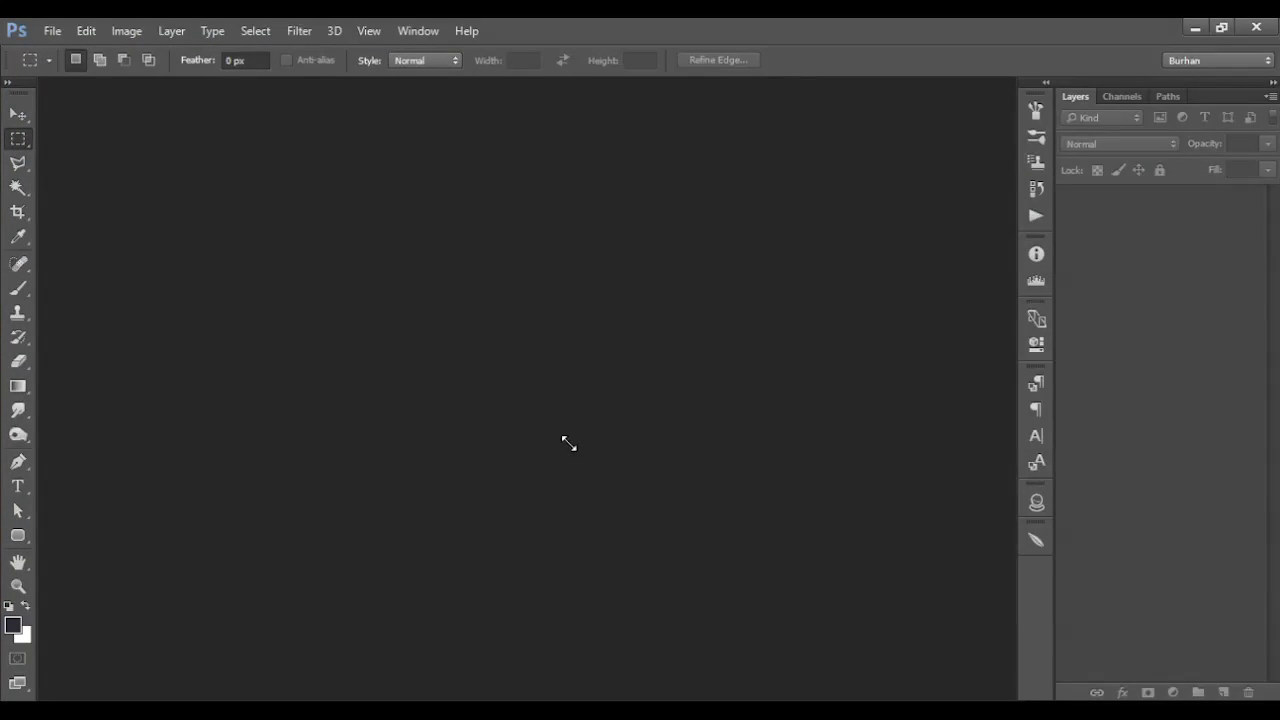
# - Create a new 1080 × 1080 px document with a transparent background
pyautogui.click(53, 30)
pyautogui.click(68, 52)
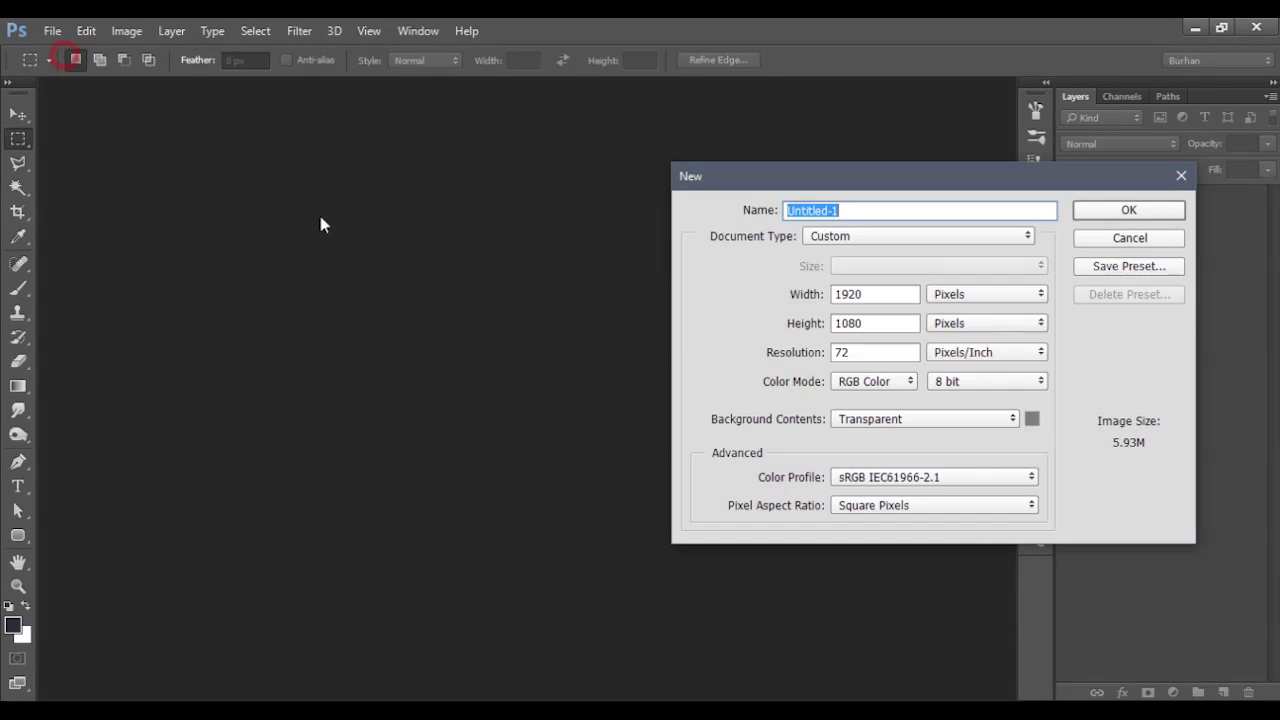
pyautogui.doubleClick(880, 292)
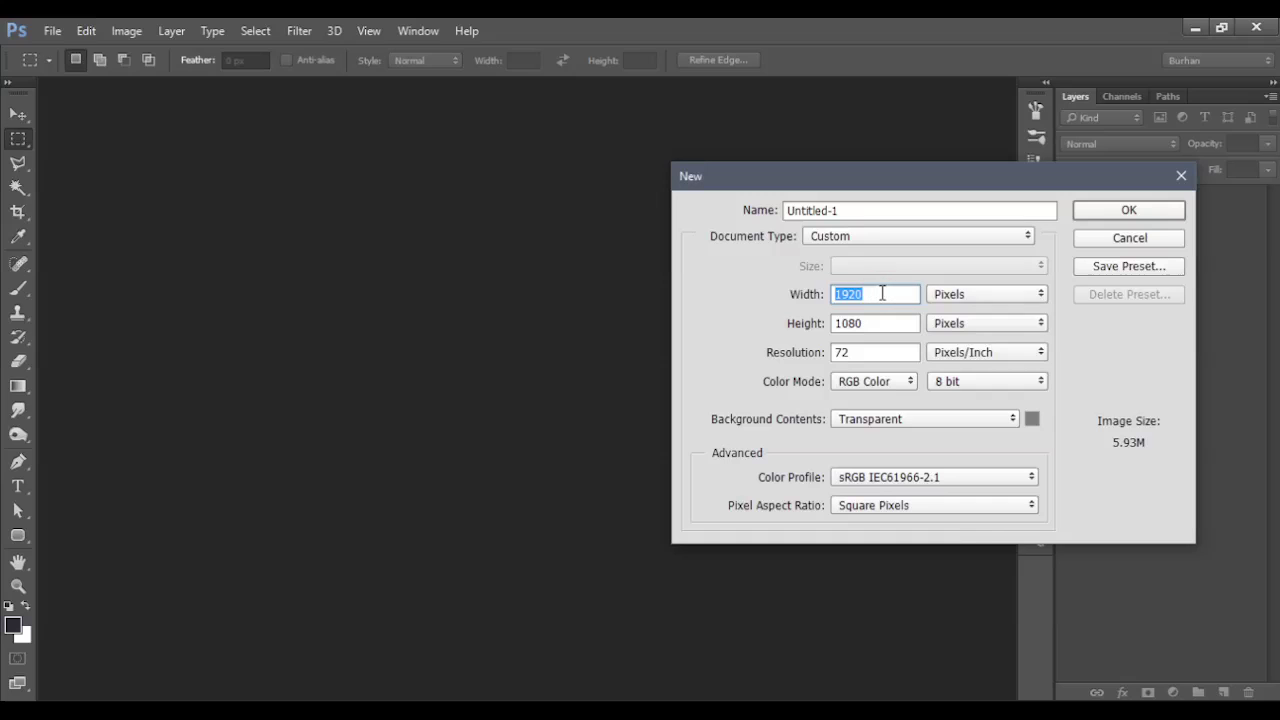
pyautogui.write('1')
pyautogui.press('Return')
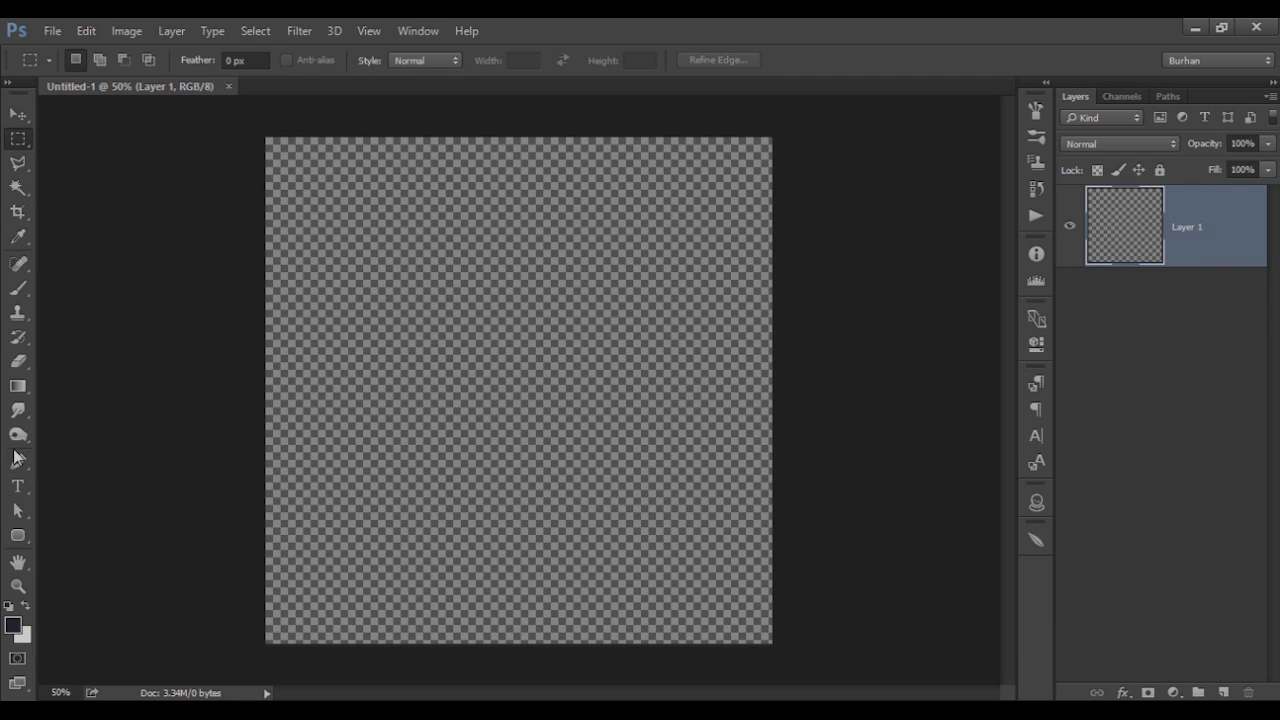
# - Select the plain Rectangle tool from the shape tools
pyautogui.click(18, 535)
pyautogui.rightClick(18, 535)
pyautogui.click(78, 532)
# - Draw a rectangle over the whole canvas and give it a solid black fill
pyautogui.moveTo(245, 121); pyautogui.dragTo(823, 660)
pyautogui.press('v')
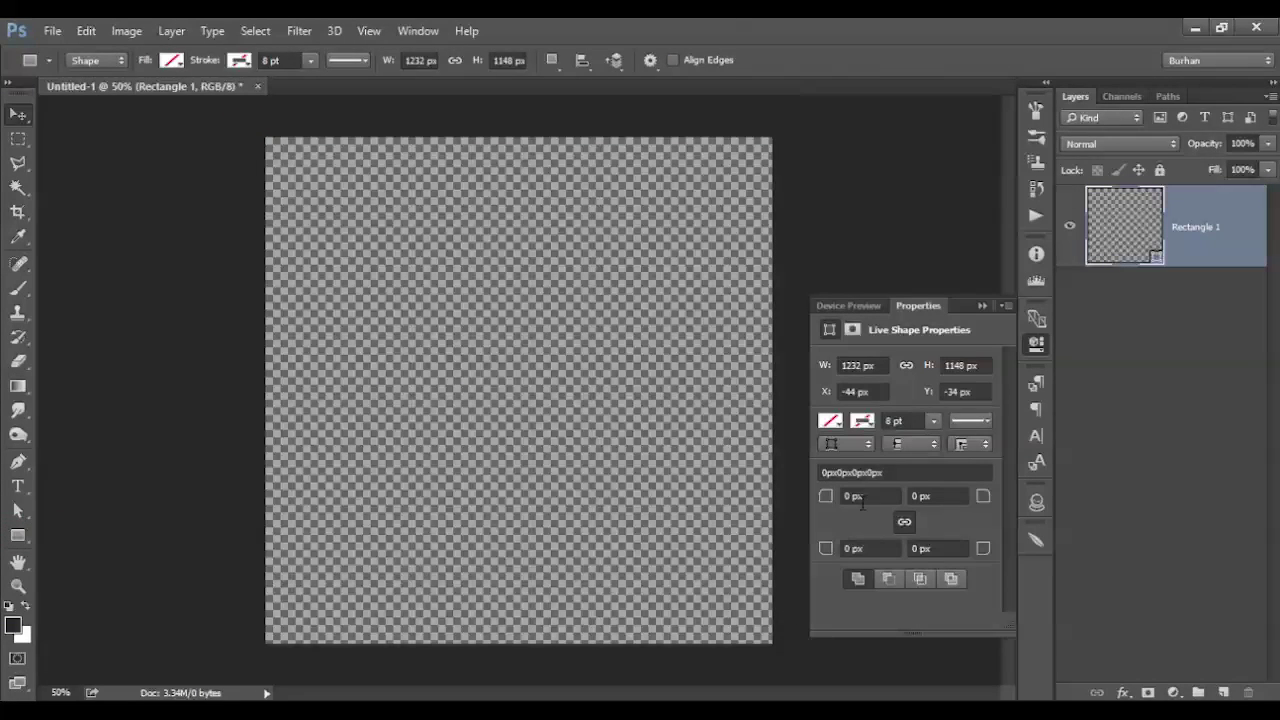
pyautogui.press('a')
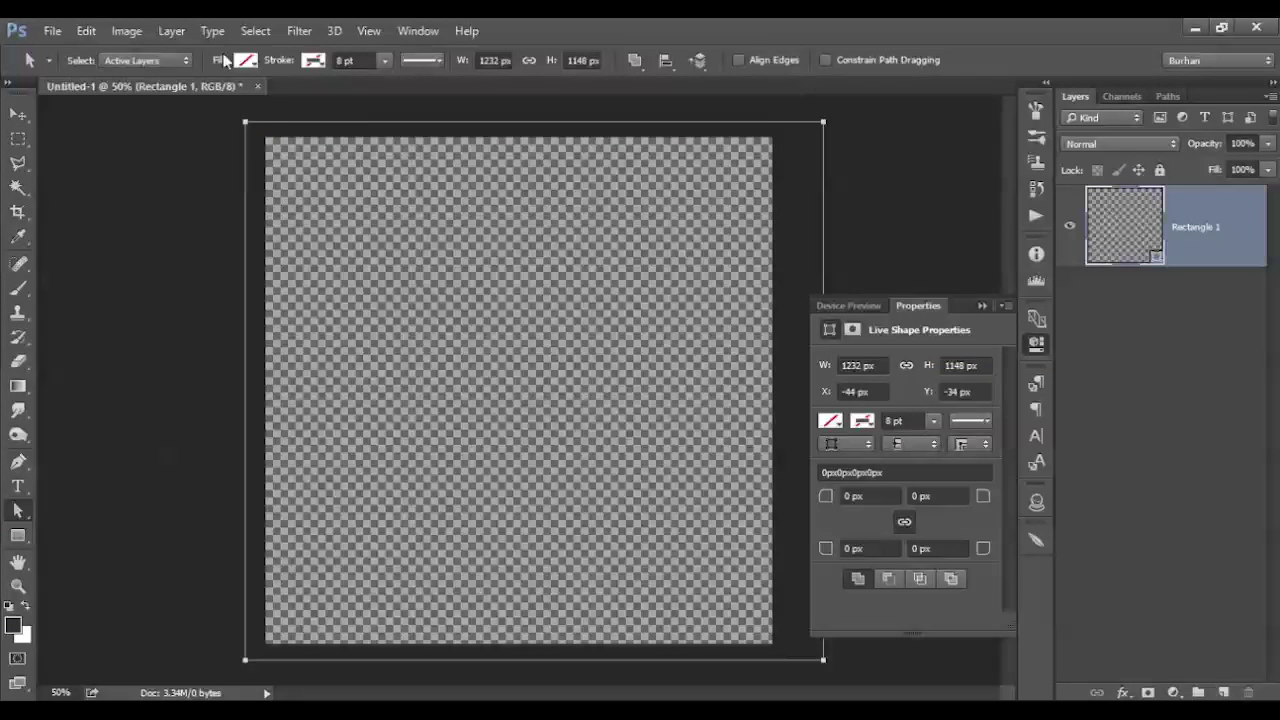
pyautogui.click(245, 60)
pyautogui.click(203, 96)
pyautogui.press('Return')
pyautogui.press('v')
# - Free-transform the rectangle so its edges match the canvas edges
pyautogui.hotkey('ctrl', 't')
pyautogui.click(975, 305)
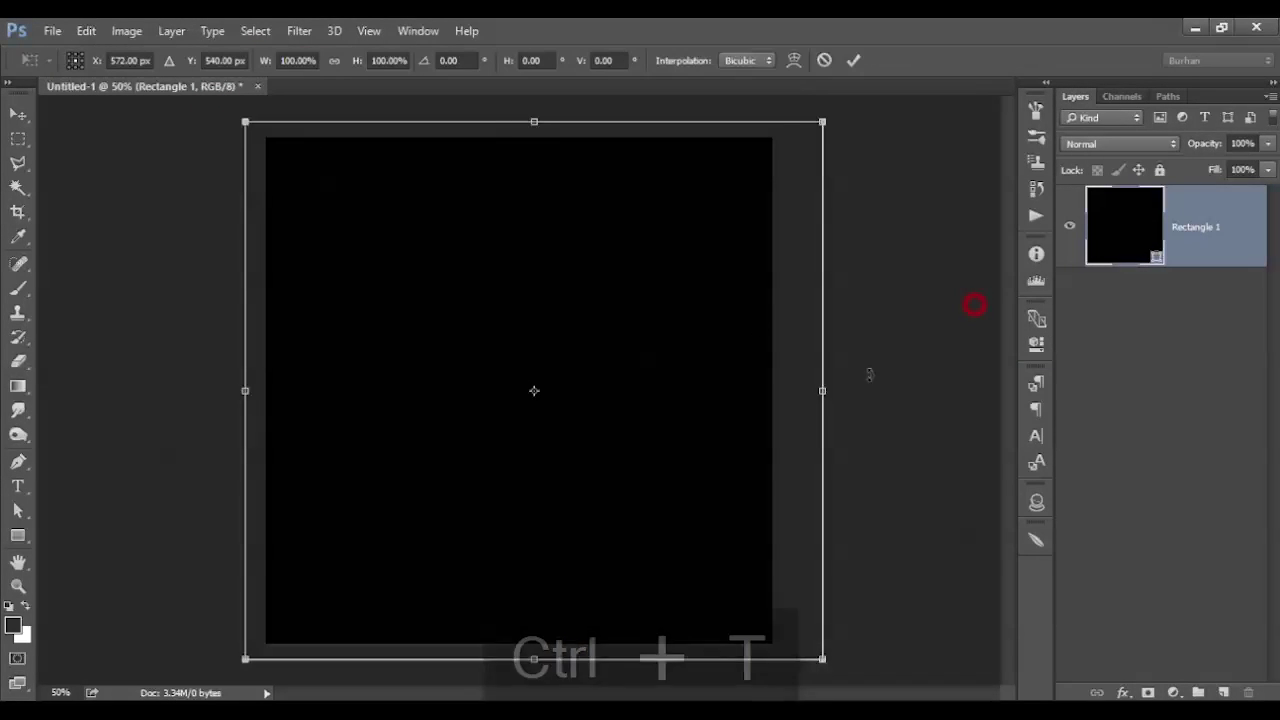
pyautogui.moveTo(822, 391); pyautogui.dragTo(772, 391)
pyautogui.moveTo(245, 391); pyautogui.dragTo(268, 391)
pyautogui.moveTo(519, 121); pyautogui.dragTo(519, 137)
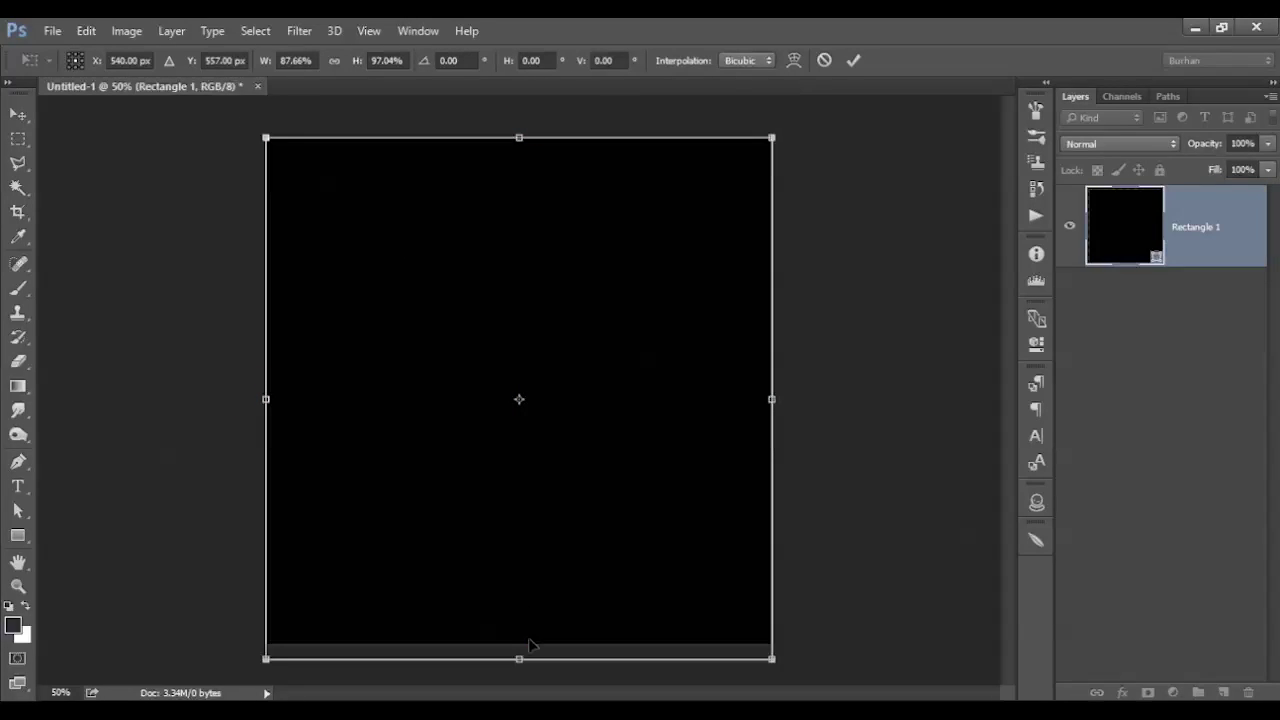
pyautogui.moveTo(519, 659); pyautogui.dragTo(521, 643)
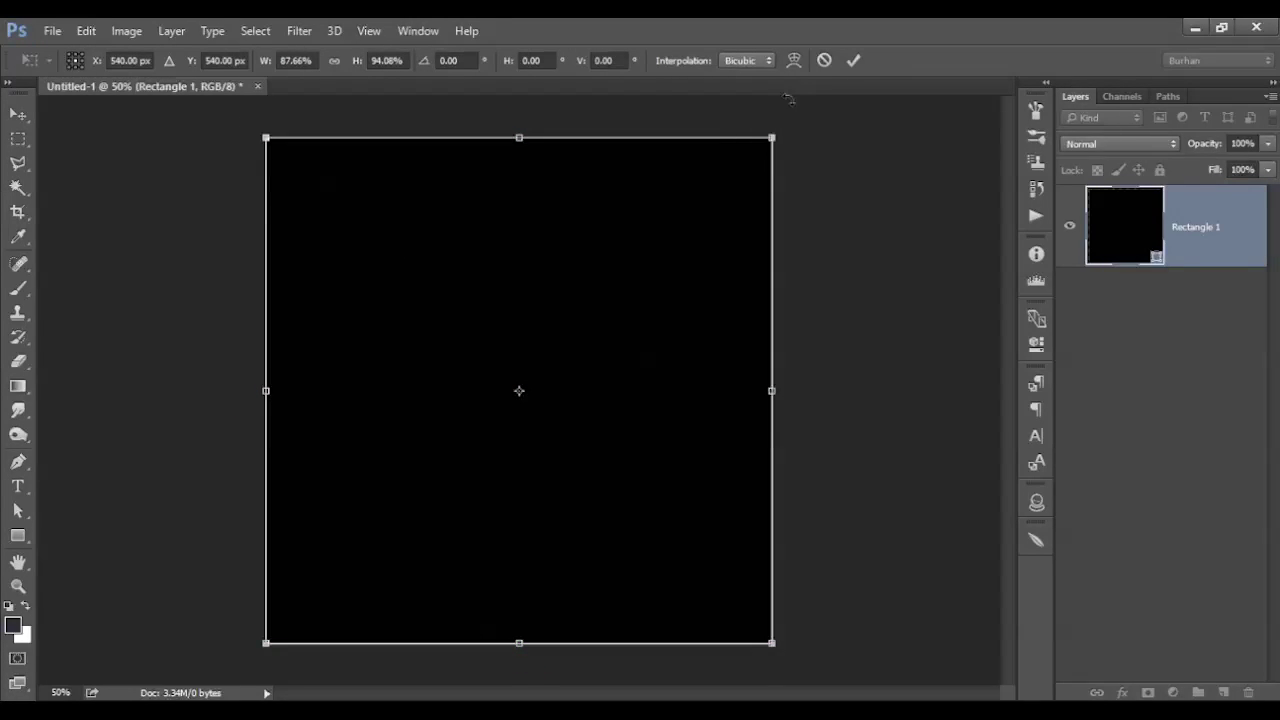
pyautogui.click(853, 60)
# - Rename the rectangle layer 'bg' and fill it with dark grey #444444
pyautogui.doubleClick(1200, 227)
pyautogui.write('bg')
pyautogui.press('Return')
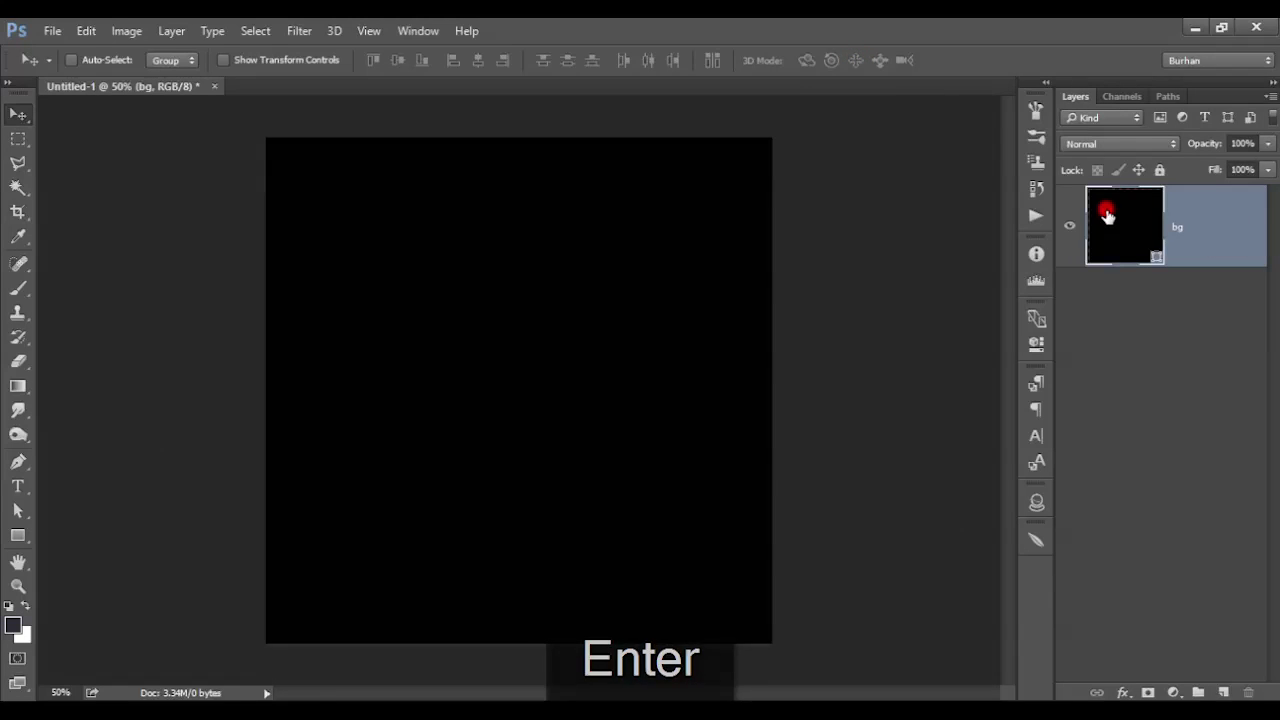
pyautogui.doubleClick(1106, 209)
pyautogui.moveTo(420, 363); pyautogui.dragTo(390, 352)
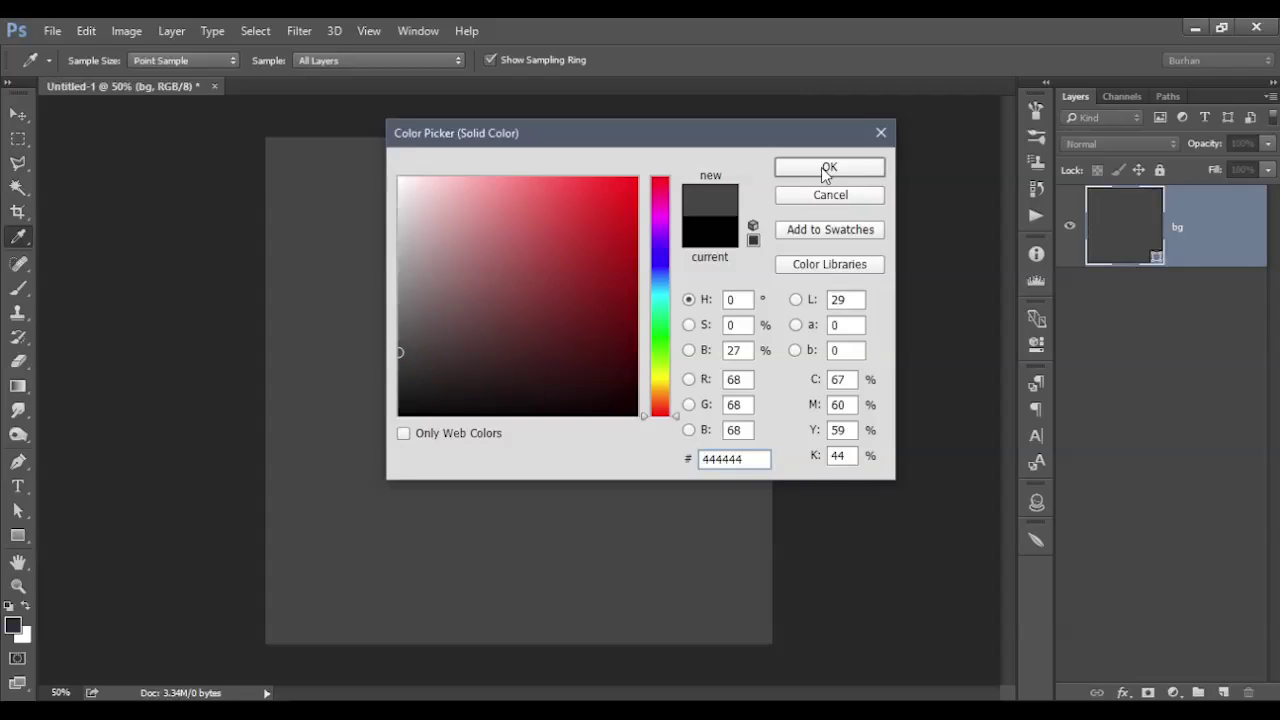
pyautogui.click(824, 167)
# - Add an empty Layer 1 above bg and fully lock the bg layer
pyautogui.click(1223, 692)
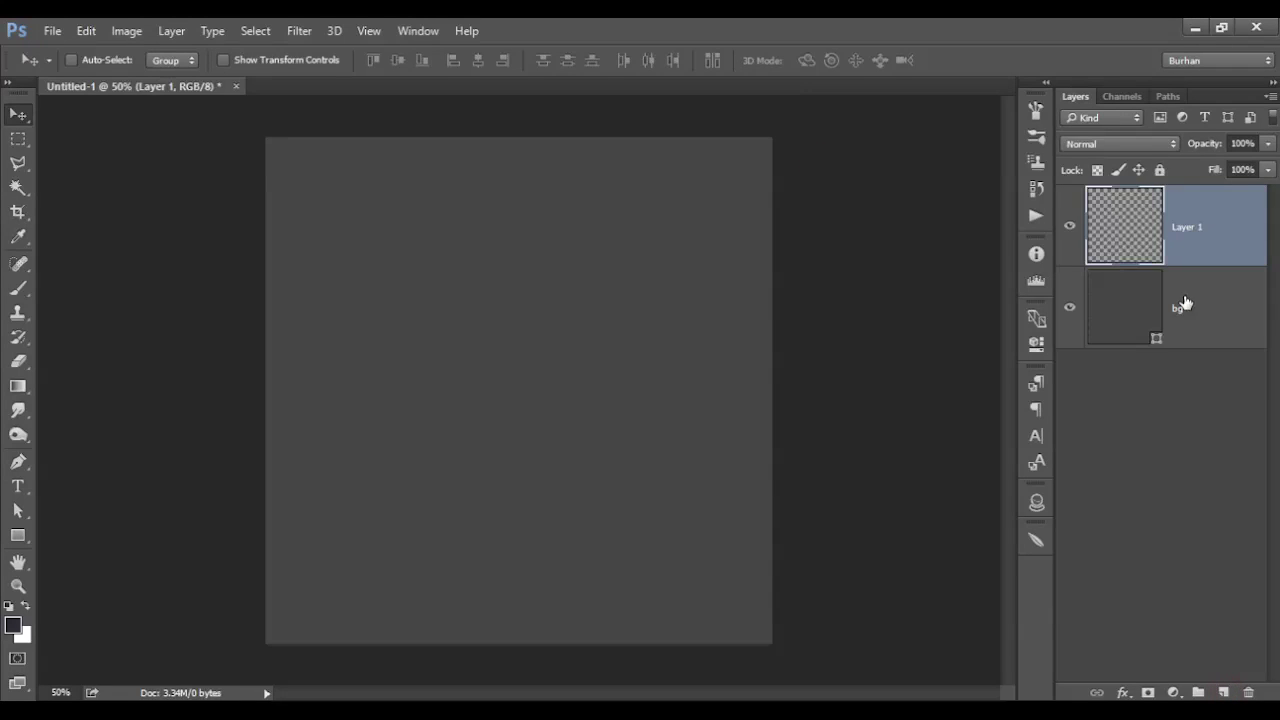
pyautogui.click(1178, 306)
pyautogui.click(1159, 170)
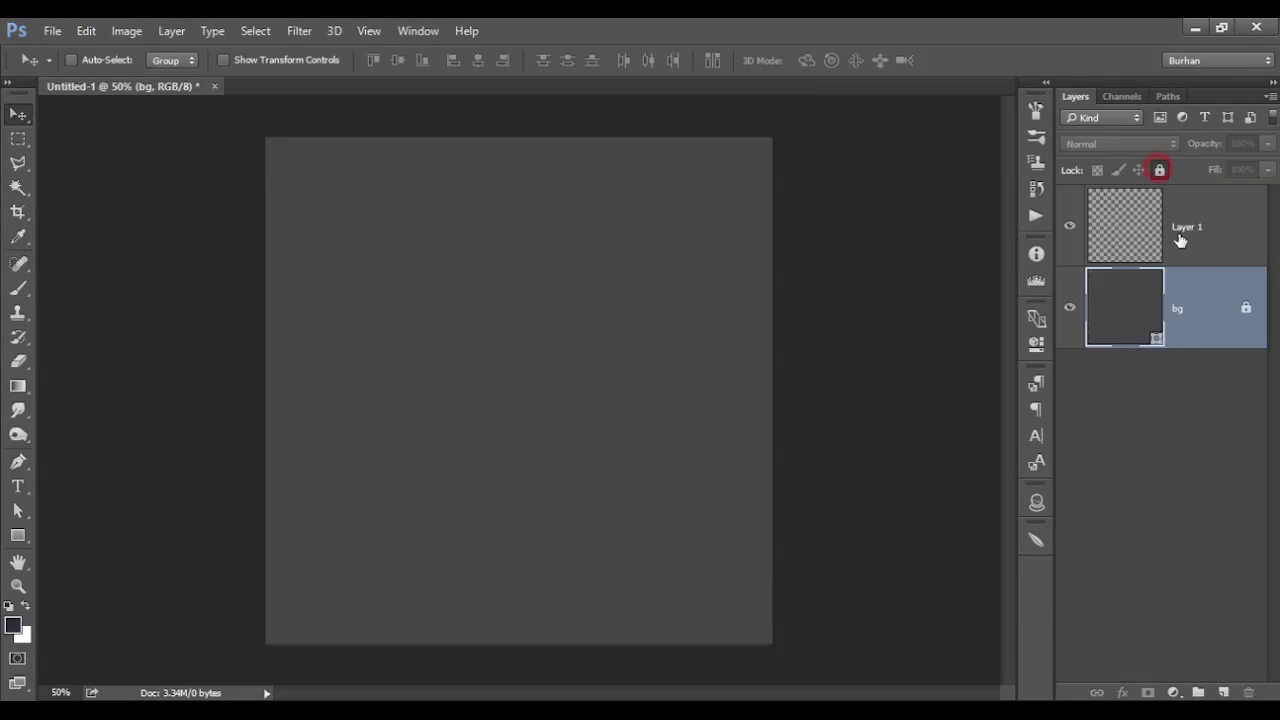
pyautogui.click(1177, 229)
pyautogui.rightClick(12, 541)
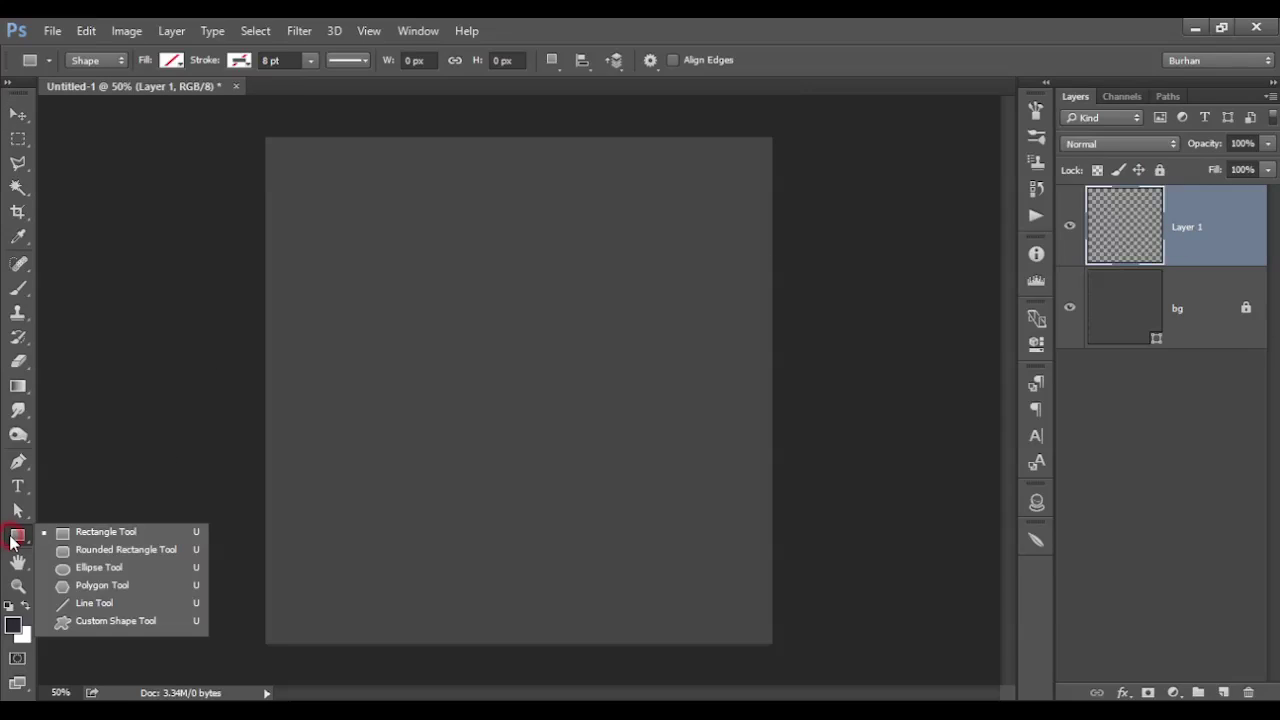
# - Draw a 530 × 138 px blue rounded rectangle with 69 px corner radius
pyautogui.click(75, 550)
pyautogui.moveTo(370, 312); pyautogui.dragTo(620, 358)
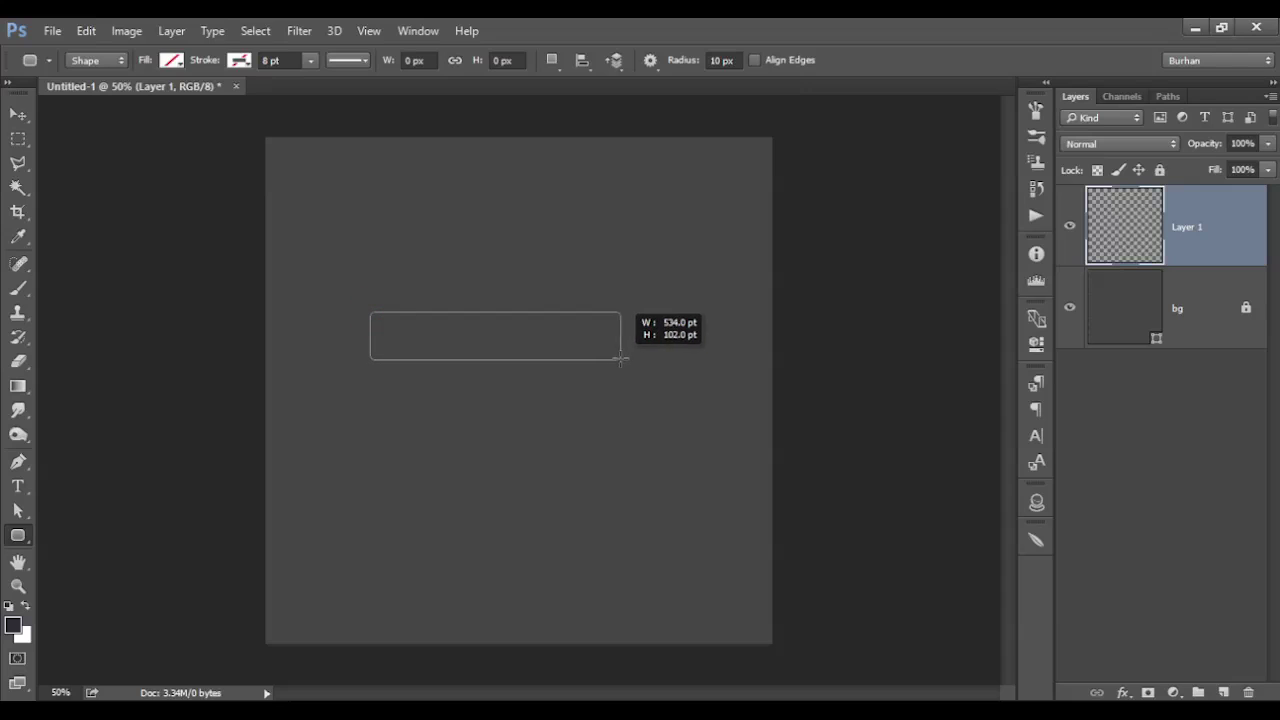
pyautogui.moveTo(620, 358); pyautogui.dragTo(618, 376)
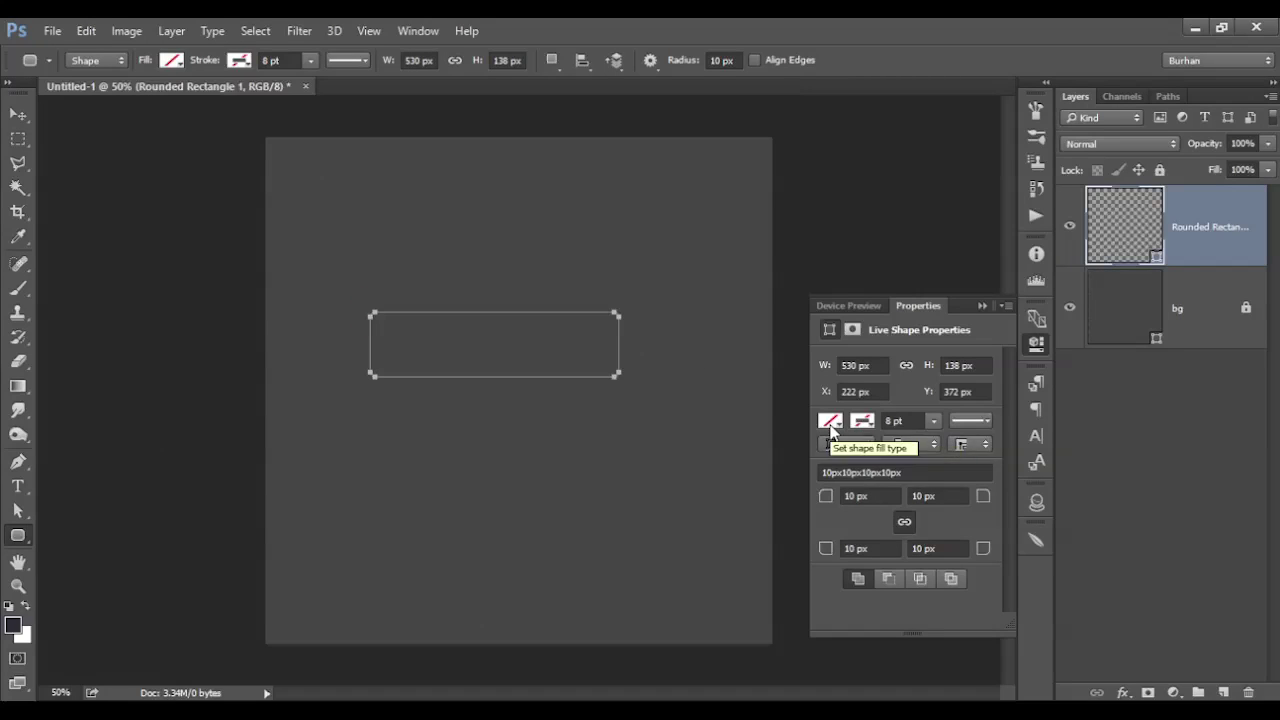
pyautogui.click(830, 420)
pyautogui.click(877, 226)
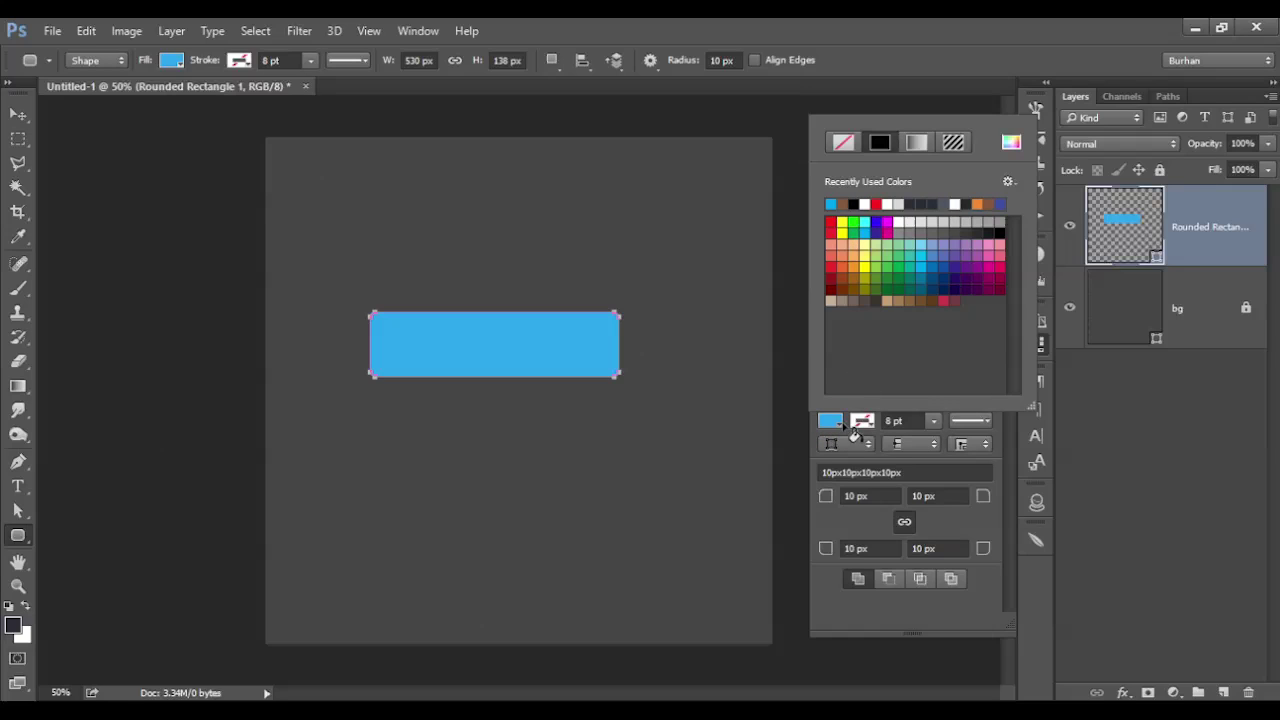
pyautogui.click(826, 496)
pyautogui.moveTo(826, 496); pyautogui.dragTo(879, 490)
# - Add anchor points at the middle of the pill's top and bottom edges
pyautogui.press('a')
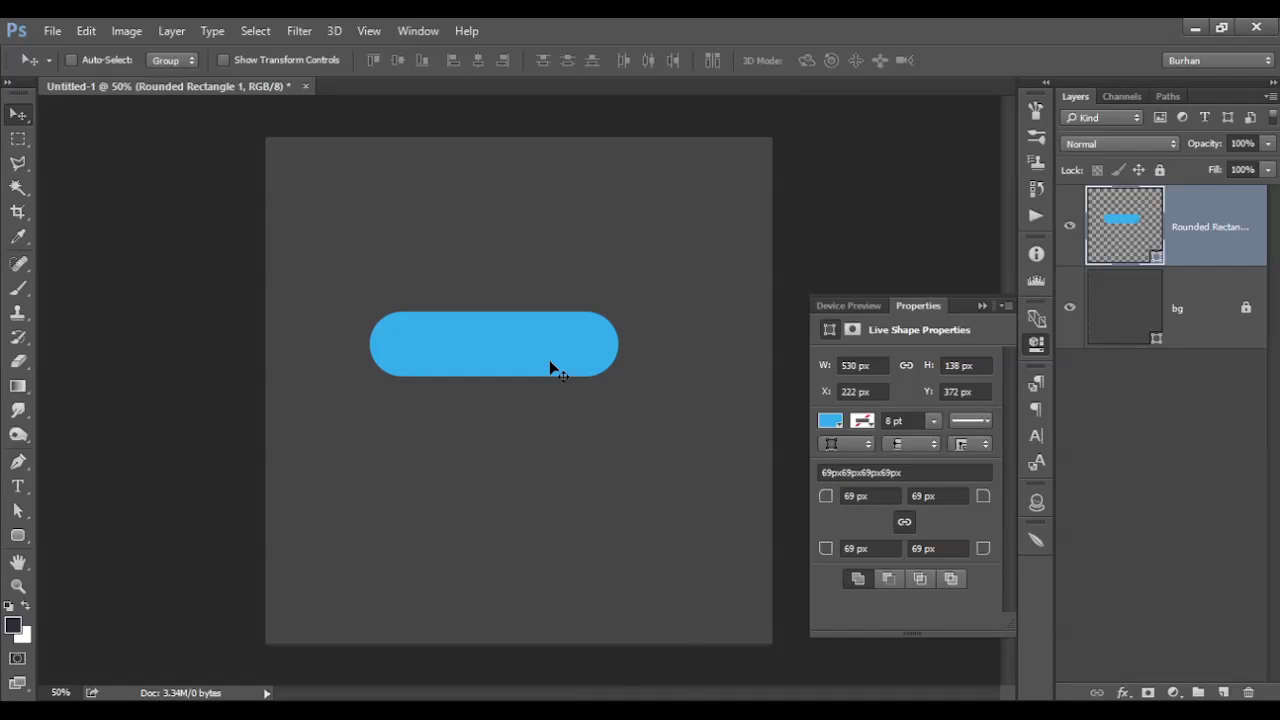
pyautogui.press('p')
pyautogui.click(491, 314)
pyautogui.click(490, 378)
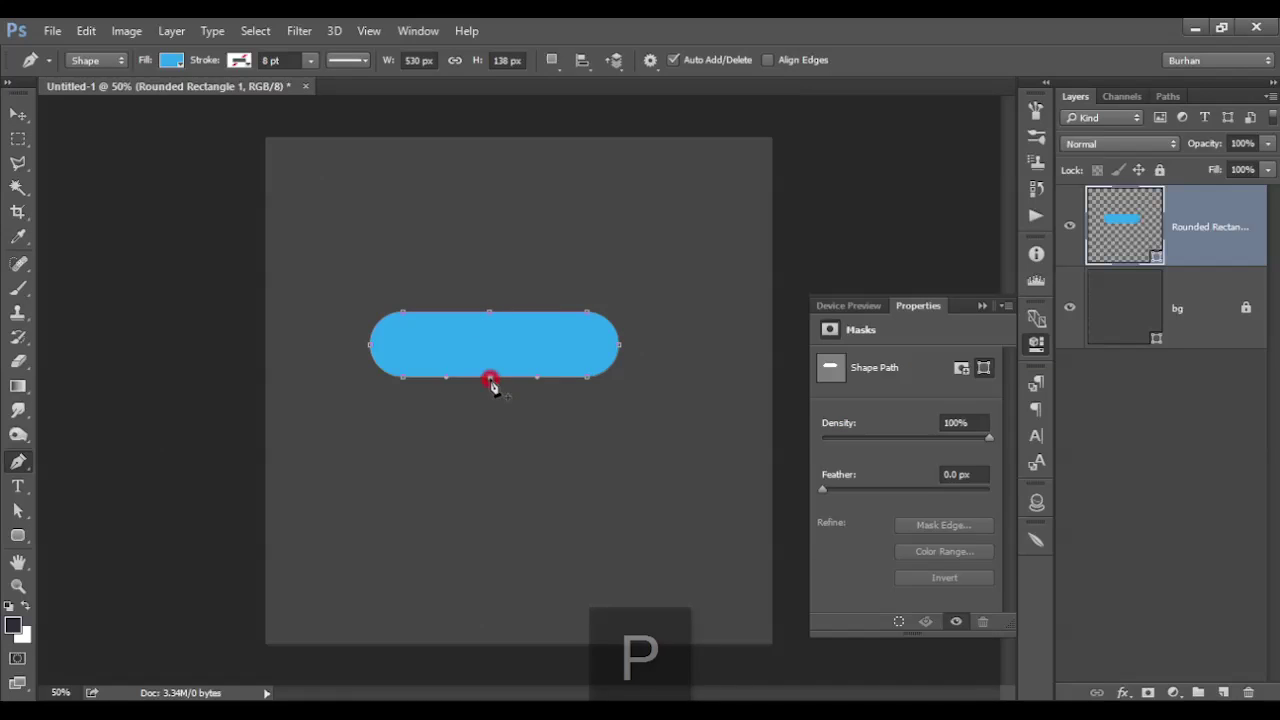
# - Bulge the pill by nudging its top anchors up and bottom anchors down
pyautogui.keyDown('ctrl'); pyautogui.click(476, 297); pyautogui.keyUp('ctrl')
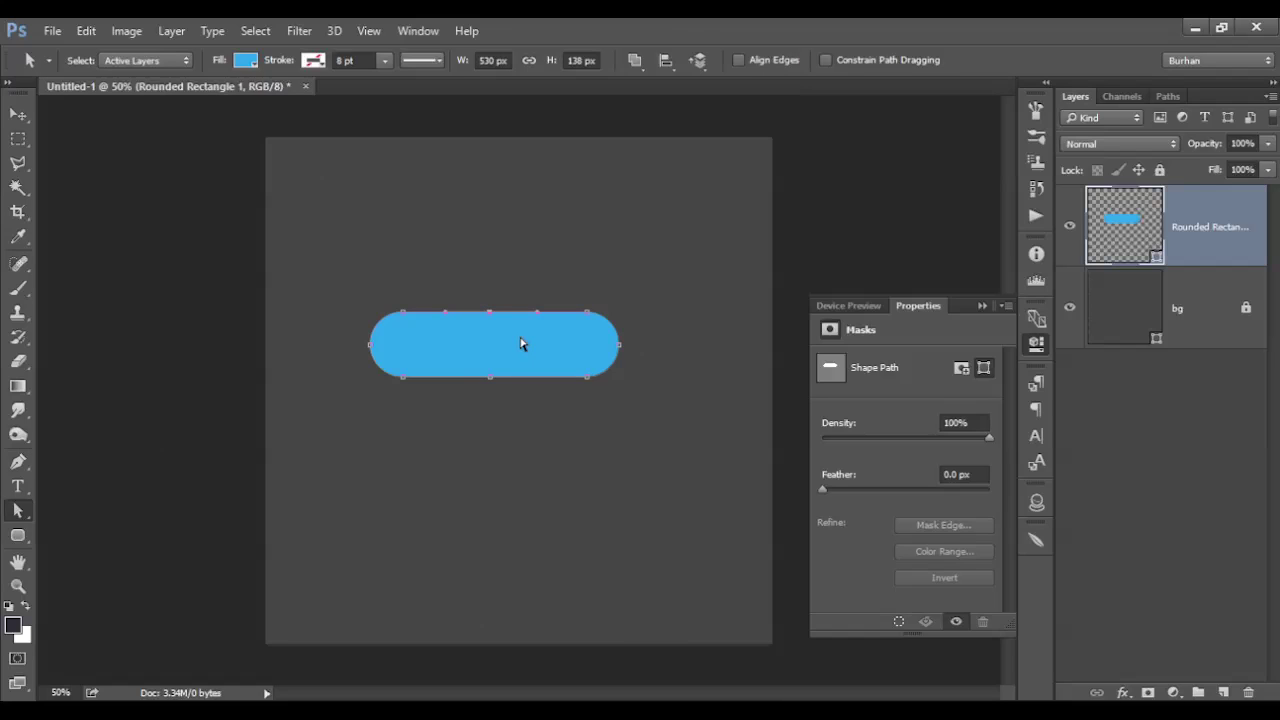
pyautogui.hotkey('shift', 'Up')
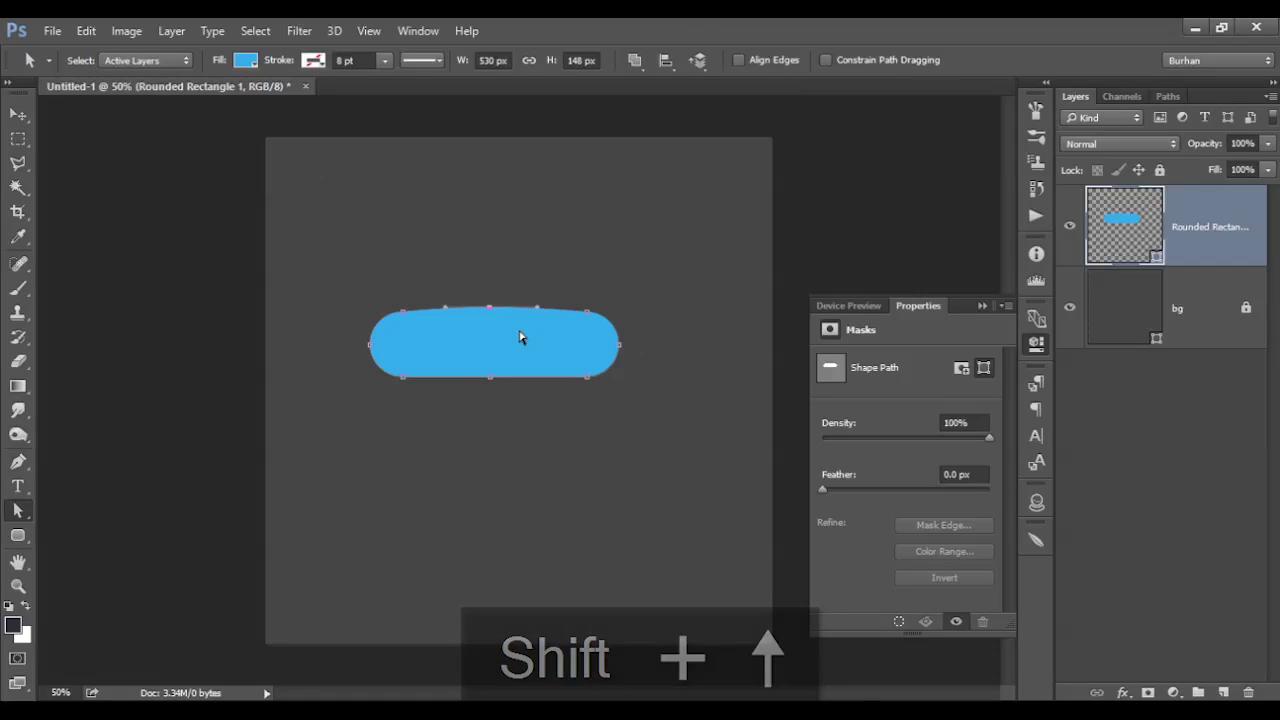
pyautogui.moveTo(446, 360); pyautogui.dragTo(537, 418)
pyautogui.hotkey('shift', 'Down')
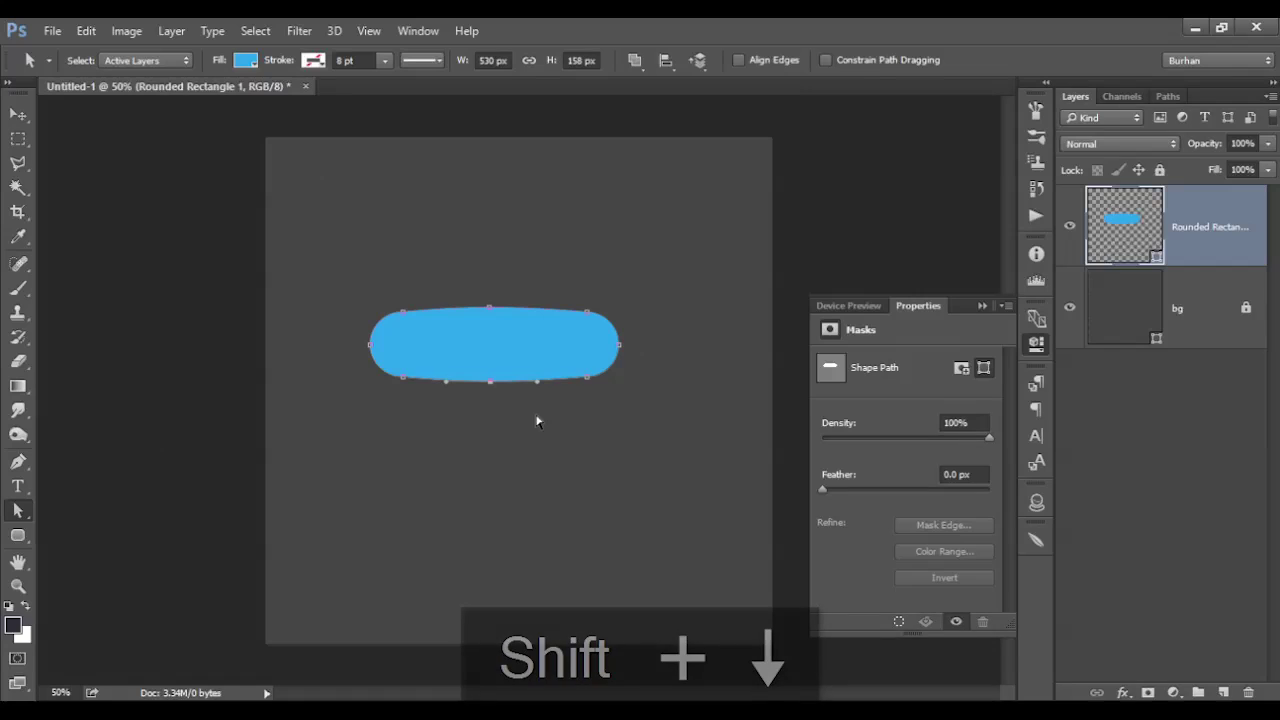
pyautogui.hotkey('shift', 'Down')
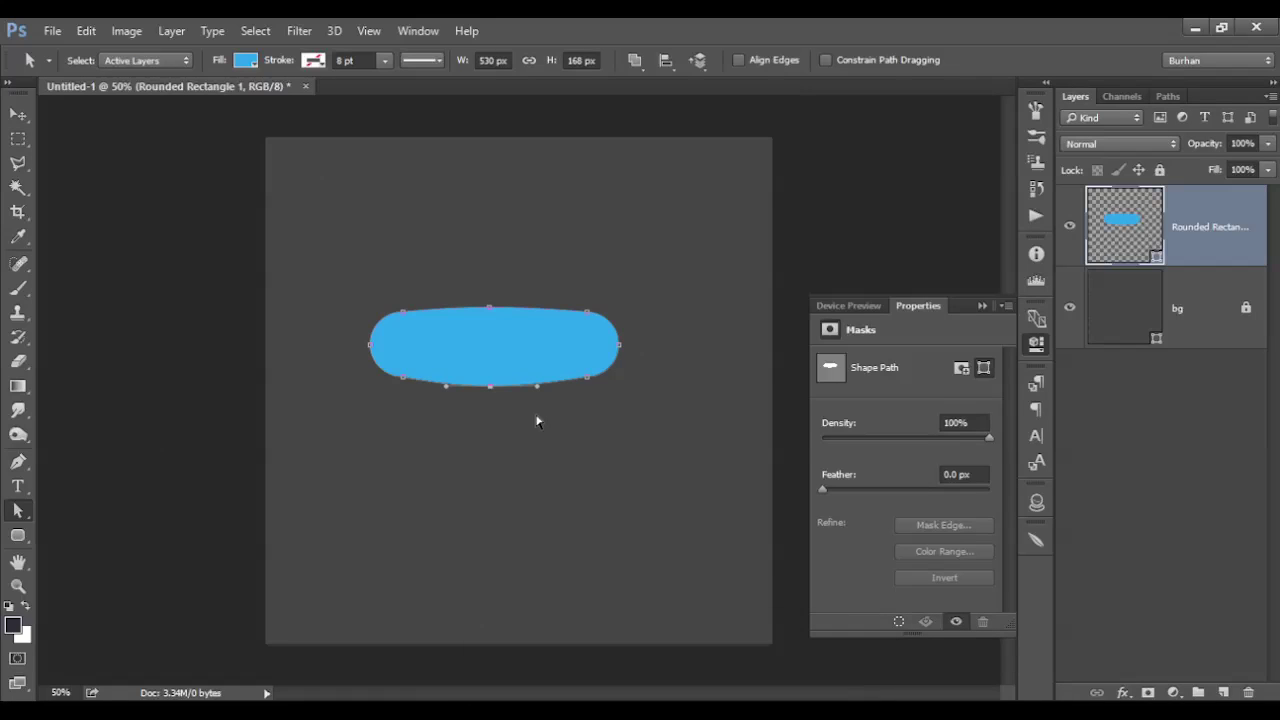
pyautogui.moveTo(466, 278); pyautogui.dragTo(528, 340)
pyautogui.hotkey('shift', 'Up')
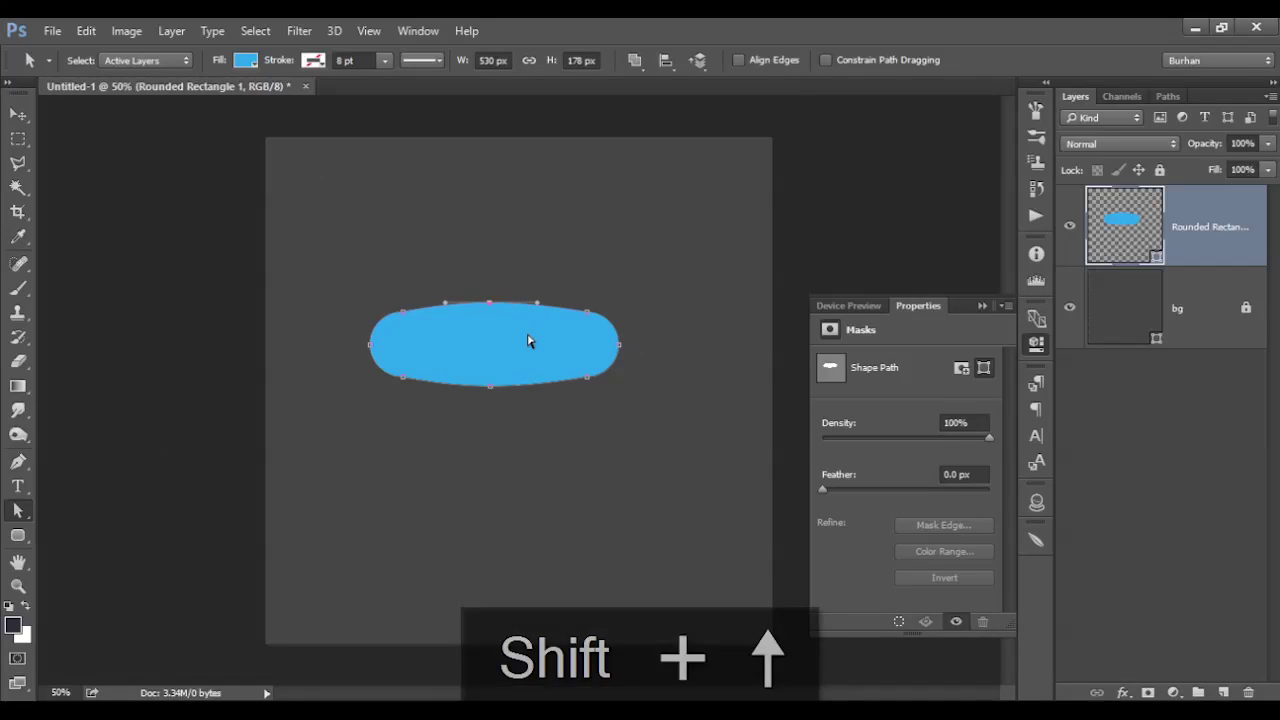
pyautogui.click(415, 425)
# - Zoom in and inspect the pill's corner anchor points
pyautogui.click(406, 384)
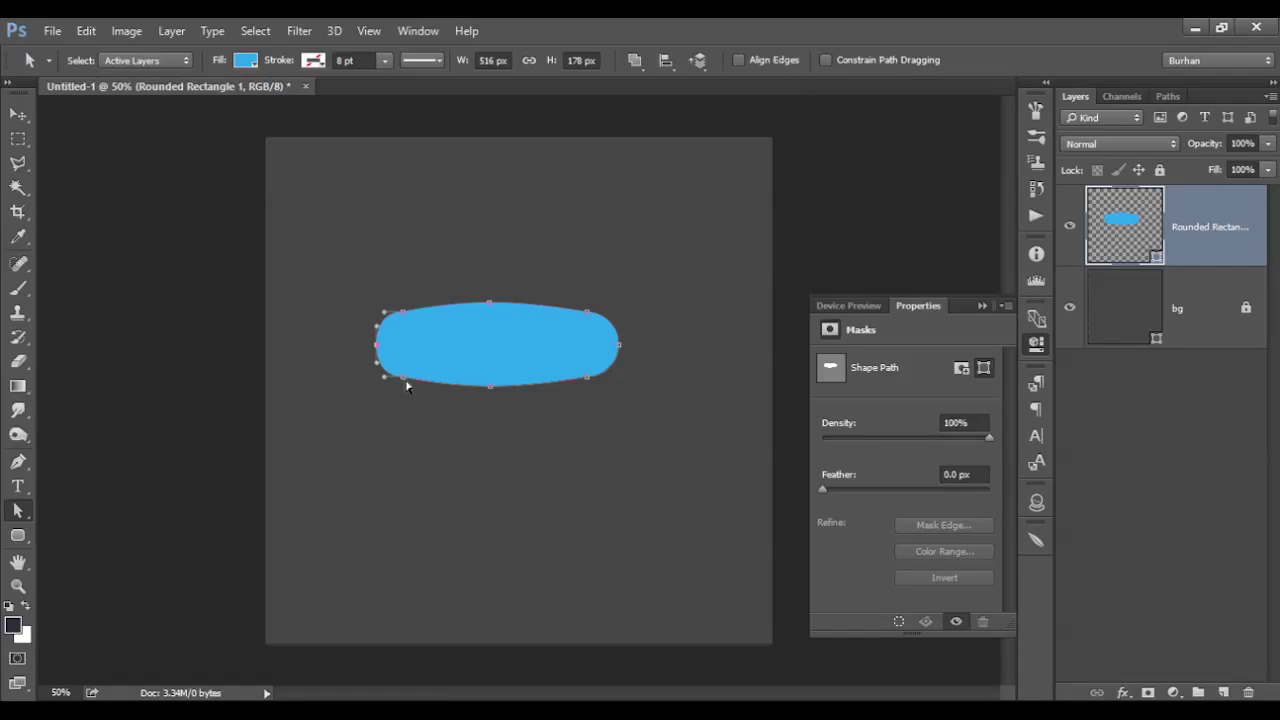
pyautogui.click(447, 425)
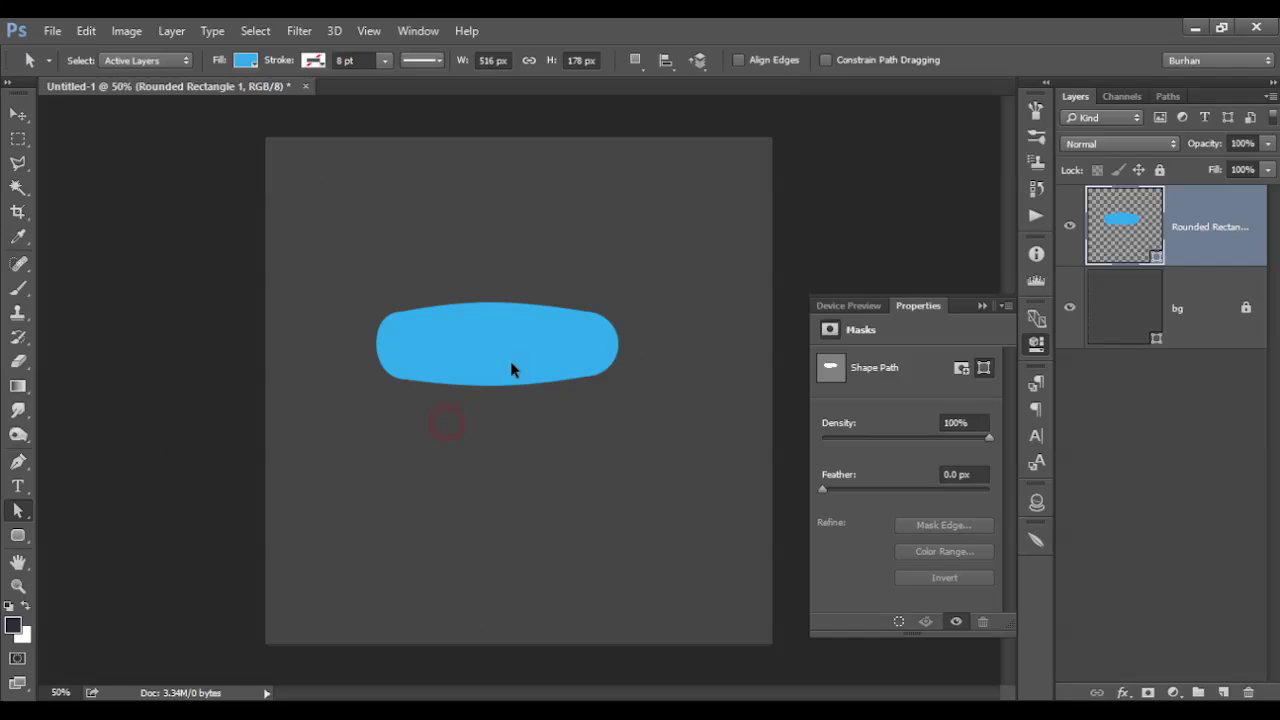
pyautogui.moveTo(505, 333); pyautogui.dragTo(500, 347)
pyautogui.click(347, 308)
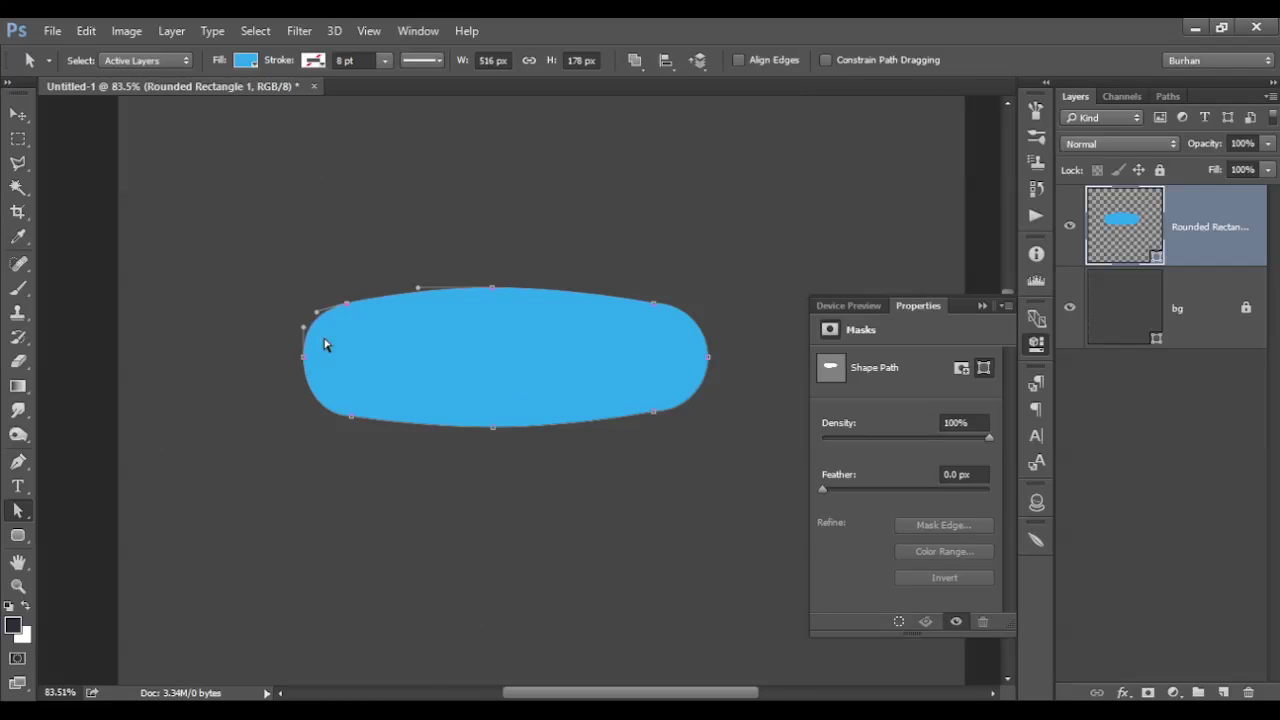
pyautogui.click(350, 415)
pyautogui.click(654, 414)
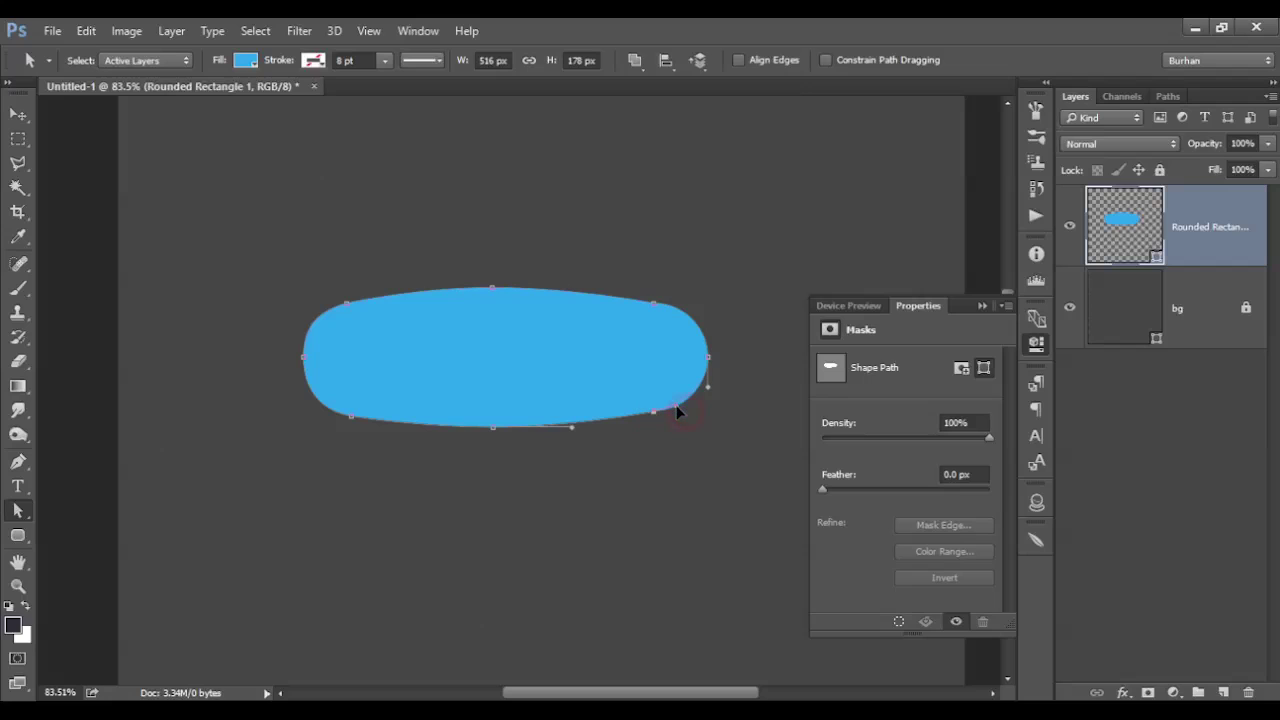
pyautogui.click(655, 305)
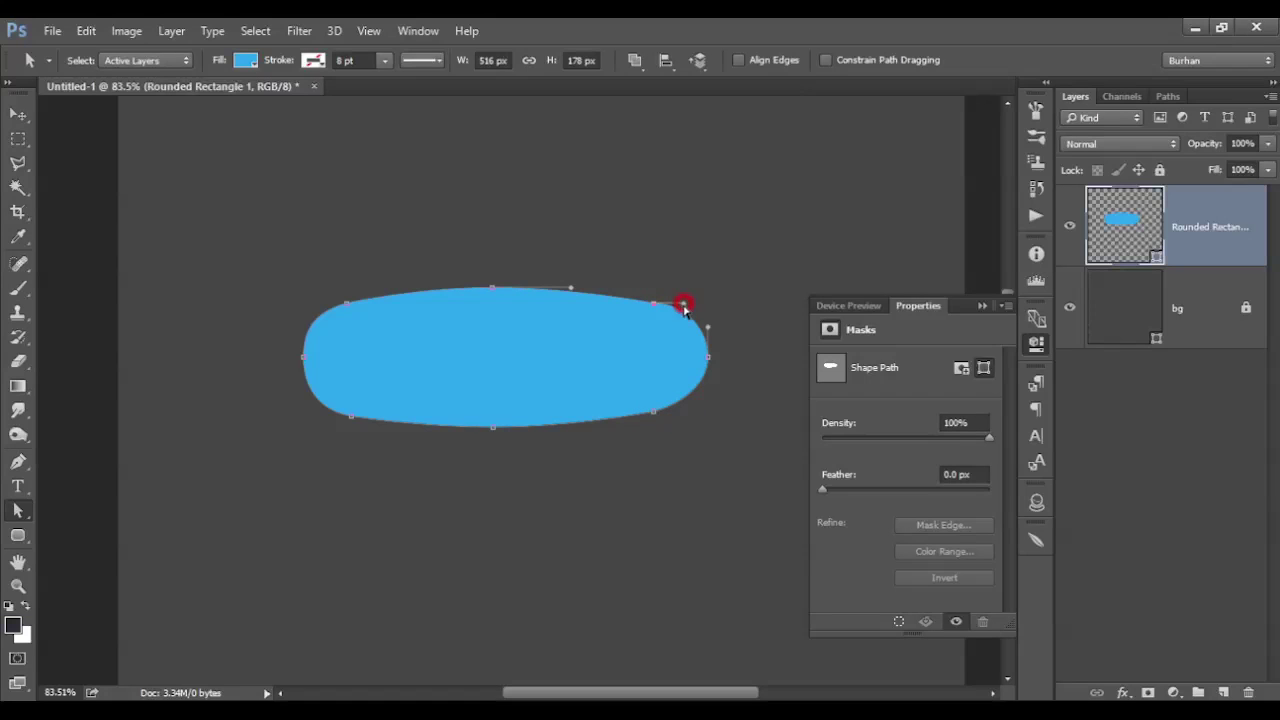
pyautogui.click(743, 303)
# - Zoom to 100% and inspect the pill's right-side anchor and path
pyautogui.moveTo(578, 372)
pyautogui.mouseDown()
pyautogui.moveTo(546, 314)
pyautogui.moveTo(626, 346)
pyautogui.mouseUp()
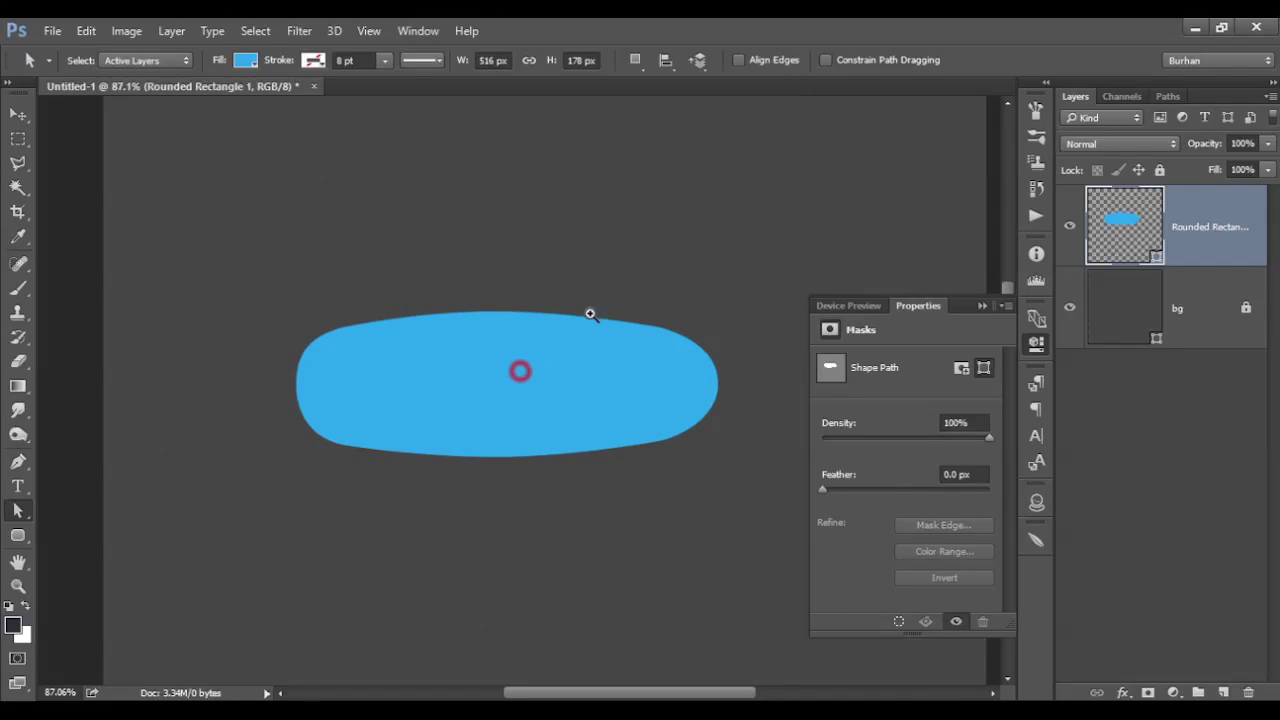
pyautogui.click(590, 314)
pyautogui.moveTo(755, 398)
pyautogui.mouseDown()
pyautogui.moveTo(722, 355)
pyautogui.moveTo(725, 371)
pyautogui.mouseUp()
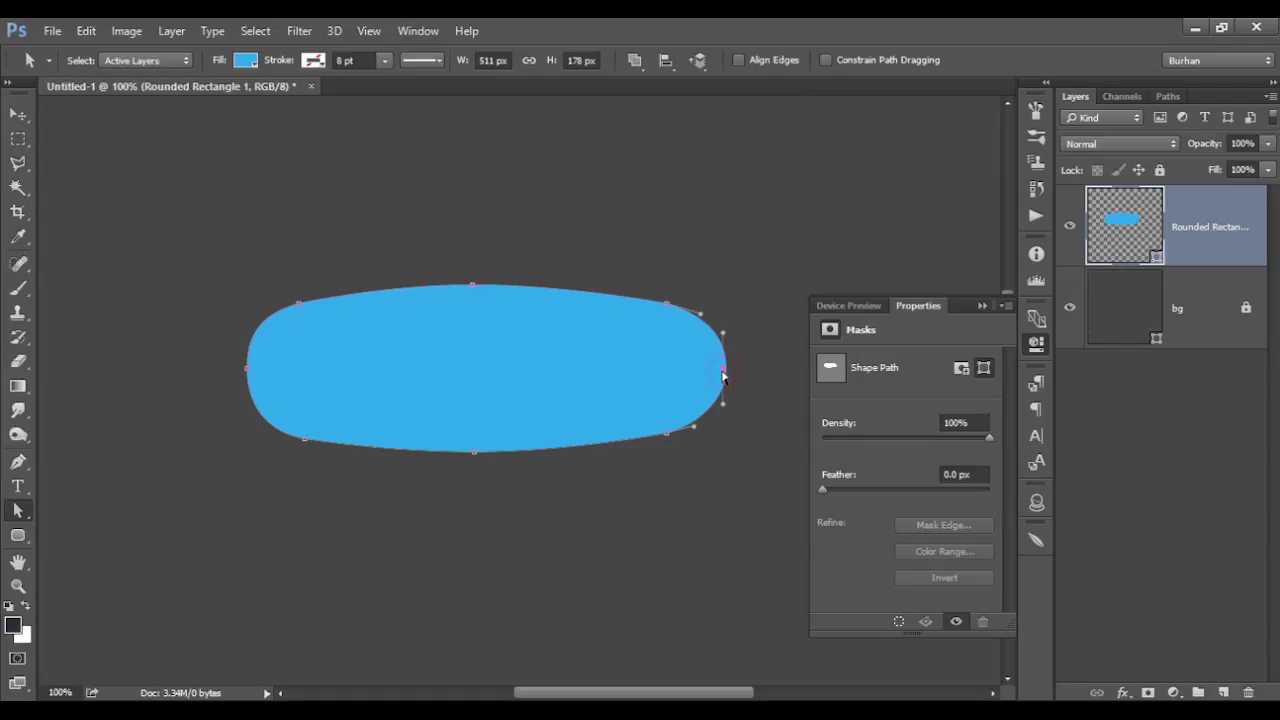
pyautogui.click(714, 446)
pyautogui.keyDown('ctrl'); pyautogui.keyDown('alt'); pyautogui.click(666, 343); pyautogui.keyUp('alt'); pyautogui.keyUp('ctrl')
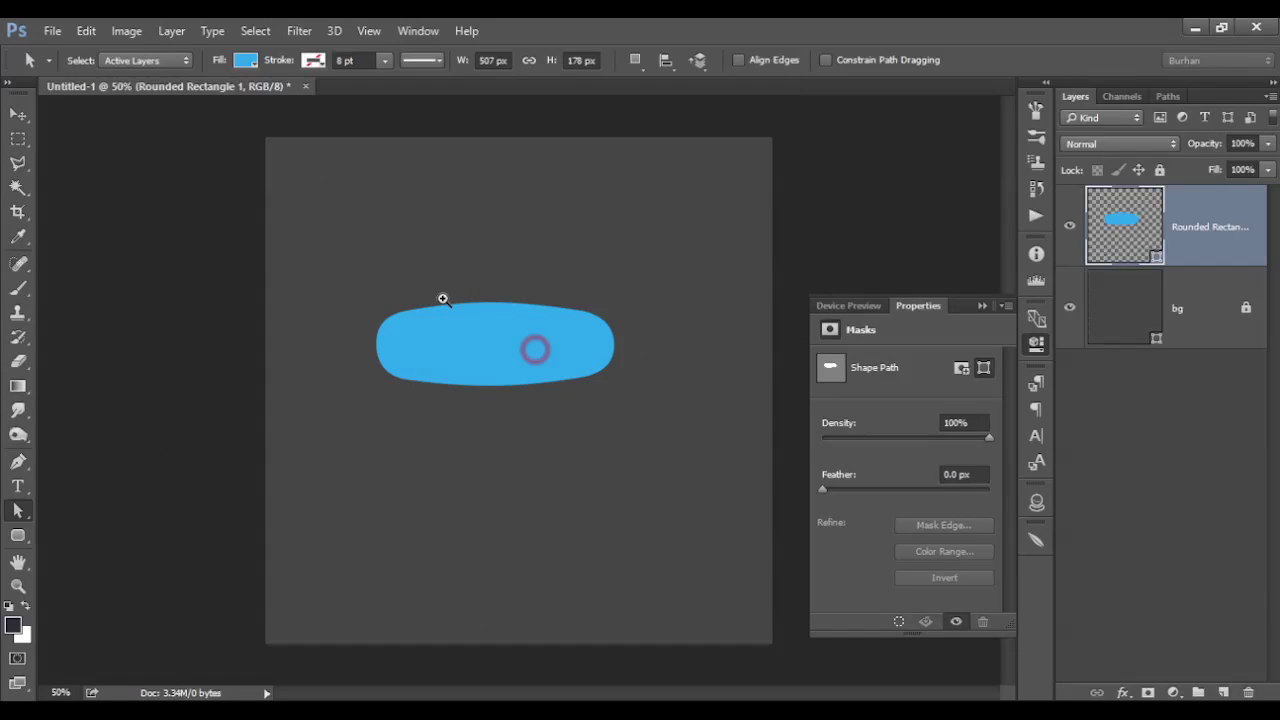
pyautogui.keyDown('ctrl'); pyautogui.click(443, 299); pyautogui.keyUp('ctrl')
pyautogui.click(509, 349)
pyautogui.click(491, 197)
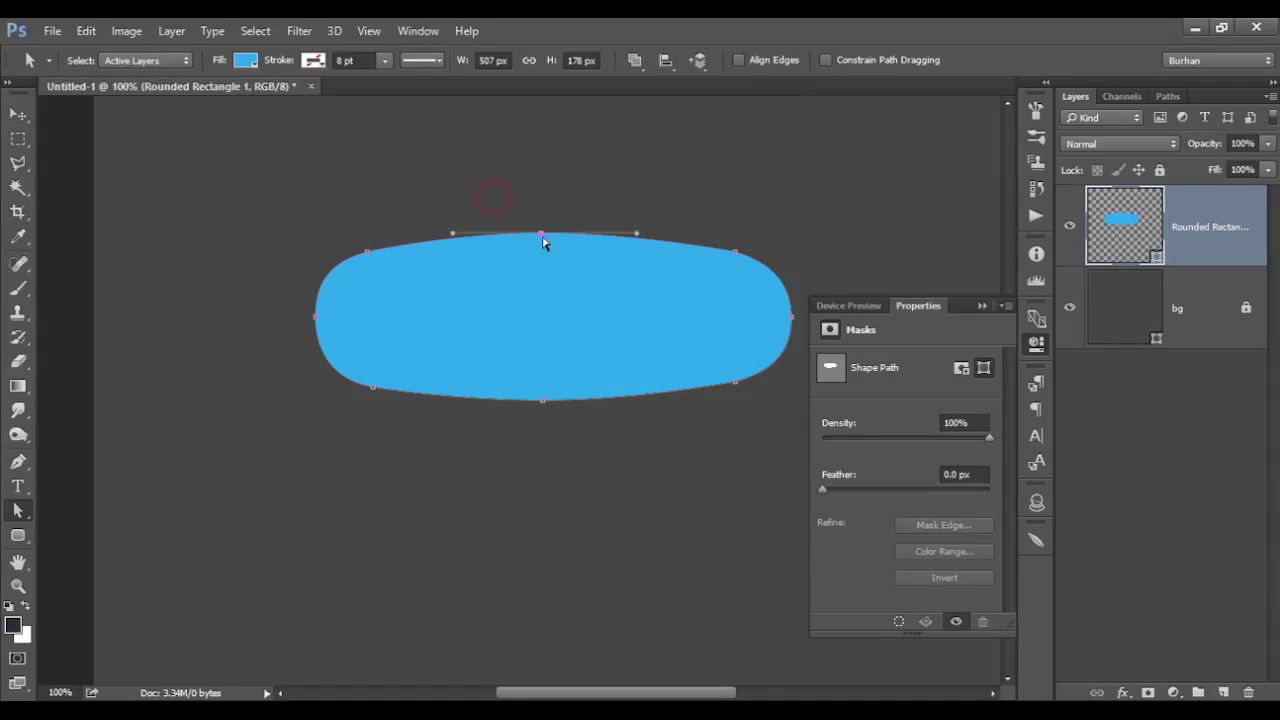
# - Shift the top anchor right and add an extra anchor on the top edge
pyautogui.moveTo(543, 237); pyautogui.dragTo(561, 238)
pyautogui.click(721, 200)
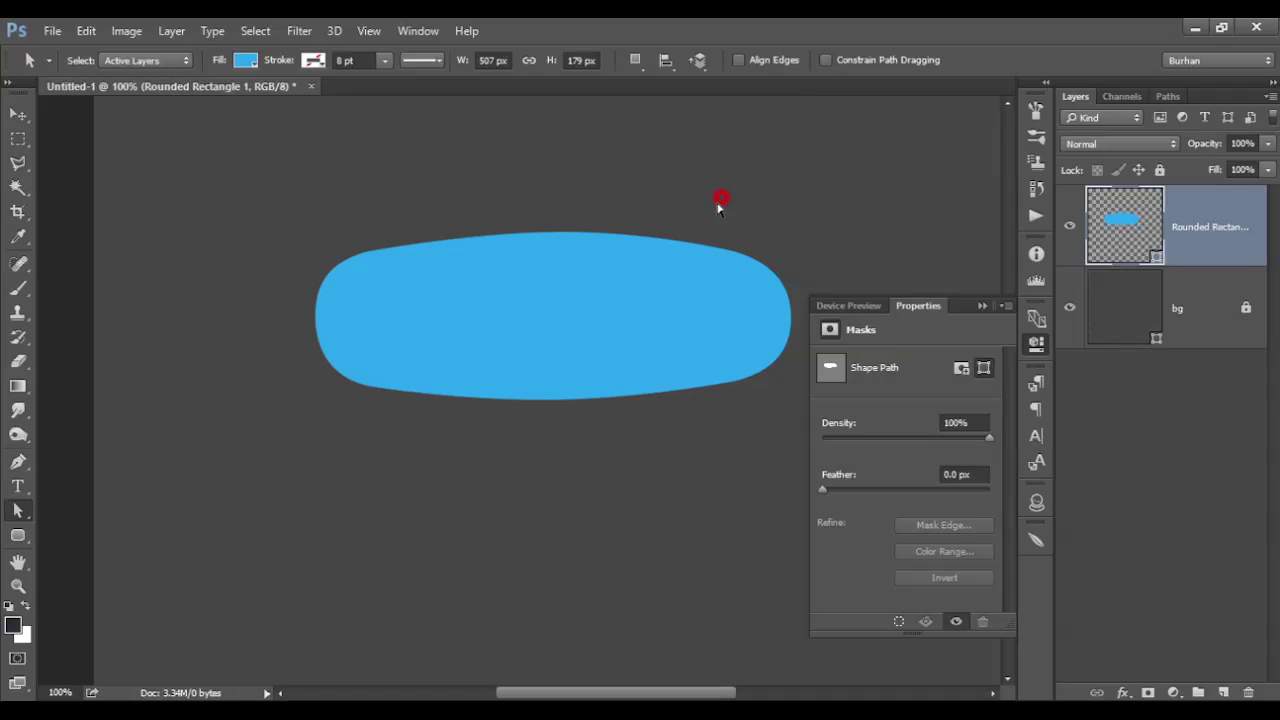
pyautogui.click(490, 238)
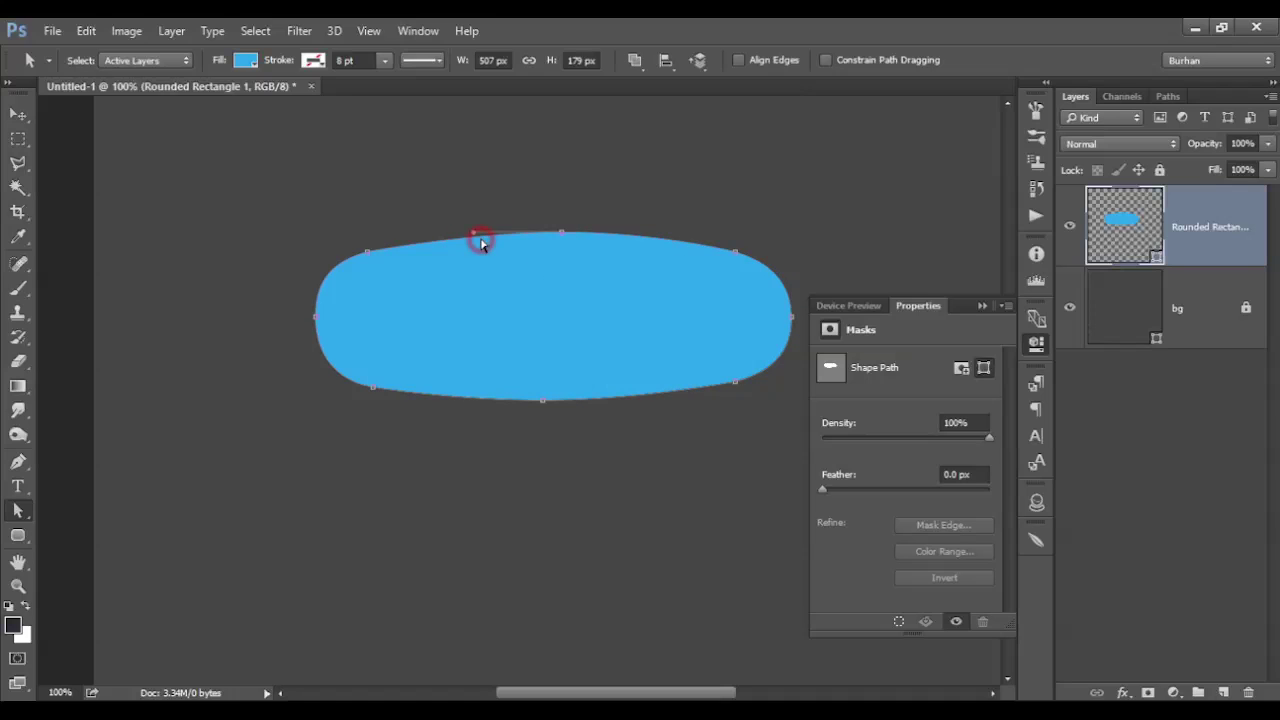
pyautogui.press('p')
pyautogui.click(471, 243)
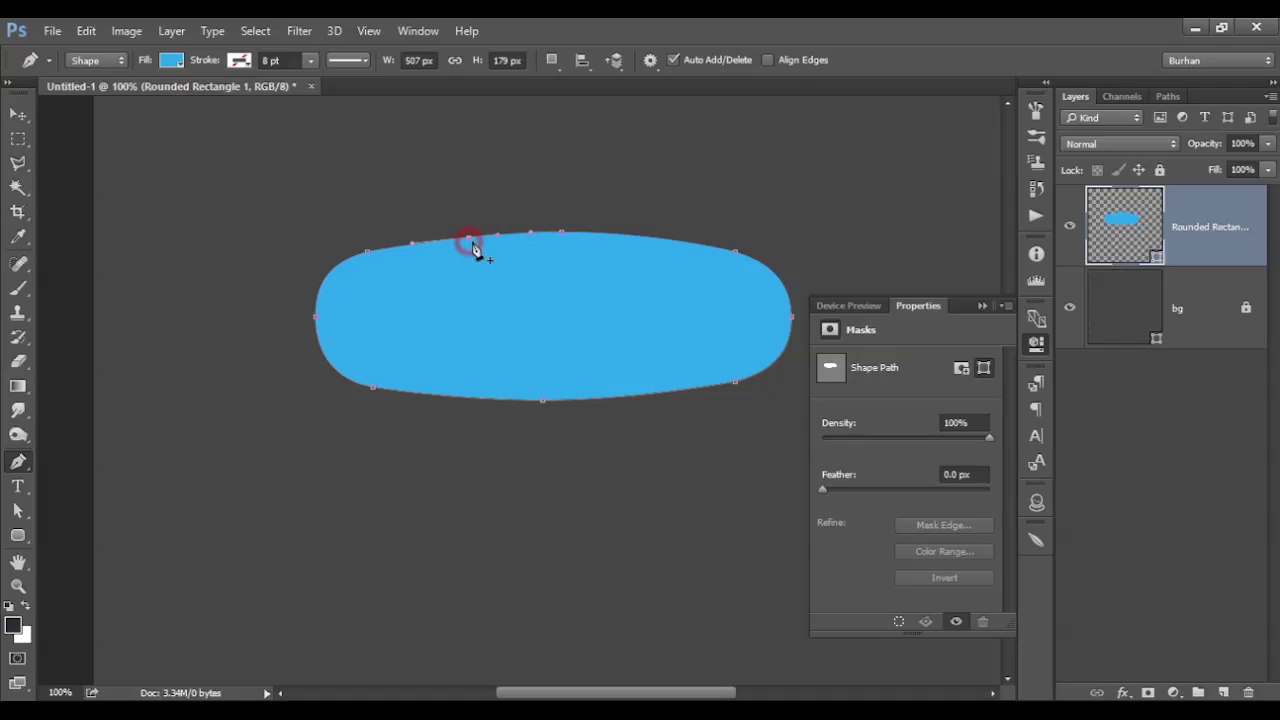
pyautogui.press('a')
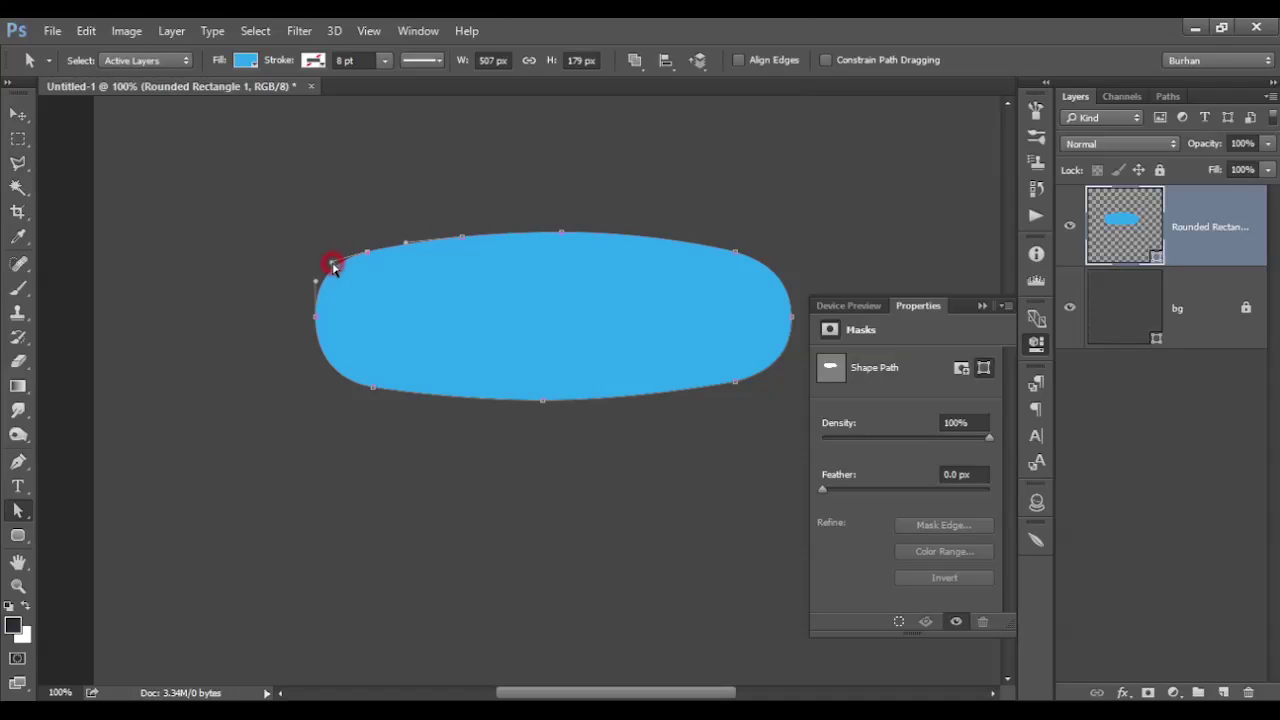
pyautogui.keyDown('ctrl'); pyautogui.keyDown('alt'); pyautogui.keyDown('space'); pyautogui.click(477, 287); pyautogui.keyUp('space'); pyautogui.keyUp('alt'); pyautogui.keyUp('ctrl')
pyautogui.keyDown('ctrl'); pyautogui.keyDown('alt'); pyautogui.keyDown('space'); pyautogui.click(477, 287); pyautogui.keyUp('space'); pyautogui.keyUp('alt'); pyautogui.keyUp('ctrl')
pyautogui.moveTo(494, 341)
pyautogui.mouseDown()
pyautogui.moveTo(570, 383)
pyautogui.moveTo(557, 380)
pyautogui.mouseUp()
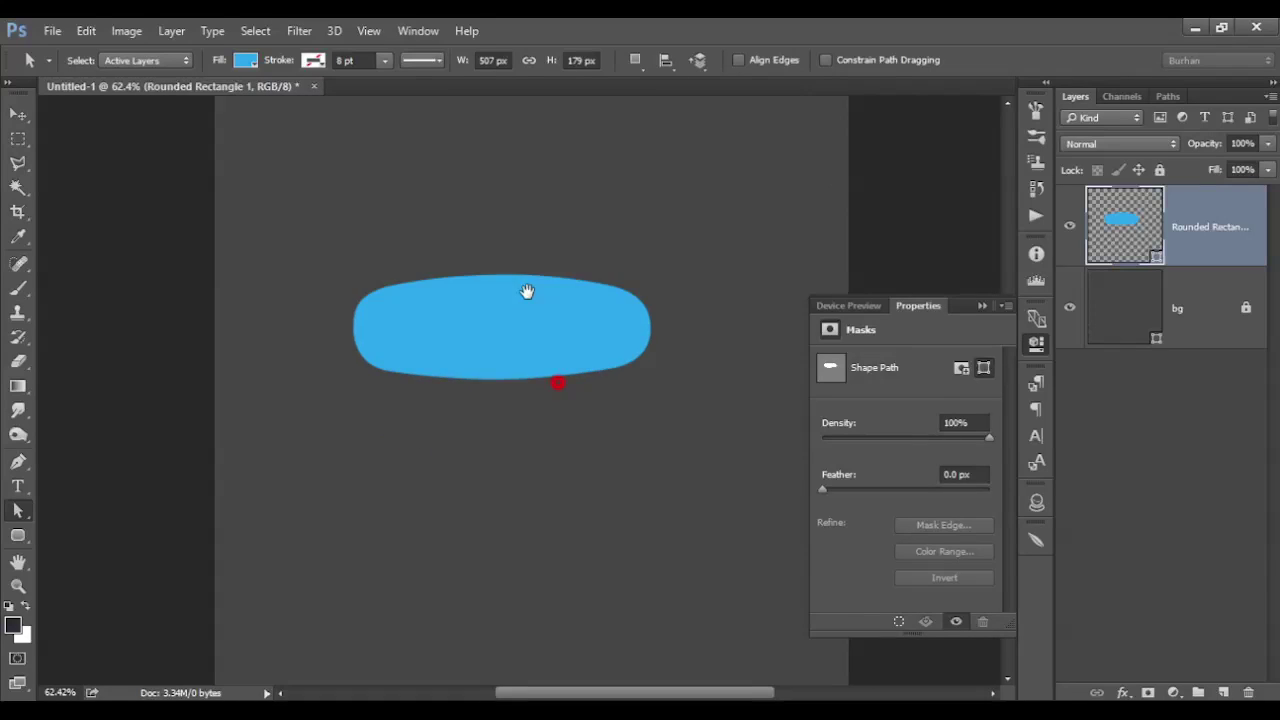
# - Add a Gradient Overlay effect to the pill and open the Gradient Editor
pyautogui.click(1127, 693)
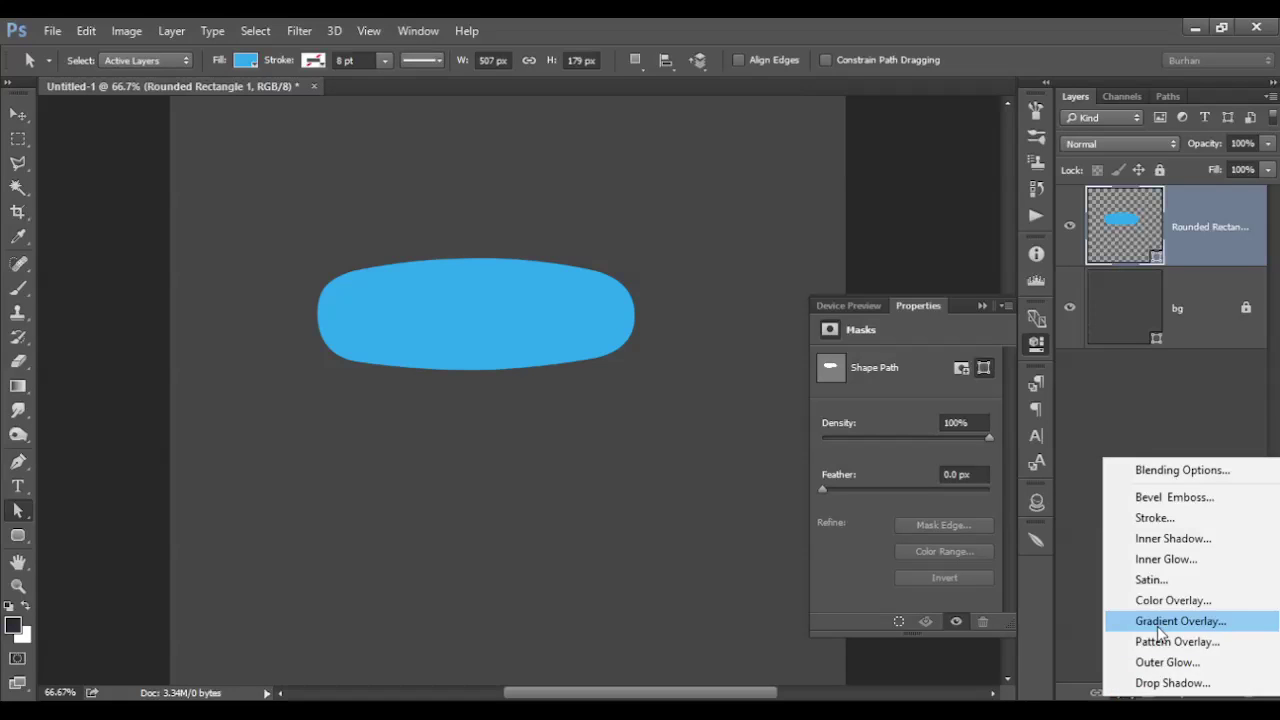
pyautogui.click(1158, 618)
pyautogui.moveTo(645, 112); pyautogui.dragTo(1068, 167)
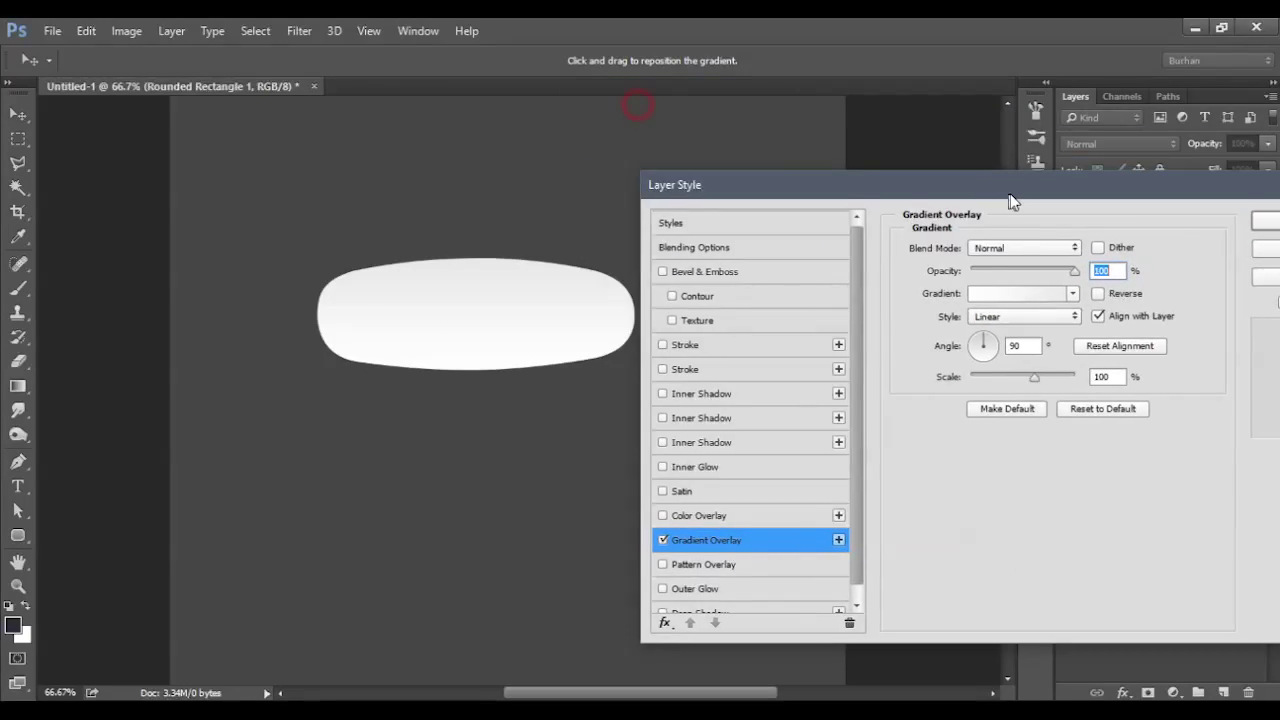
pyautogui.click(1126, 259)
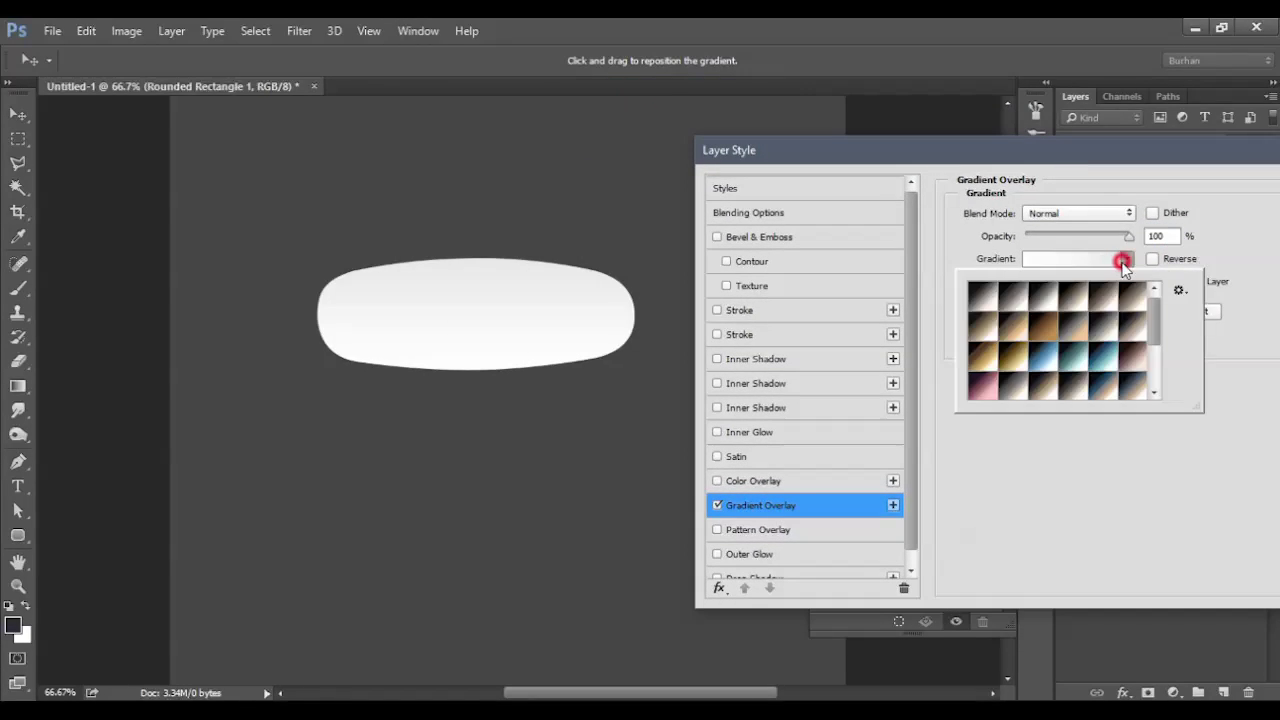
pyautogui.click(1090, 258)
pyautogui.moveTo(614, 104); pyautogui.dragTo(1014, 142)
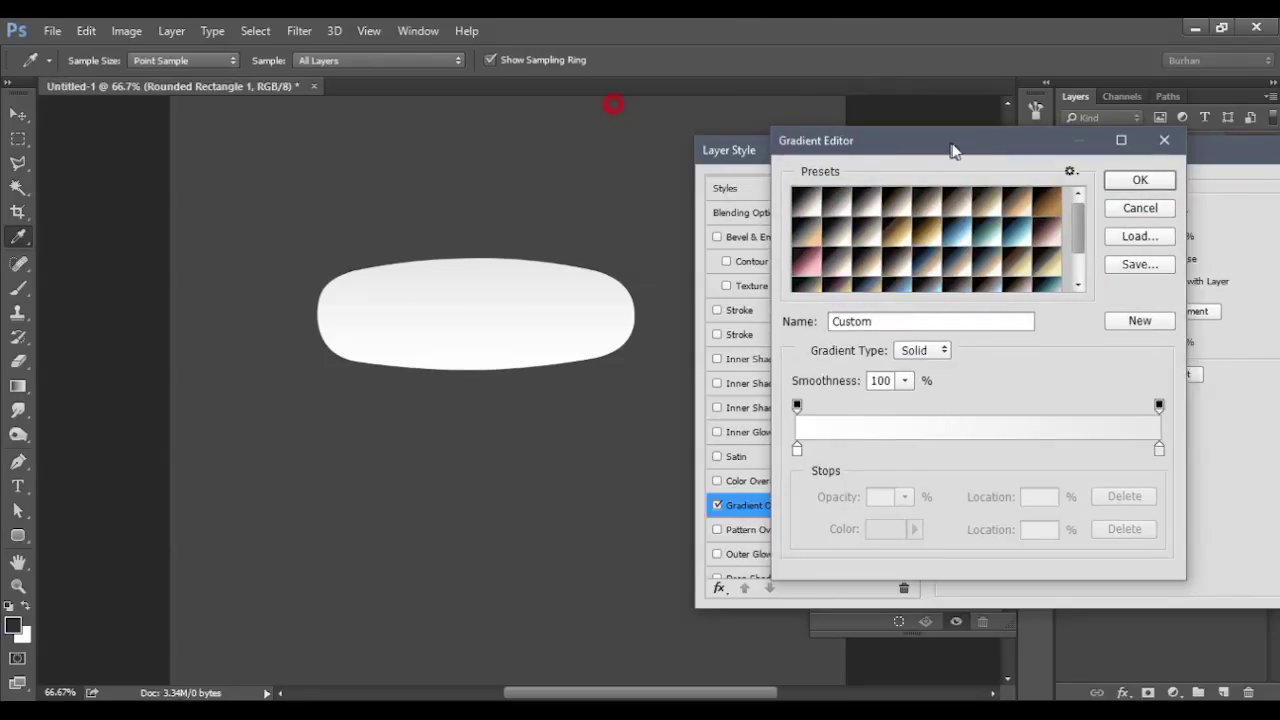
# - Make the left stop dark blue 02479c, remove the white stop, add a right stop
pyautogui.doubleClick(860, 450)
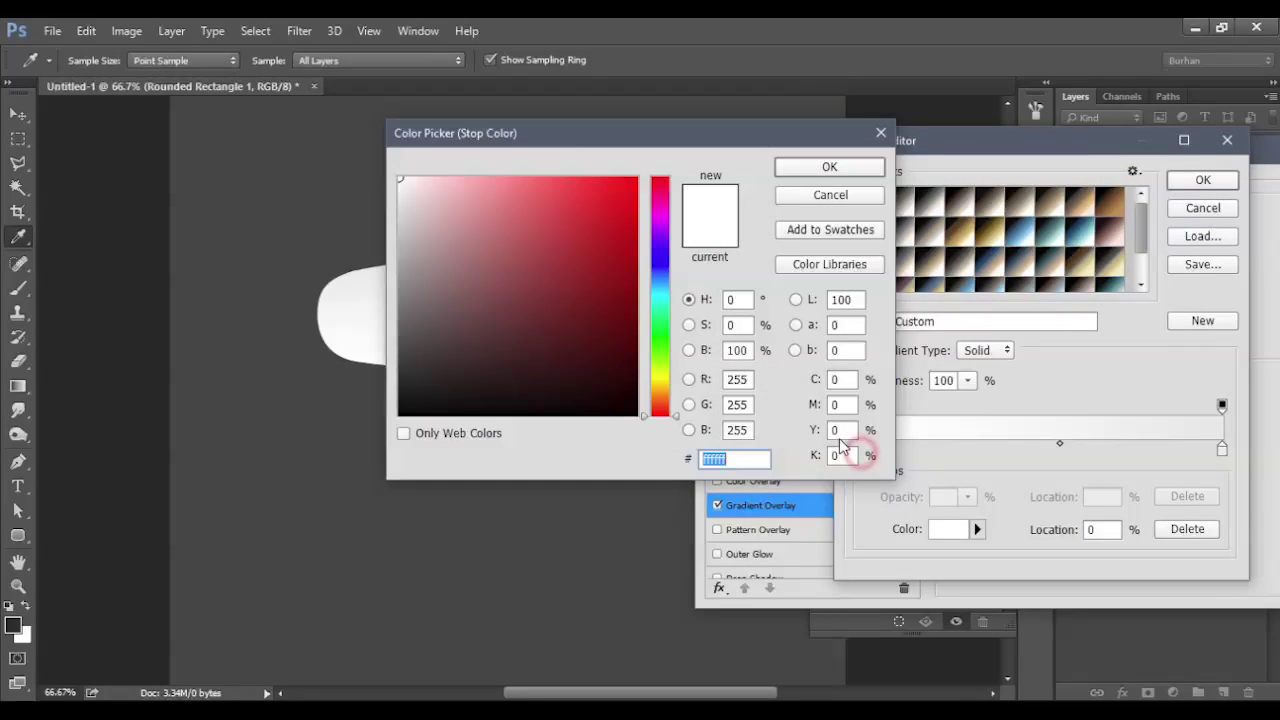
pyautogui.moveTo(580, 133)
pyautogui.mouseDown()
pyautogui.moveTo(922, 226)
pyautogui.moveTo(948, 214)
pyautogui.mouseUp()
pyautogui.moveTo(1022, 369); pyautogui.dragTo(1023, 348)
pyautogui.click(979, 328)
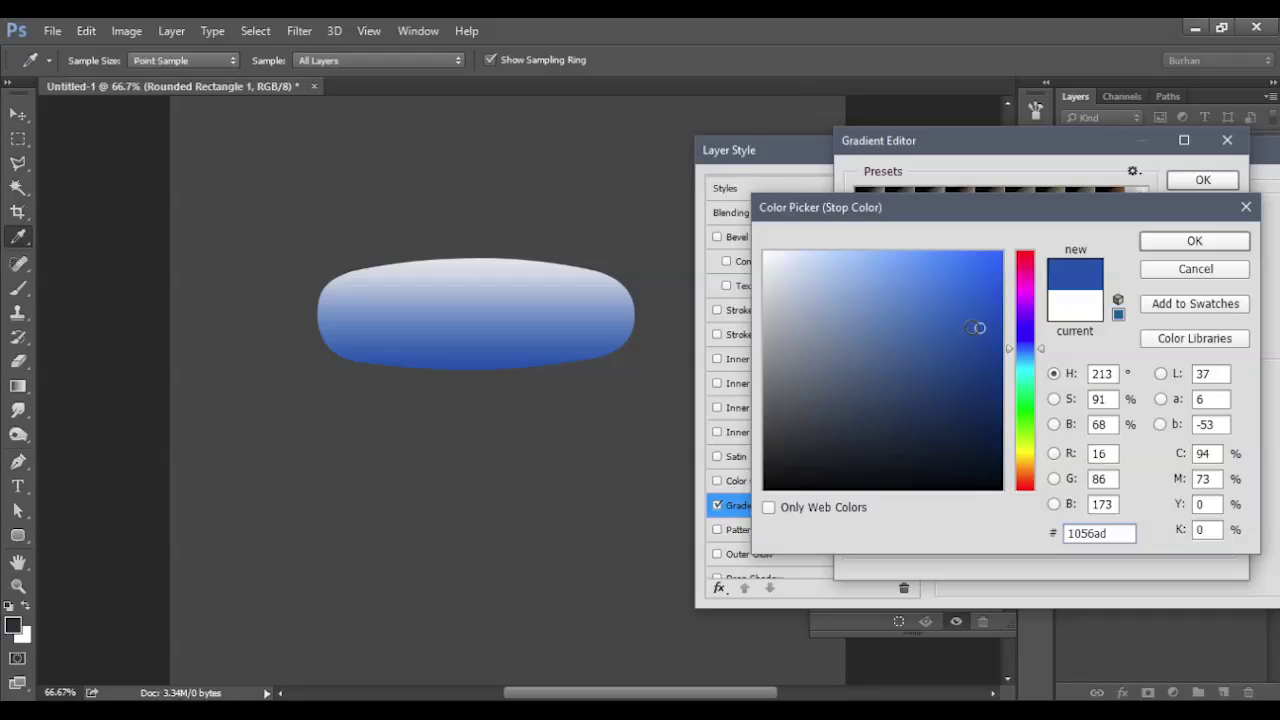
pyautogui.click(999, 344)
pyautogui.click(1194, 242)
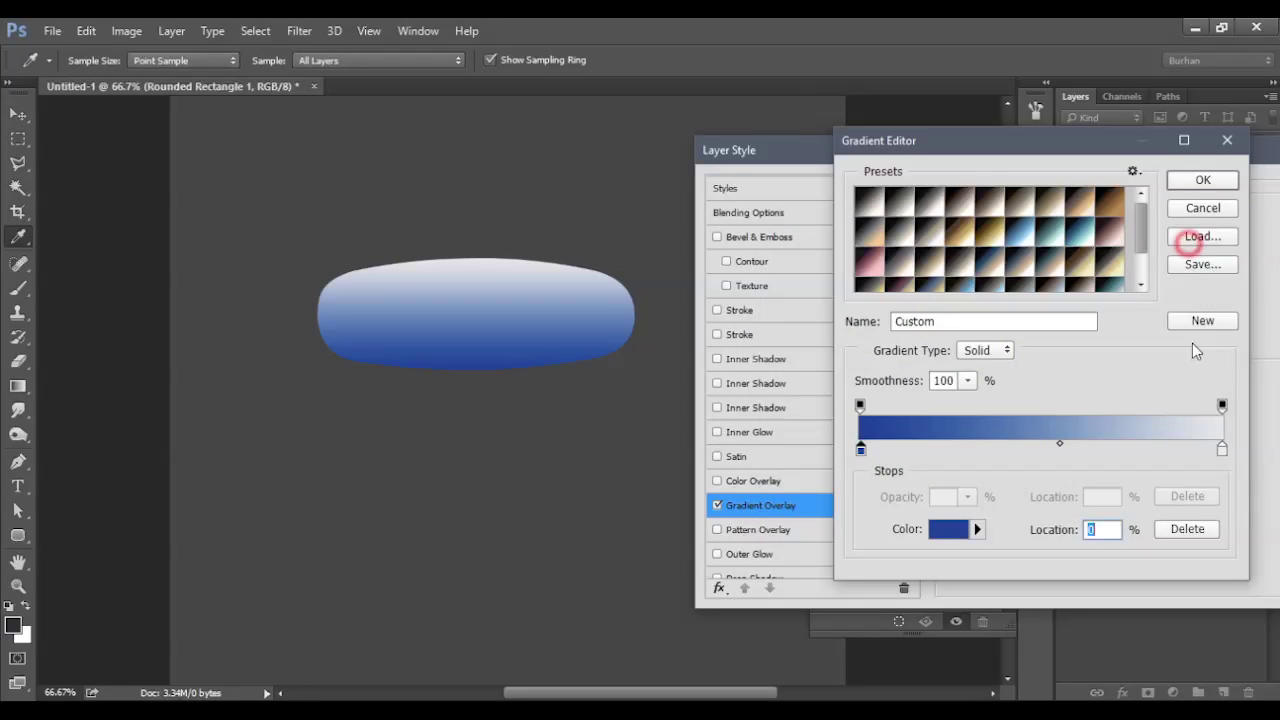
pyautogui.moveTo(1222, 450); pyautogui.dragTo(1223, 465)
pyautogui.click(861, 450)
pyautogui.moveTo(1034, 450); pyautogui.dragTo(1222, 450)
# - Give the right gradient stop a lighter blue colour
pyautogui.doubleClick(1222, 450)
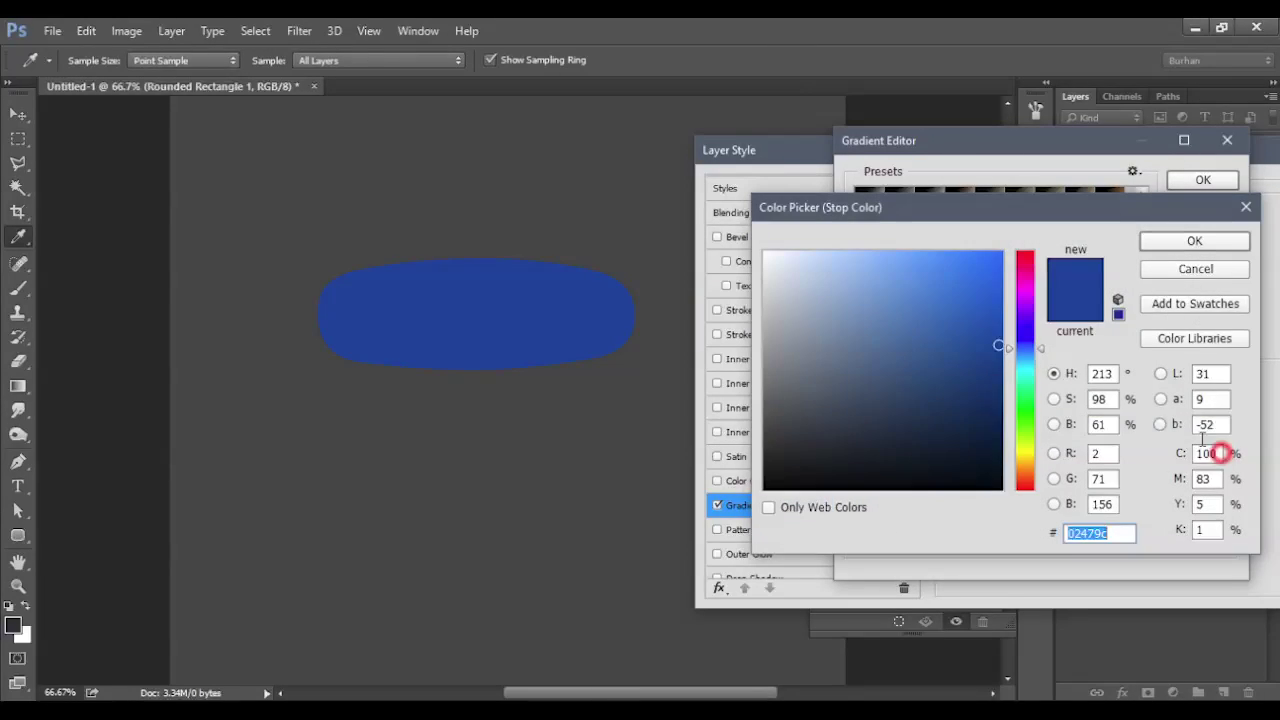
pyautogui.click(1025, 357)
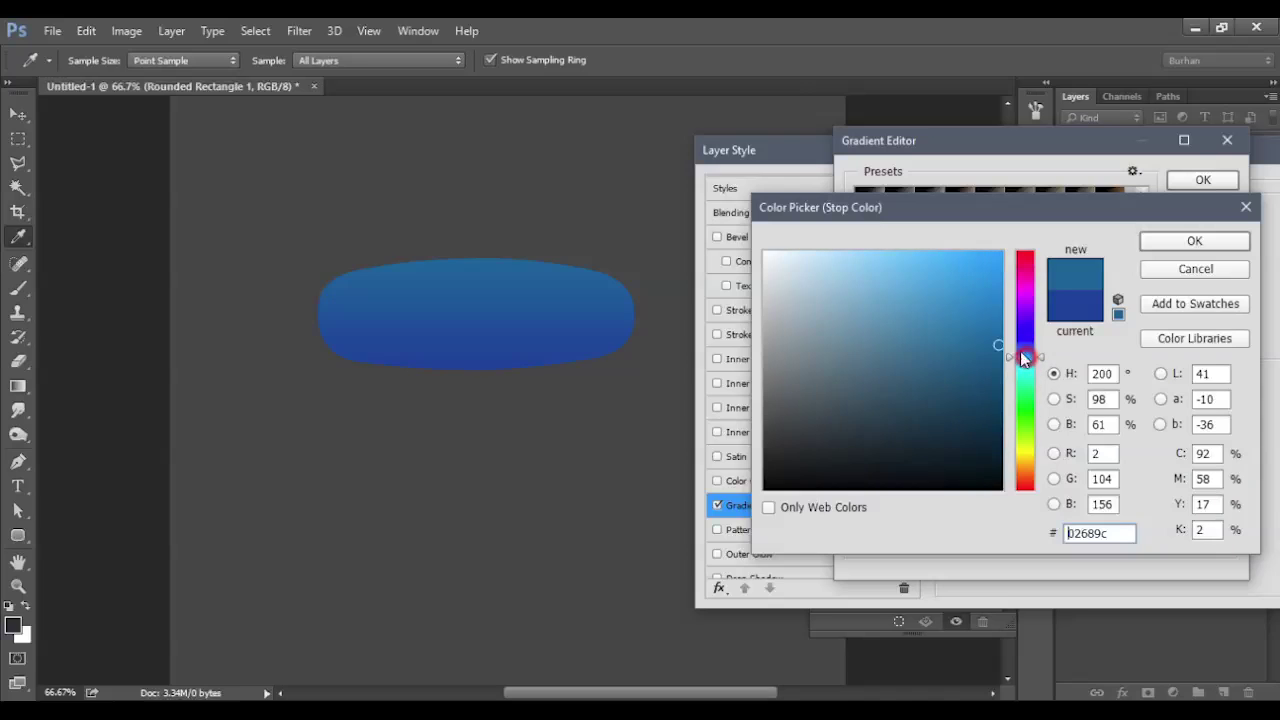
pyautogui.click(937, 275)
pyautogui.click(958, 296)
pyautogui.click(1194, 240)
# - Refine the stops to 02609c and 51b2e4 and apply the blue gradient
pyautogui.doubleClick(861, 450)
pyautogui.moveTo(1026, 349); pyautogui.dragTo(997, 347)
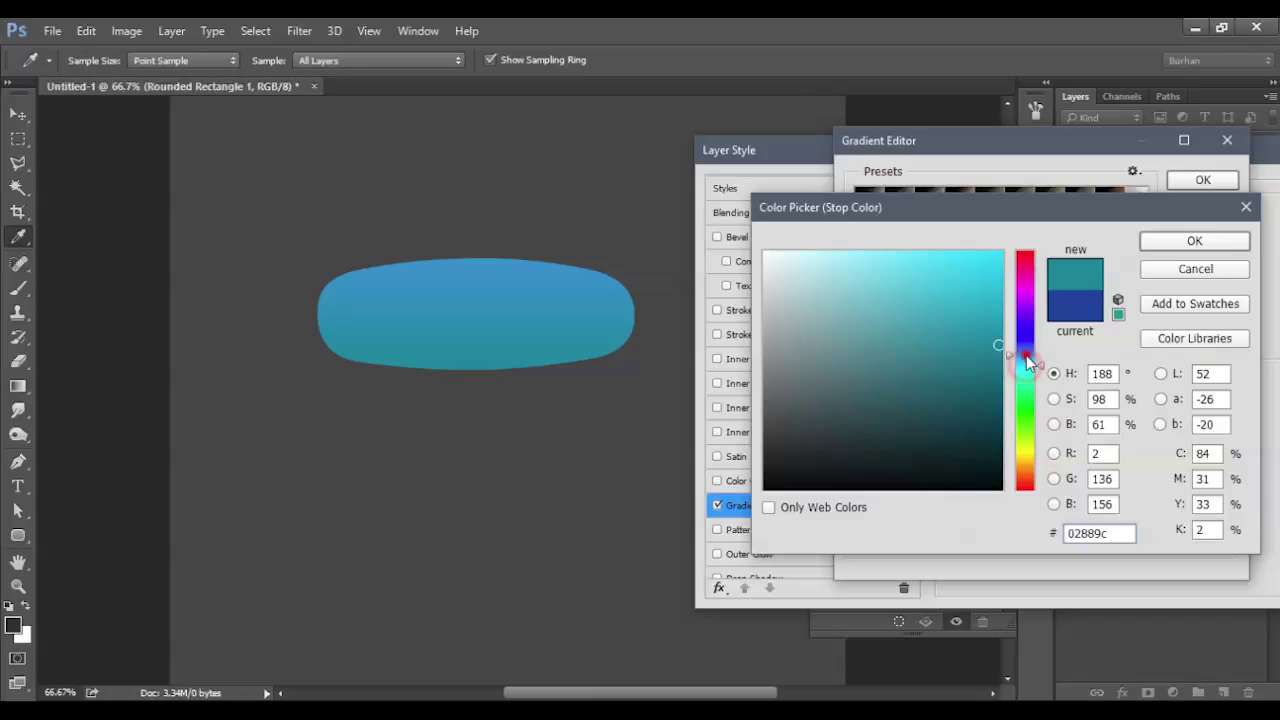
pyautogui.click(1185, 241)
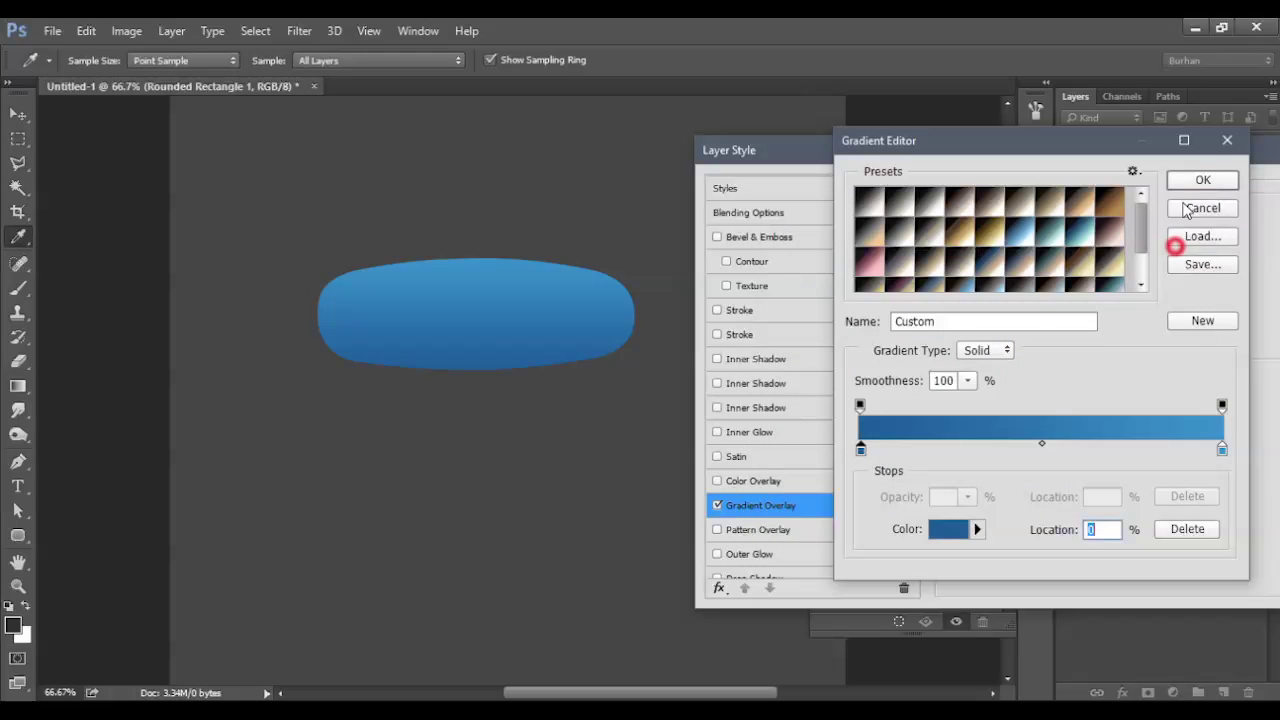
pyautogui.doubleClick(1221, 450)
pyautogui.moveTo(914, 277); pyautogui.dragTo(921, 281)
pyautogui.click(1160, 241)
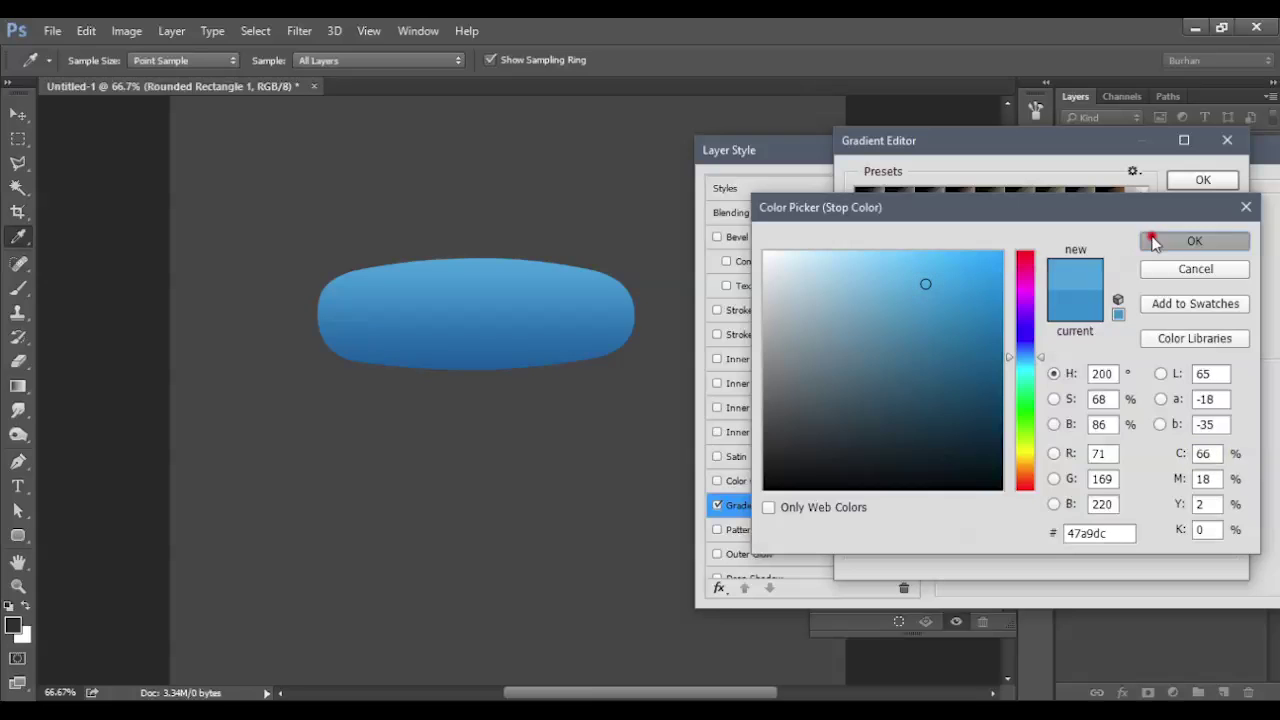
pyautogui.click(1200, 182)
pyautogui.moveTo(1155, 163); pyautogui.dragTo(1095, 151)
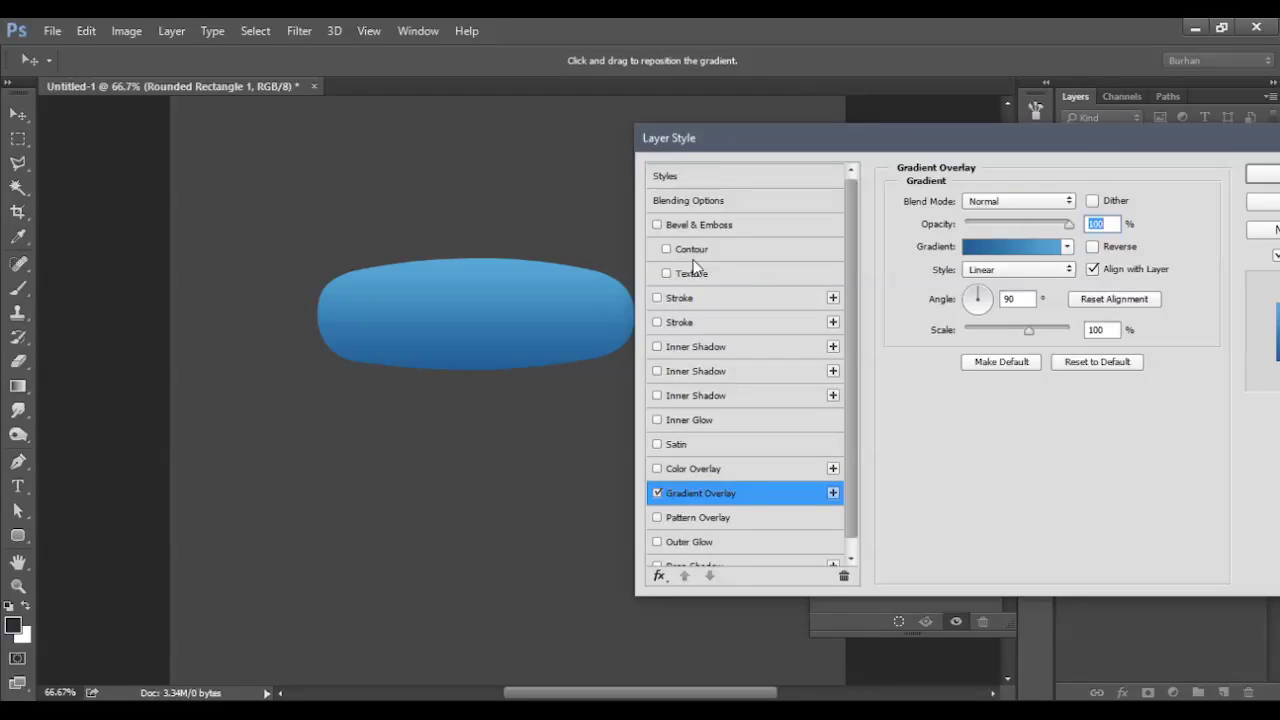
# - Enable Bevel & Emboss with 62% depth and 46 px size
pyautogui.click(658, 224)
pyautogui.click(712, 225)
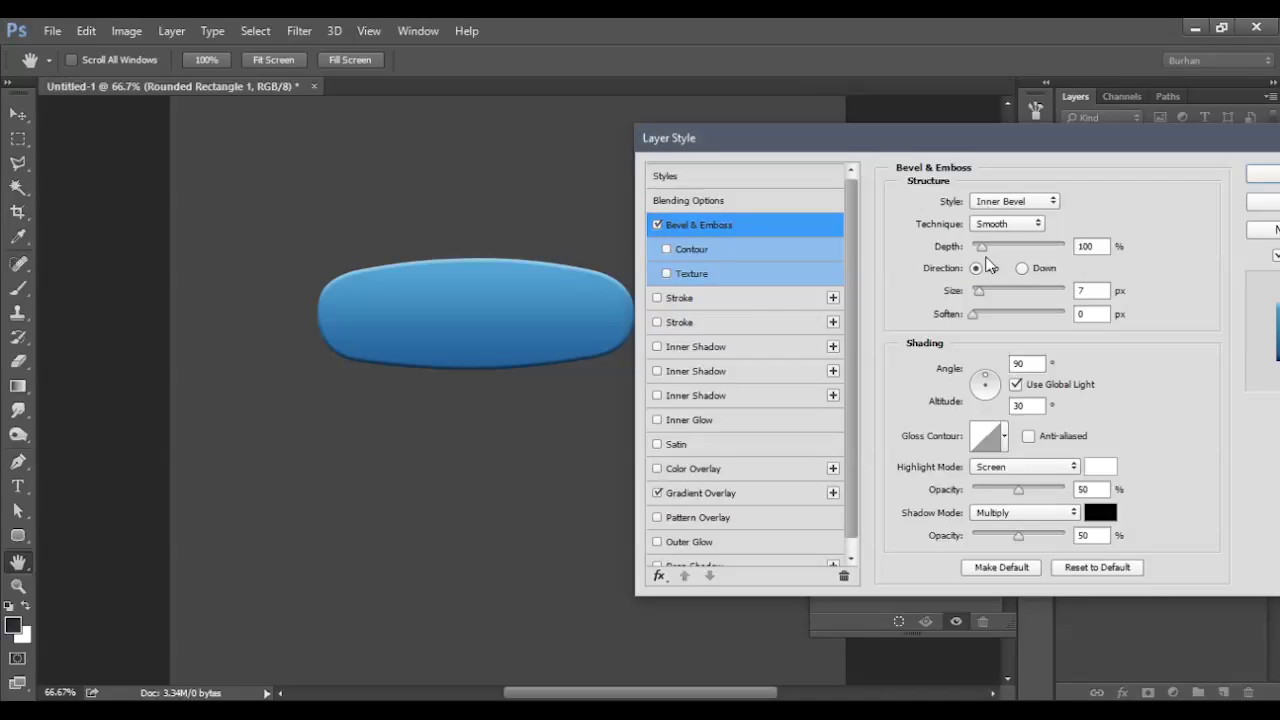
pyautogui.moveTo(981, 247); pyautogui.dragTo(1009, 247)
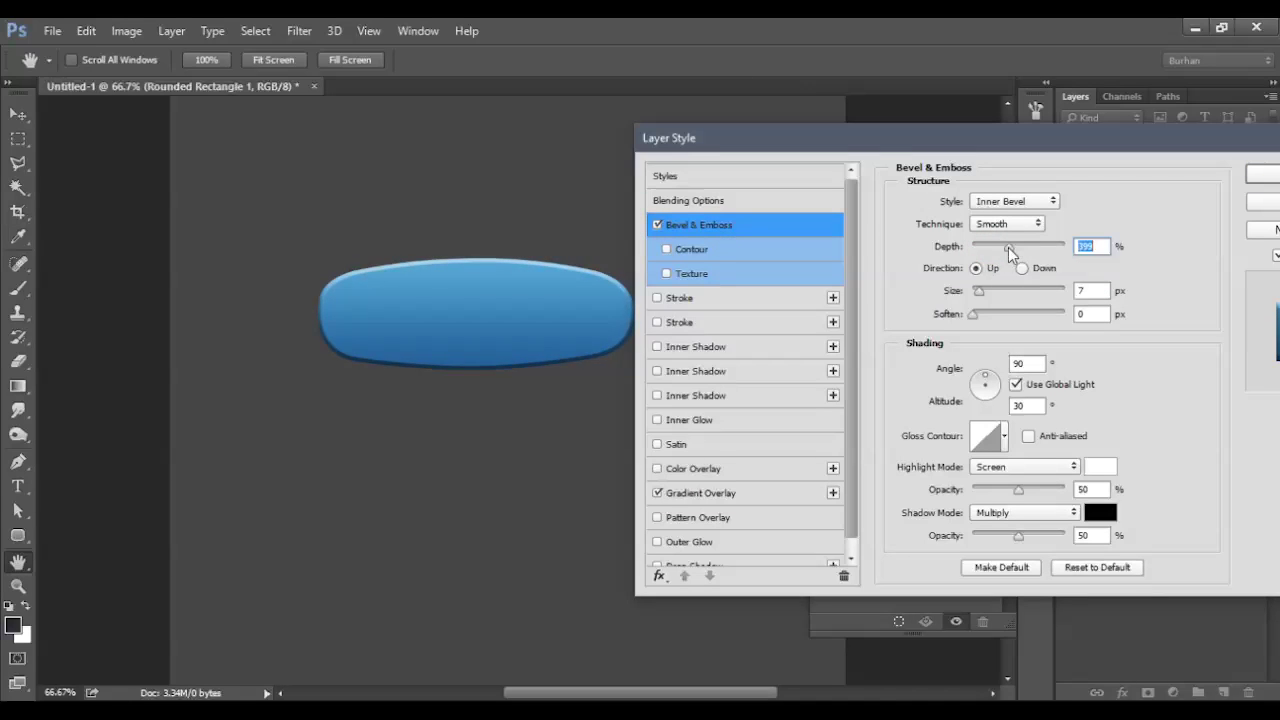
pyautogui.moveTo(979, 290); pyautogui.dragTo(993, 290)
pyautogui.moveTo(1008, 247); pyautogui.dragTo(975, 246)
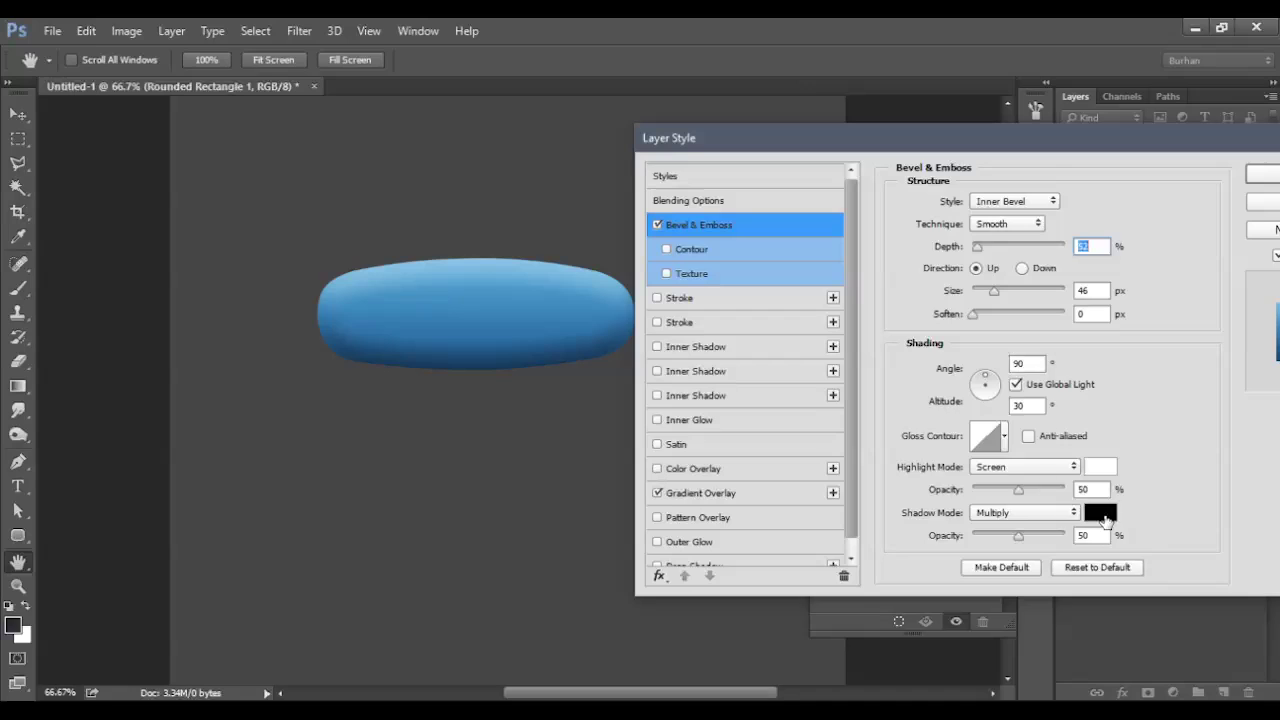
# - Set the bevel shadow colour to dark navy 014561
pyautogui.click(1103, 515)
pyautogui.click(489, 318)
pyautogui.click(999, 399)
pyautogui.click(1024, 400)
pyautogui.click(1032, 361)
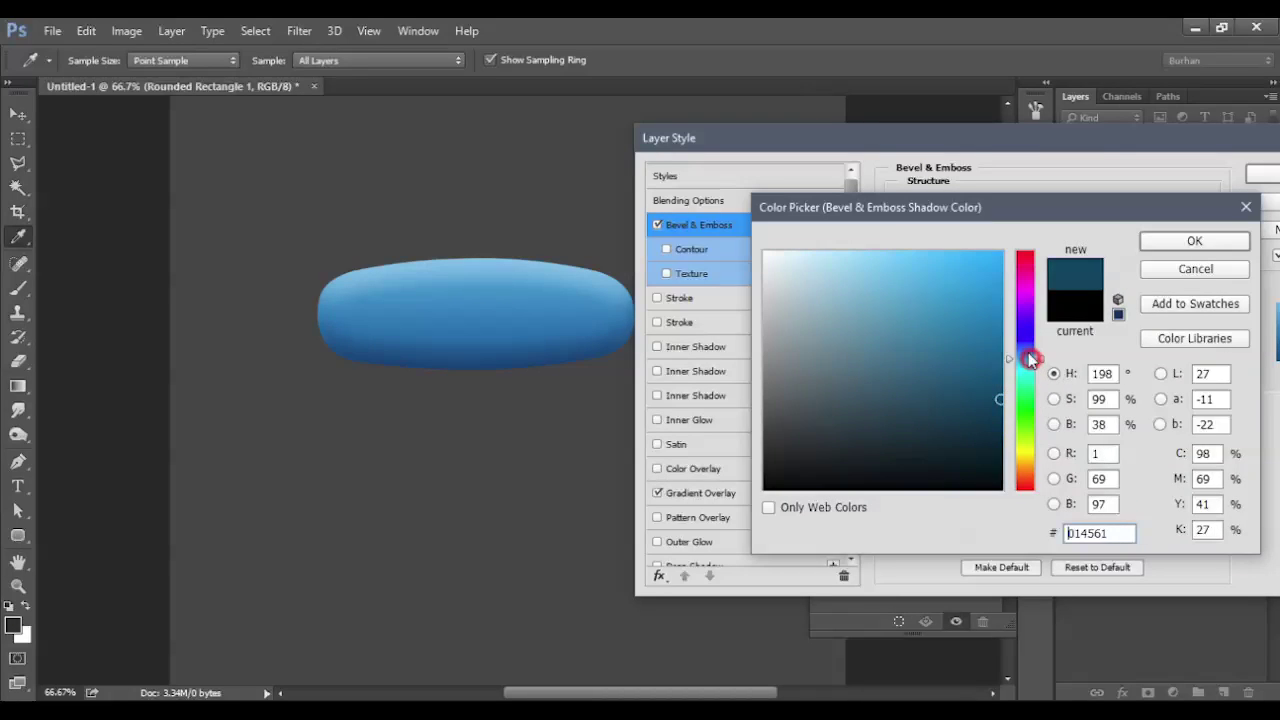
pyautogui.moveTo(1030, 357); pyautogui.dragTo(1030, 350)
pyautogui.click(1194, 241)
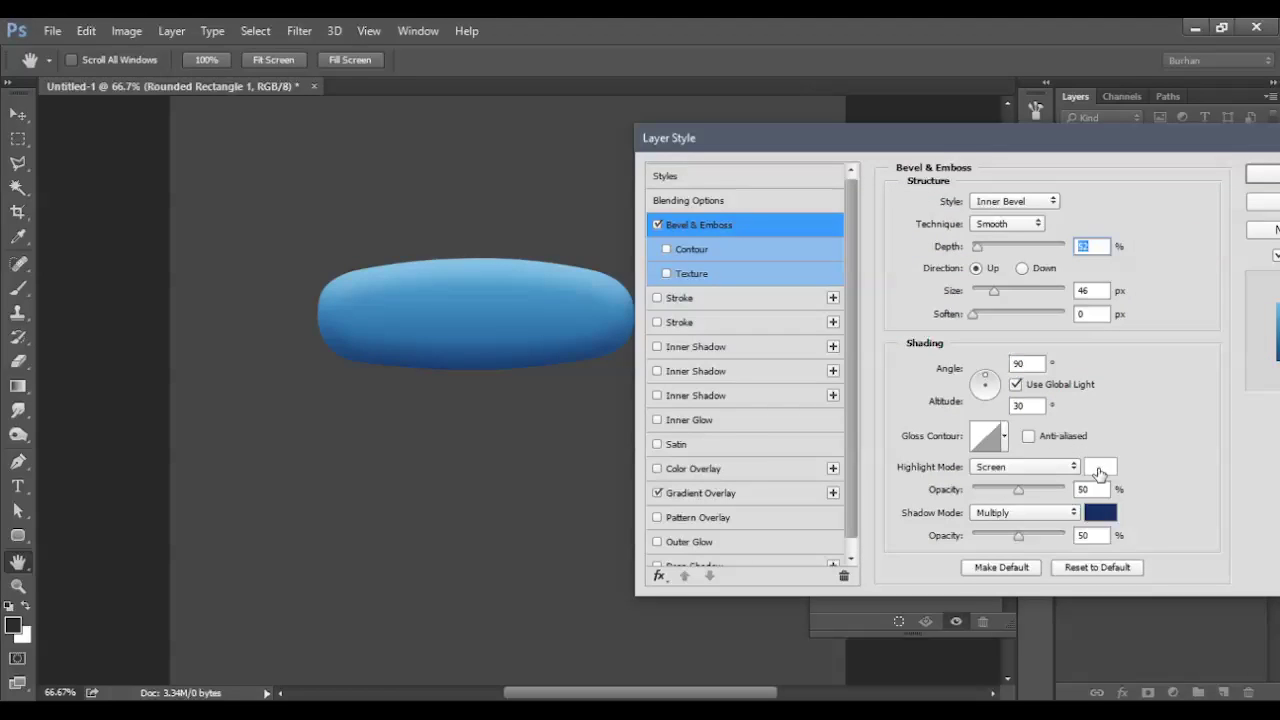
# - Give the bevel a light cyan highlight and lower its shading opacity
pyautogui.click(1099, 467)
pyautogui.click(524, 302)
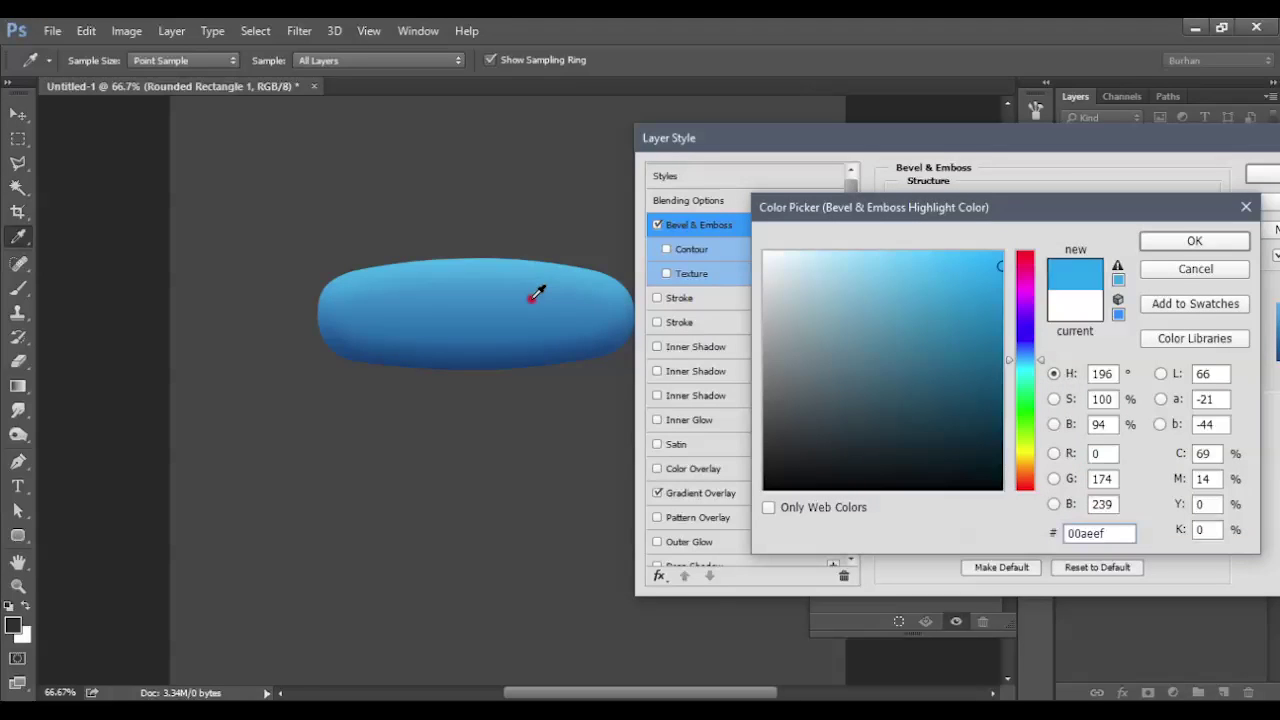
pyautogui.moveTo(974, 289); pyautogui.dragTo(921, 260)
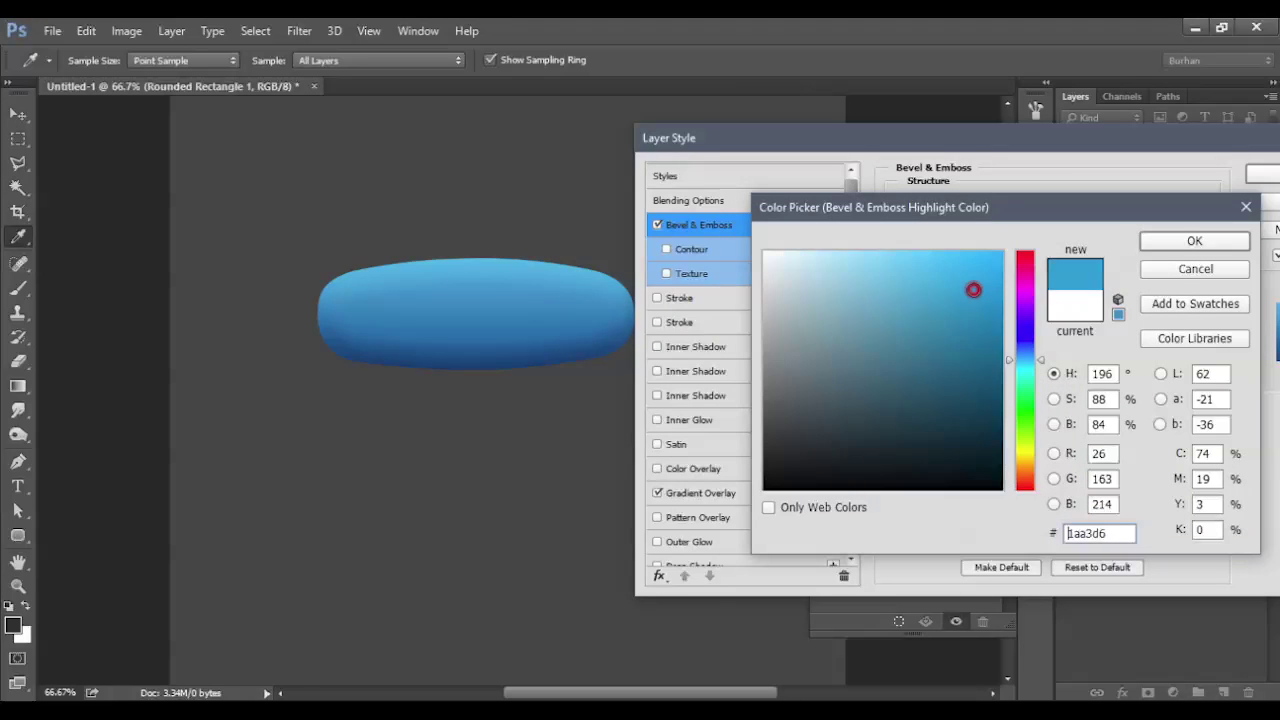
pyautogui.click(1021, 372)
pyautogui.click(1194, 241)
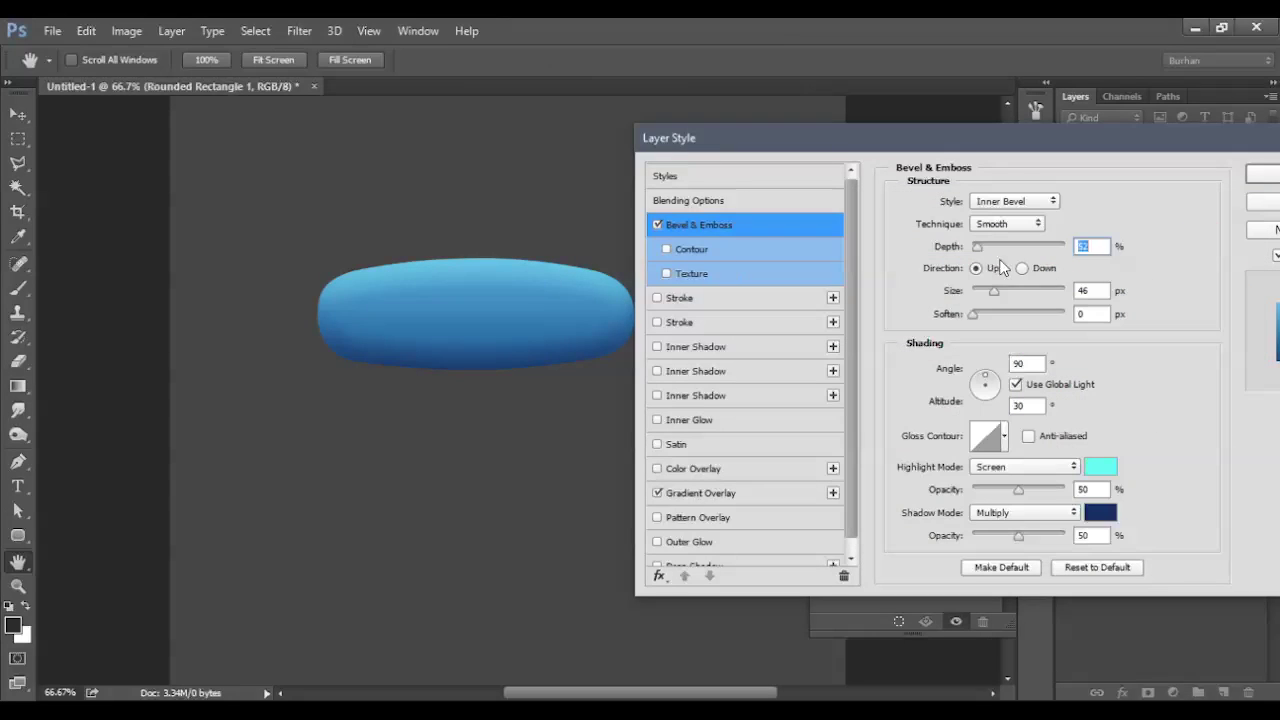
pyautogui.moveTo(977, 247); pyautogui.dragTo(980, 250)
pyautogui.moveTo(1009, 535); pyautogui.dragTo(991, 535)
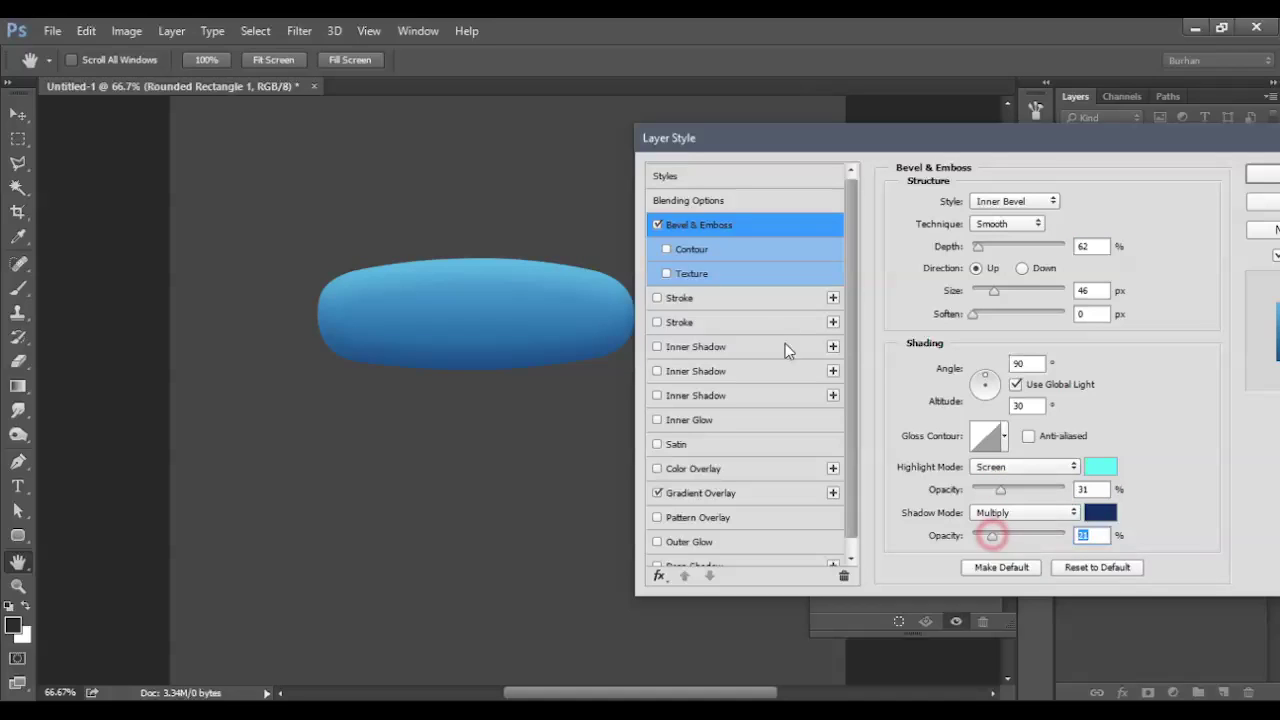
pyautogui.click(657, 346)
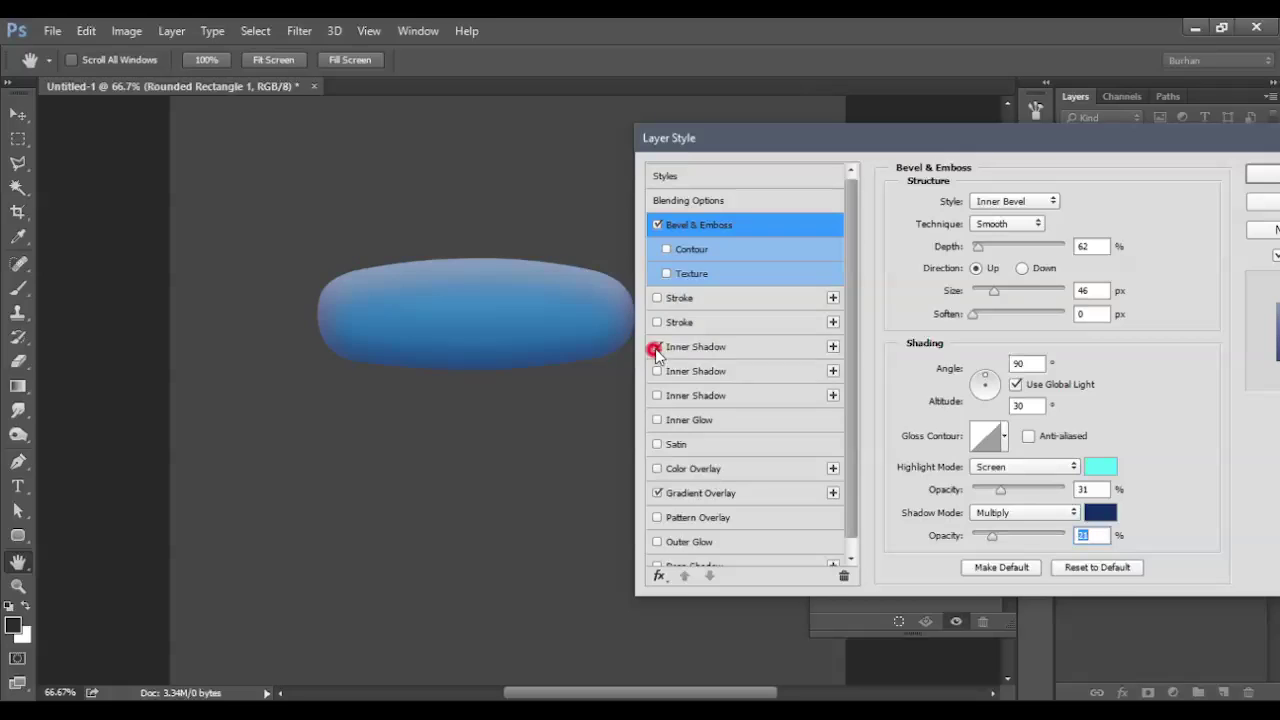
# - Apply a cyan Inner Shadow at 94°, 13 px distance and 65 px size
pyautogui.click(714, 346)
pyautogui.moveTo(1016, 229); pyautogui.dragTo(1022, 224)
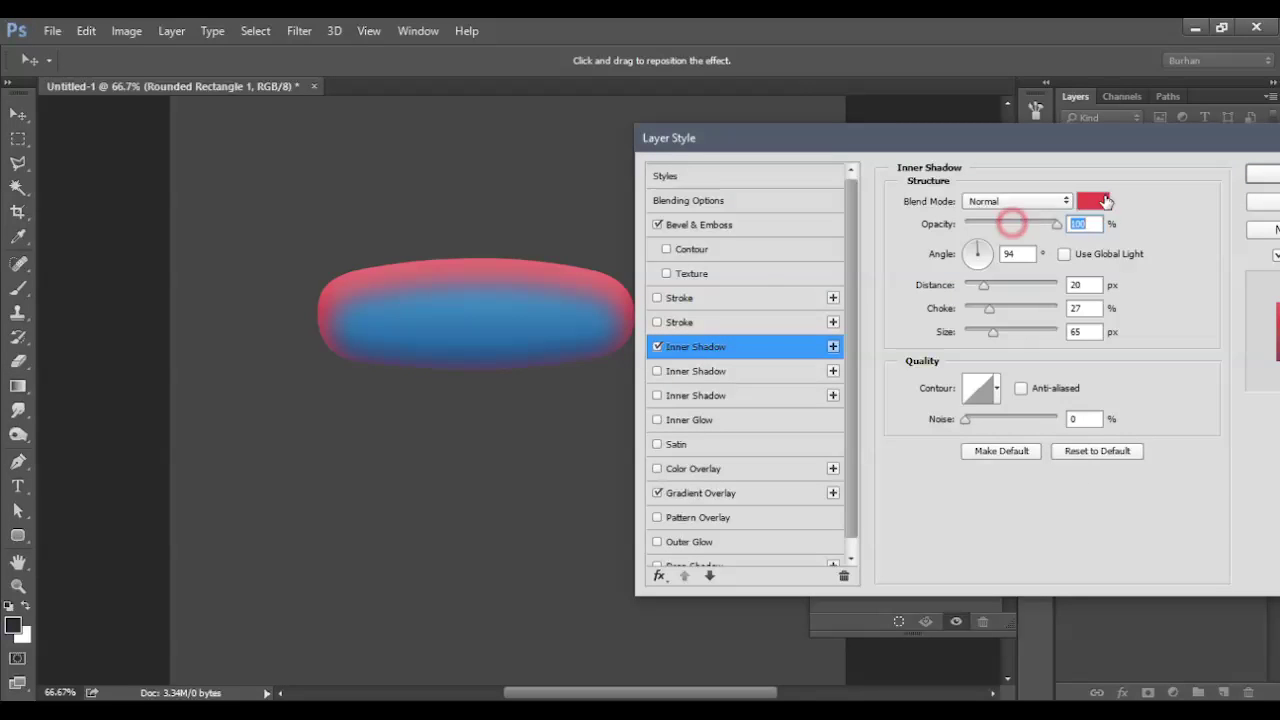
pyautogui.click(1093, 201)
pyautogui.click(1027, 369)
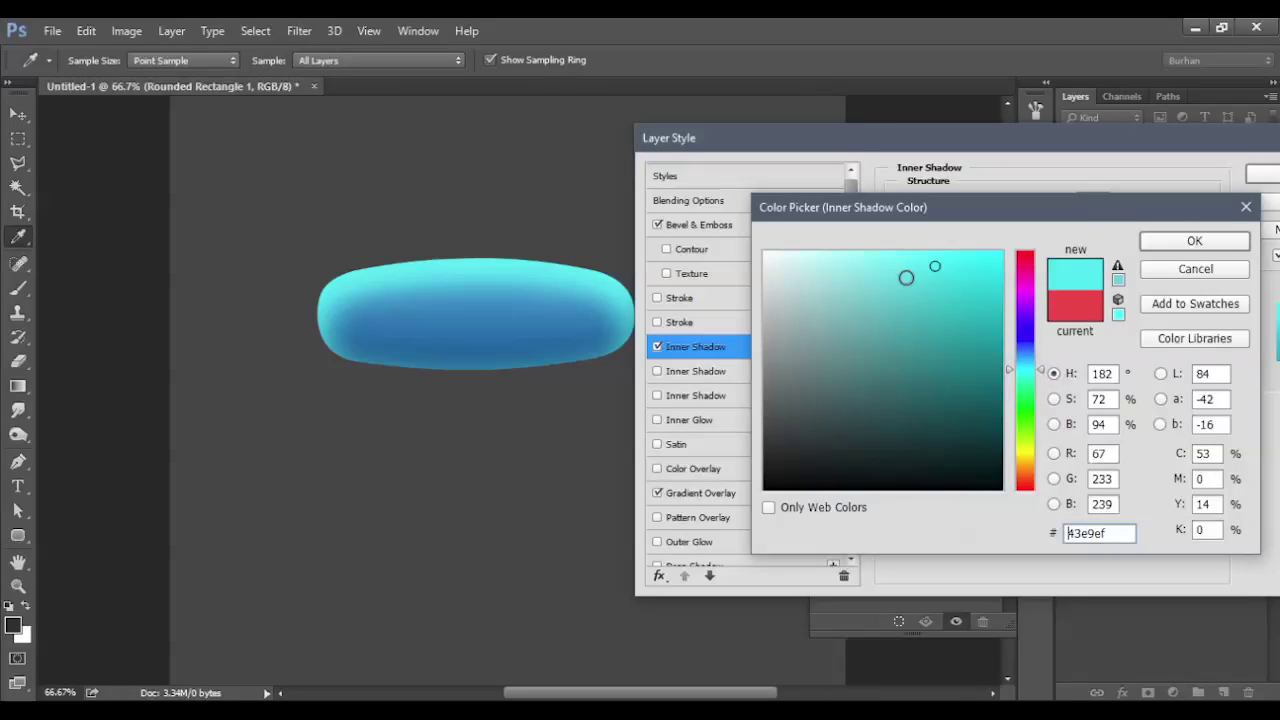
pyautogui.moveTo(903, 274); pyautogui.dragTo(913, 254)
pyautogui.moveTo(1010, 348); pyautogui.dragTo(1020, 363)
pyautogui.moveTo(937, 269); pyautogui.dragTo(994, 287)
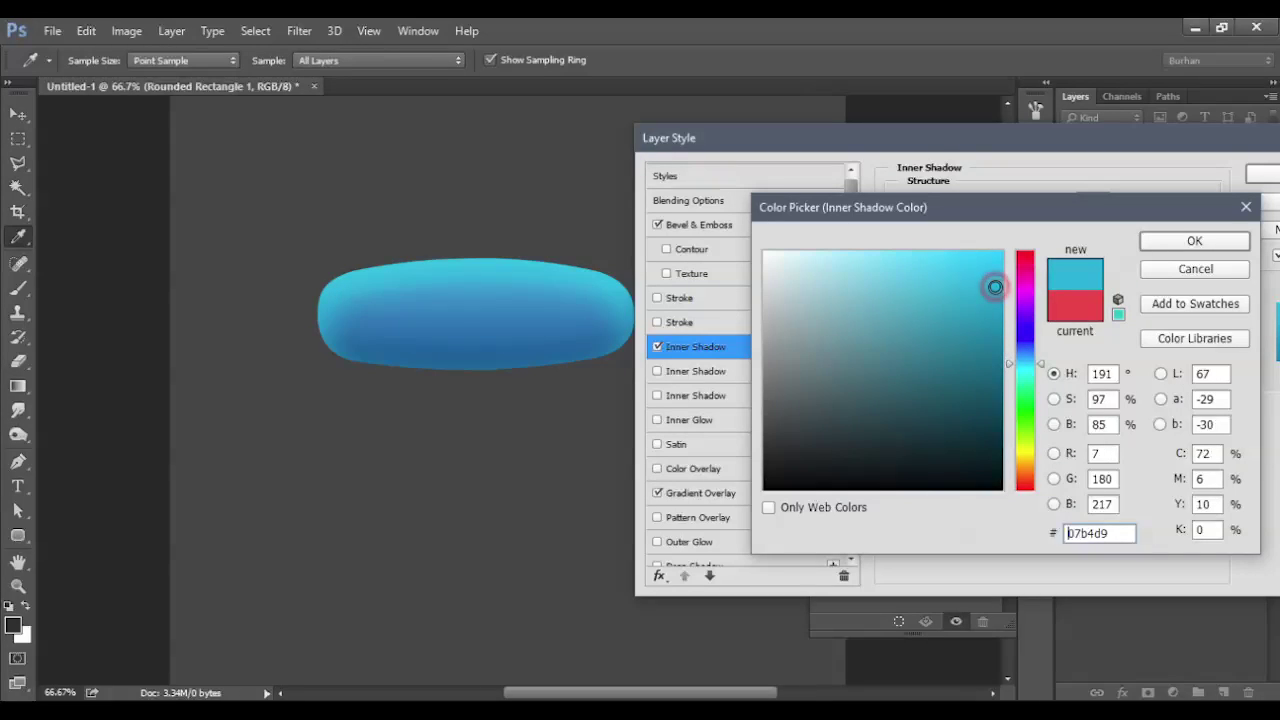
pyautogui.moveTo(1036, 383); pyautogui.dragTo(1023, 367)
pyautogui.moveTo(995, 288)
pyautogui.mouseDown()
pyautogui.moveTo(973, 285)
pyautogui.moveTo(983, 313)
pyautogui.mouseUp()
pyautogui.click(1175, 246)
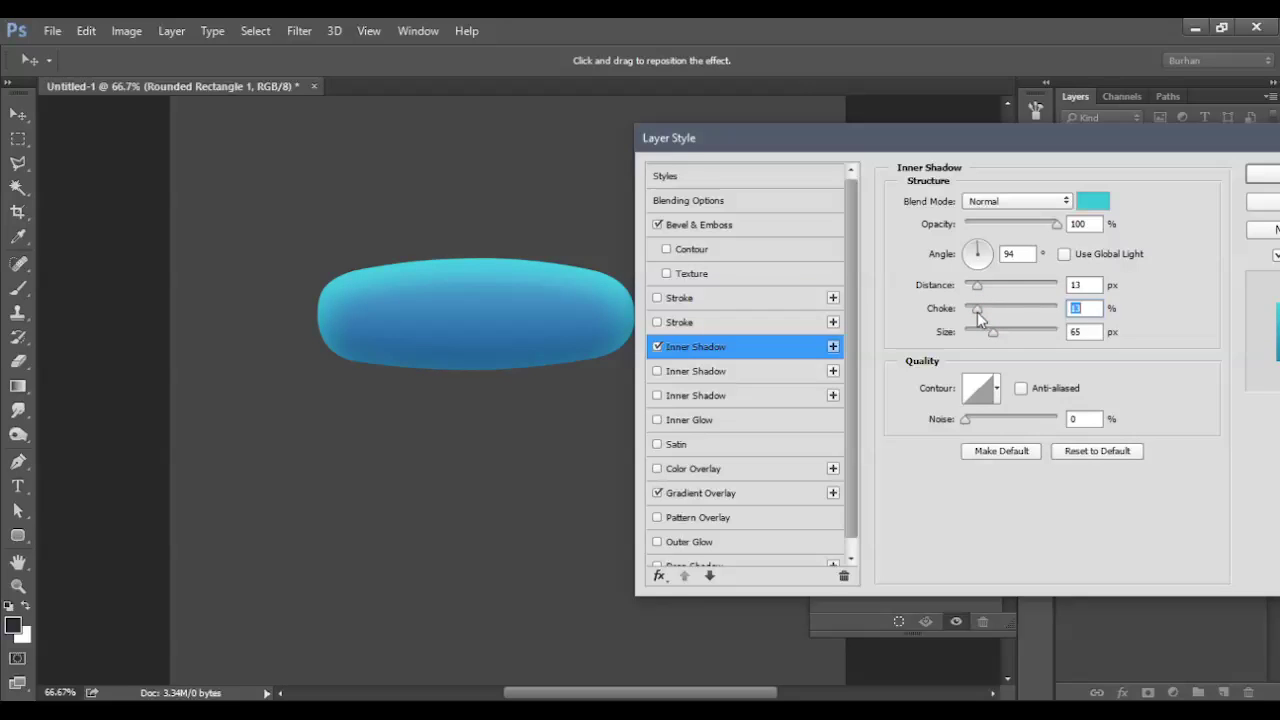
pyautogui.click(1263, 180)
pyautogui.keyDown('ctrl'); pyautogui.keyDown('alt'); pyautogui.click(511, 286); pyautogui.keyUp('alt'); pyautogui.keyUp('ctrl')
# - Try a different fill colour for the pill, then discard the change
pyautogui.moveTo(491, 336); pyautogui.dragTo(570, 350)
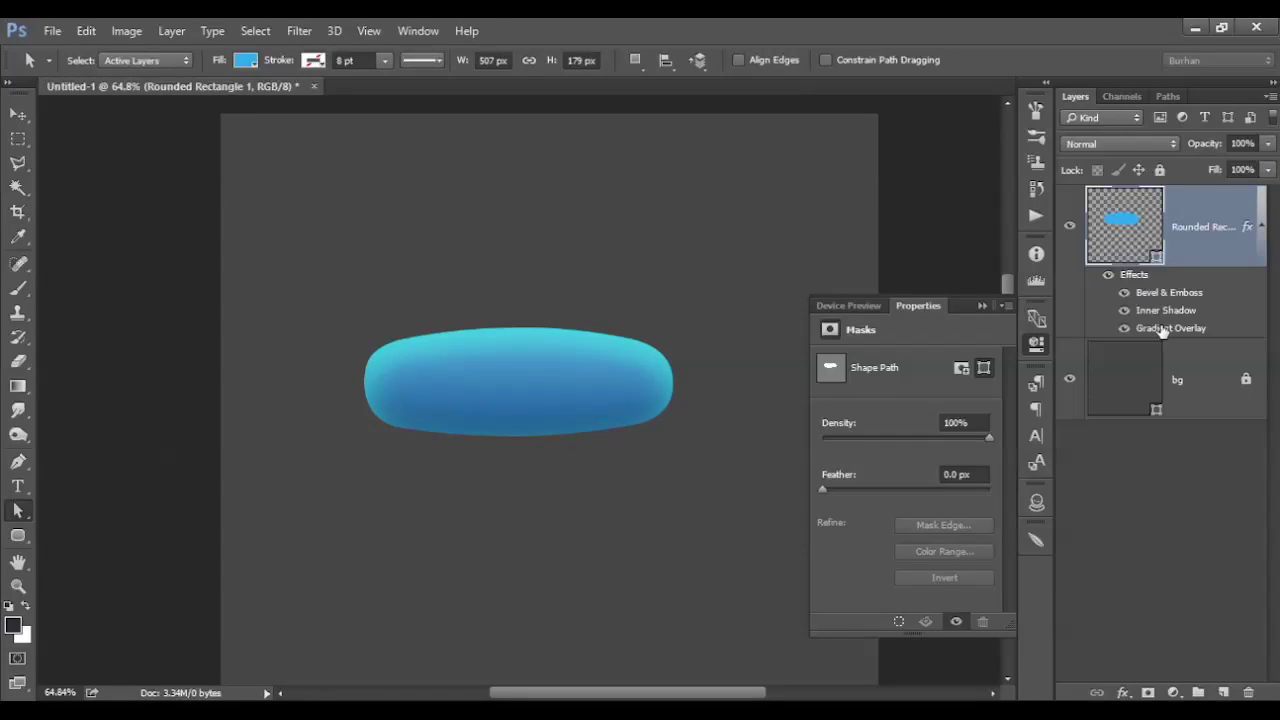
pyautogui.doubleClick(1124, 233)
pyautogui.click(980, 323)
pyautogui.click(1091, 269)
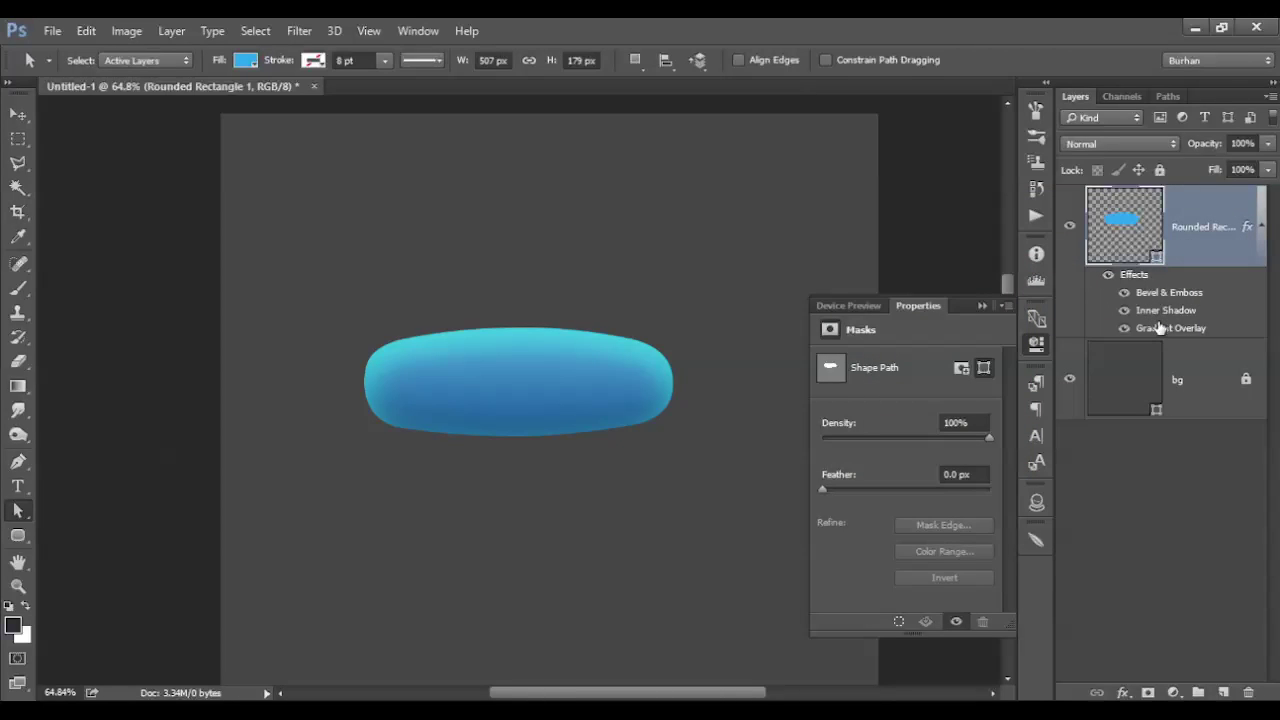
# - Change the gradient overlay's dark-end stop to teal blue 0e8aad
pyautogui.doubleClick(1158, 329)
pyautogui.moveTo(290, 114); pyautogui.dragTo(745, 146)
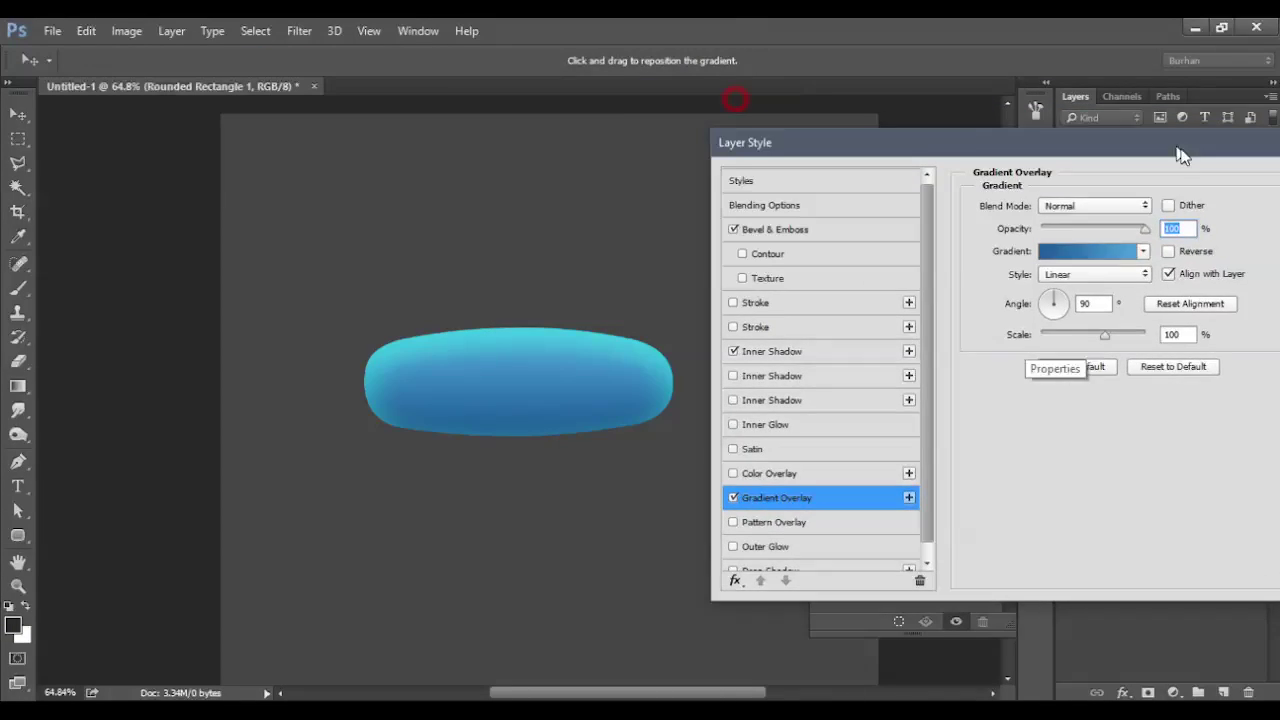
pyautogui.click(1103, 256)
pyautogui.doubleClick(862, 452)
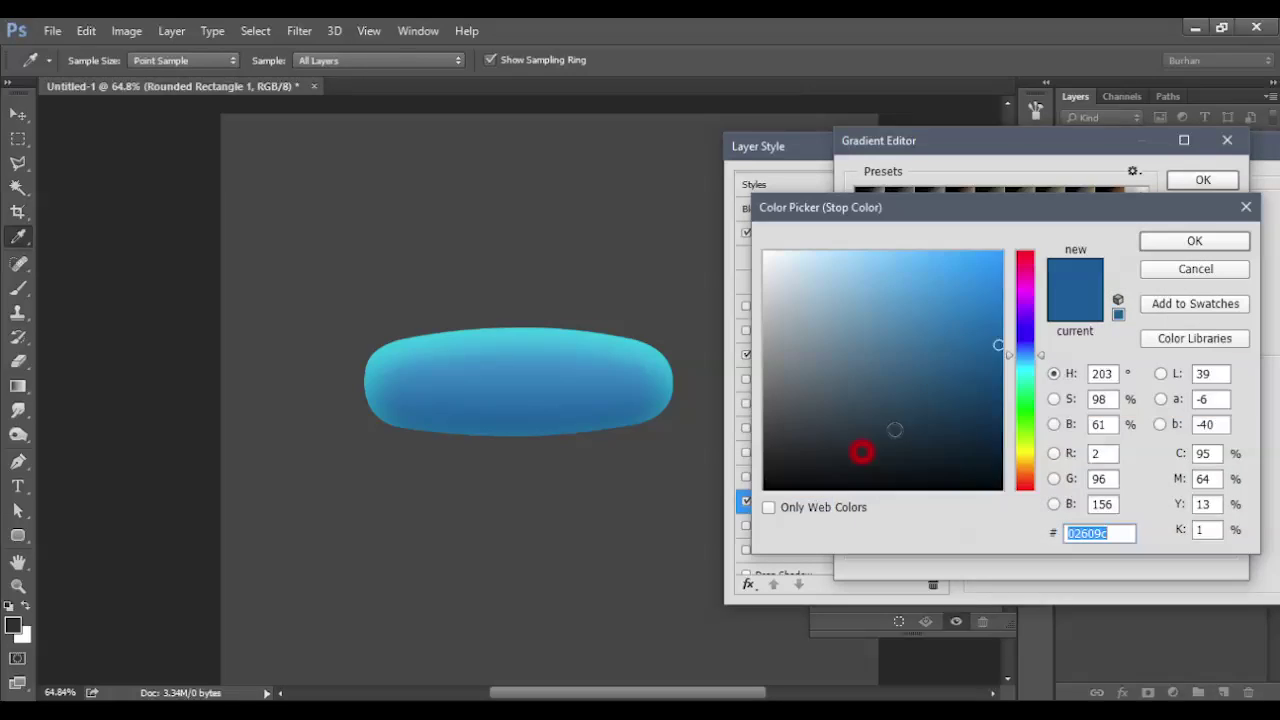
pyautogui.click(1024, 347)
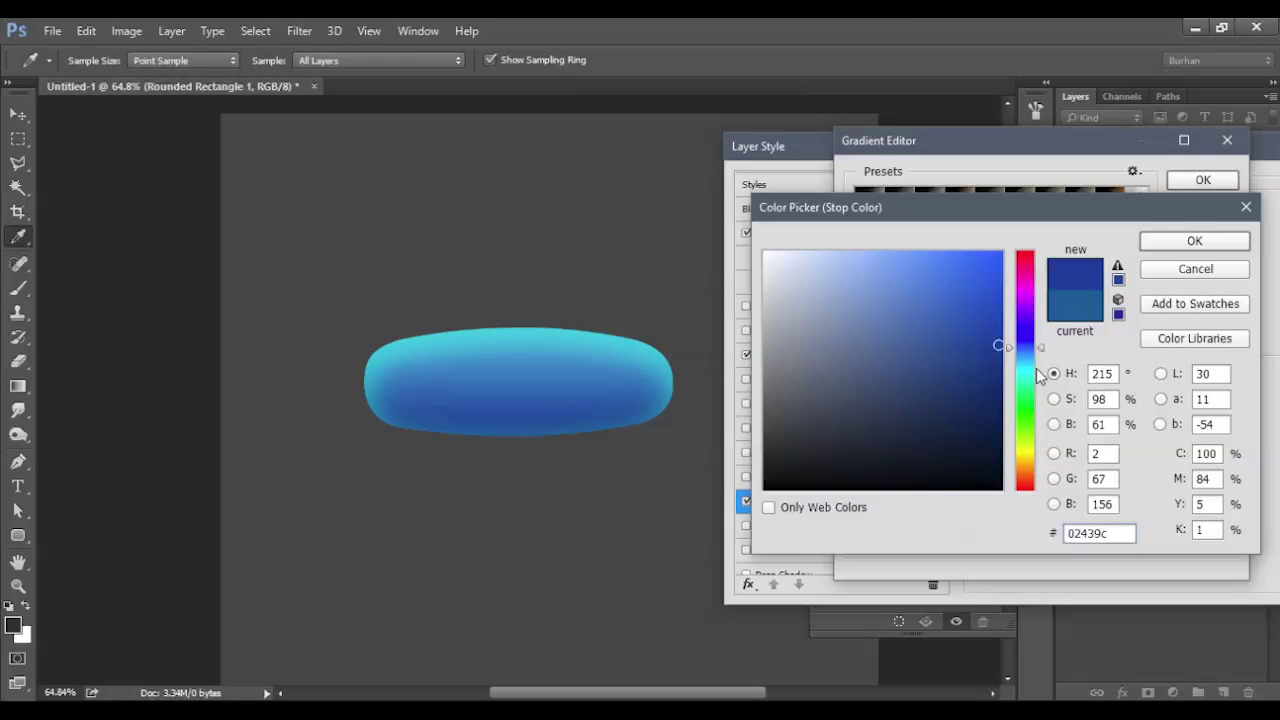
pyautogui.moveTo(1038, 370); pyautogui.dragTo(1026, 358)
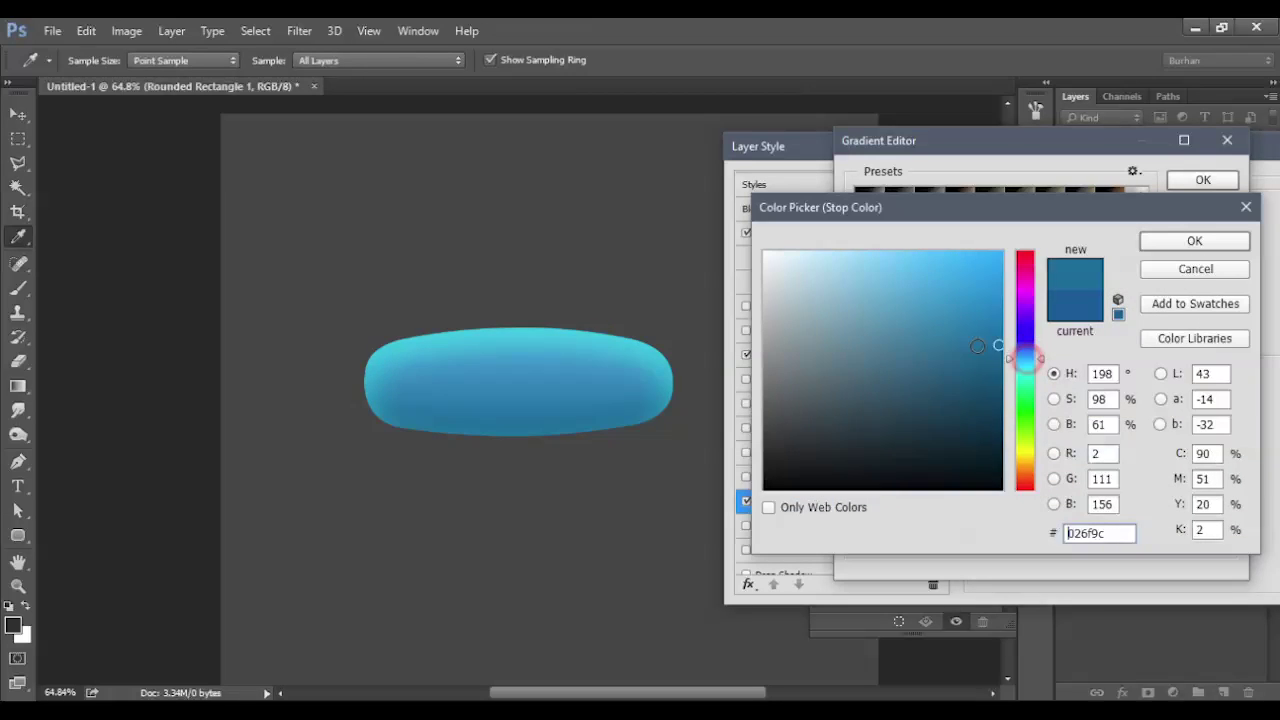
pyautogui.click(959, 318)
pyautogui.moveTo(1029, 359); pyautogui.dragTo(1028, 352)
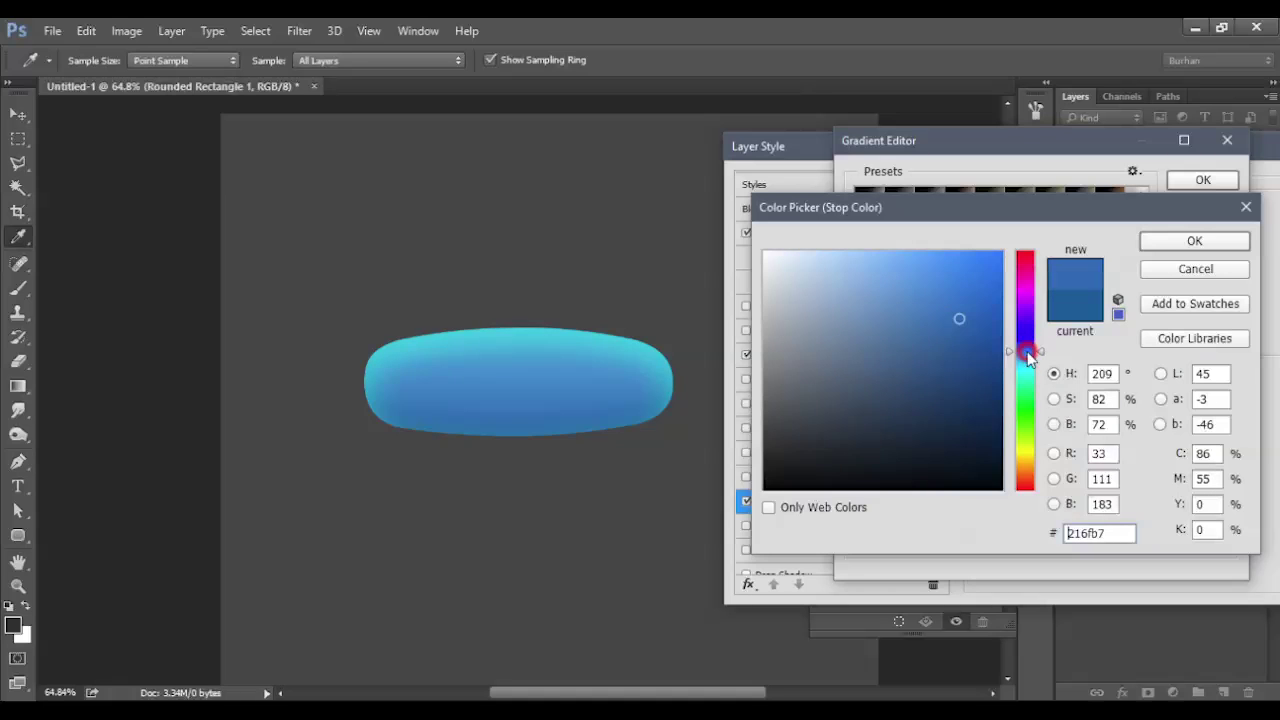
pyautogui.click(982, 328)
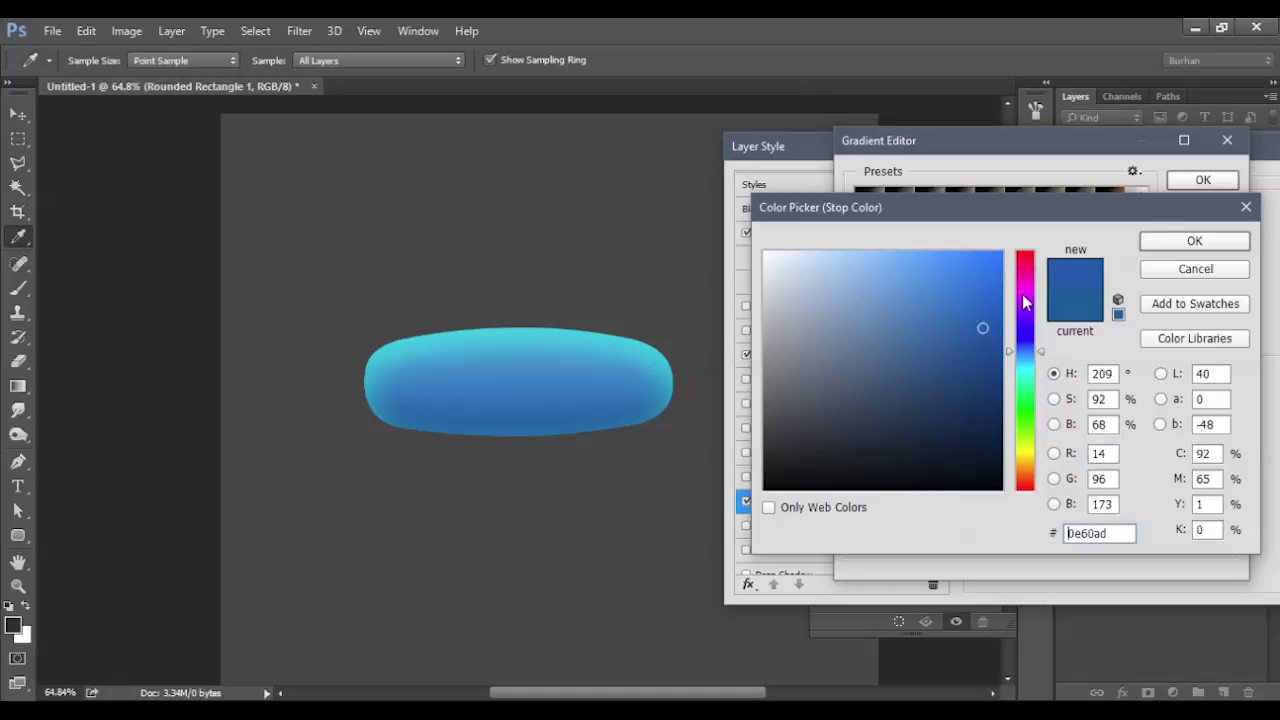
pyautogui.moveTo(1024, 302); pyautogui.dragTo(1024, 258)
pyautogui.moveTo(1028, 400)
pyautogui.mouseDown()
pyautogui.moveTo(1029, 473)
pyautogui.moveTo(1029, 350)
pyautogui.moveTo(1030, 382)
pyautogui.moveTo(1034, 372)
pyautogui.mouseUp()
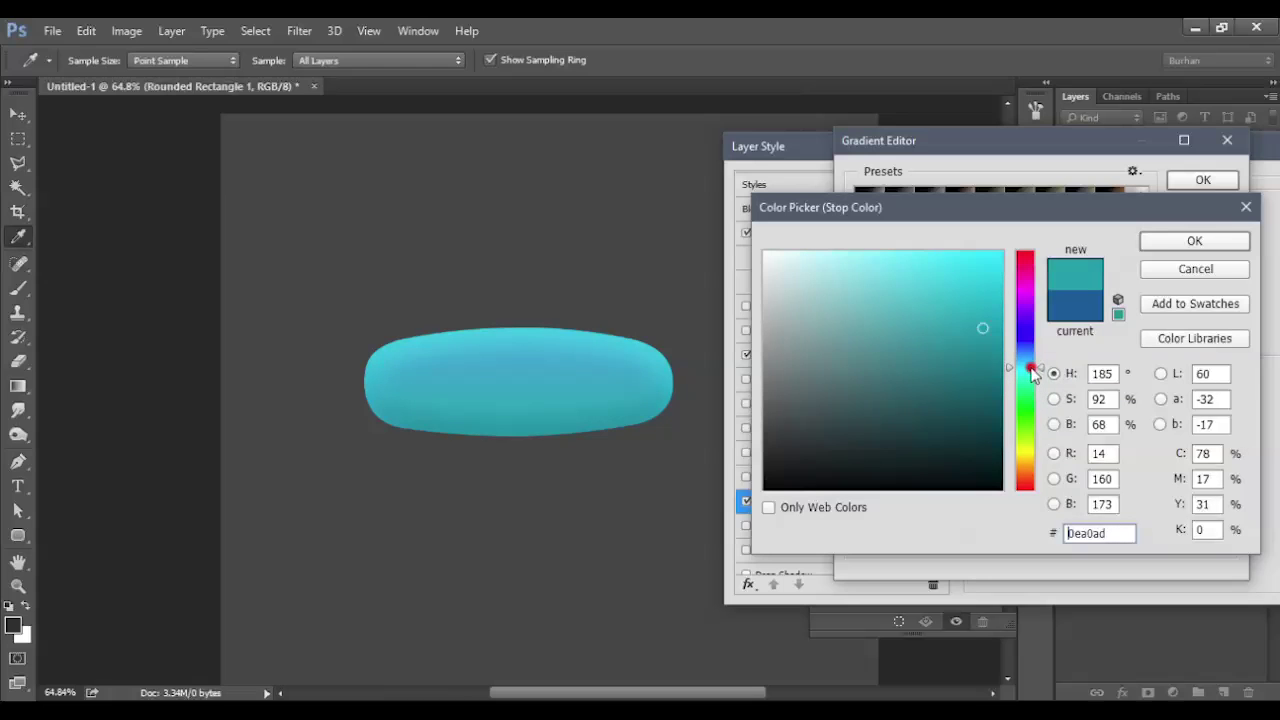
pyautogui.moveTo(1034, 372); pyautogui.dragTo(1030, 362)
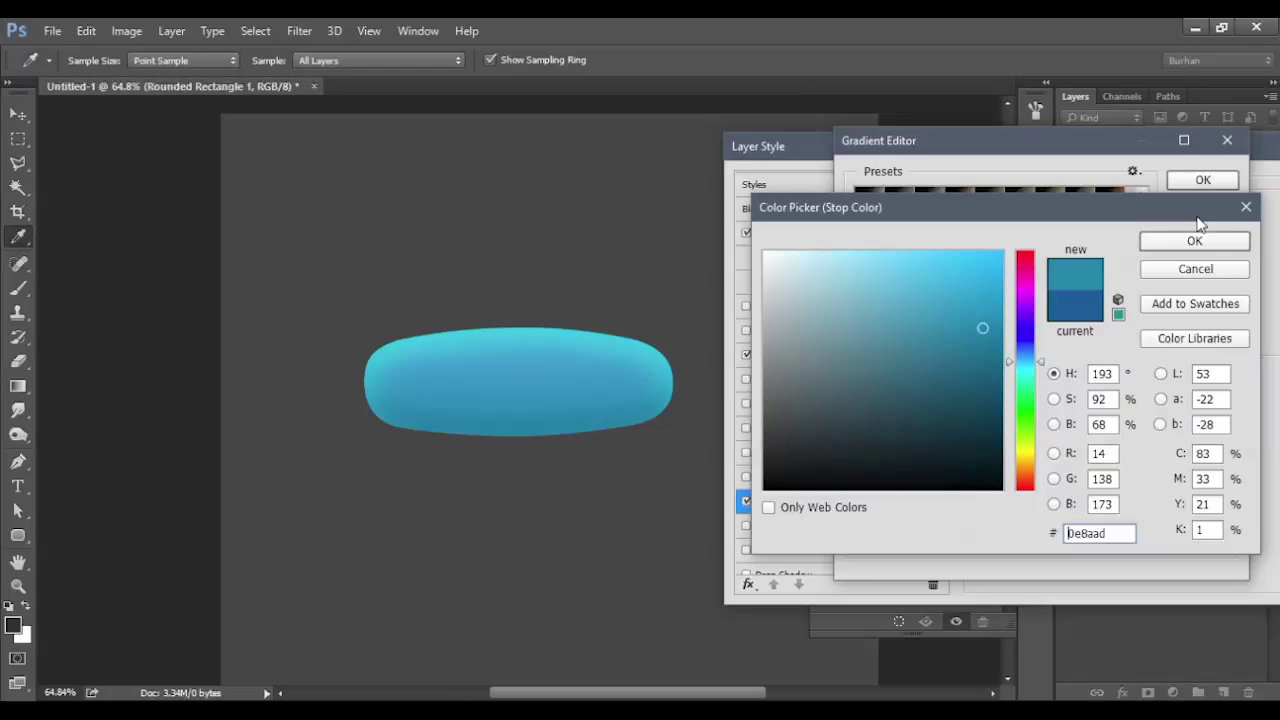
# - Confirm the new stop colour and apply the updated gradient overlay to the pill
pyautogui.click(1194, 241)
pyautogui.click(1203, 180)
pyautogui.moveTo(1165, 146); pyautogui.dragTo(971, 162)
pyautogui.click(1155, 200)
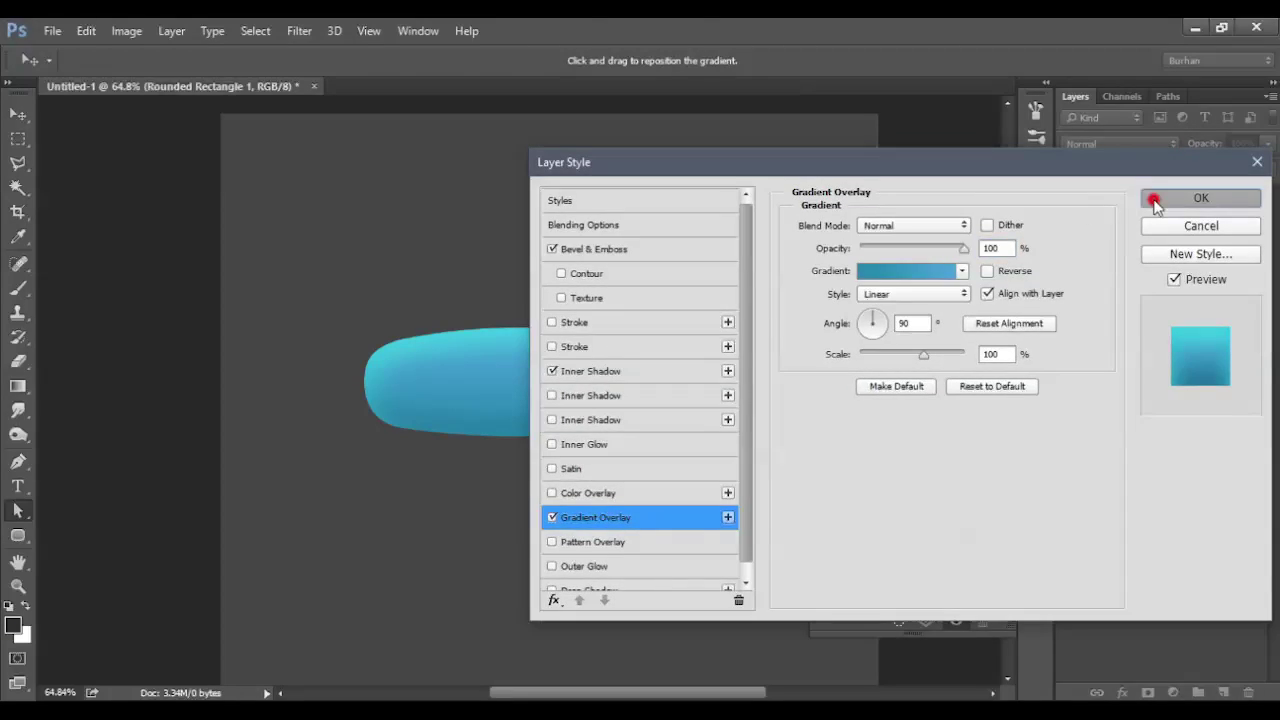
pyautogui.keyDown('alt'); pyautogui.click(617, 371); pyautogui.keyUp('alt')
# - Duplicate the pill layer below the original and enlarge the copy to about 541 × 211 px
pyautogui.keyDown('ctrl'); pyautogui.click(517, 348); pyautogui.keyUp('ctrl')
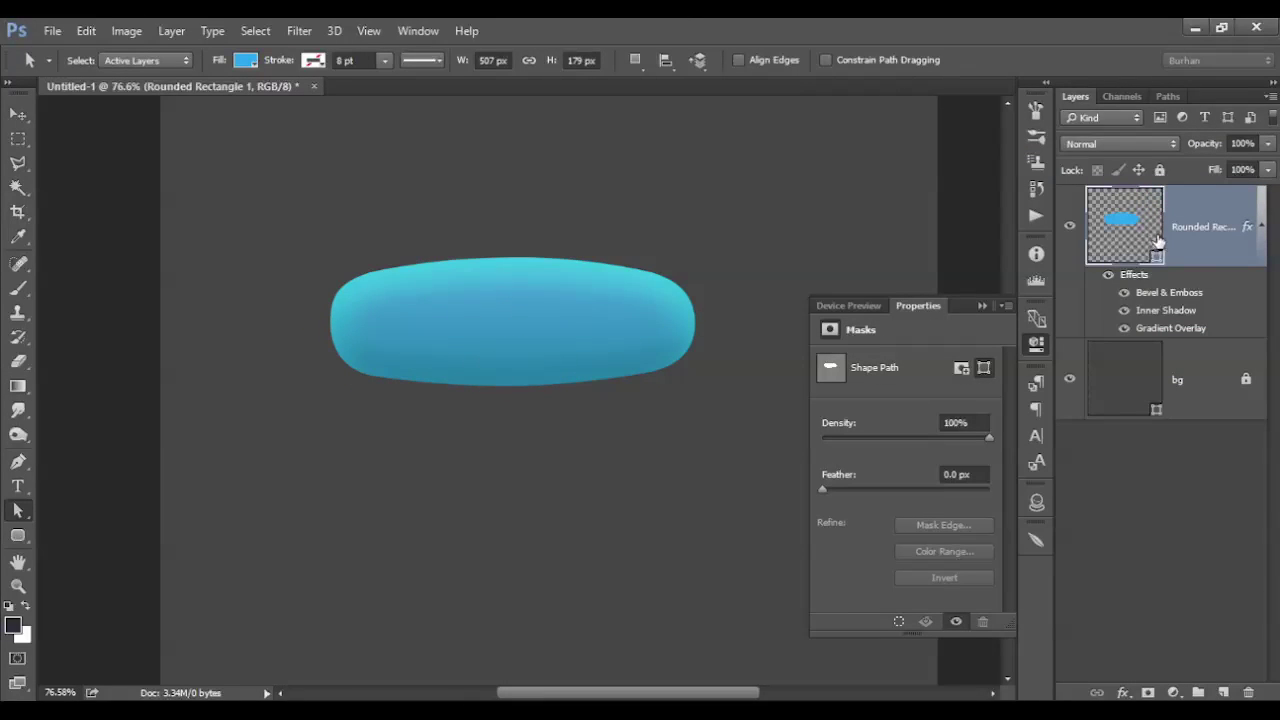
pyautogui.moveTo(1155, 241); pyautogui.dragTo(1165, 360)
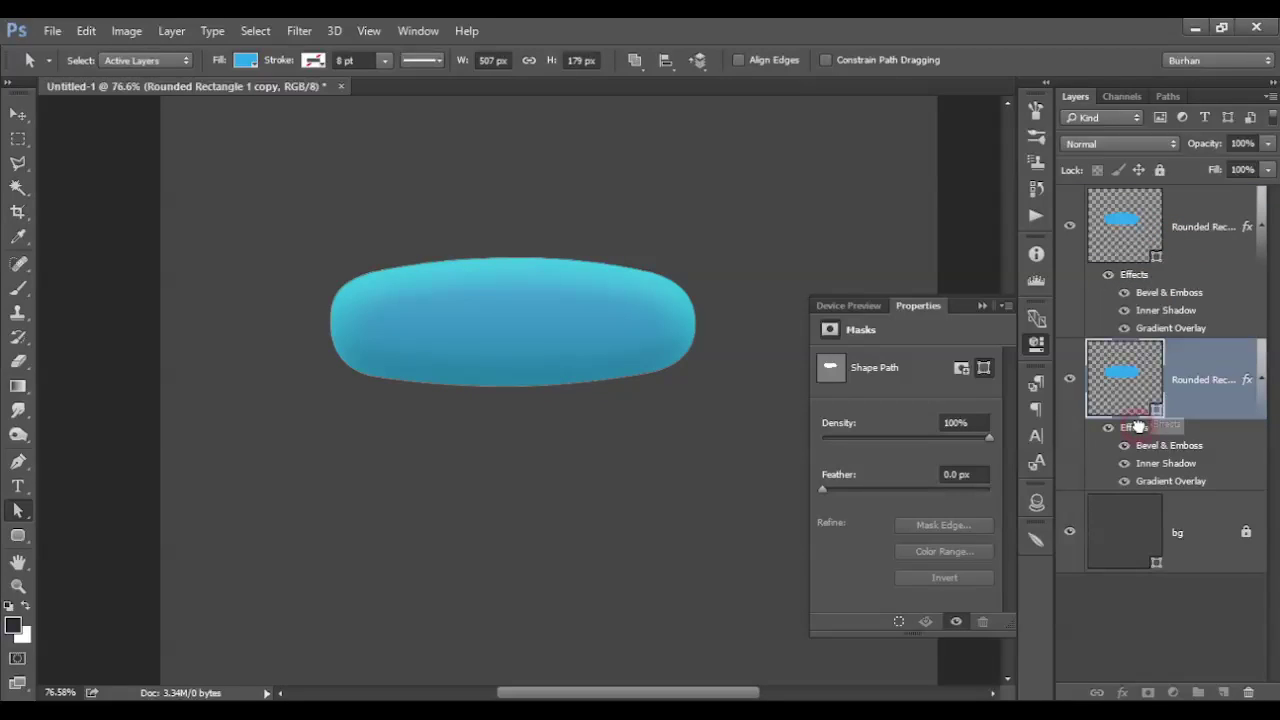
pyautogui.hotkey('ctrl', 't')
pyautogui.moveTo(696, 255); pyautogui.dragTo(707, 253)
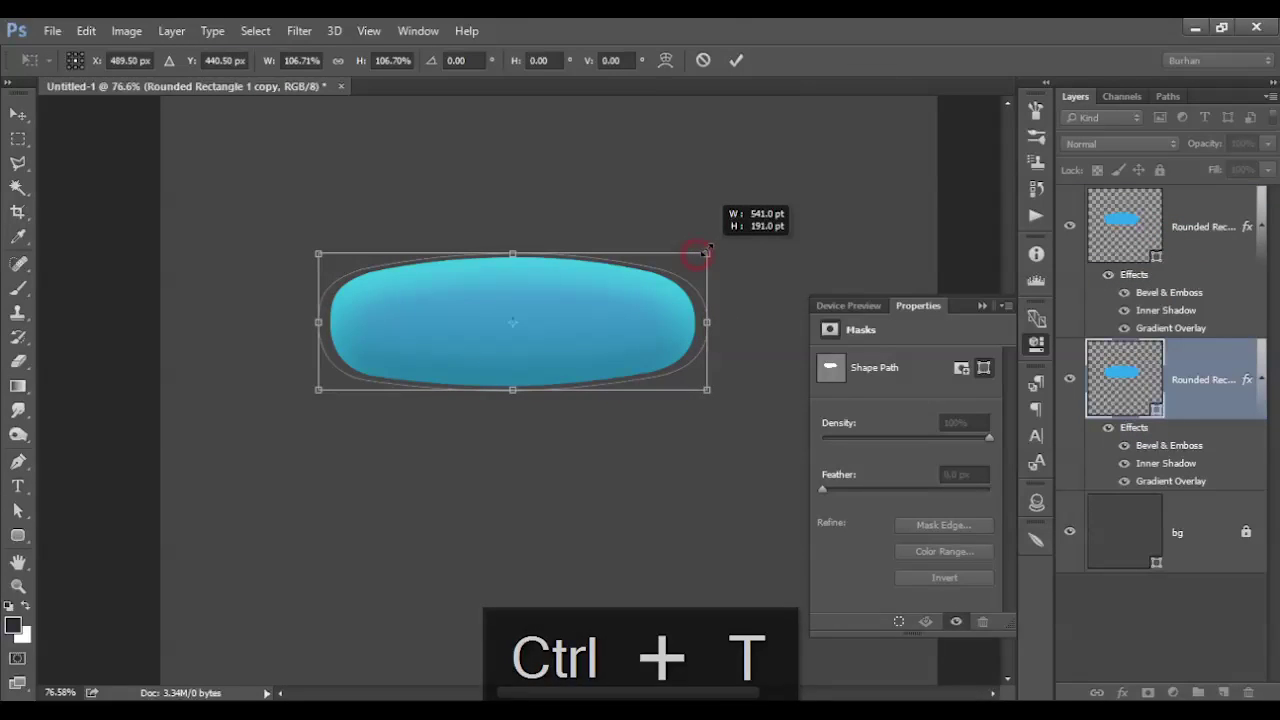
pyautogui.moveTo(515, 252); pyautogui.dragTo(515, 245)
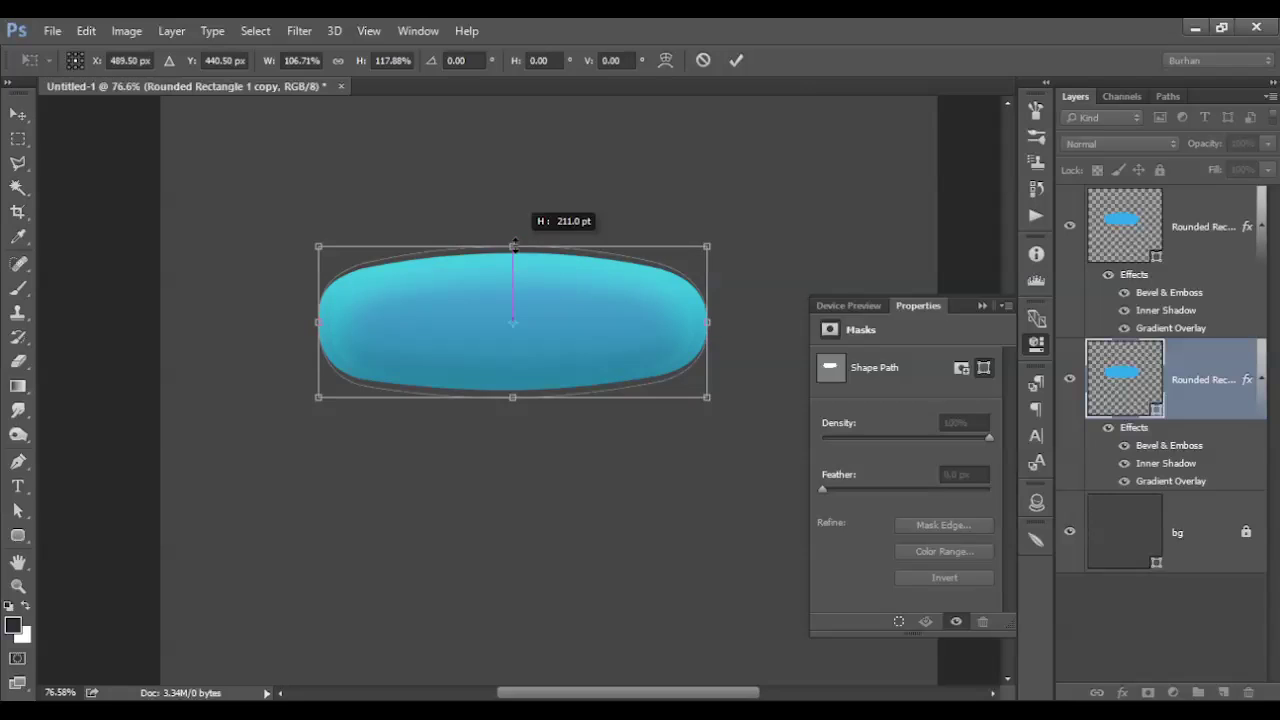
pyautogui.click(736, 60)
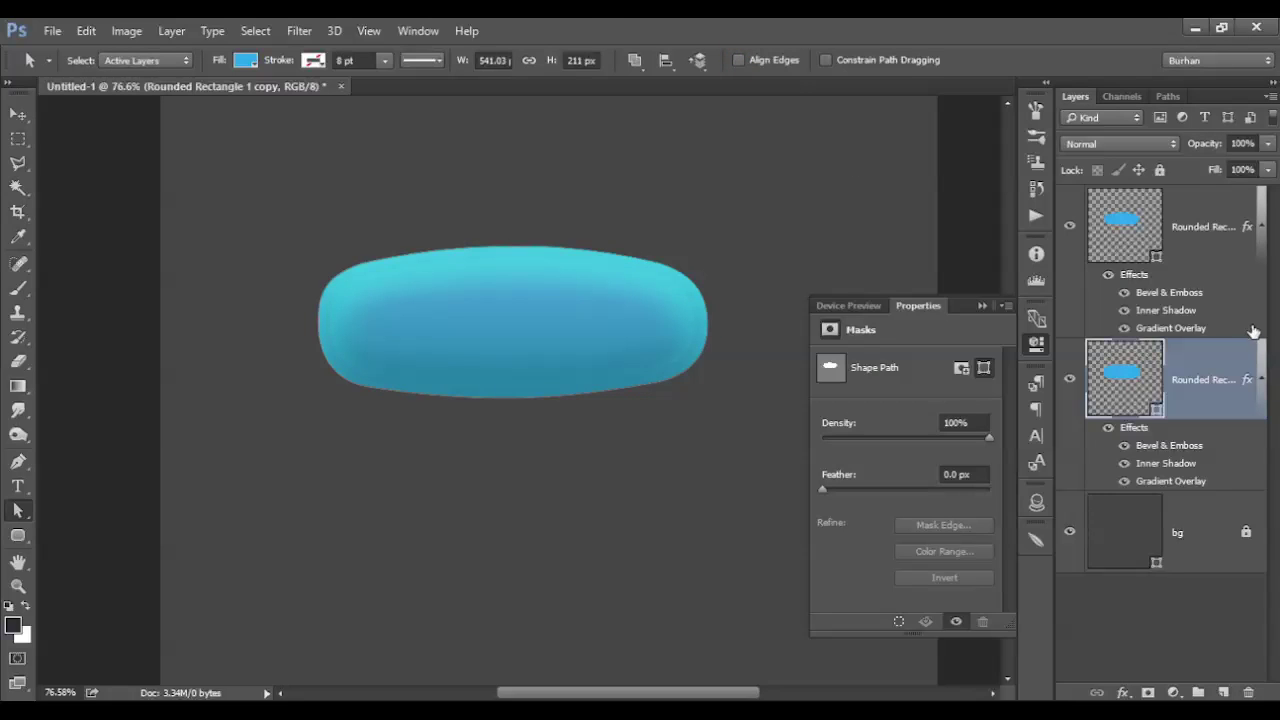
pyautogui.doubleClick(1143, 272)
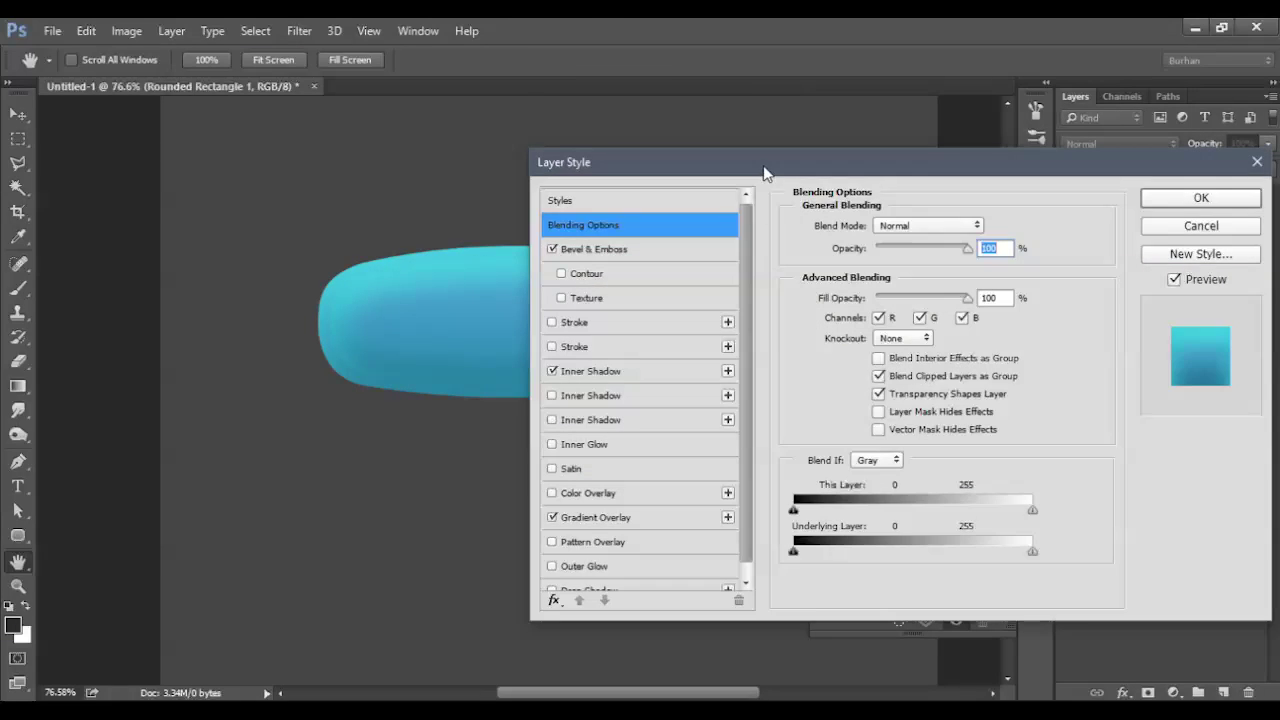
# - Enable a Drop Shadow on the top pill and make it larger and softer
pyautogui.moveTo(763, 165); pyautogui.dragTo(1088, 163)
pyautogui.scroll(-1, 985, 480)
pyautogui.click(912, 566)
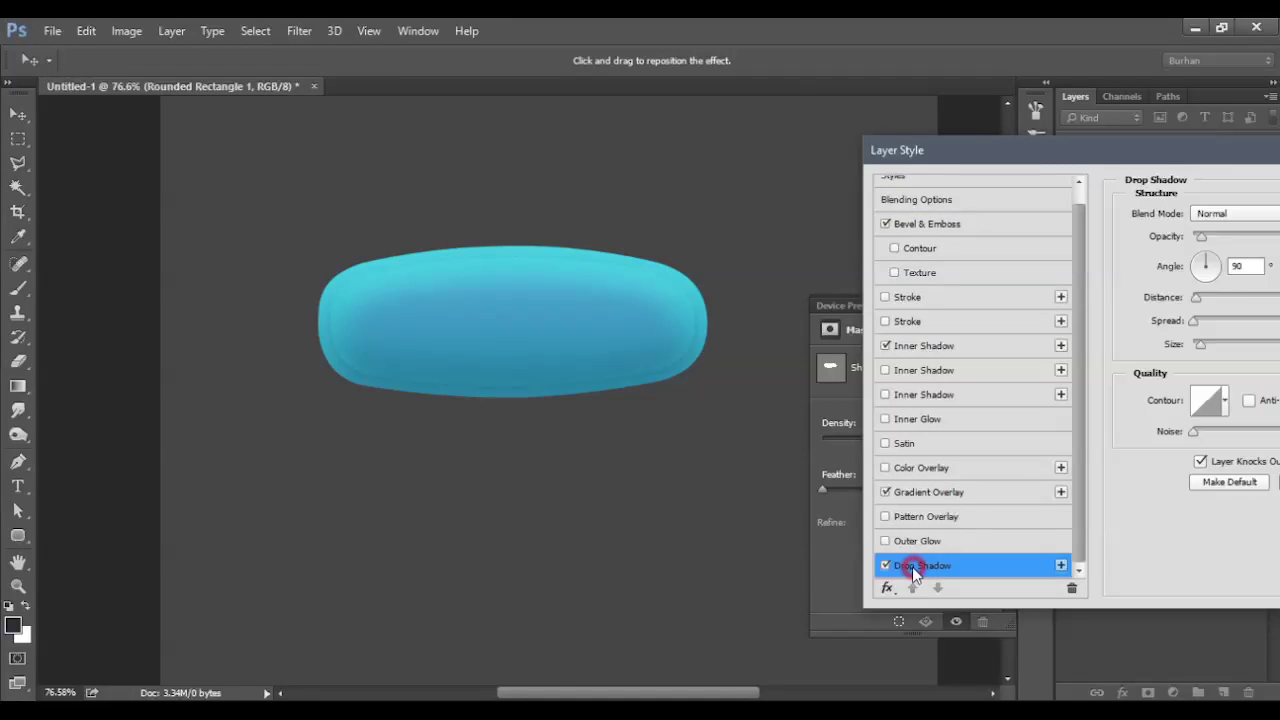
pyautogui.moveTo(1119, 151); pyautogui.dragTo(1000, 159)
pyautogui.moveTo(1080, 244); pyautogui.dragTo(1168, 245)
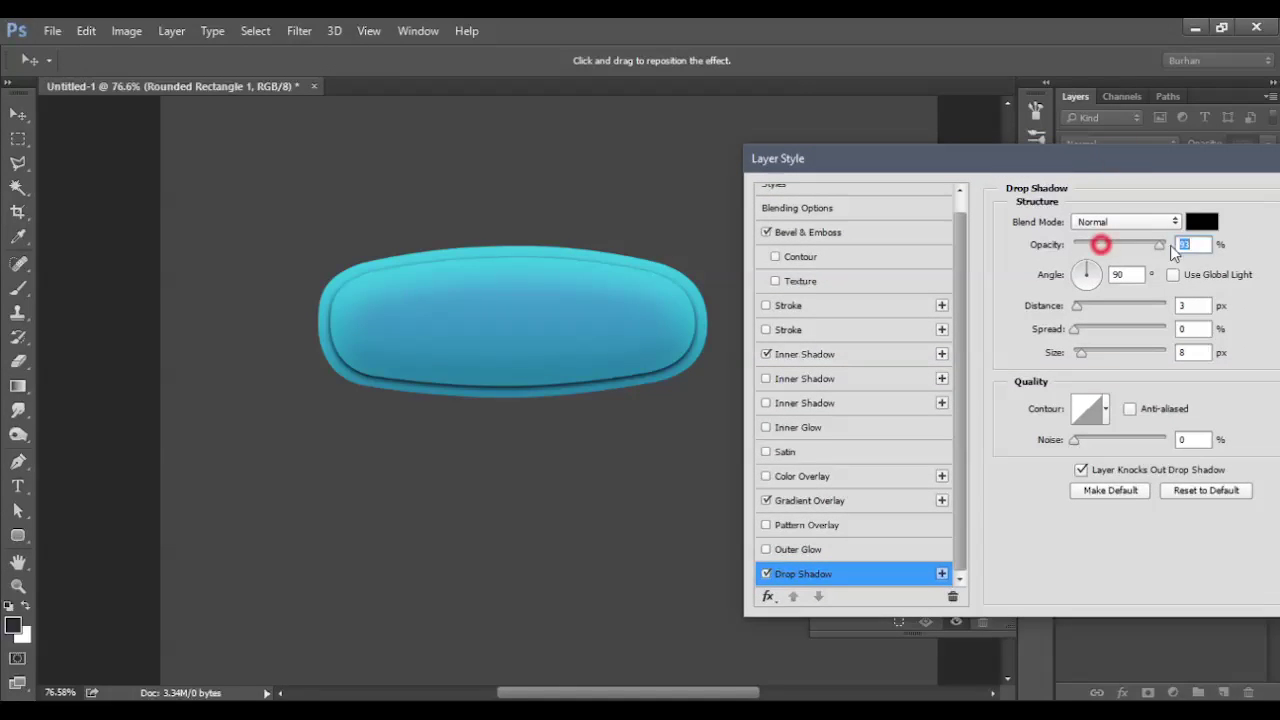
pyautogui.moveTo(1088, 356); pyautogui.dragTo(1100, 355)
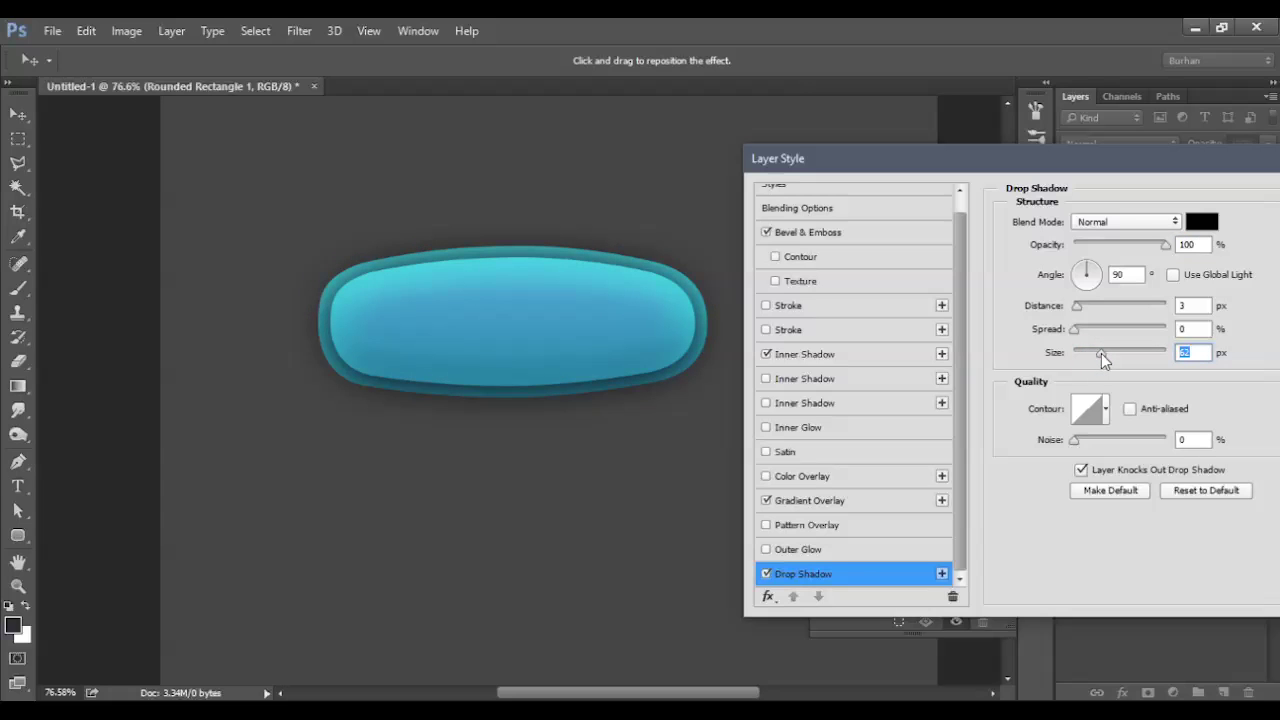
# - Colour the drop shadow dark navy 0c245c and set its size to 54 px
pyautogui.click(1202, 221)
pyautogui.click(560, 355)
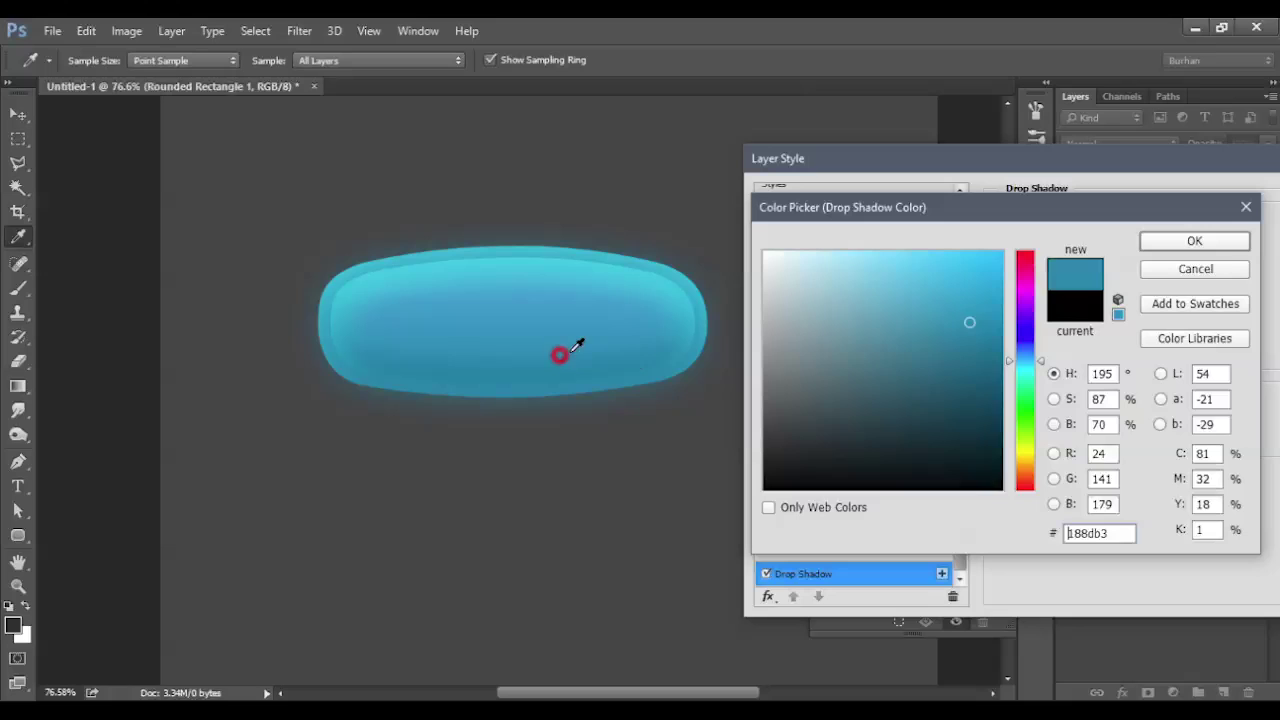
pyautogui.moveTo(962, 386); pyautogui.dragTo(989, 421)
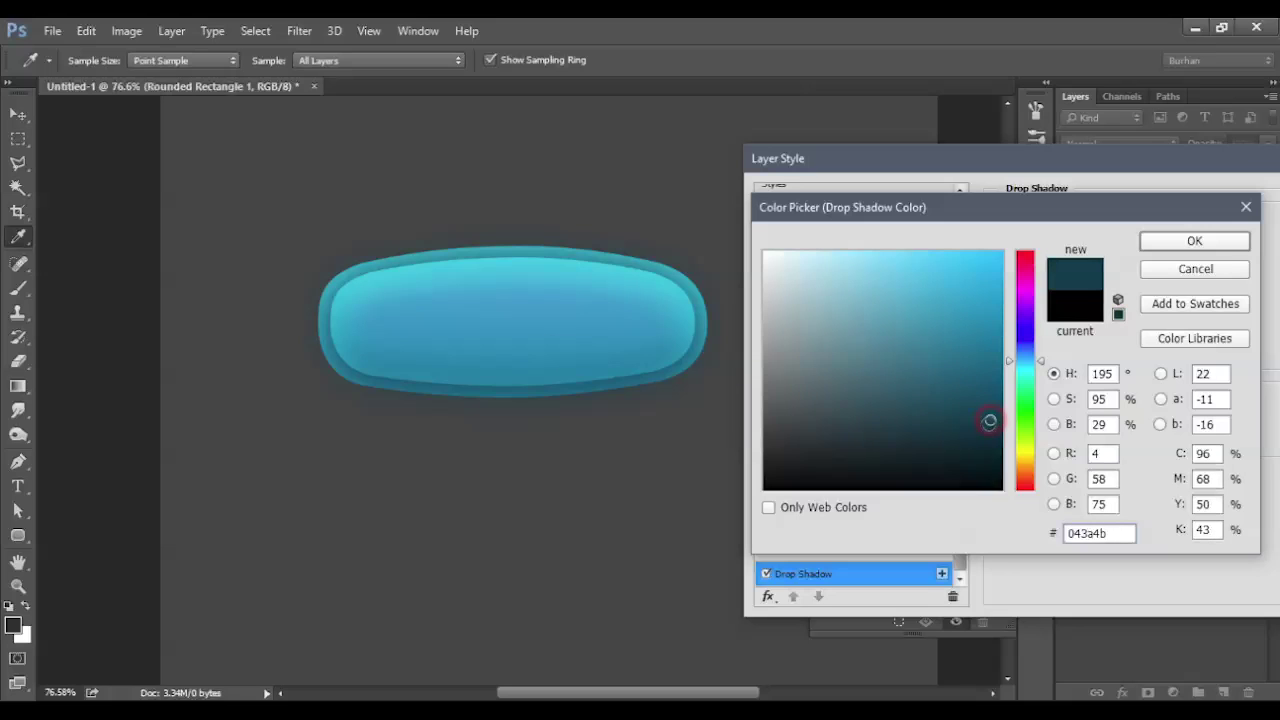
pyautogui.click(974, 404)
pyautogui.moveTo(1030, 353); pyautogui.dragTo(1030, 348)
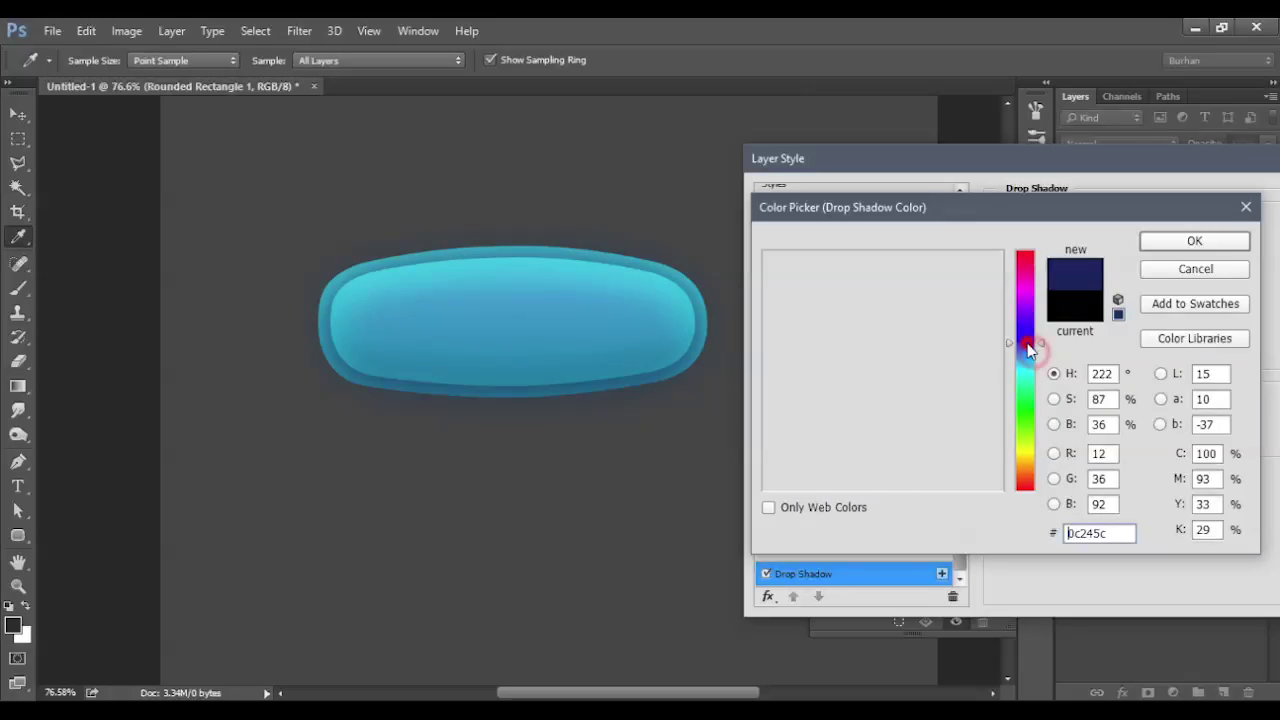
pyautogui.click(1194, 240)
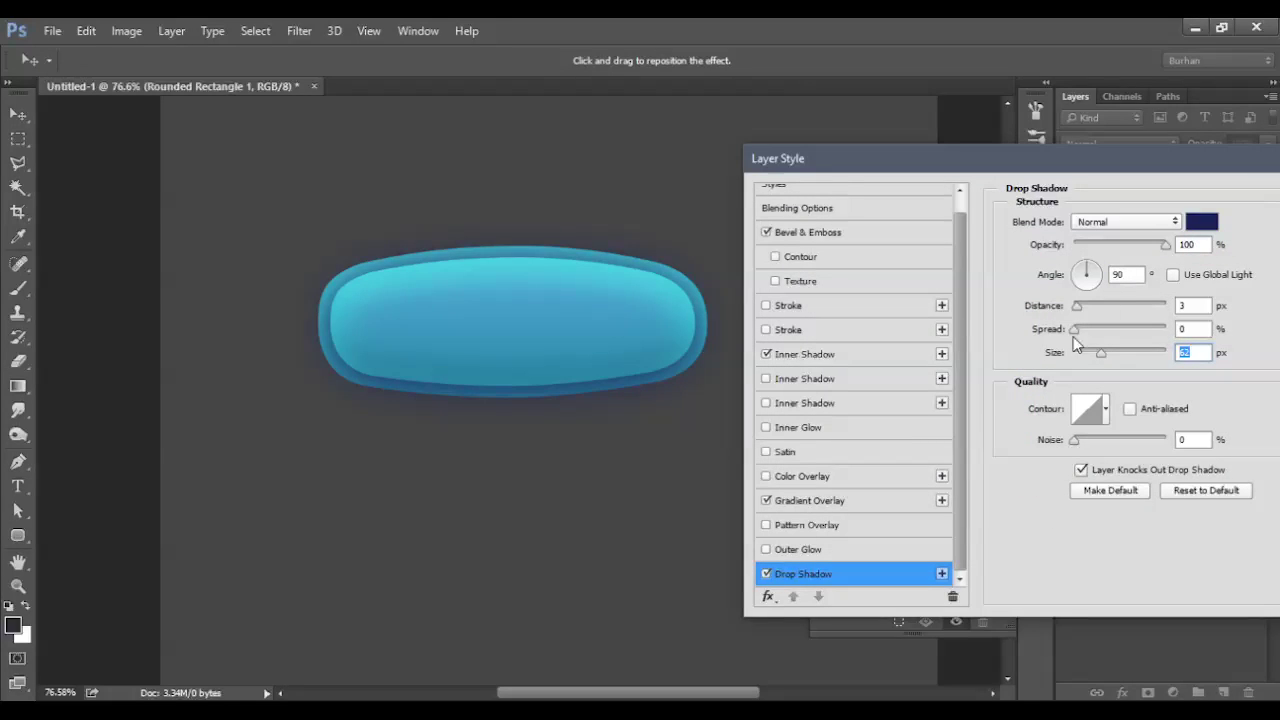
pyautogui.moveTo(1098, 358)
pyautogui.mouseDown()
pyautogui.moveTo(1086, 356)
pyautogui.moveTo(1098, 360)
pyautogui.mouseUp()
# - Lower the shadow opacity to 42% and add a second Drop Shadow
pyautogui.moveTo(1172, 160); pyautogui.dragTo(1013, 180)
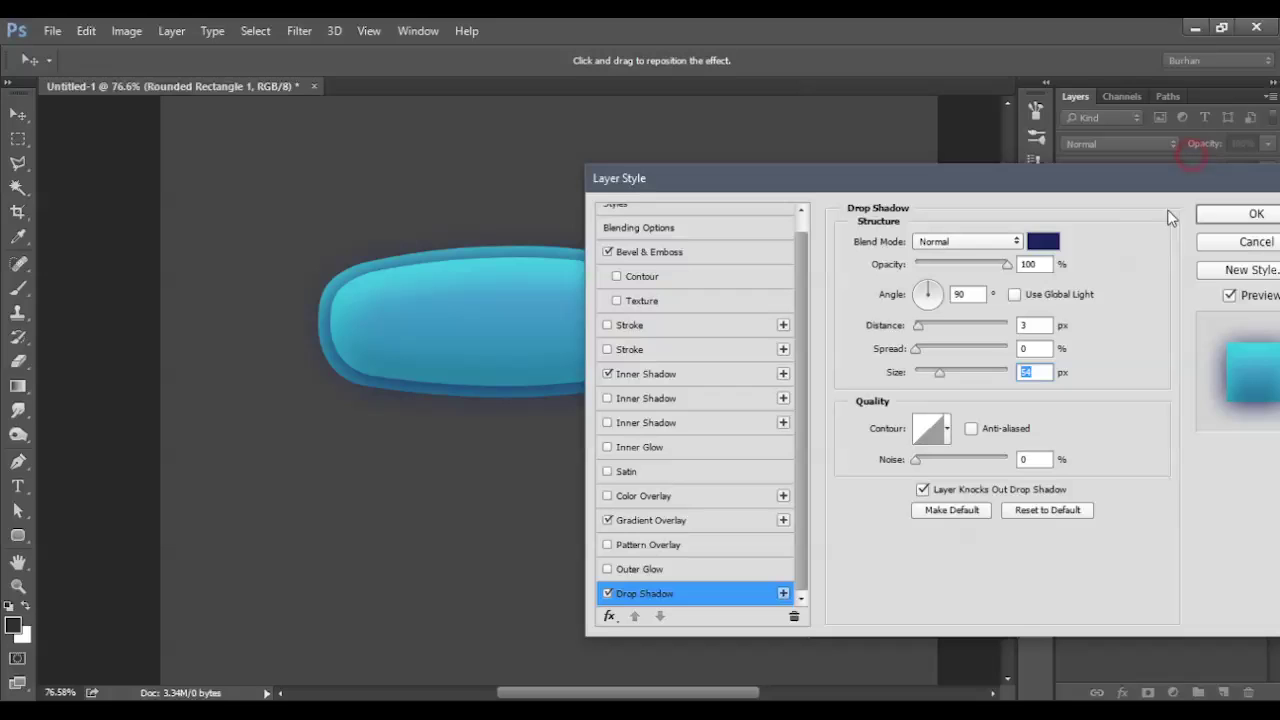
pyautogui.moveTo(964, 265); pyautogui.dragTo(960, 264)
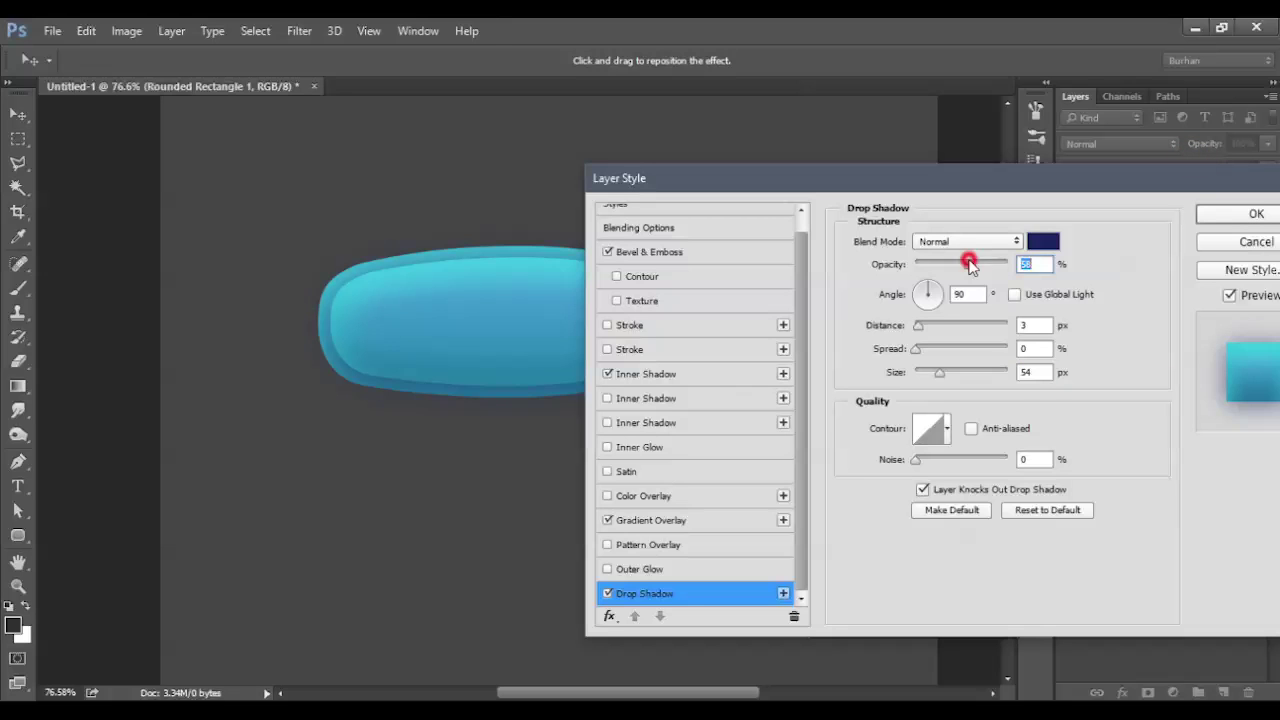
pyautogui.moveTo(910, 180); pyautogui.dragTo(1066, 160)
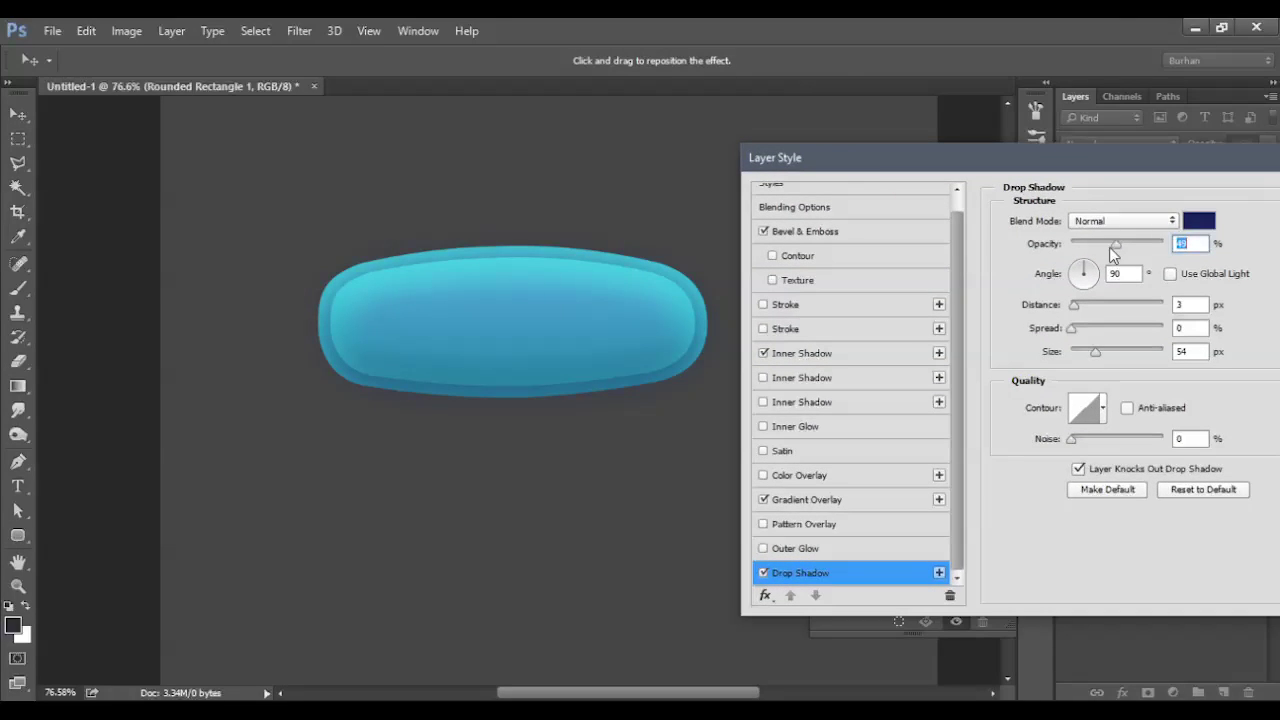
pyautogui.click(940, 573)
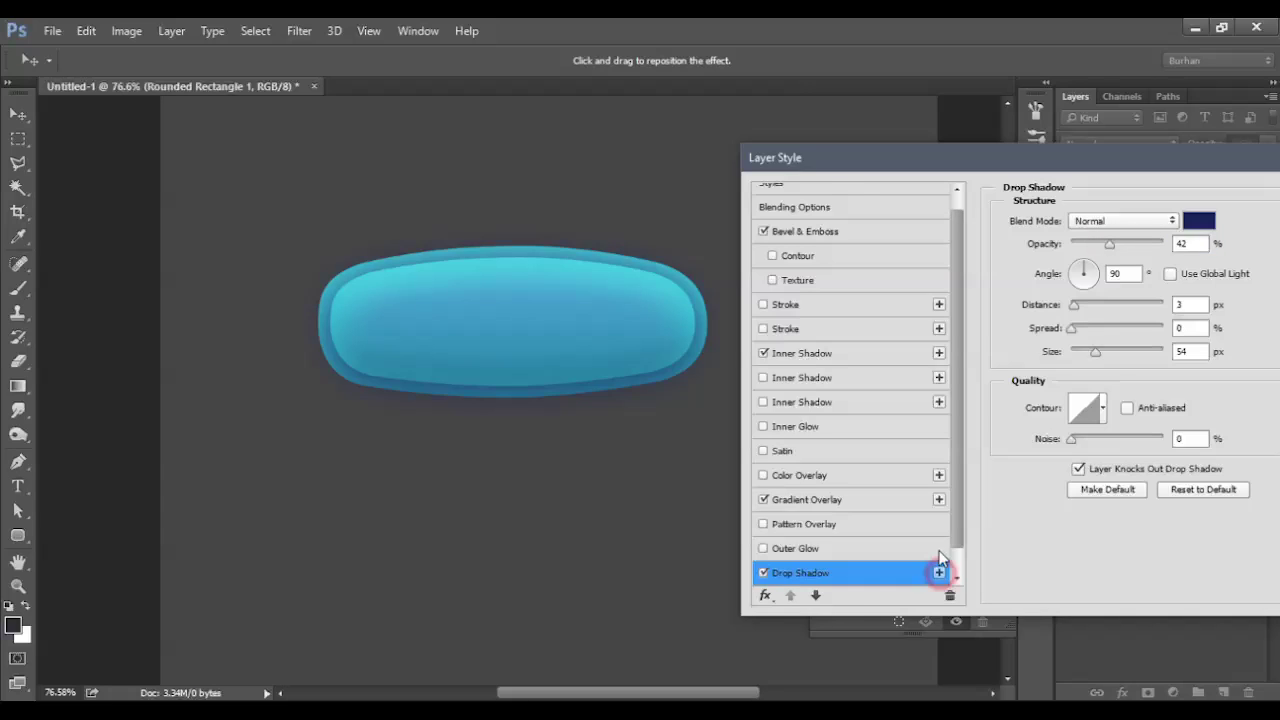
pyautogui.click(857, 546)
# - Colour the second drop shadow with cyan sampled from the pill
pyautogui.moveTo(1098, 245); pyautogui.dragTo(1091, 246)
pyautogui.click(1200, 221)
pyautogui.click(600, 266)
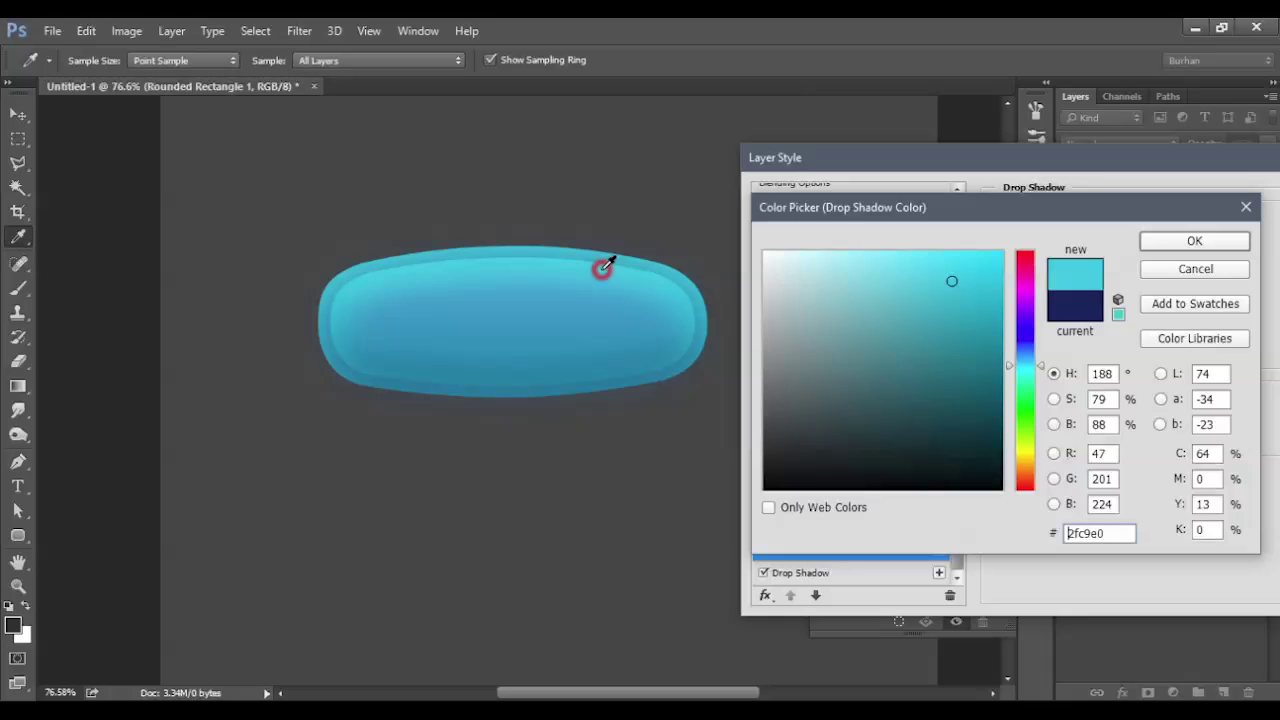
pyautogui.click(1168, 248)
# - Set the cyan shadow's distance to 4 px and shrink its size toward 0 px
pyautogui.click(1096, 355)
pyautogui.moveTo(1083, 352); pyautogui.dragTo(1080, 352)
pyautogui.moveTo(1074, 305); pyautogui.dragTo(1075, 312)
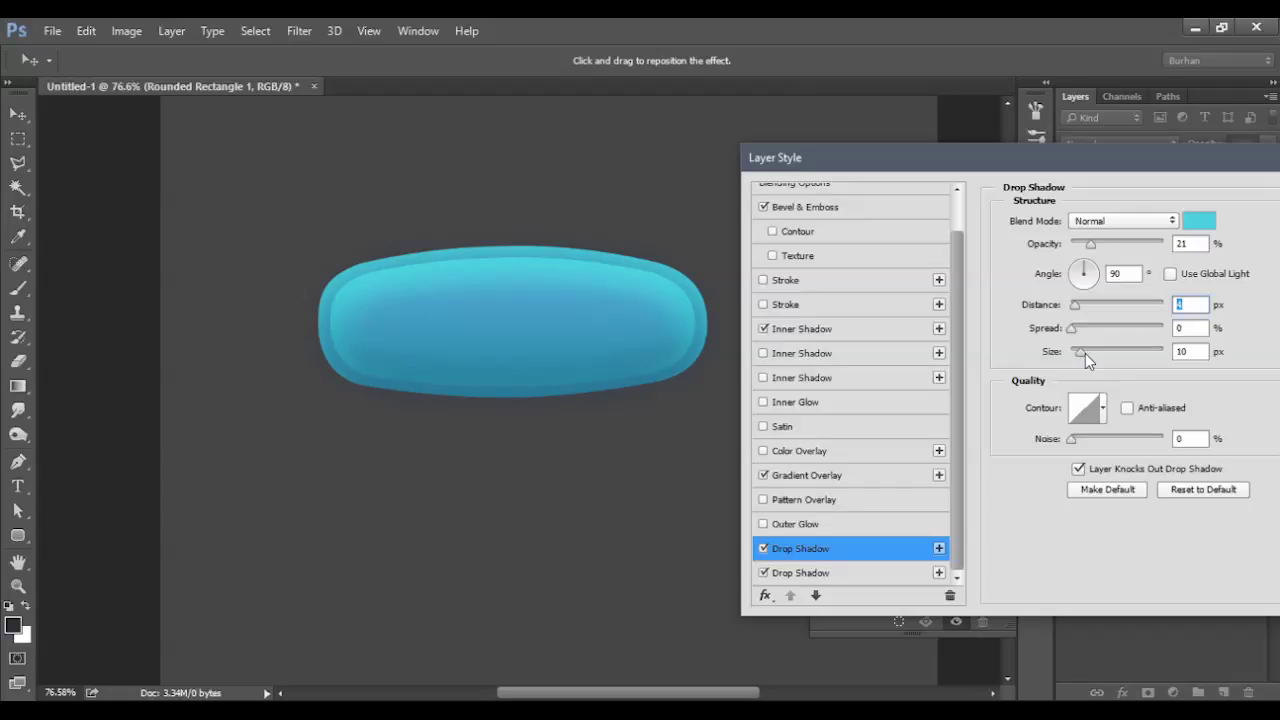
pyautogui.moveTo(1086, 353); pyautogui.dragTo(1078, 353)
pyautogui.moveTo(1090, 244); pyautogui.dragTo(1181, 248)
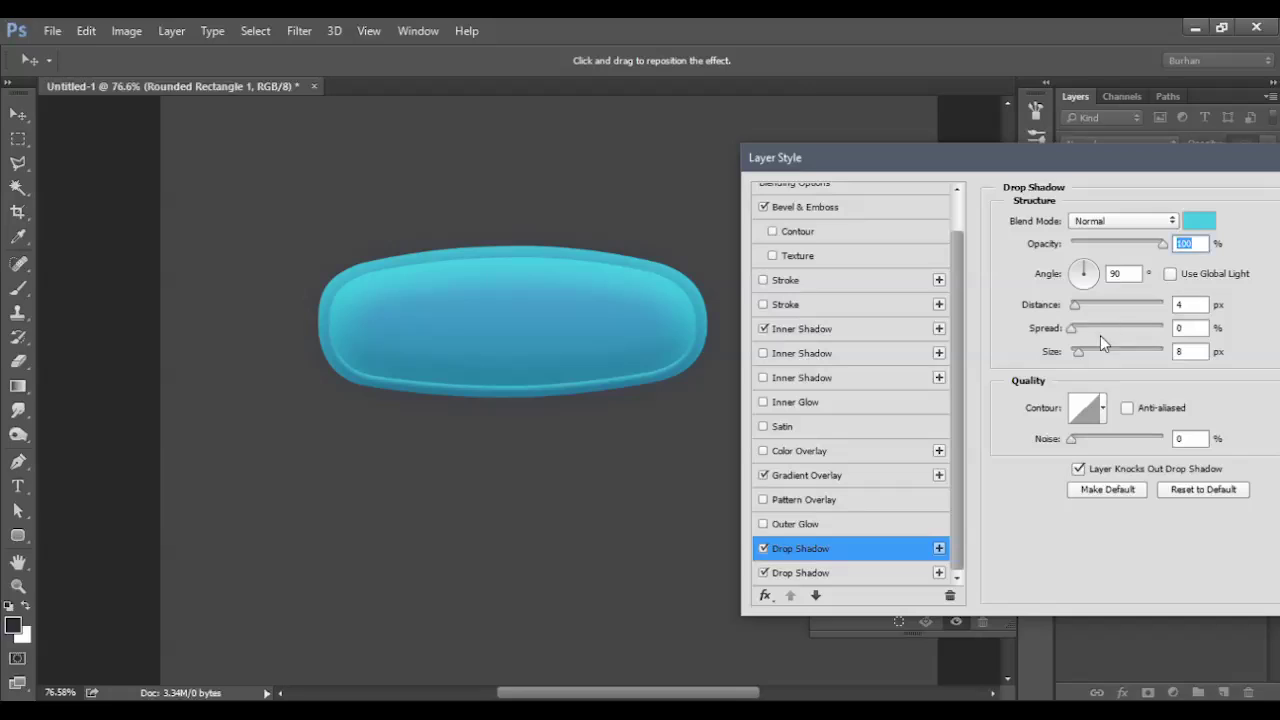
pyautogui.moveTo(1081, 354); pyautogui.dragTo(1078, 353)
pyautogui.moveTo(1075, 353); pyautogui.dragTo(1071, 353)
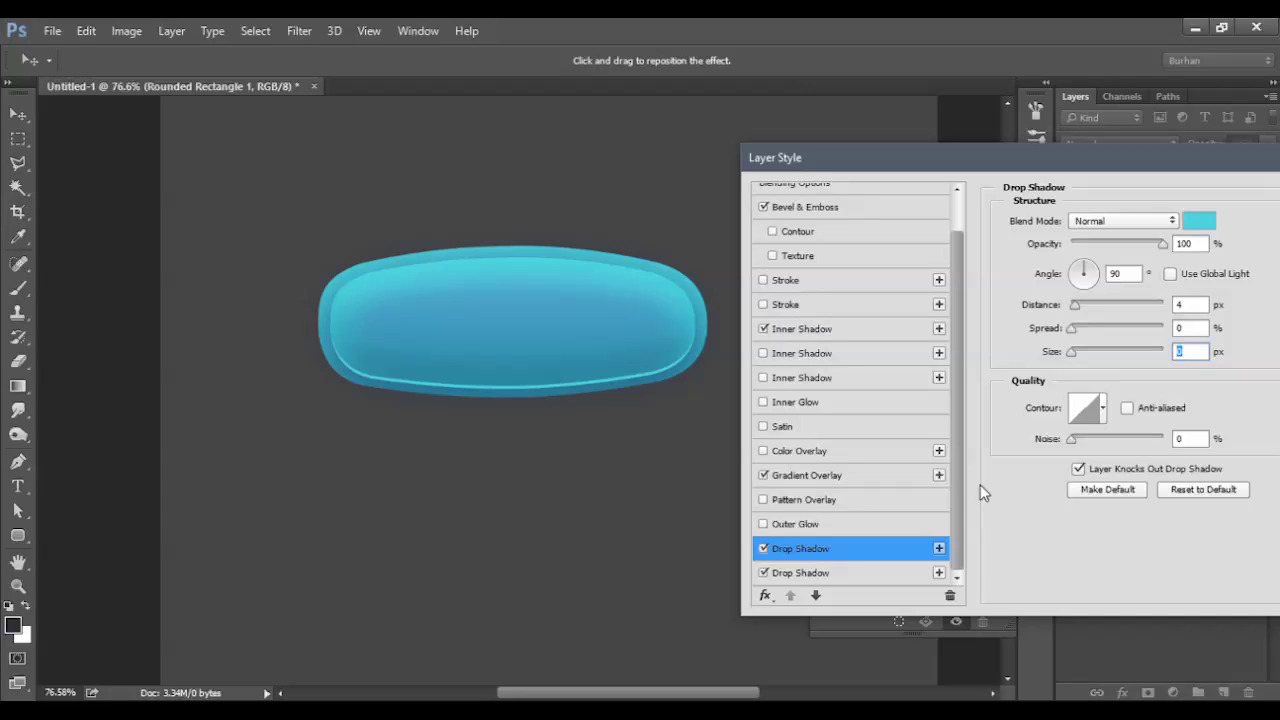
# - Set the shadow angle to 90°, opacity to 95%, size slightly larger, and apply it
pyautogui.click(1083, 285)
pyautogui.click(1084, 290)
pyautogui.click(1085, 265)
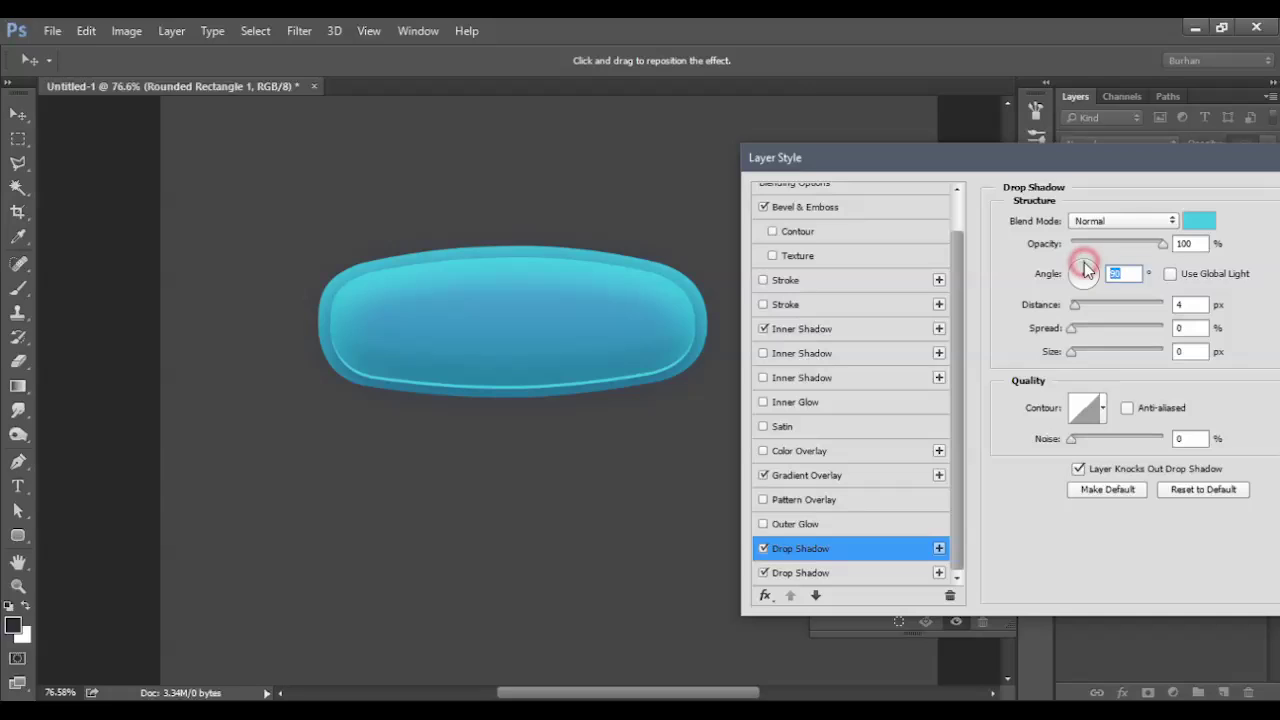
pyautogui.click(1129, 245)
pyautogui.moveTo(1129, 245); pyautogui.dragTo(1158, 244)
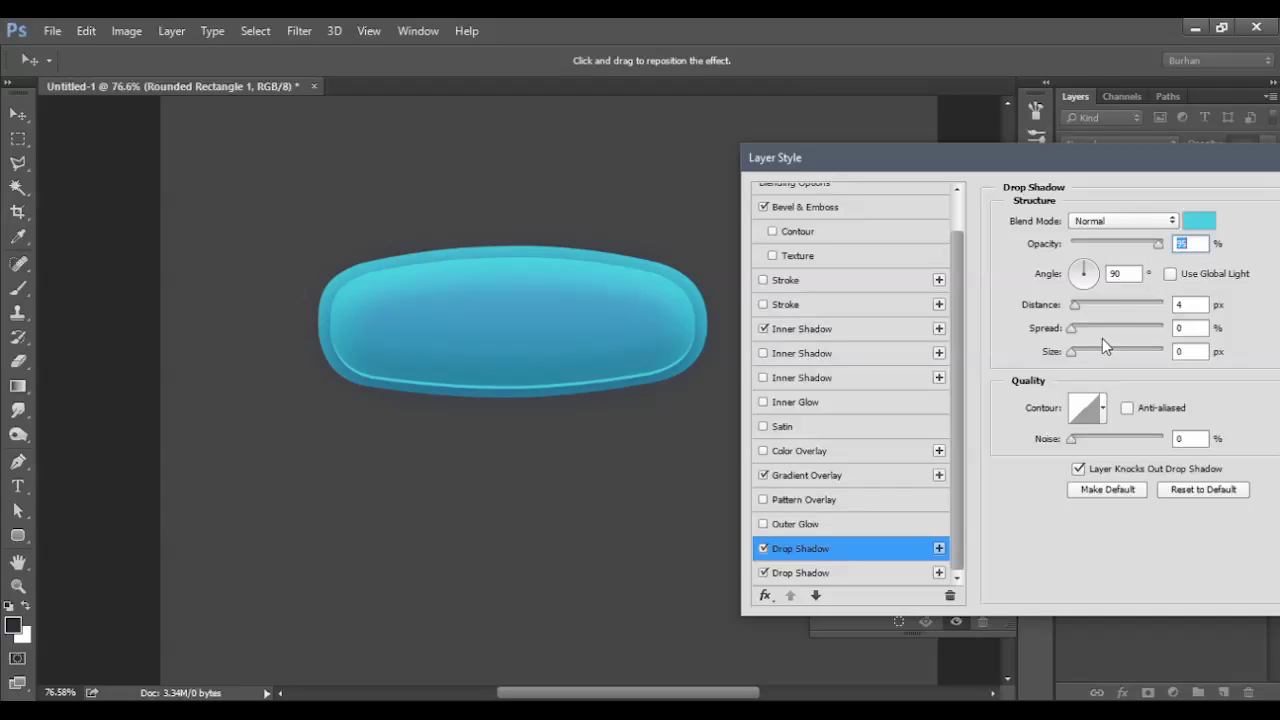
pyautogui.moveTo(1072, 352); pyautogui.dragTo(1077, 352)
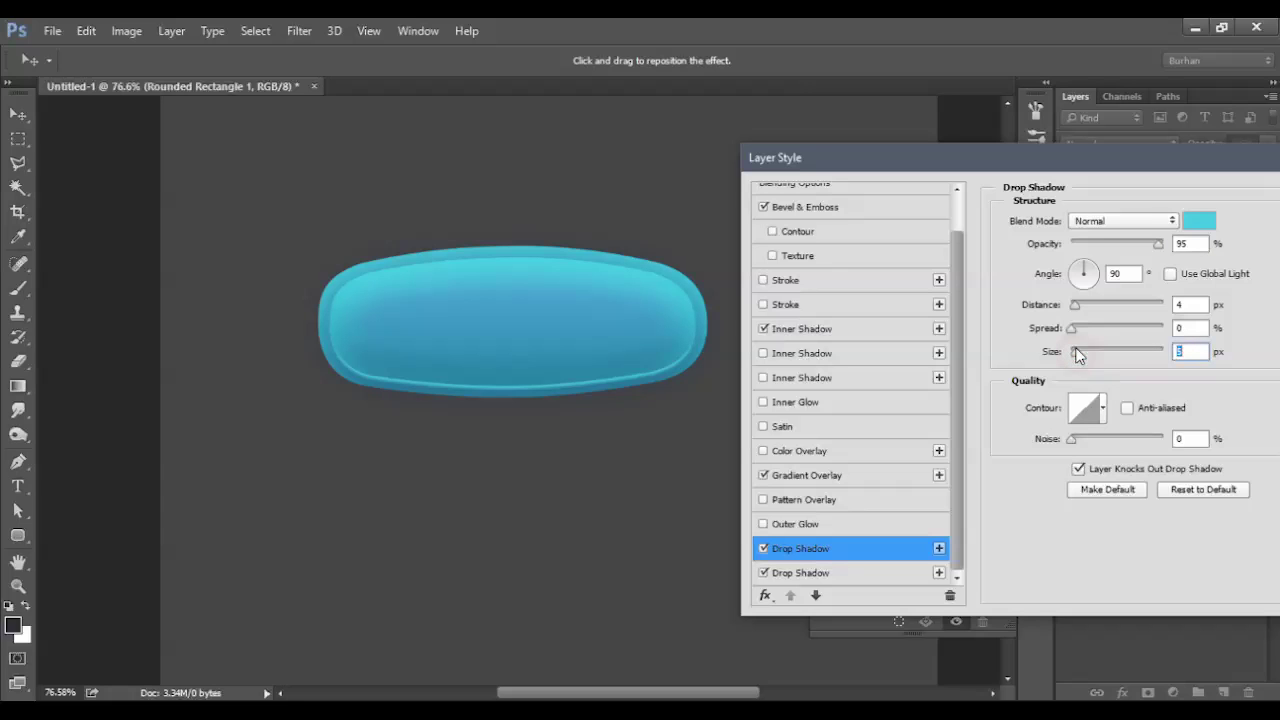
pyautogui.moveTo(1190, 172); pyautogui.dragTo(915, 235)
pyautogui.click(1131, 251)
pyautogui.click(716, 443)
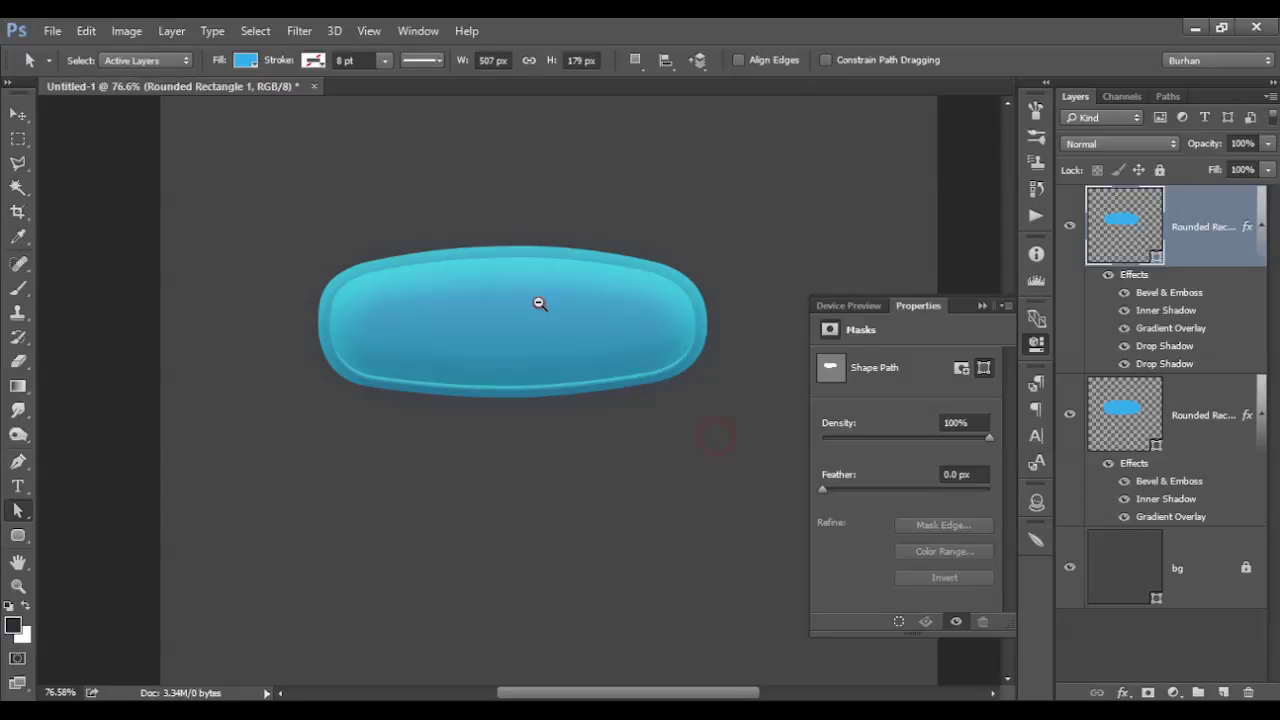
# - Draw a curved highlight shape with the Pen tool inside the pill's upper-left edge
pyautogui.keyDown('alt'); pyautogui.click(537, 294); pyautogui.keyUp('alt')
pyautogui.keyDown('alt'); pyautogui.click(526, 331); pyautogui.keyUp('alt')
pyautogui.moveTo(523, 329); pyautogui.dragTo(603, 354)
pyautogui.click(541, 377)
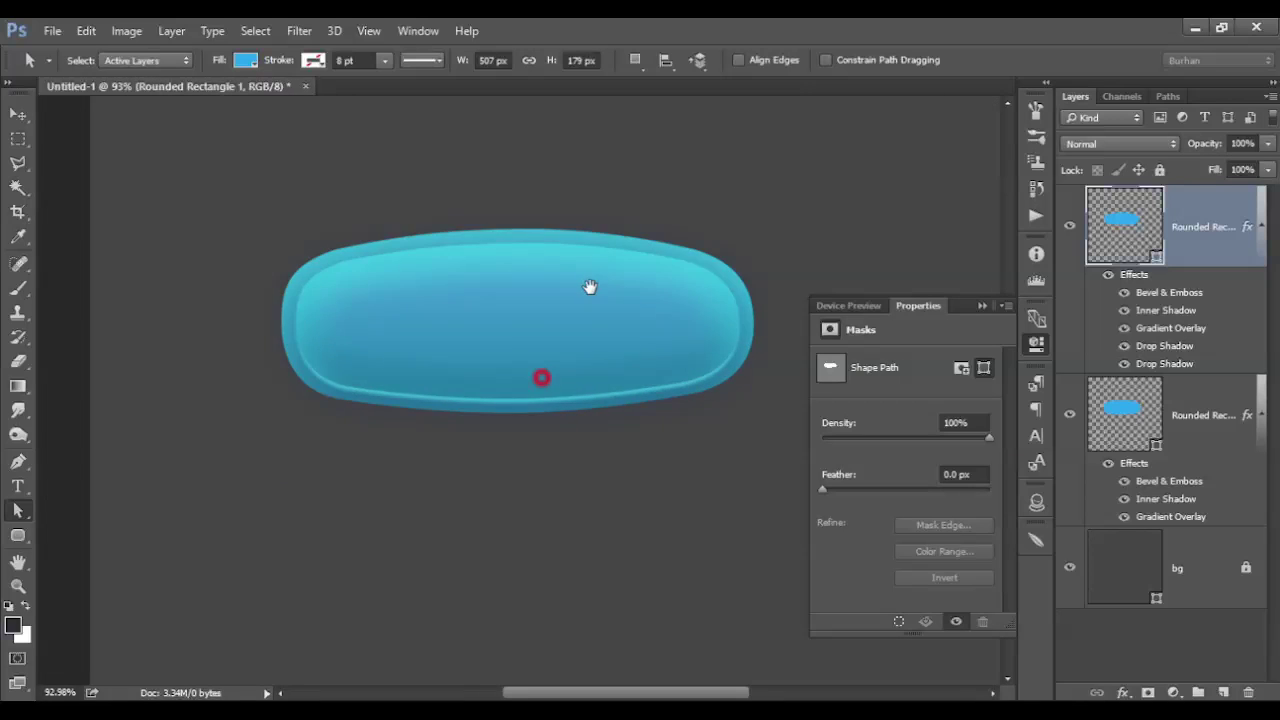
pyautogui.keyDown('ctrl'); pyautogui.click(554, 303); pyautogui.keyUp('ctrl')
pyautogui.press('p')
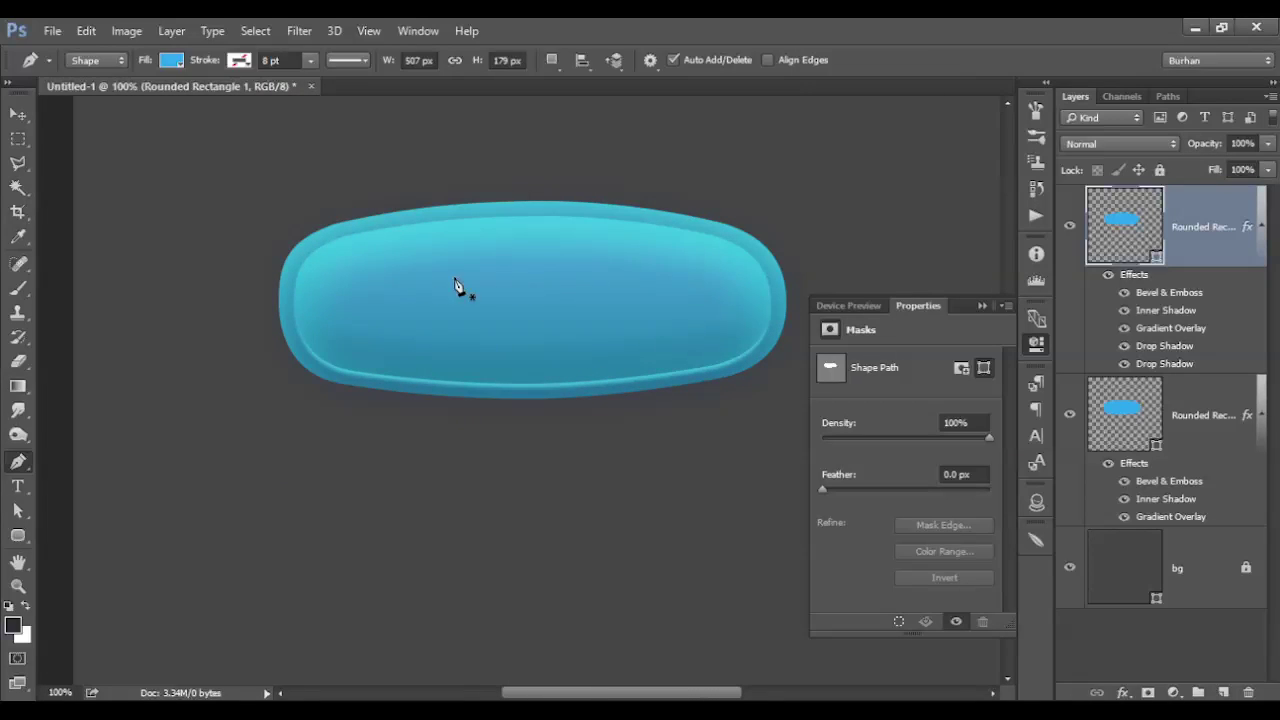
pyautogui.moveTo(318, 285)
pyautogui.mouseDown()
pyautogui.moveTo(325, 256)
pyautogui.moveTo(485, 235)
pyautogui.mouseUp()
pyautogui.hotkey('ctrl', 'z')
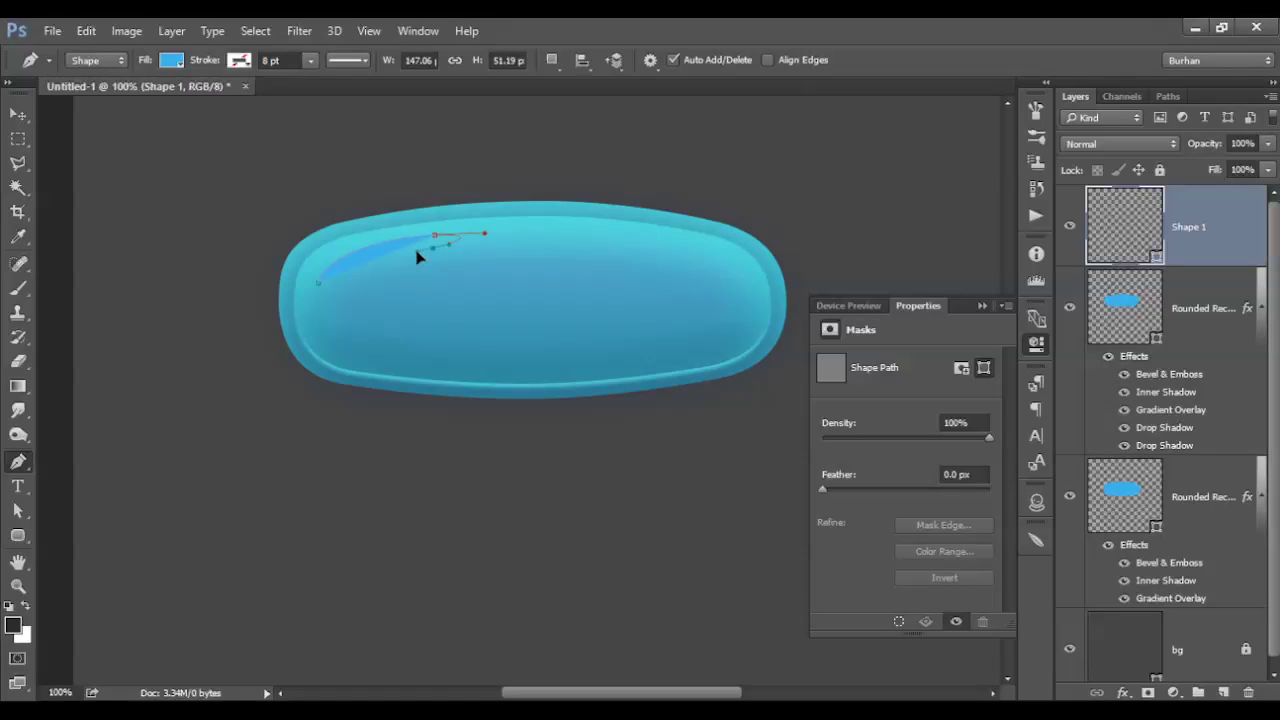
pyautogui.moveTo(412, 258); pyautogui.dragTo(411, 254)
pyautogui.click(350, 282)
pyautogui.moveTo(319, 284); pyautogui.dragTo(323, 258)
# - Refine the highlight's anchors and curve handles, and start recolouring its fill to cyan 5fd3ff
pyautogui.press('a')
pyautogui.click(393, 281)
pyautogui.click(434, 246)
pyautogui.click(410, 255)
pyautogui.click(337, 300)
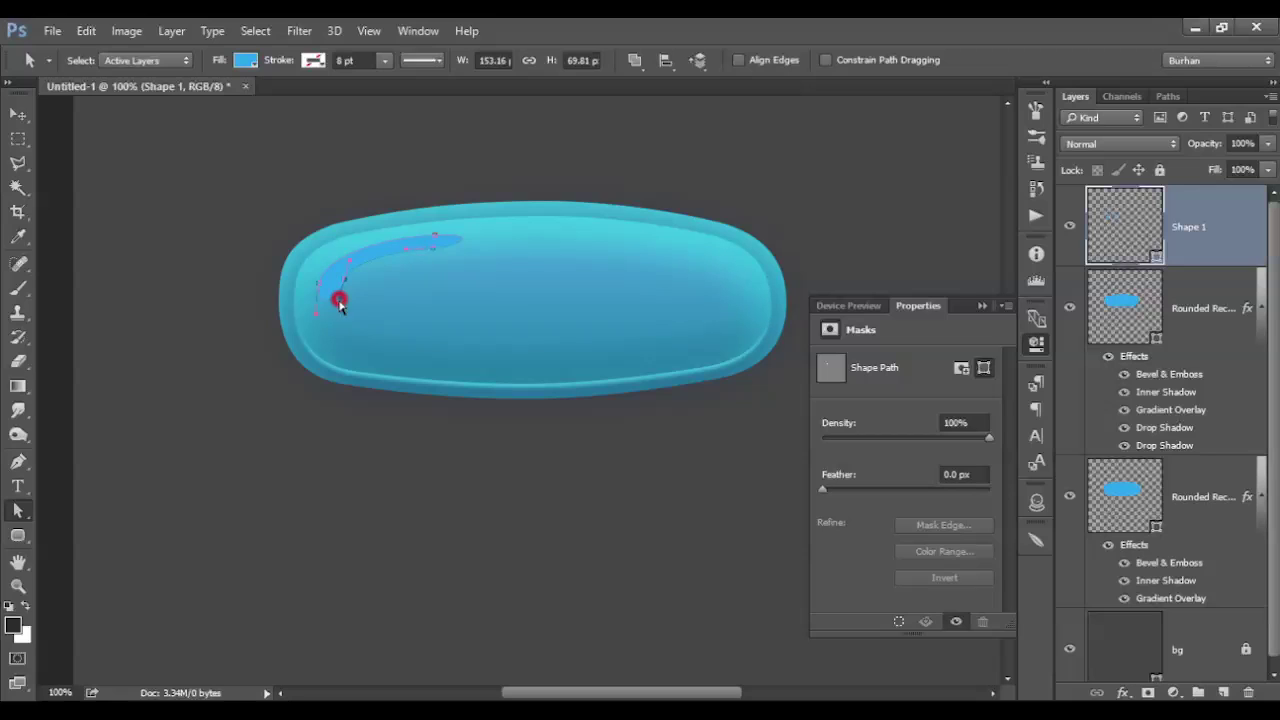
pyautogui.click(316, 318)
pyautogui.doubleClick(1139, 229)
pyautogui.moveTo(855, 259)
pyautogui.mouseDown()
pyautogui.moveTo(821, 272)
pyautogui.moveTo(916, 258)
pyautogui.mouseUp()
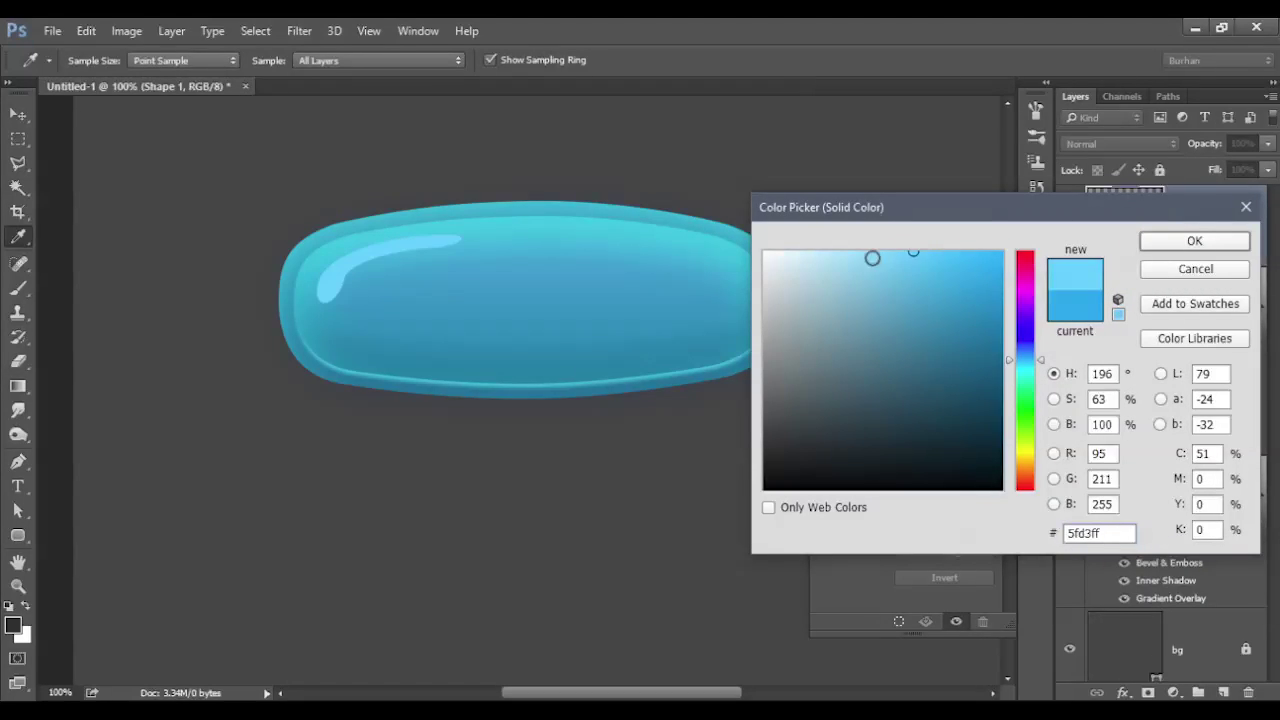
# - Set the highlight's fill to pale near-white e3f7ff
pyautogui.moveTo(872, 258); pyautogui.dragTo(765, 252)
pyautogui.moveTo(901, 251); pyautogui.dragTo(789, 245)
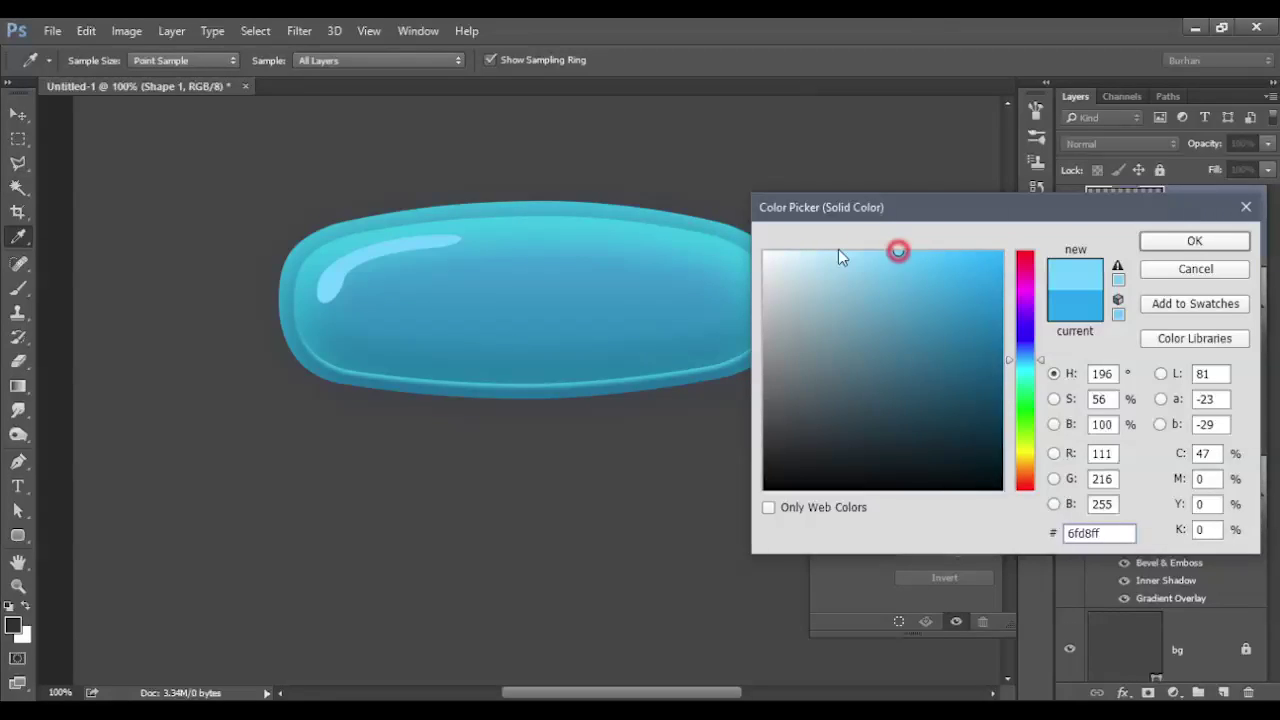
pyautogui.click(1160, 242)
# - Blend the highlight layer in Overlay mode at 63% opacity
pyautogui.click(1120, 144)
pyautogui.click(1100, 261)
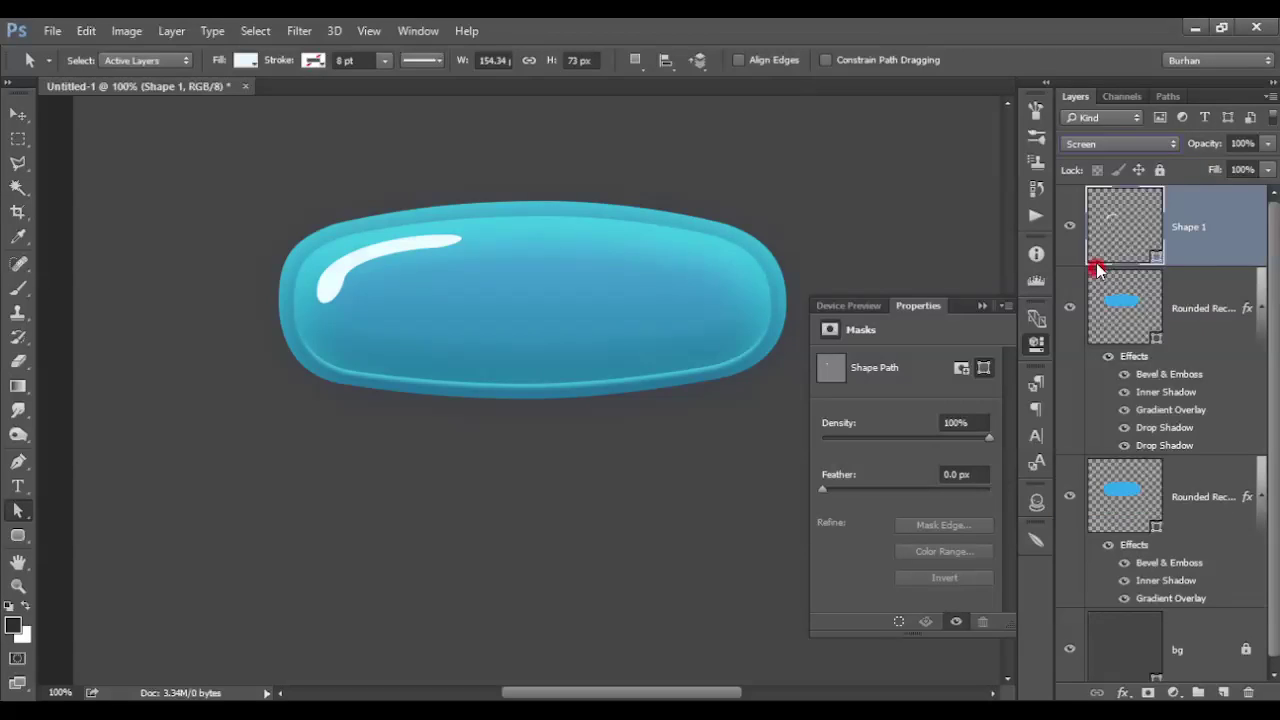
pyautogui.press('Down')
pyautogui.press('Down')
pyautogui.press('Down')
pyautogui.press('Down')
pyautogui.press('Down')
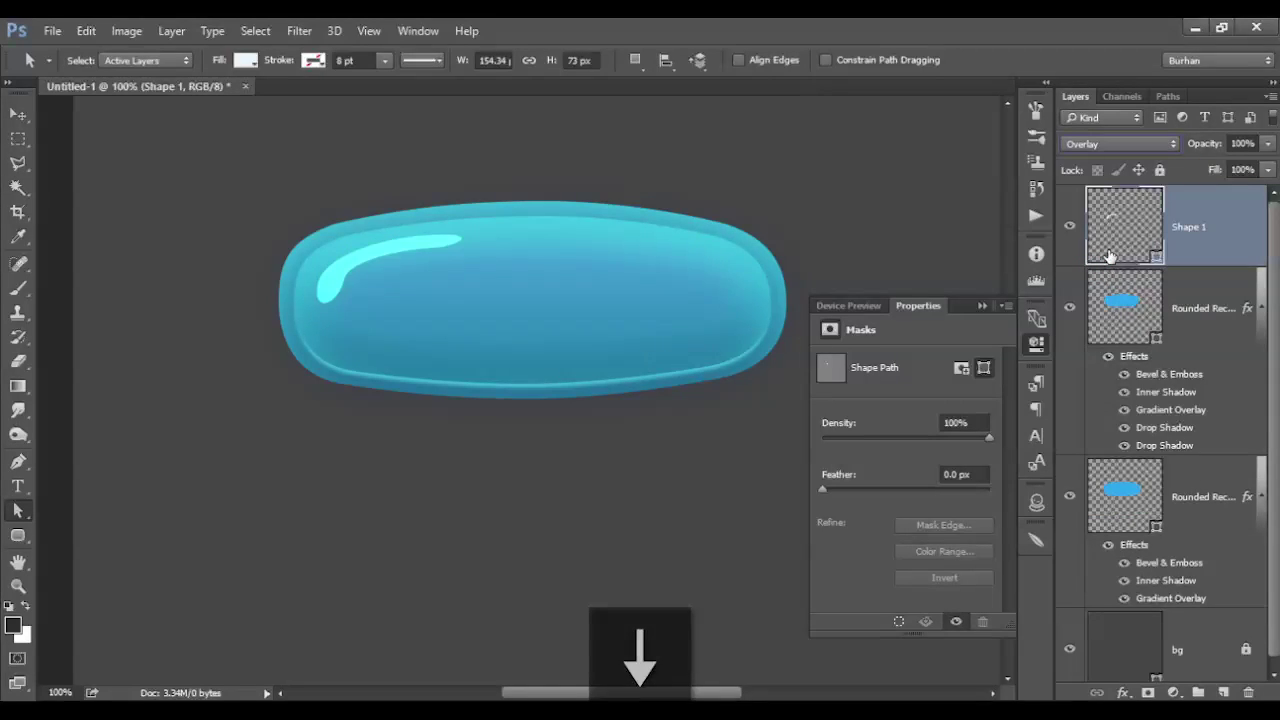
pyautogui.moveTo(1197, 148); pyautogui.dragTo(1176, 148)
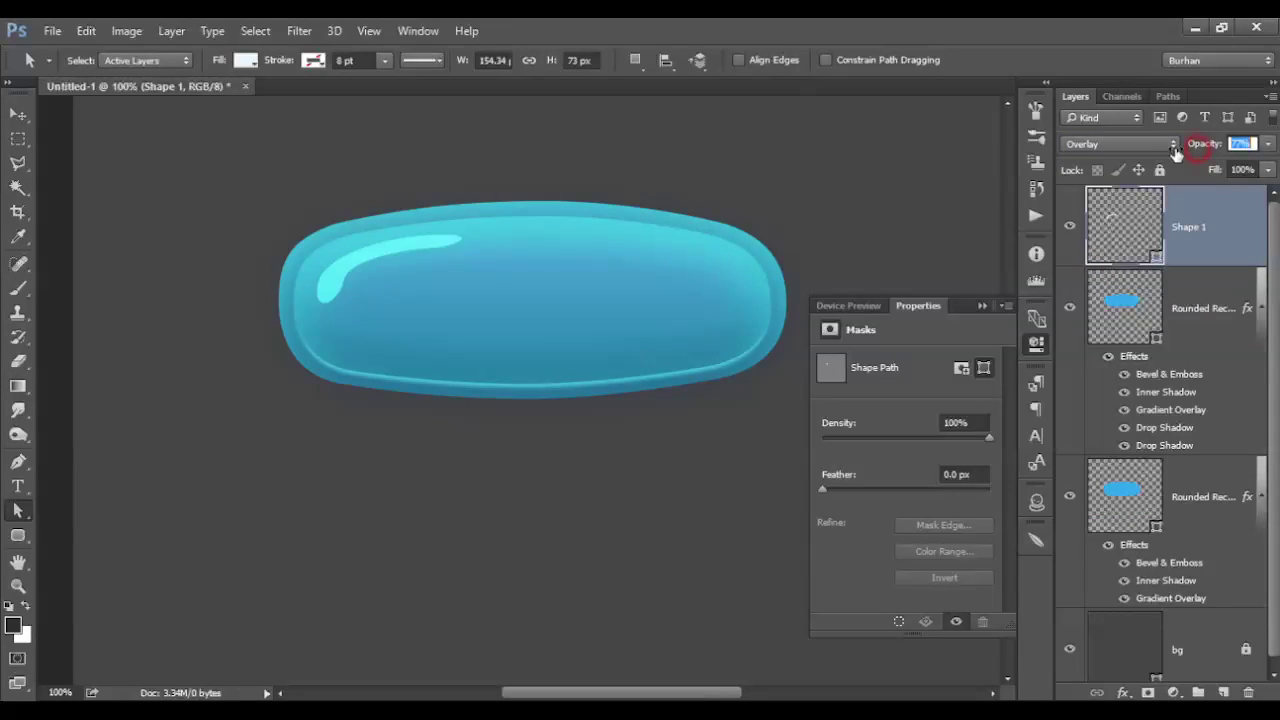
pyautogui.press('Return')
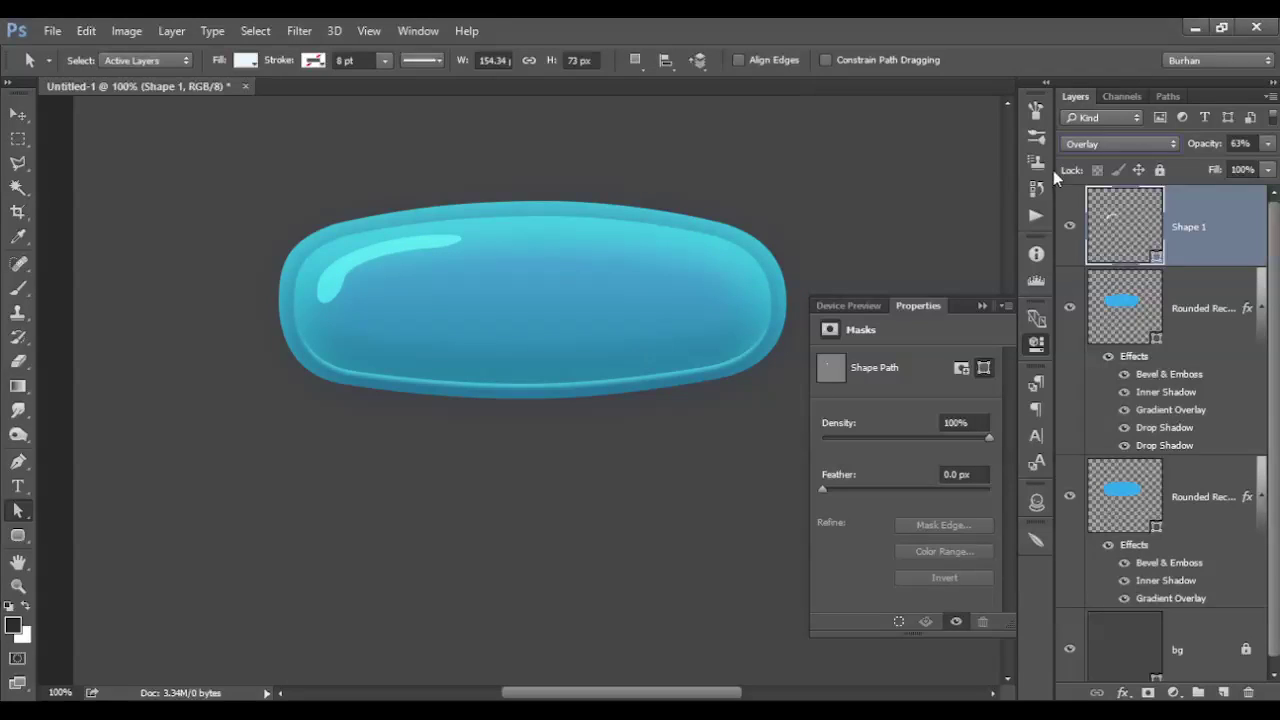
pyautogui.click(325, 257)
# - Drag the highlight's anchors and handles to slim its tail and smooth its top curve
pyautogui.click(362, 300)
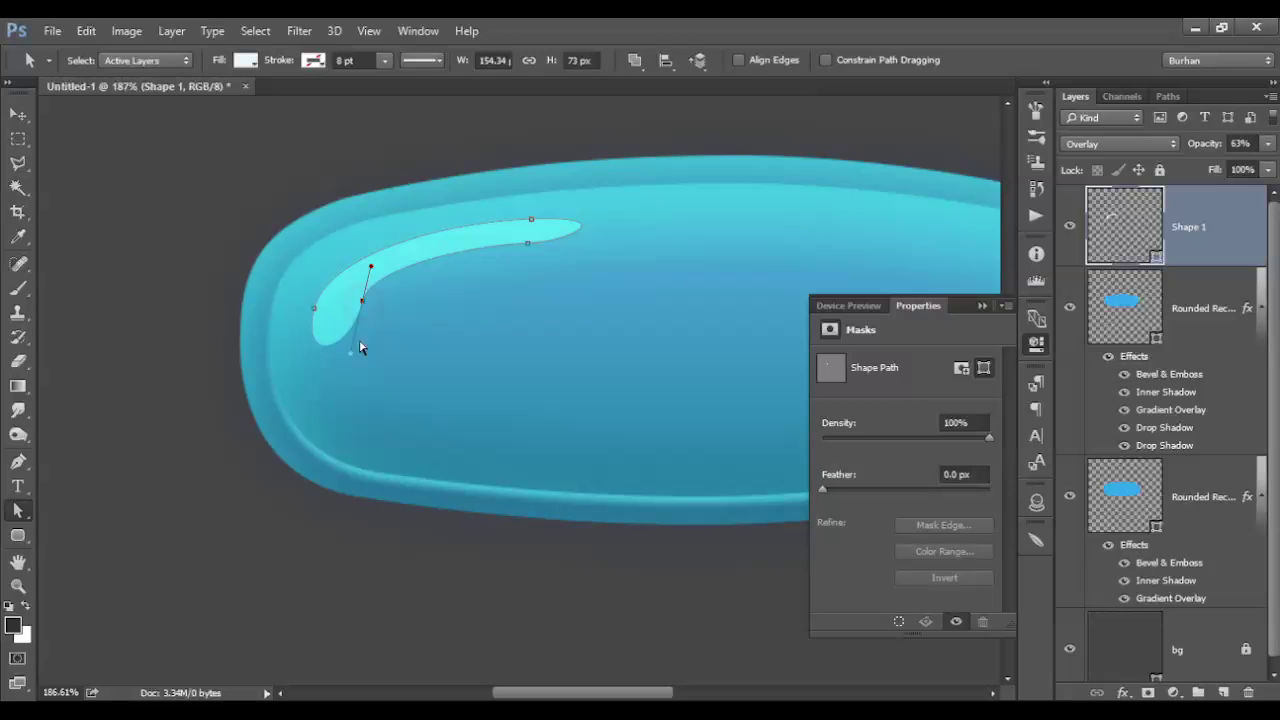
pyautogui.moveTo(347, 351); pyautogui.dragTo(342, 352)
pyautogui.moveTo(377, 273); pyautogui.dragTo(377, 282)
pyautogui.moveTo(314, 307)
pyautogui.mouseDown()
pyautogui.moveTo(300, 363)
pyautogui.moveTo(296, 351)
pyautogui.mouseUp()
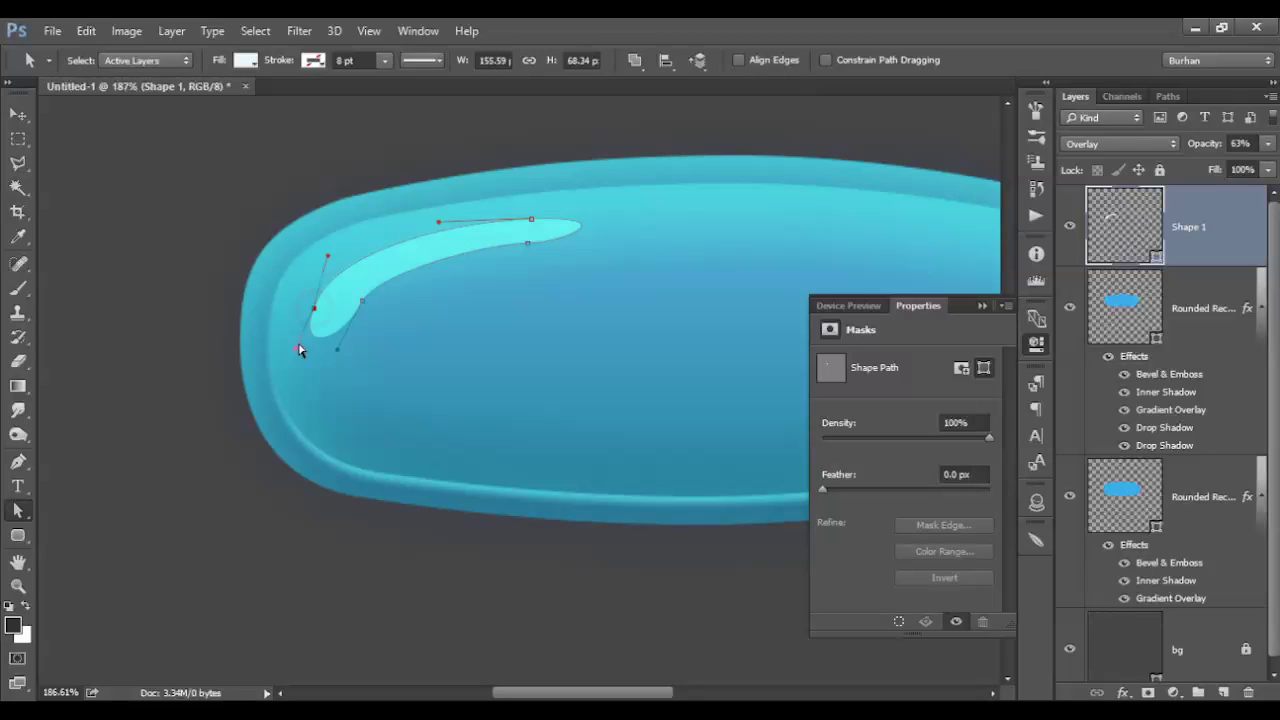
pyautogui.moveTo(297, 349); pyautogui.dragTo(345, 347)
pyautogui.moveTo(527, 245); pyautogui.dragTo(472, 244)
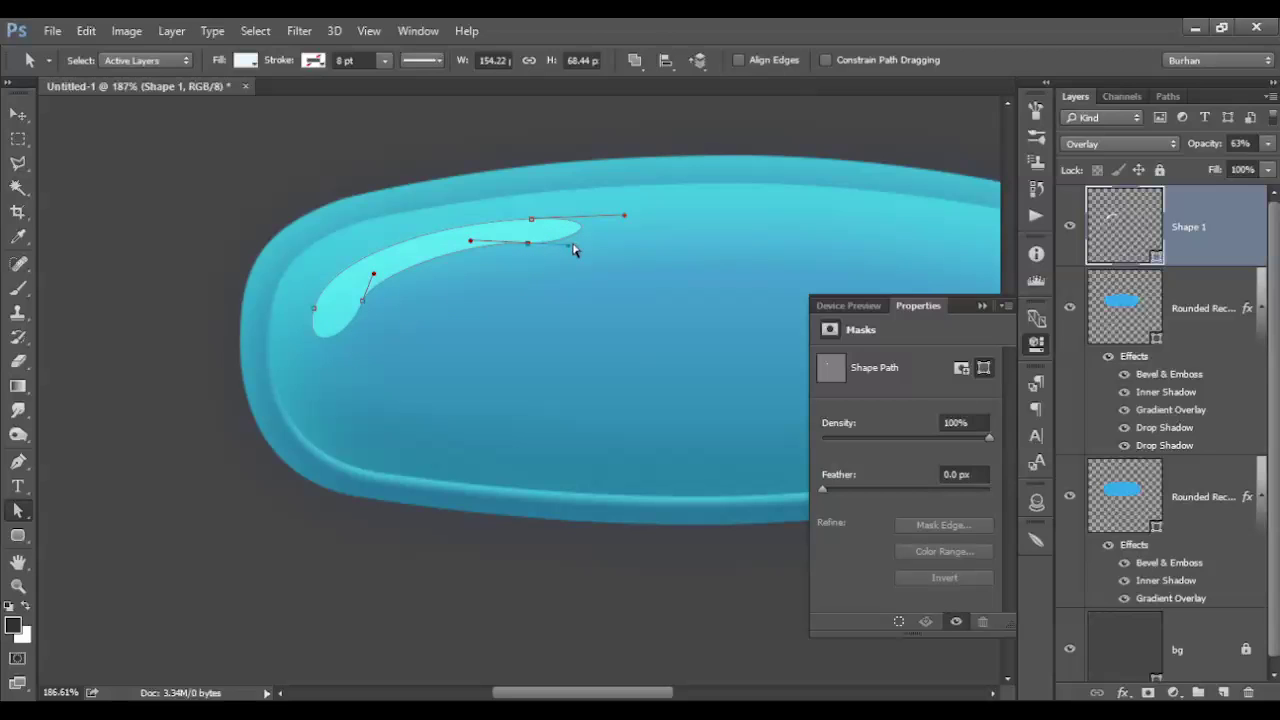
pyautogui.moveTo(568, 252); pyautogui.dragTo(566, 252)
pyautogui.moveTo(622, 216); pyautogui.dragTo(597, 222)
pyautogui.click(640, 240)
# - Further refine the highlight's lower-left, top and inner anchors so it tapers along the top edge
pyautogui.hotkey('ctrl', '-')
pyautogui.hotkey('ctrl', '-')
pyautogui.hotkey('ctrl', '-')
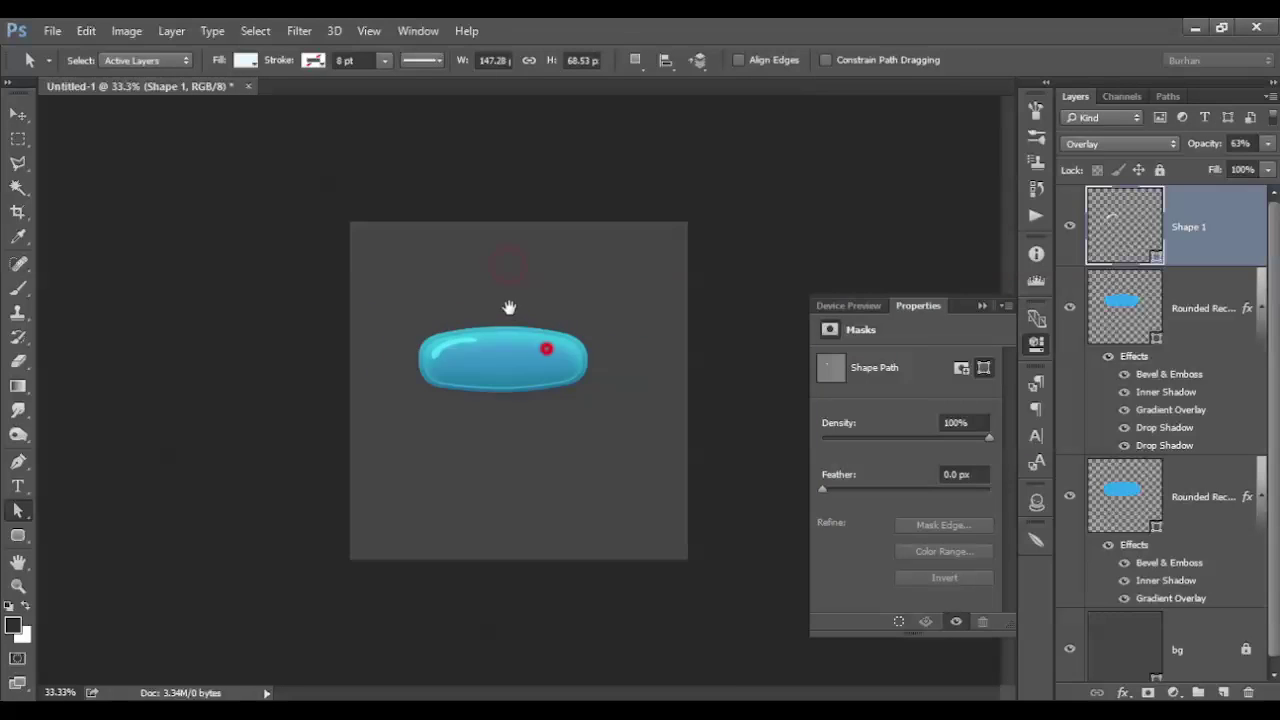
pyautogui.scroll(10, 546, 348)
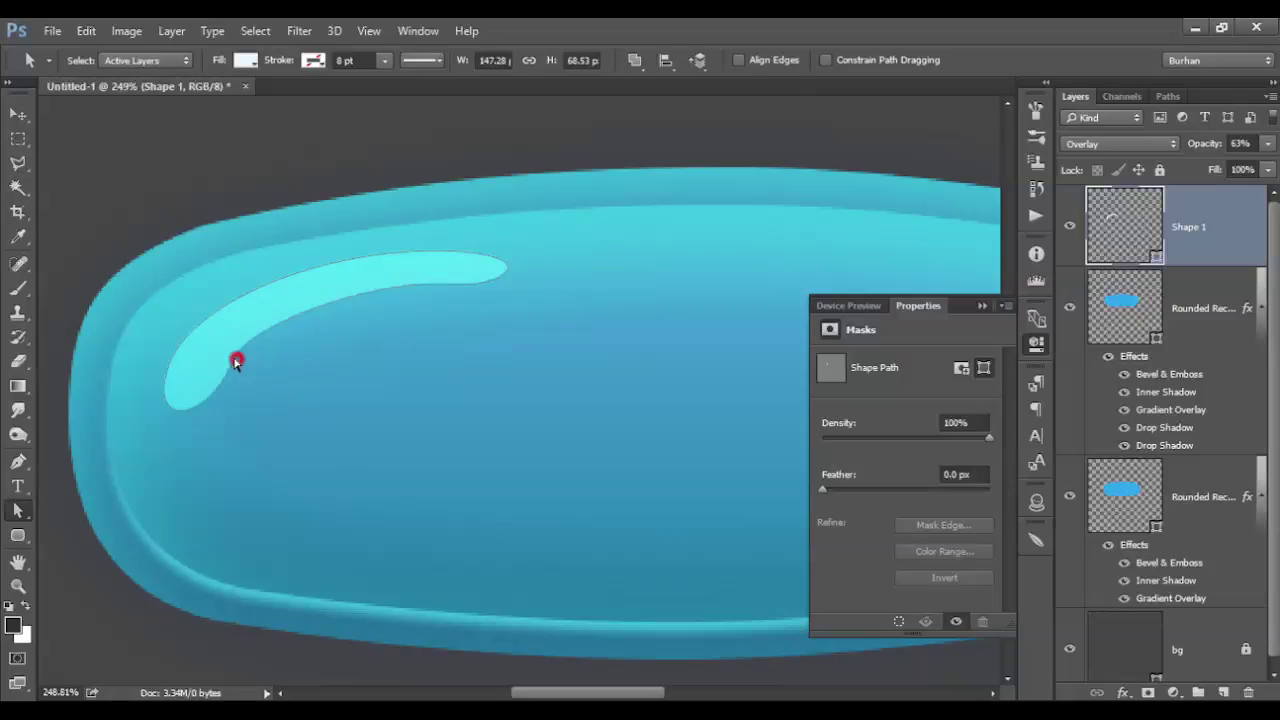
pyautogui.moveTo(236, 361); pyautogui.dragTo(217, 369)
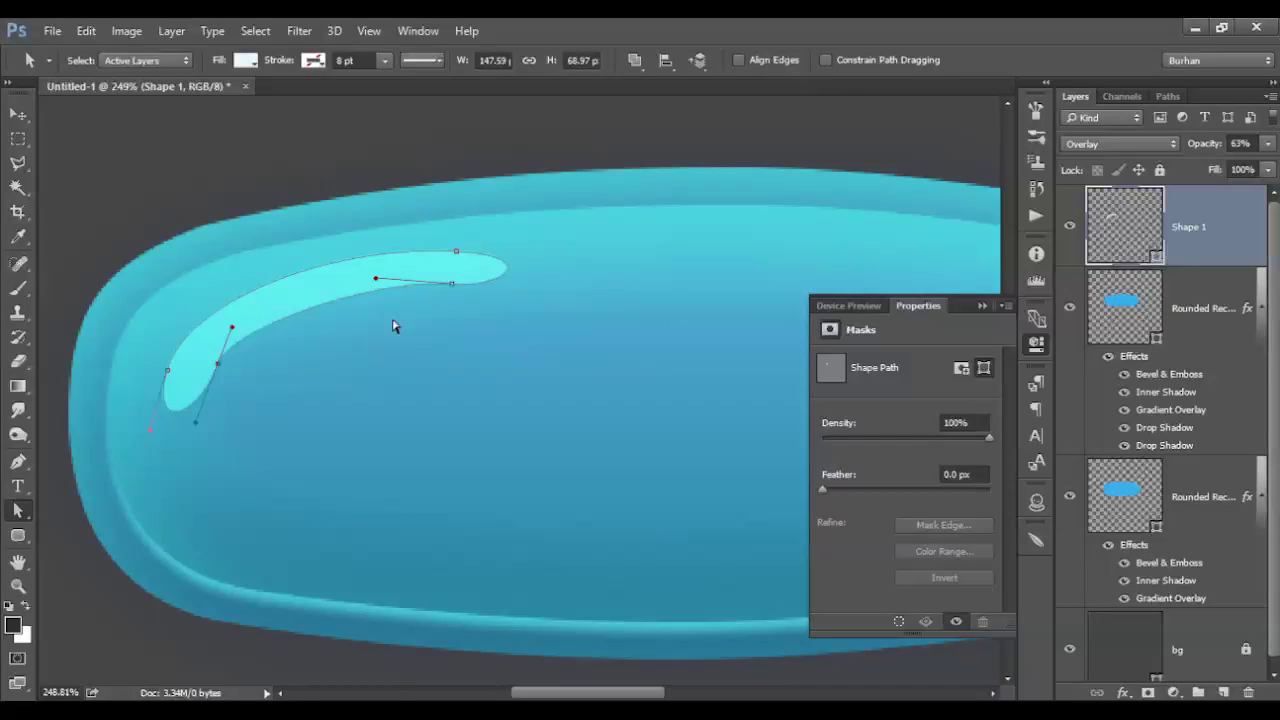
pyautogui.moveTo(450, 287); pyautogui.dragTo(420, 276)
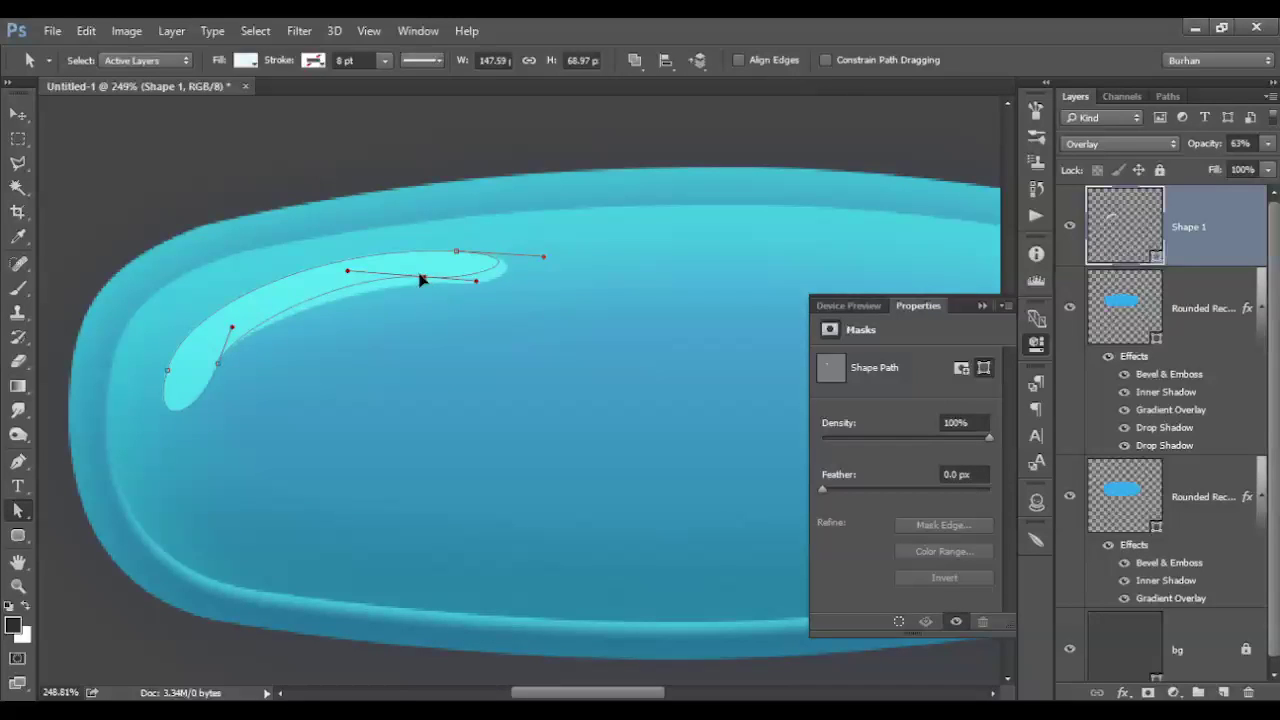
pyautogui.moveTo(343, 270); pyautogui.dragTo(332, 280)
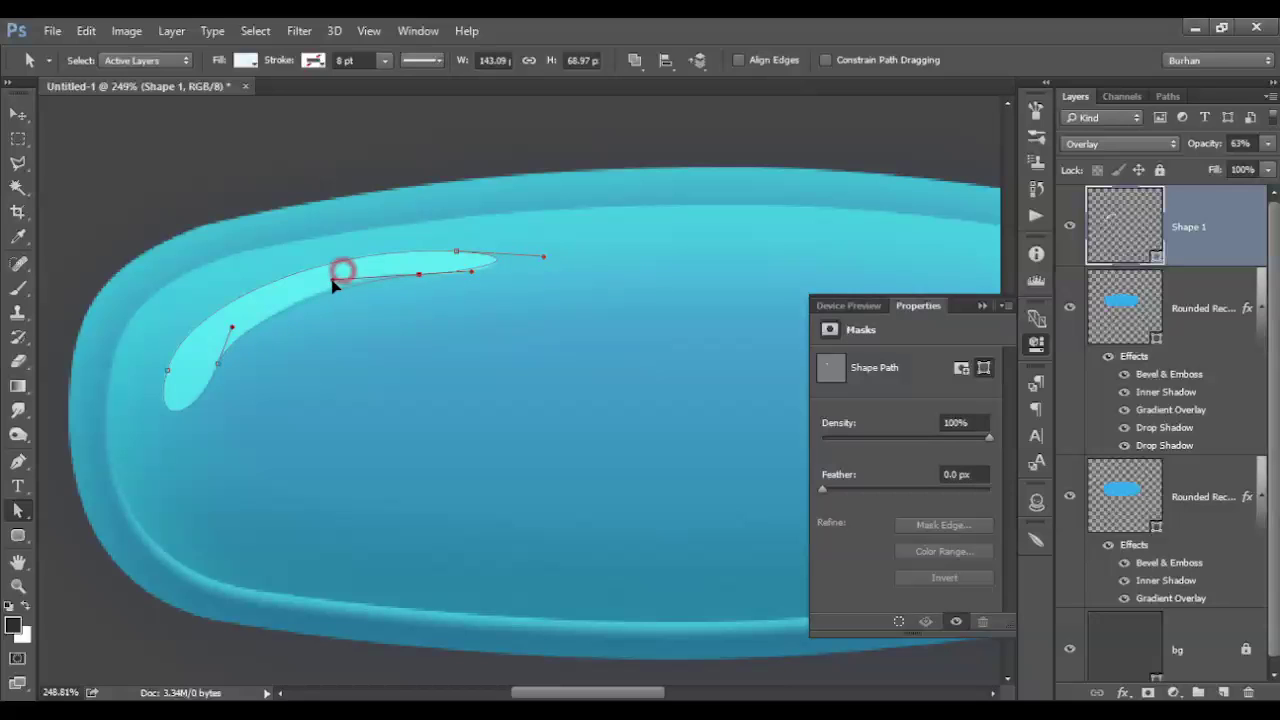
pyautogui.moveTo(220, 364); pyautogui.dragTo(220, 371)
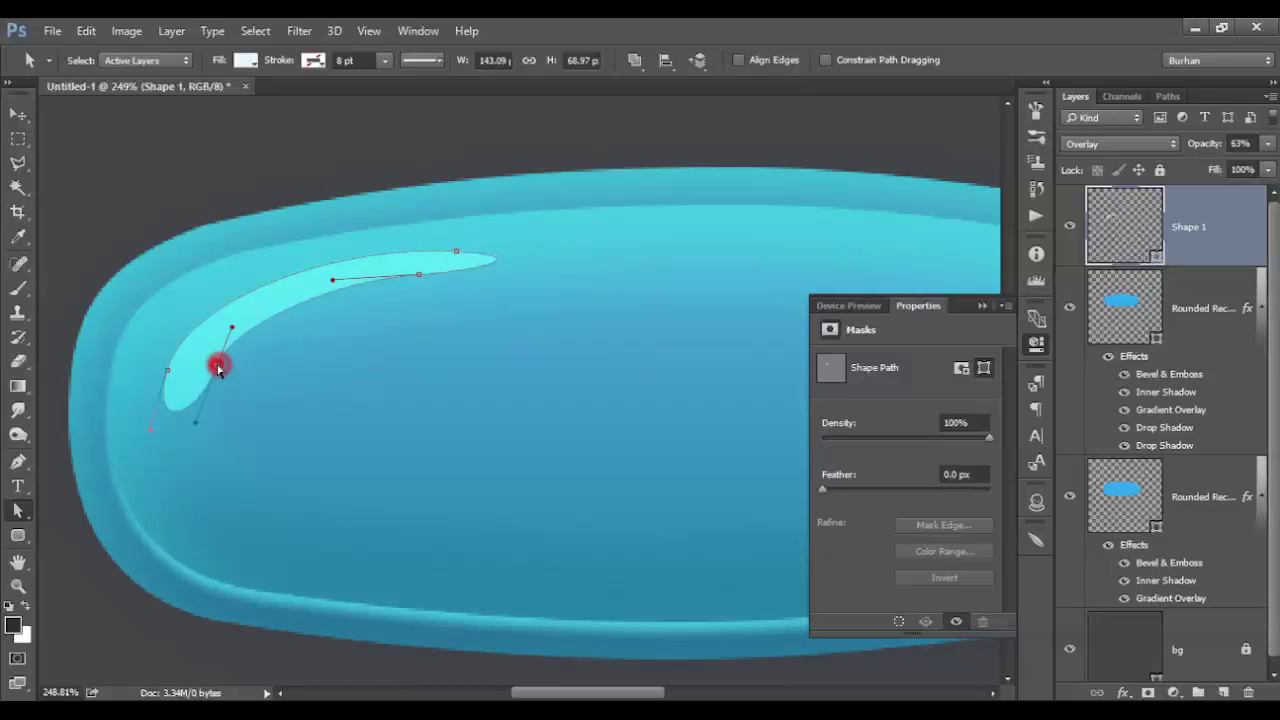
pyautogui.click(243, 388)
pyautogui.scroll(-1, 297, 351)
pyautogui.click(297, 351)
pyautogui.click(479, 361)
pyautogui.moveTo(484, 307); pyautogui.dragTo(552, 328)
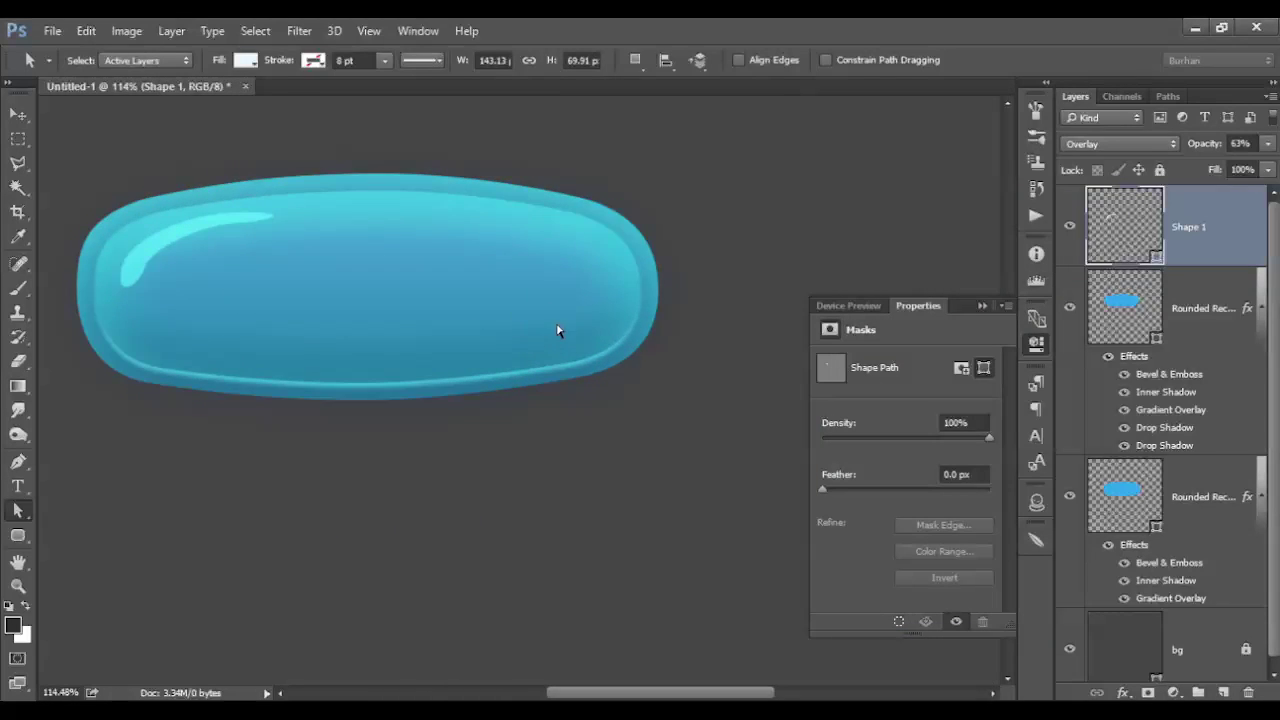
# - Draw a second highlight shape with the Pen tool along the pill's lower-right edge
pyautogui.press('p')
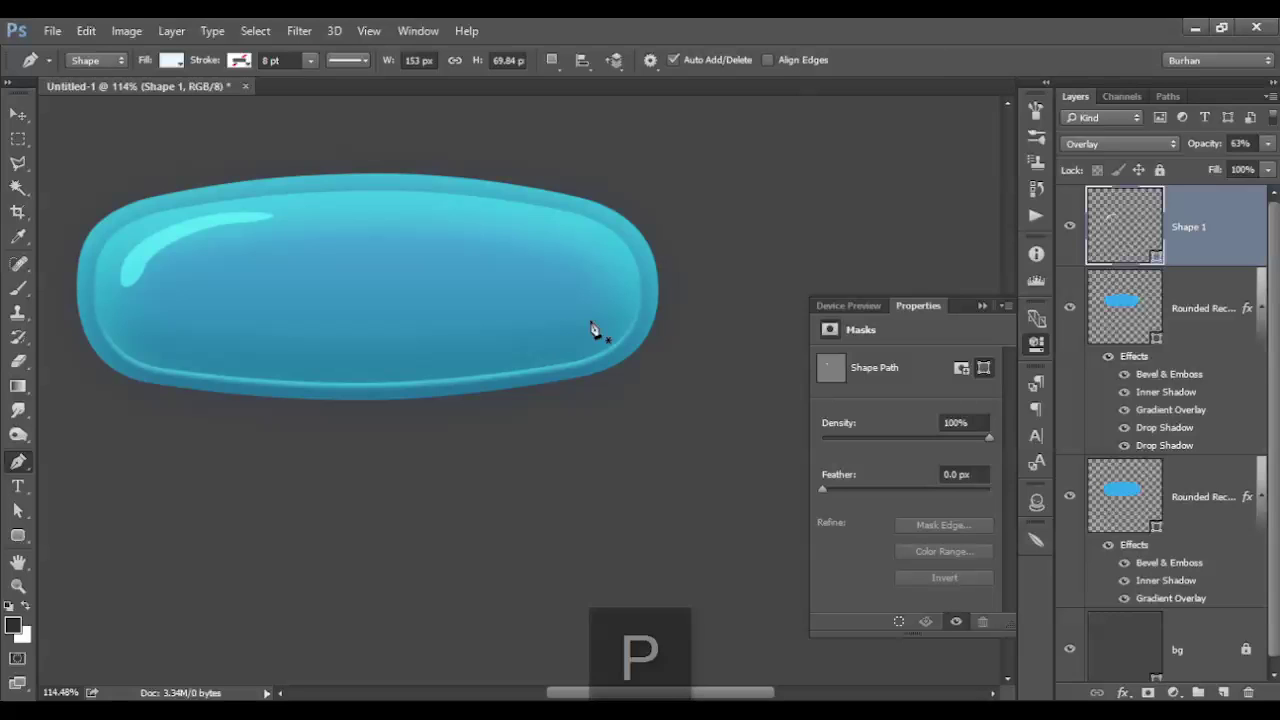
pyautogui.moveTo(612, 294)
pyautogui.mouseDown()
pyautogui.moveTo(606, 322)
pyautogui.moveTo(512, 350)
pyautogui.mouseUp()
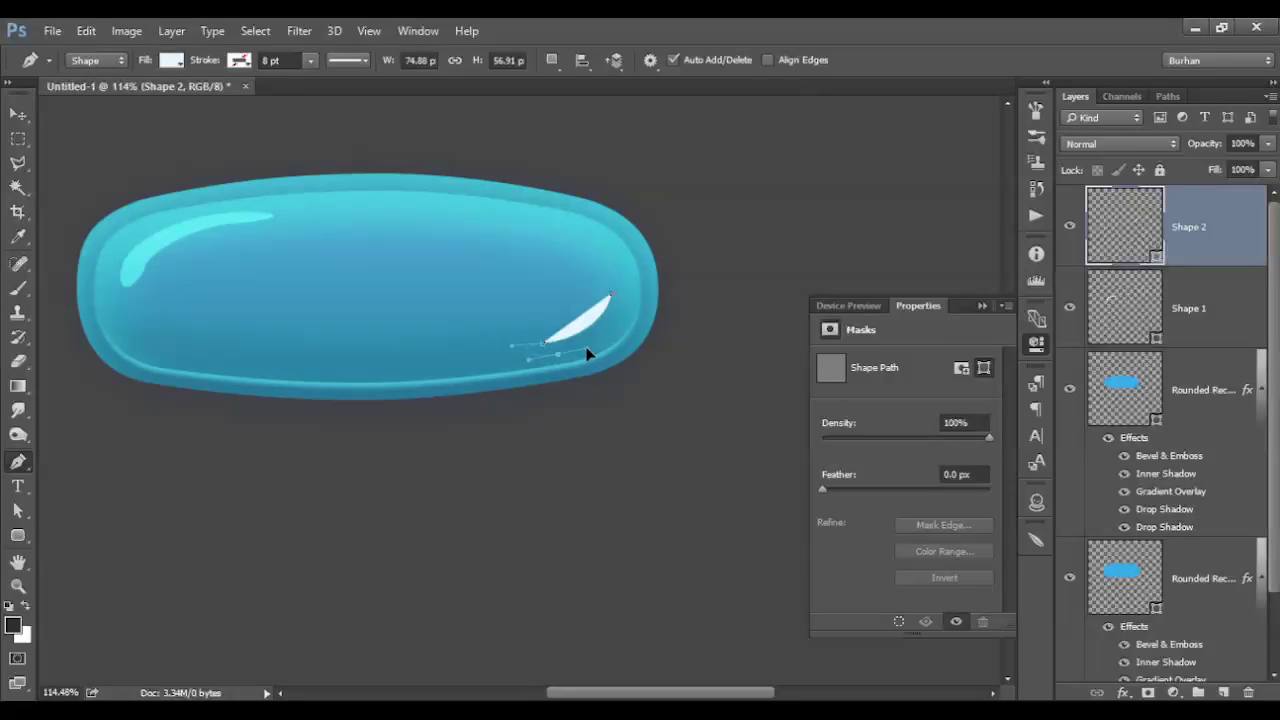
pyautogui.moveTo(592, 357); pyautogui.dragTo(591, 346)
pyautogui.hotkey('ctrl', 'z')
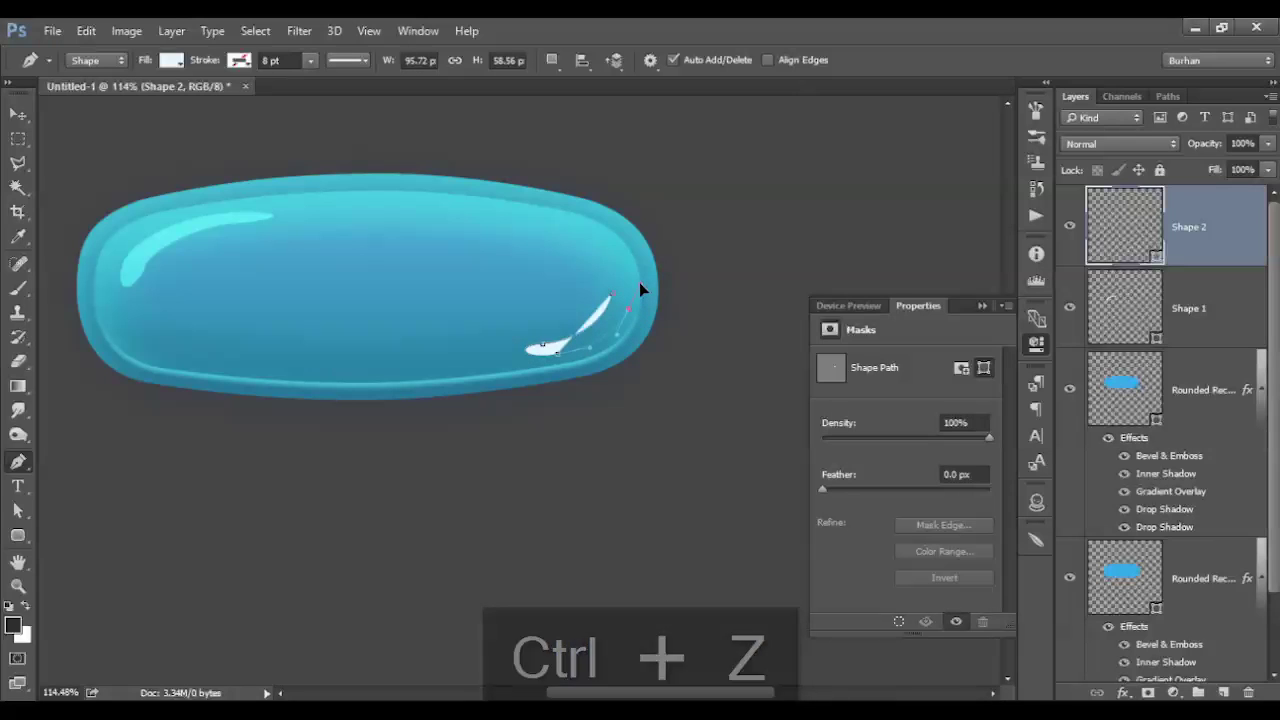
pyautogui.moveTo(613, 297); pyautogui.dragTo(617, 304)
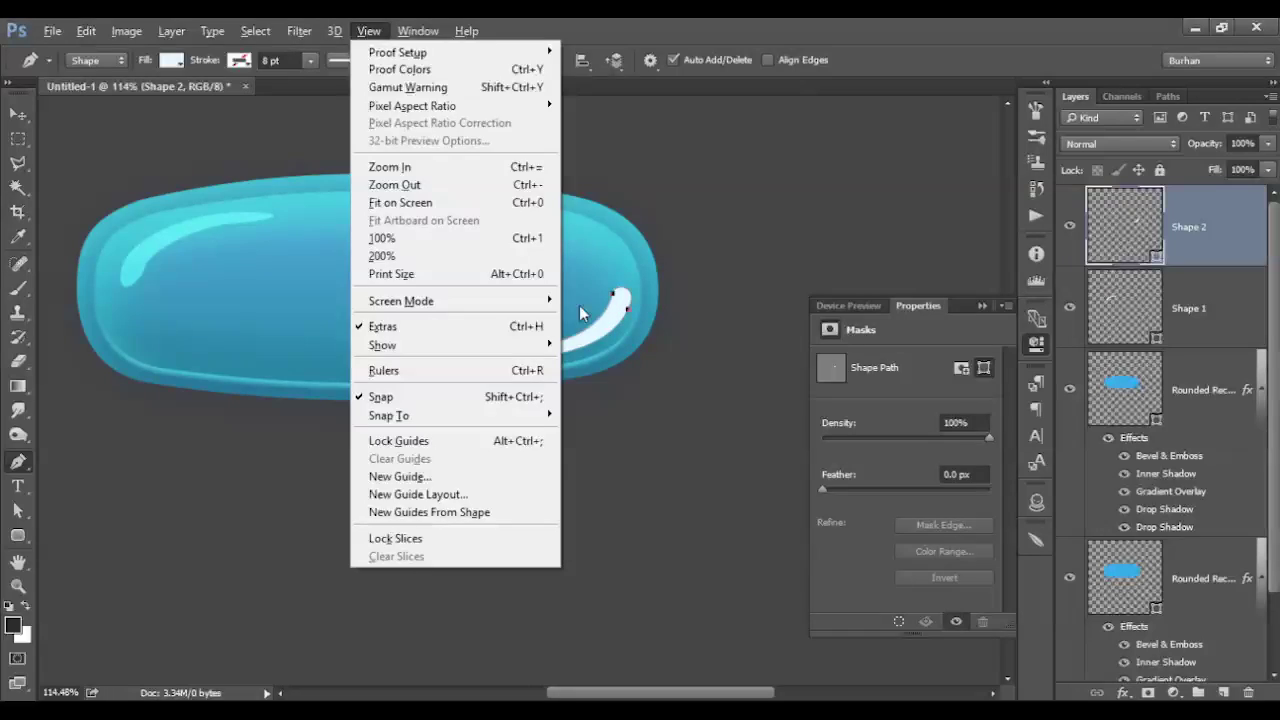
# - Move the second highlight into position and select its Shape 2 layer
pyautogui.press('v')
pyautogui.click(566, 277)
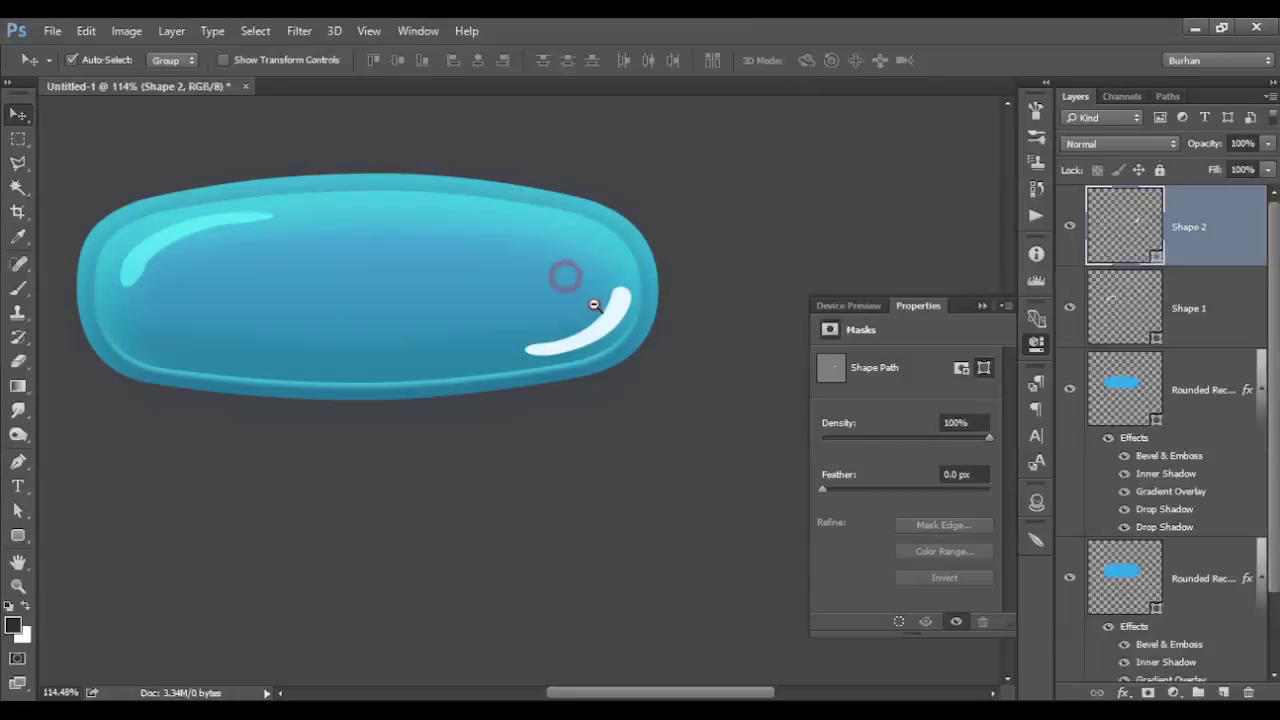
pyautogui.hotkey('ctrl', '-')
pyautogui.hotkey('ctrl', '-')
pyautogui.hotkey('ctrl', '-')
pyautogui.moveTo(594, 303)
pyautogui.mouseDown()
pyautogui.moveTo(604, 368)
pyautogui.moveTo(634, 392)
pyautogui.mouseUp()
pyautogui.click(1137, 300)
pyautogui.click(1212, 224)
# - Blend Shape 2 in Soft Light at 67% opacity and view the button at 100%
pyautogui.click(1118, 143)
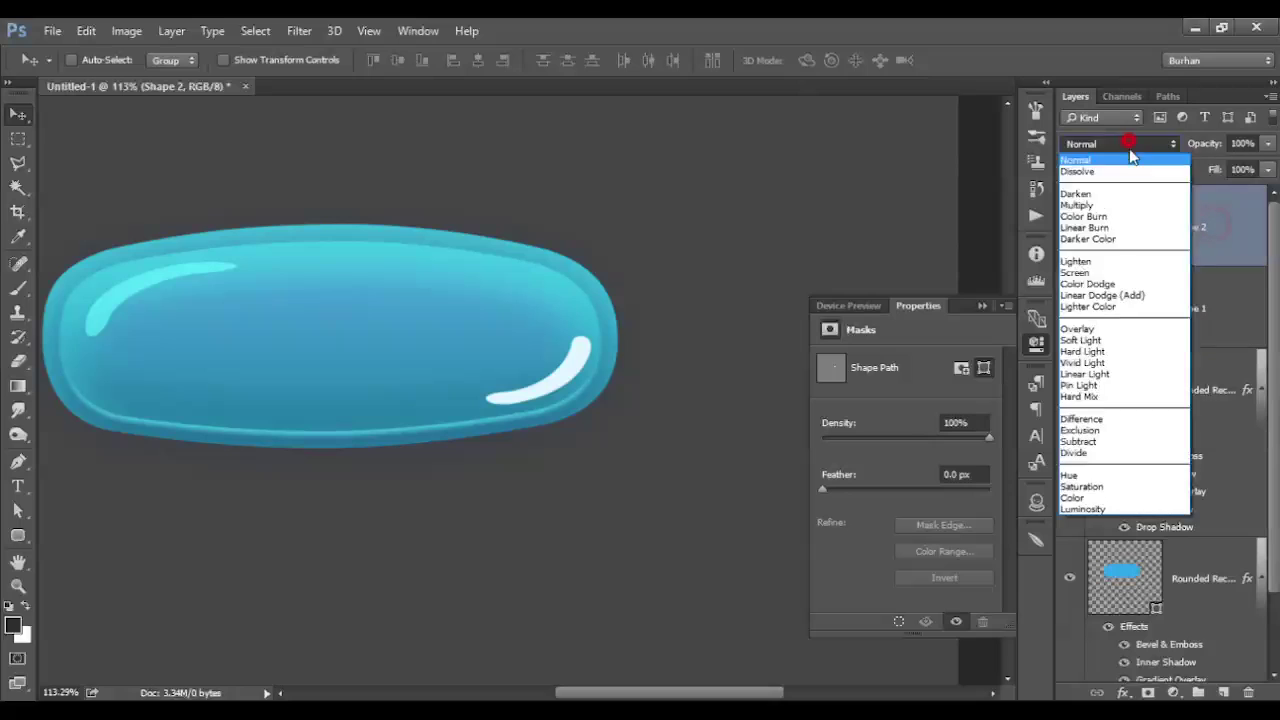
pyautogui.click(1111, 337)
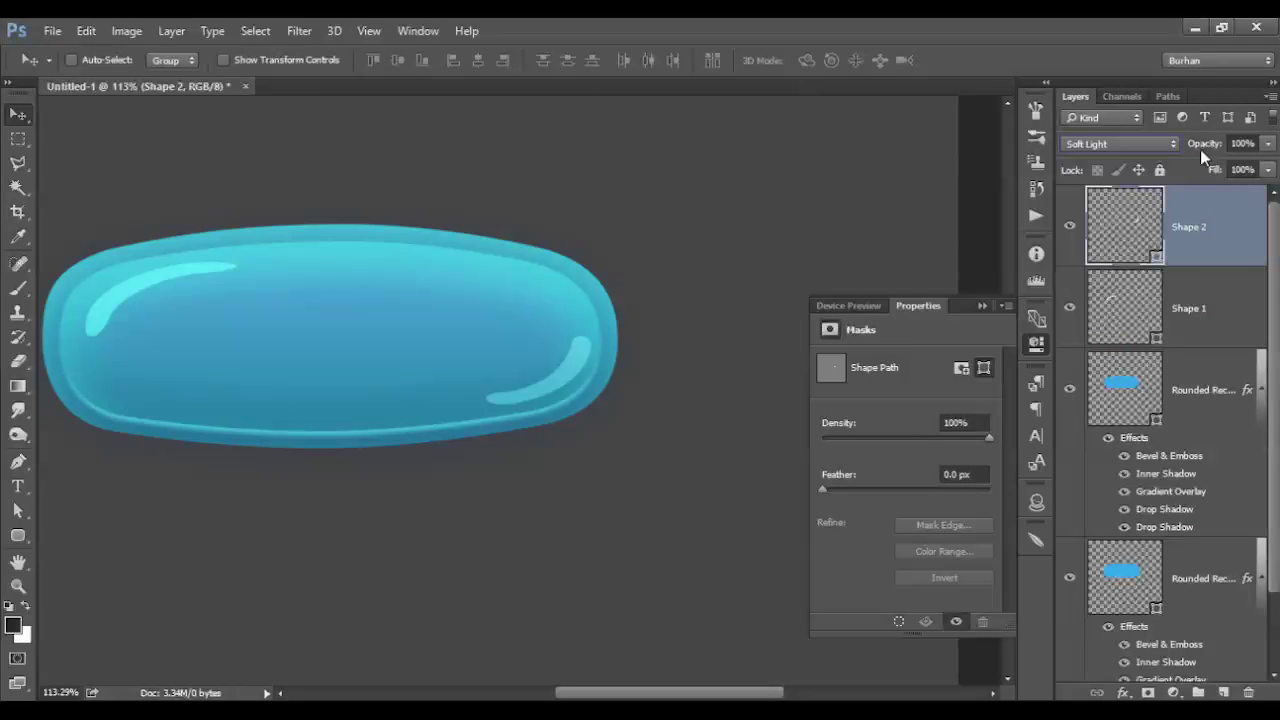
pyautogui.moveTo(1206, 144); pyautogui.dragTo(1176, 146)
pyautogui.keyDown('alt'); pyautogui.click(331, 357); pyautogui.keyUp('alt')
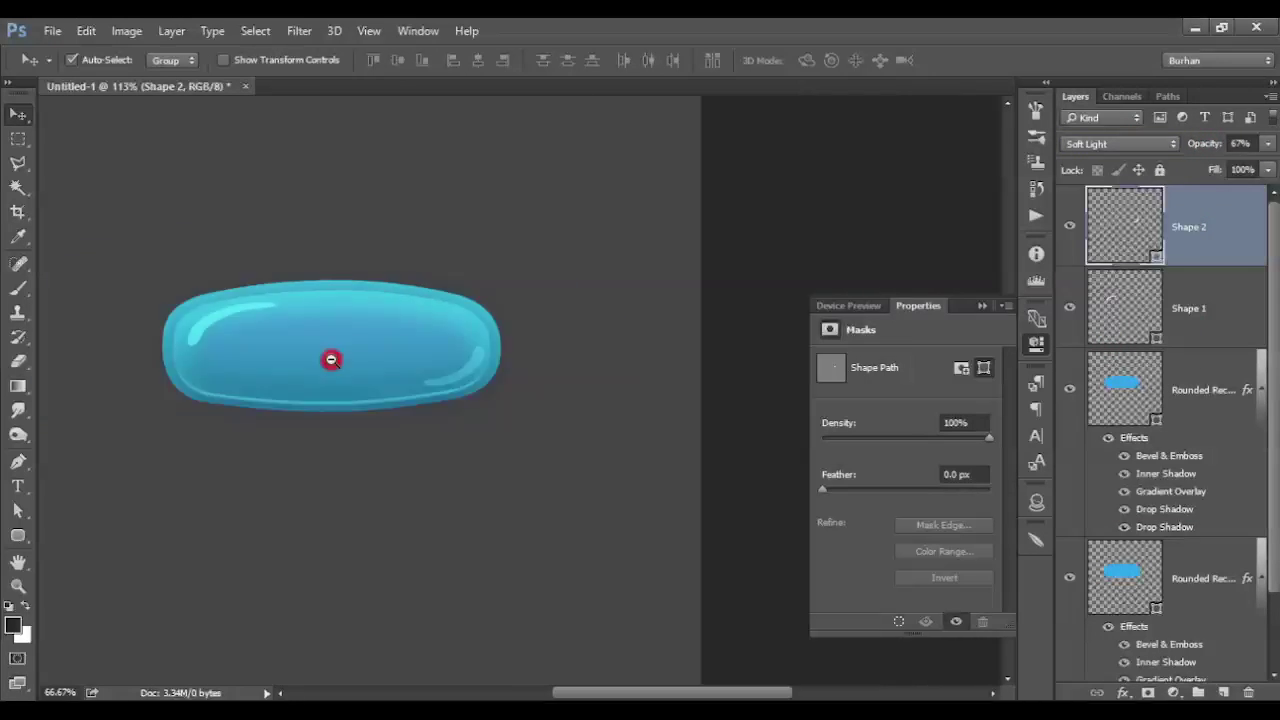
pyautogui.keyDown('alt'); pyautogui.click(331, 357); pyautogui.keyUp('alt')
pyautogui.keyDown('ctrl'); pyautogui.click(456, 323); pyautogui.keyUp('ctrl')
pyautogui.keyDown('ctrl'); pyautogui.click(456, 323); pyautogui.keyUp('ctrl')
# - Add a PLAY text layer above the button and enlarge it to 60 pt
pyautogui.press('t')
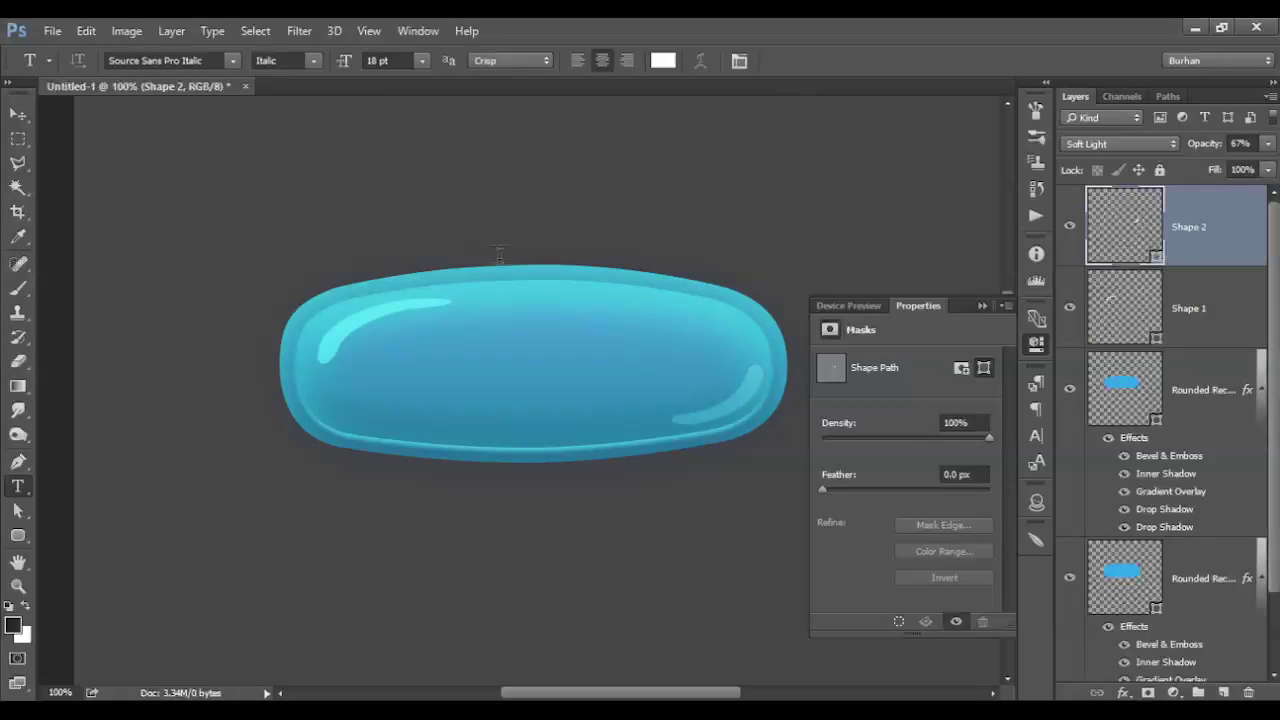
pyautogui.click(510, 205)
pyautogui.write('PLAY')
pyautogui.hotkey('ctrl', 'a')
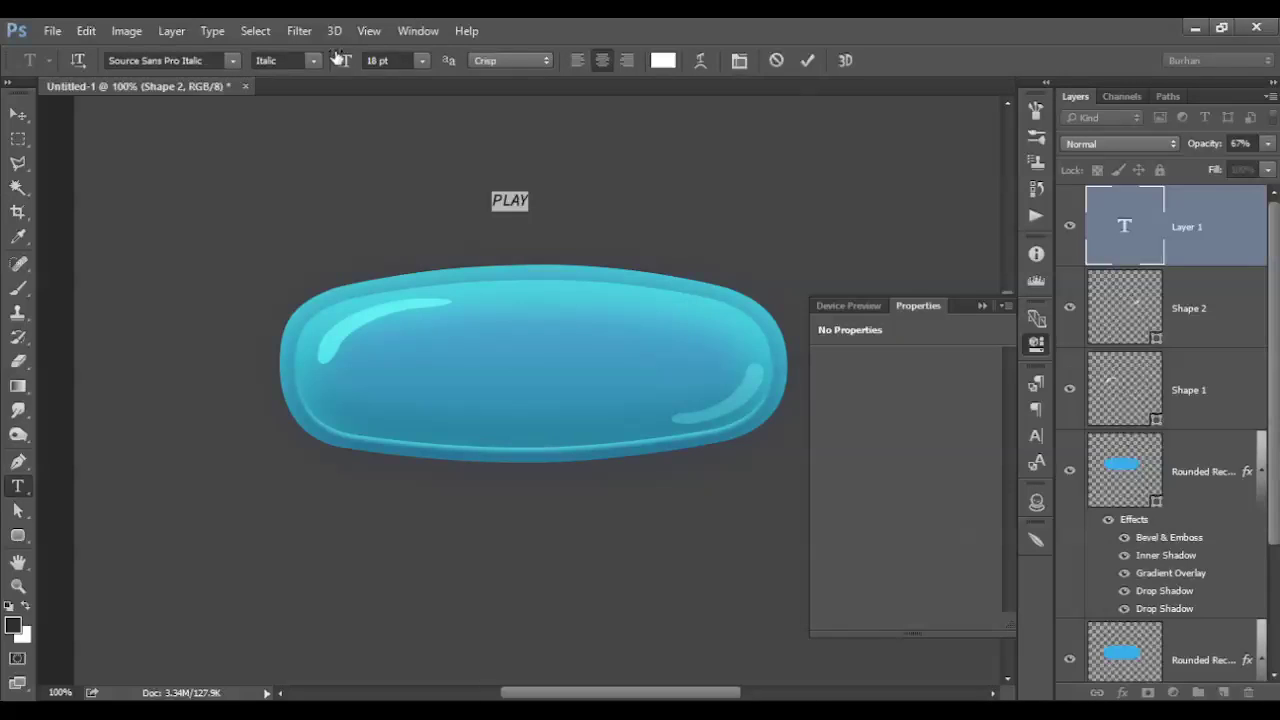
pyautogui.click(340, 60)
pyautogui.moveTo(340, 60); pyautogui.dragTo(377, 63)
pyautogui.click(807, 60)
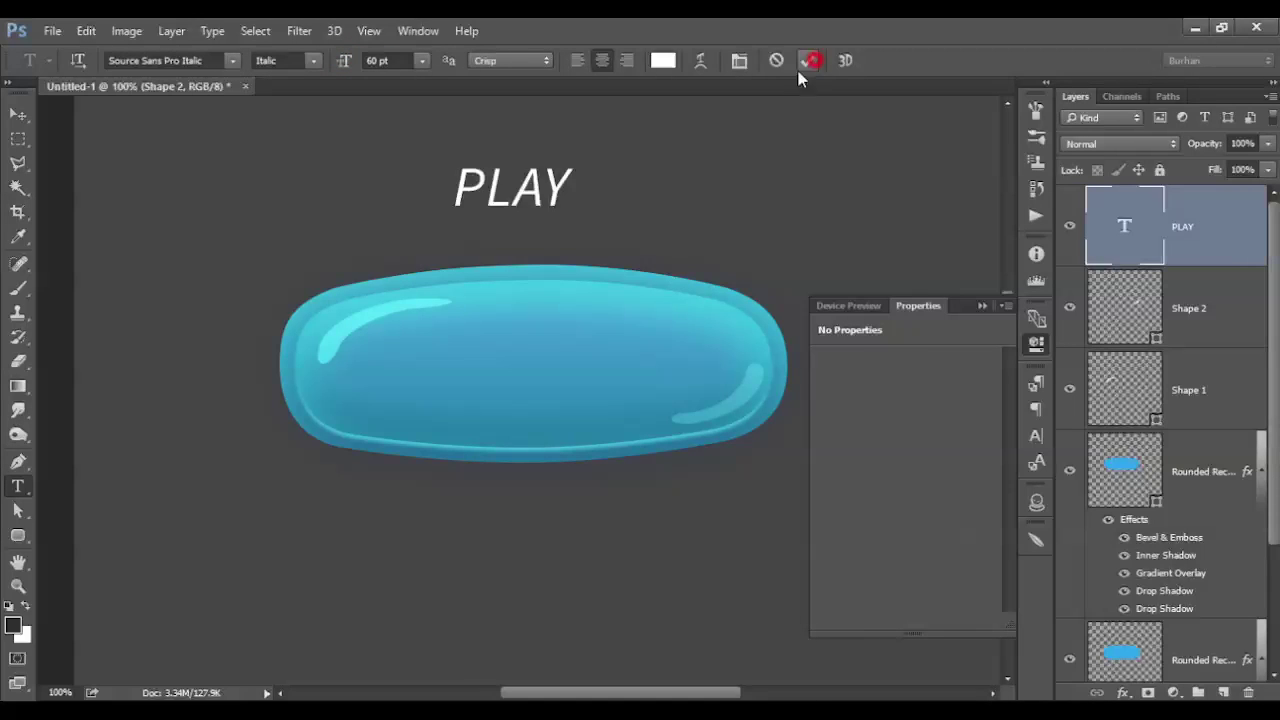
# - Move PLAY onto the centre of the cyan button and bring up the Character settings
pyautogui.press('v')
pyautogui.moveTo(557, 177); pyautogui.dragTo(578, 352)
pyautogui.doubleClick(1143, 224)
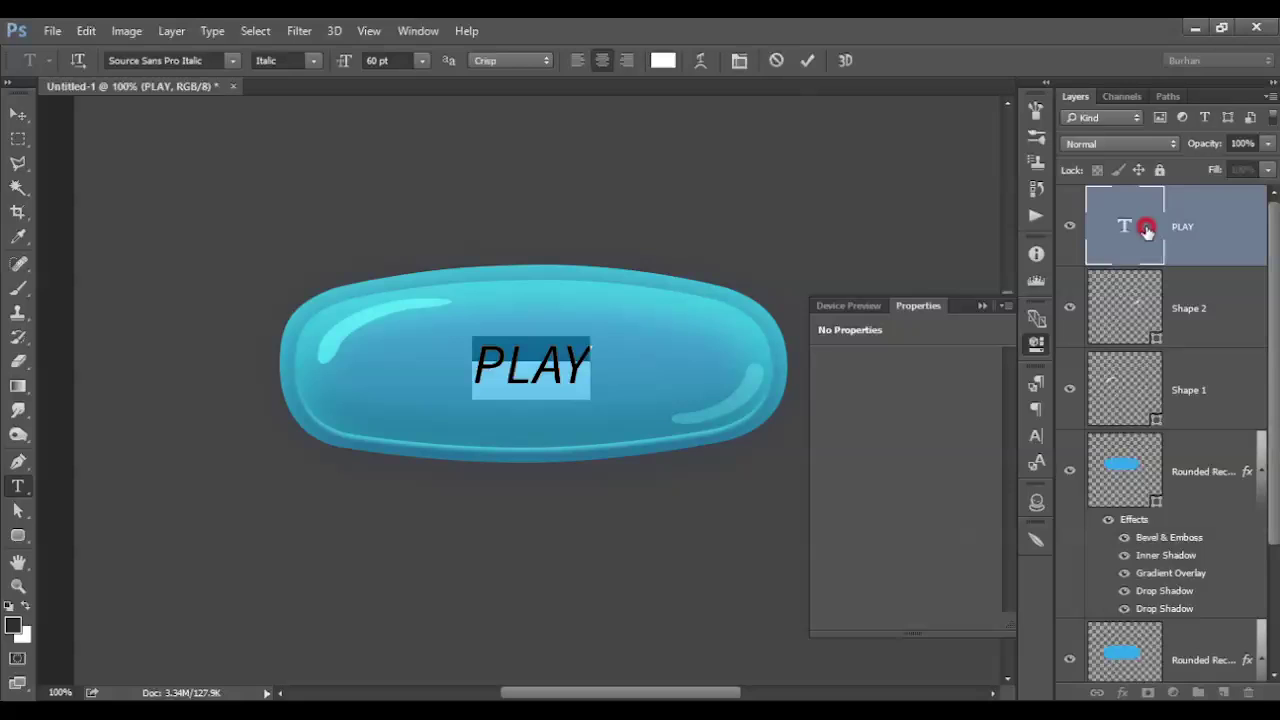
pyautogui.click(233, 62)
pyautogui.click(233, 62)
pyautogui.click(1232, 240)
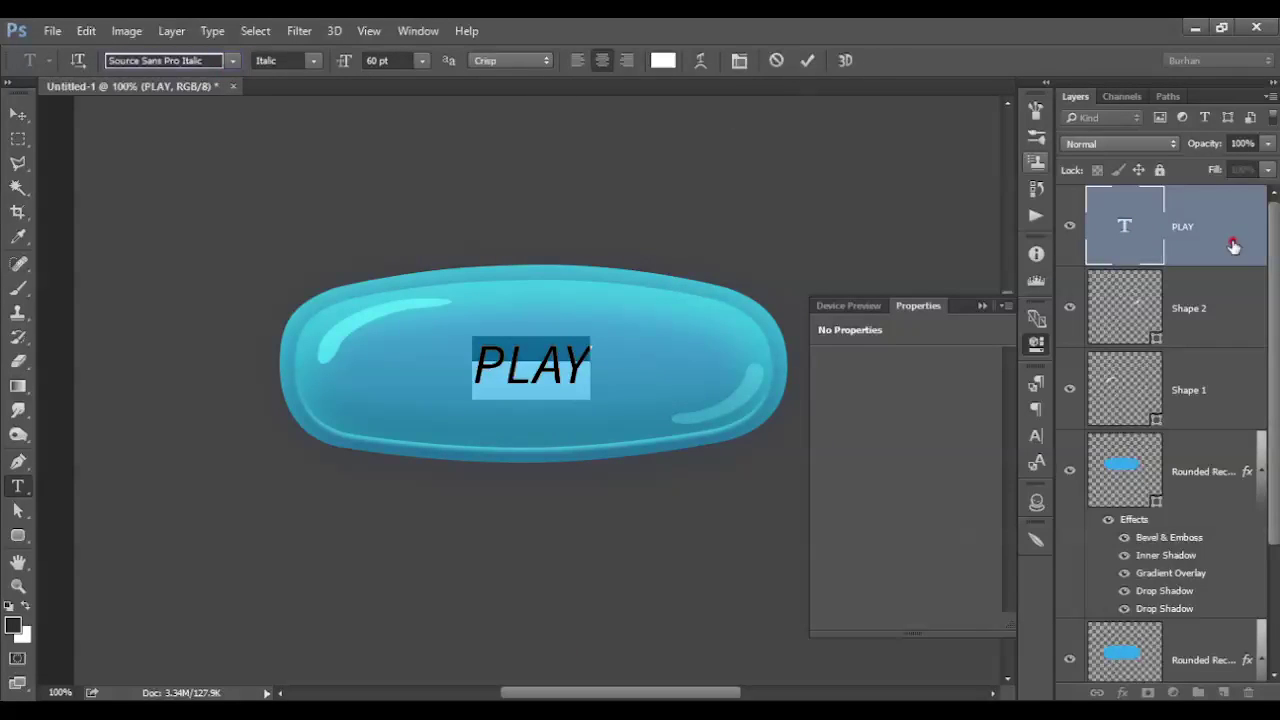
pyautogui.press('v')
pyautogui.click(1037, 436)
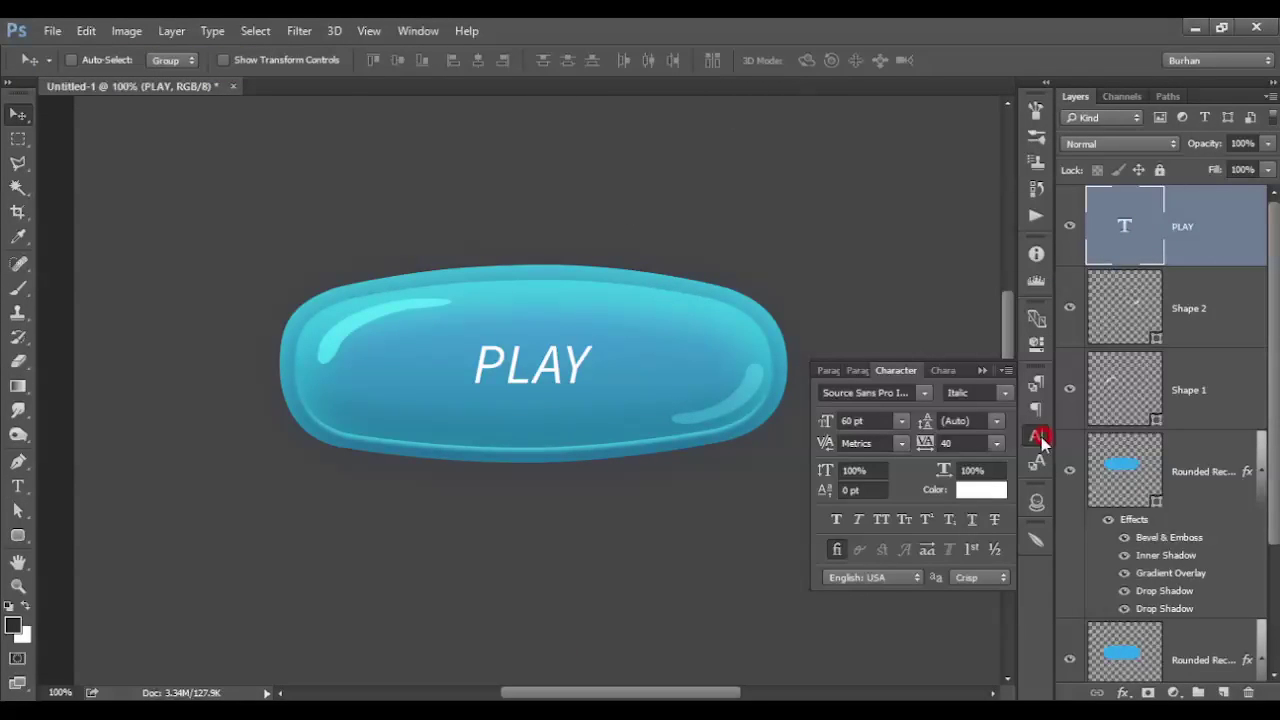
# - Browse the Character panel font previews and apply Riffic Free Bold to PLAY
pyautogui.click(924, 392)
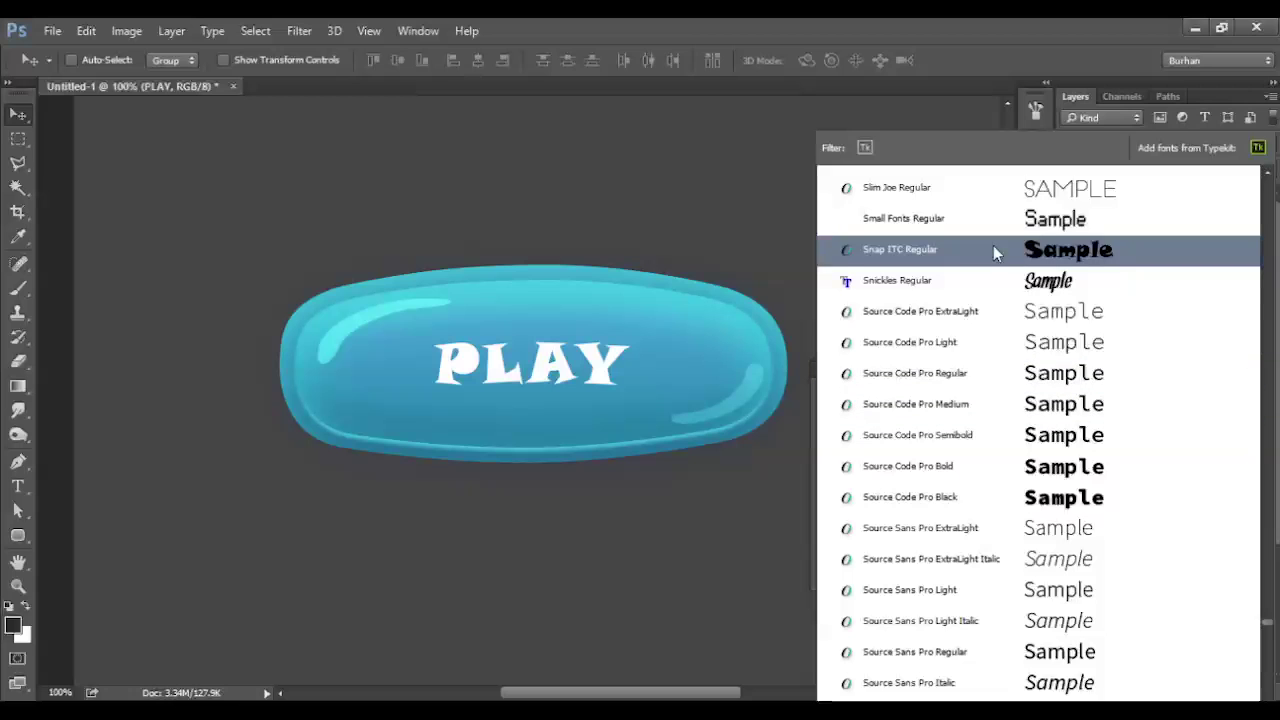
pyautogui.scroll(1, 993, 249)
pyautogui.scroll(1, 993, 249)
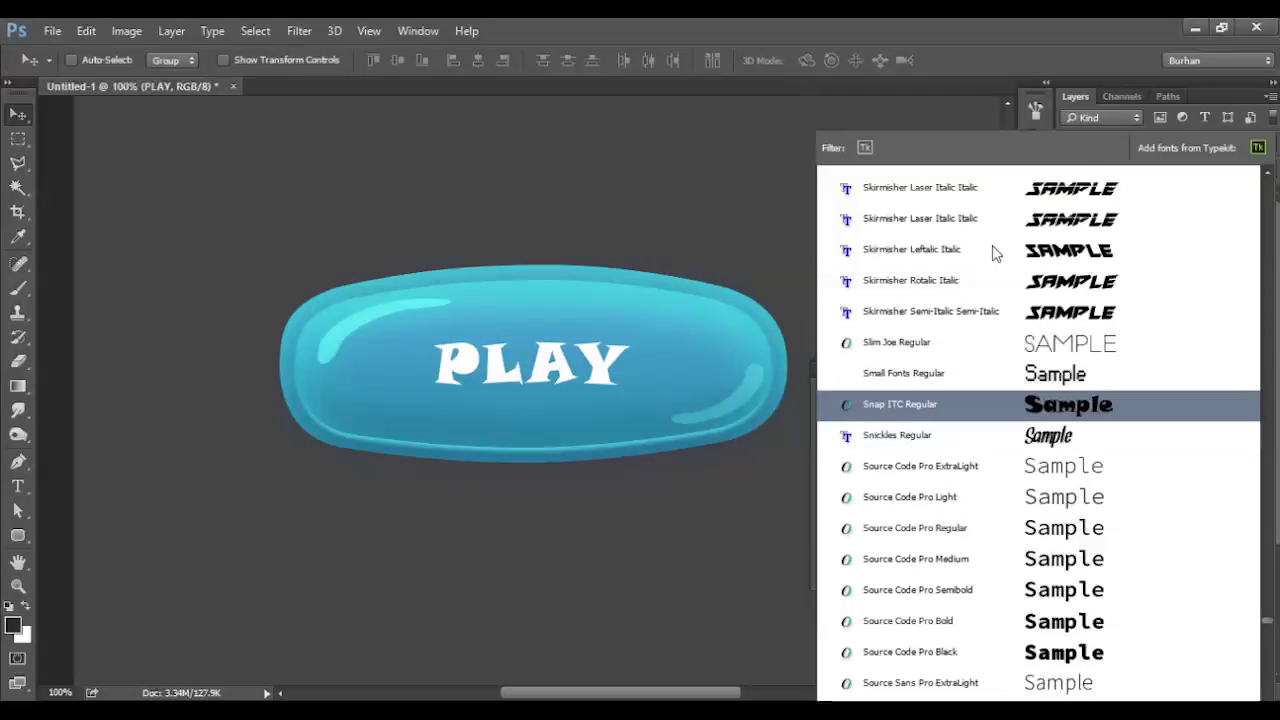
pyautogui.scroll(3, 1000, 300)
pyautogui.scroll(3, 1005, 330)
pyautogui.scroll(1, 1005, 330)
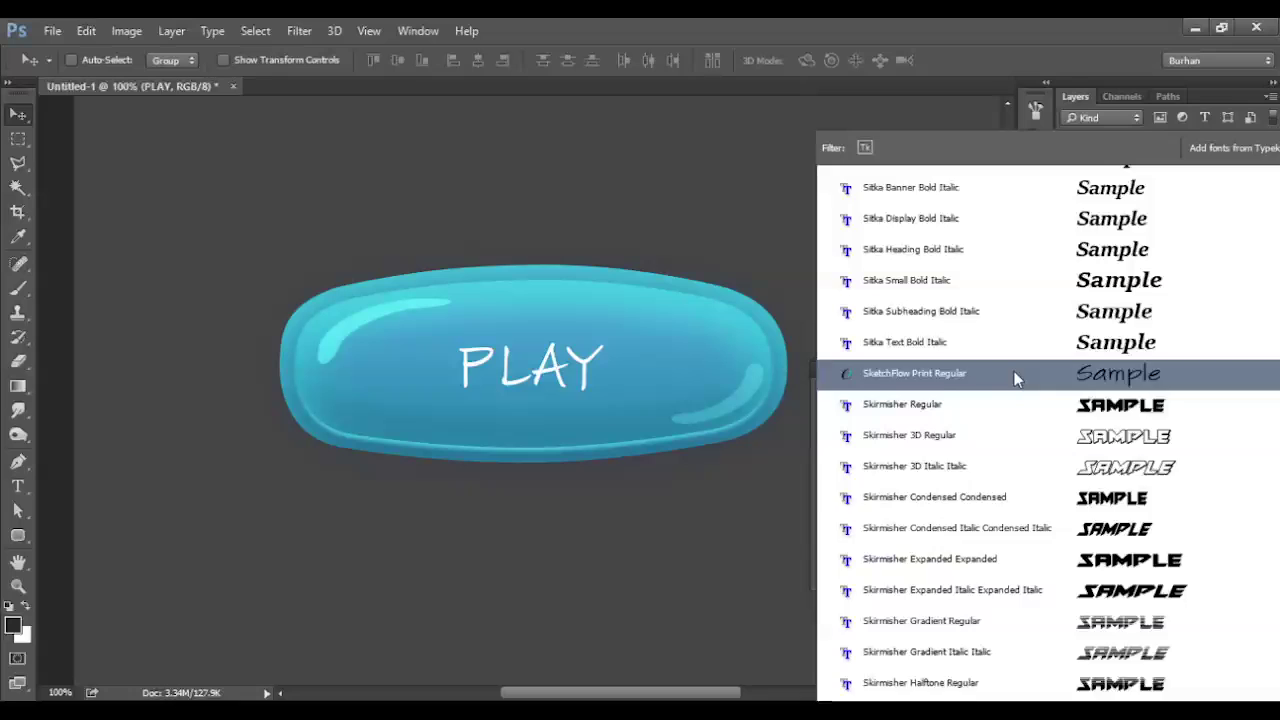
pyautogui.scroll(3, 1014, 371)
pyautogui.scroll(2, 1014, 375)
pyautogui.scroll(2, 1016, 378)
pyautogui.scroll(3, 1016, 379)
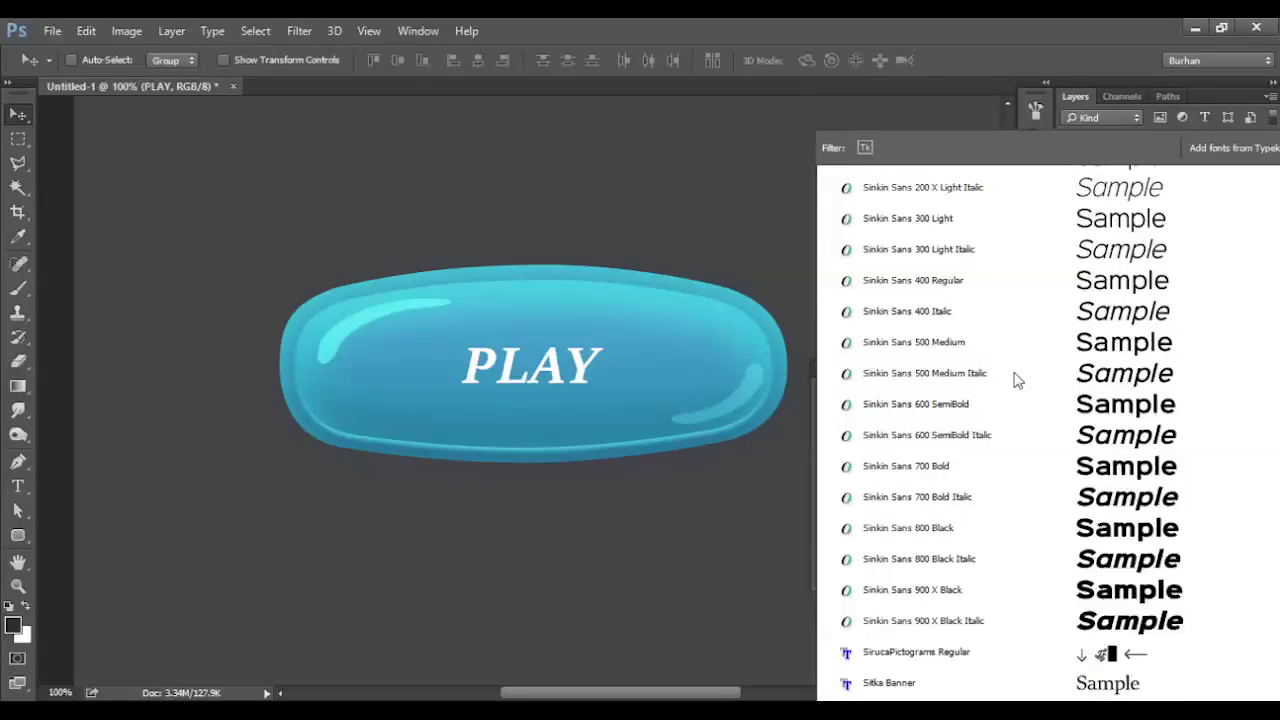
pyautogui.scroll(4, 1016, 379)
pyautogui.scroll(2, 1007, 414)
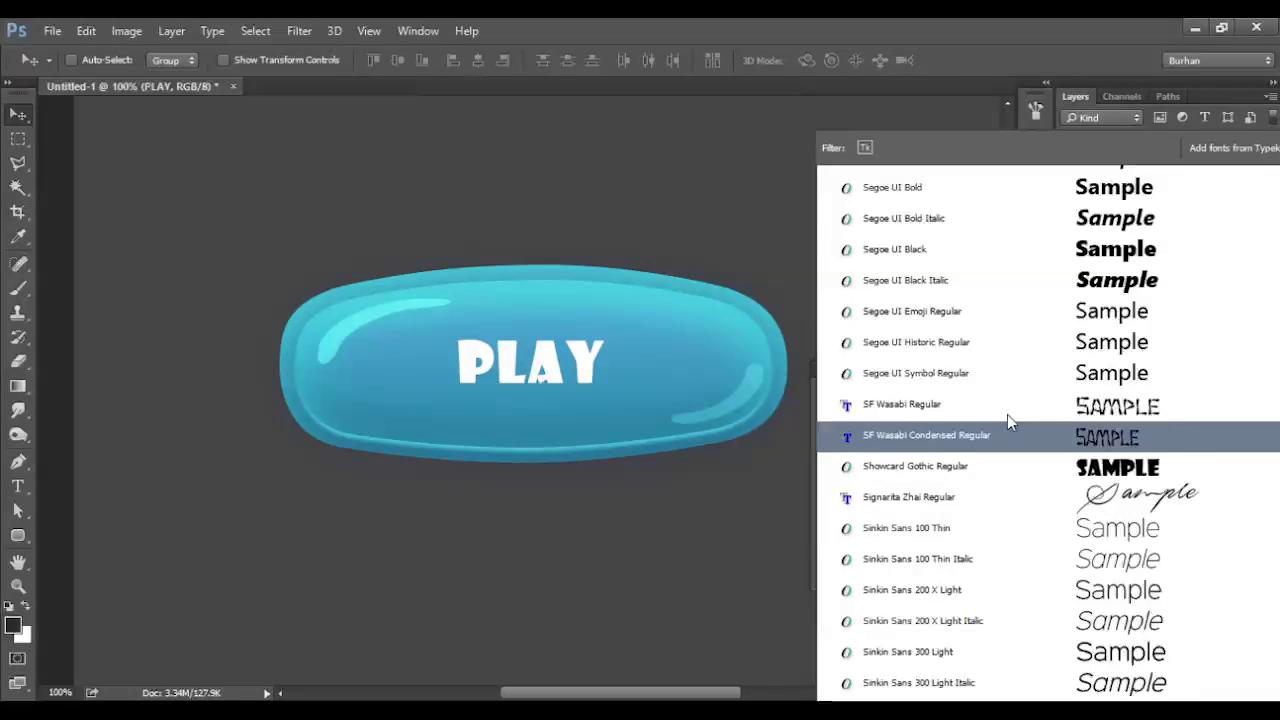
pyautogui.scroll(2, 1007, 414)
pyautogui.scroll(2, 1007, 420)
pyautogui.scroll(3, 1008, 422)
pyautogui.scroll(2, 1008, 422)
pyautogui.scroll(2, 1008, 422)
pyautogui.scroll(1, 1008, 422)
pyautogui.scroll(1, 995, 376)
pyautogui.scroll(6, 995, 378)
pyautogui.scroll(3, 995, 380)
pyautogui.scroll(1, 995, 380)
pyautogui.scroll(4, 995, 380)
pyautogui.scroll(7, 995, 380)
pyautogui.scroll(2, 995, 380)
pyautogui.scroll(2, 995, 380)
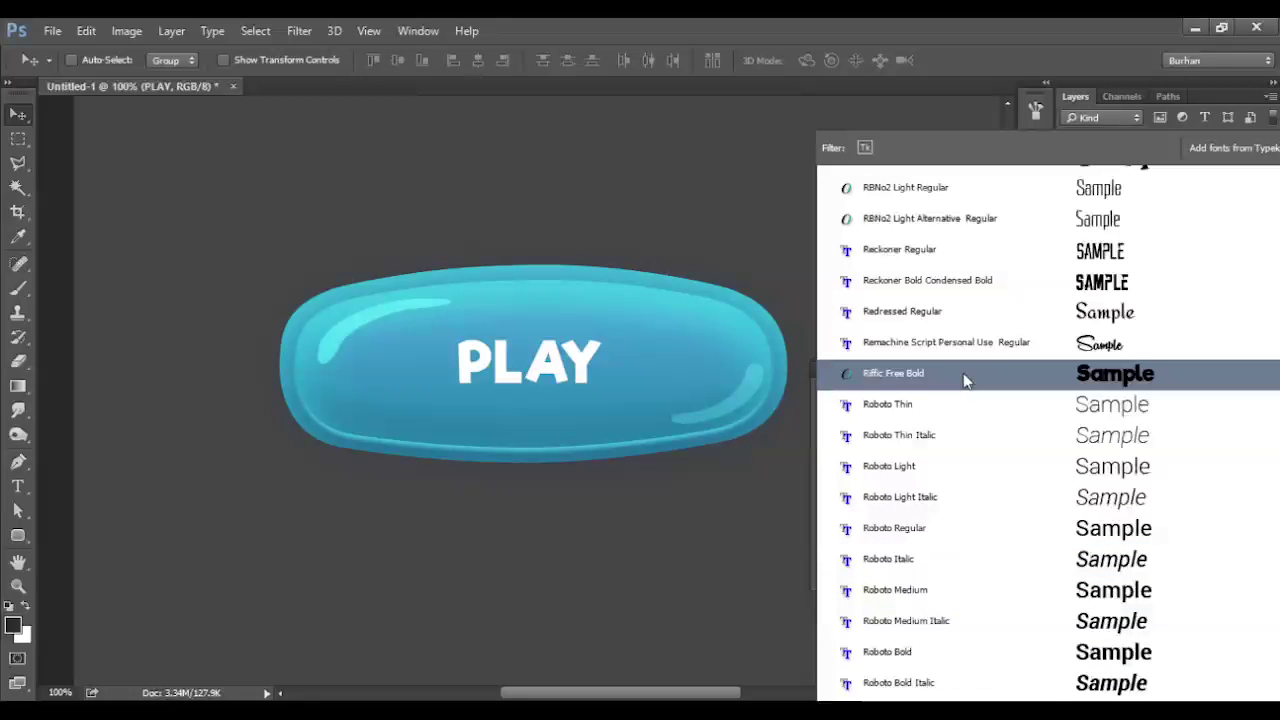
pyautogui.click(965, 378)
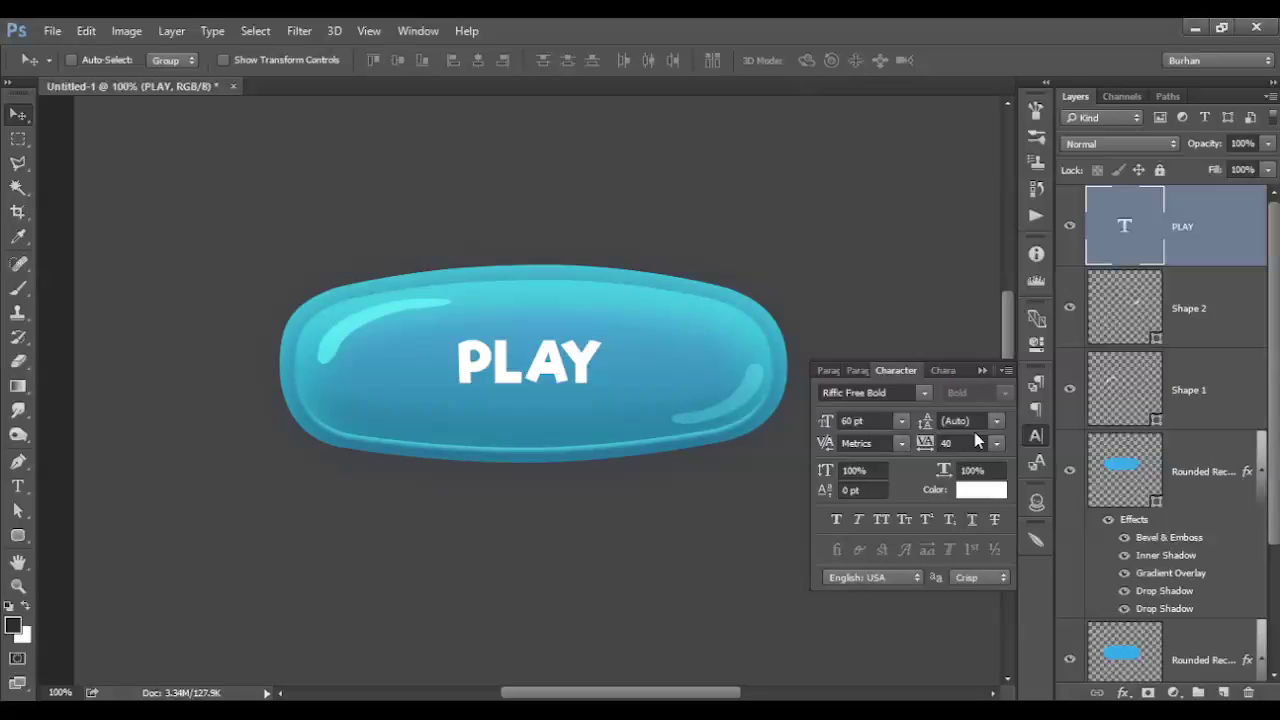
# - Set PLAY's tracking to 260 and its size to 80 pt
pyautogui.click(927, 446)
pyautogui.moveTo(929, 447); pyautogui.dragTo(927, 451)
pyautogui.moveTo(821, 423); pyautogui.dragTo(829, 423)
pyautogui.hotkey('ctrl', '-')
pyautogui.hotkey('ctrl', '-')
pyautogui.hotkey('ctrl', '-')
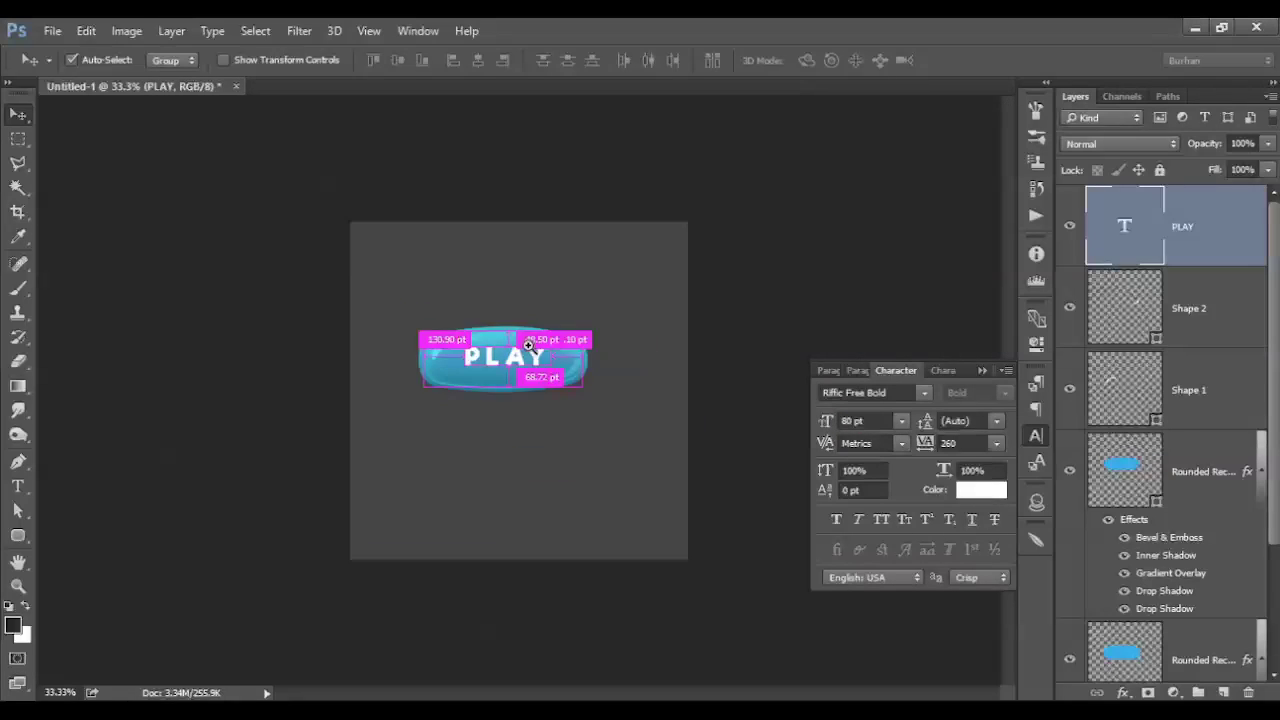
pyautogui.hotkey('ctrl', '+')
pyautogui.hotkey('ctrl', '+')
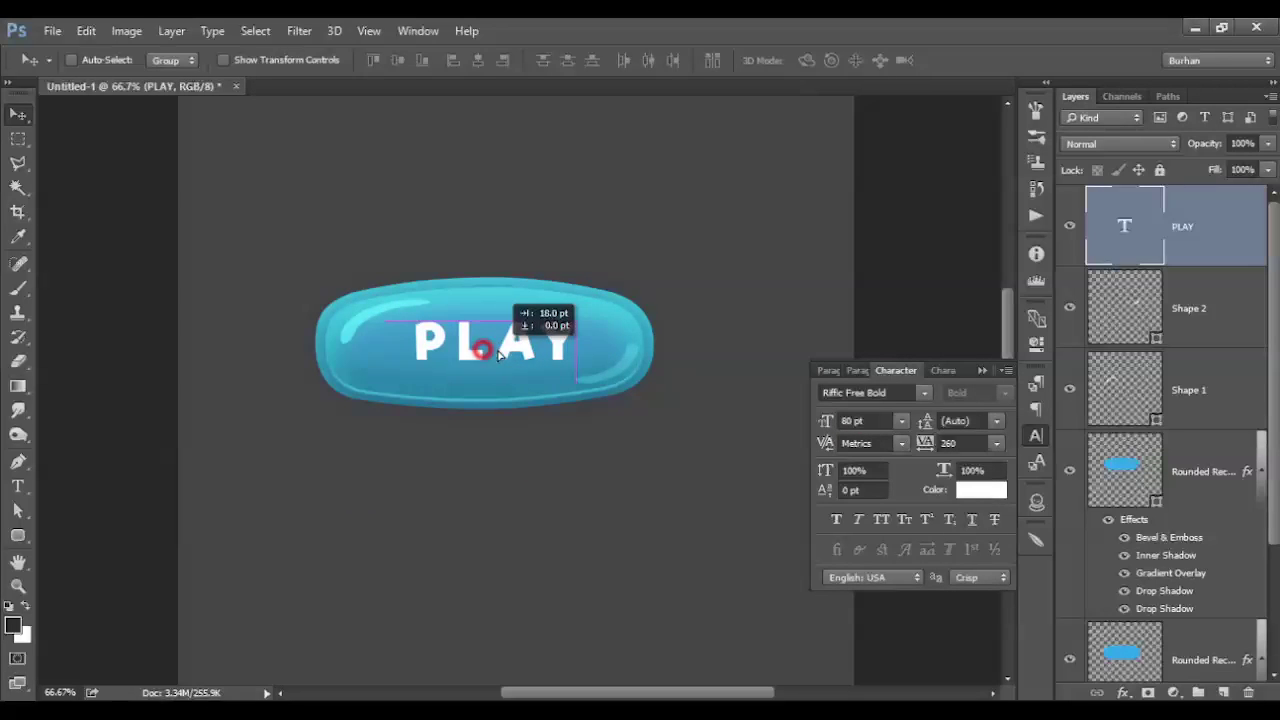
# - Centre PLAY horizontally and vertically on the button shape's selection, then deselect
pyautogui.keyDown('ctrl'); pyautogui.click(1124, 465); pyautogui.keyUp('ctrl')
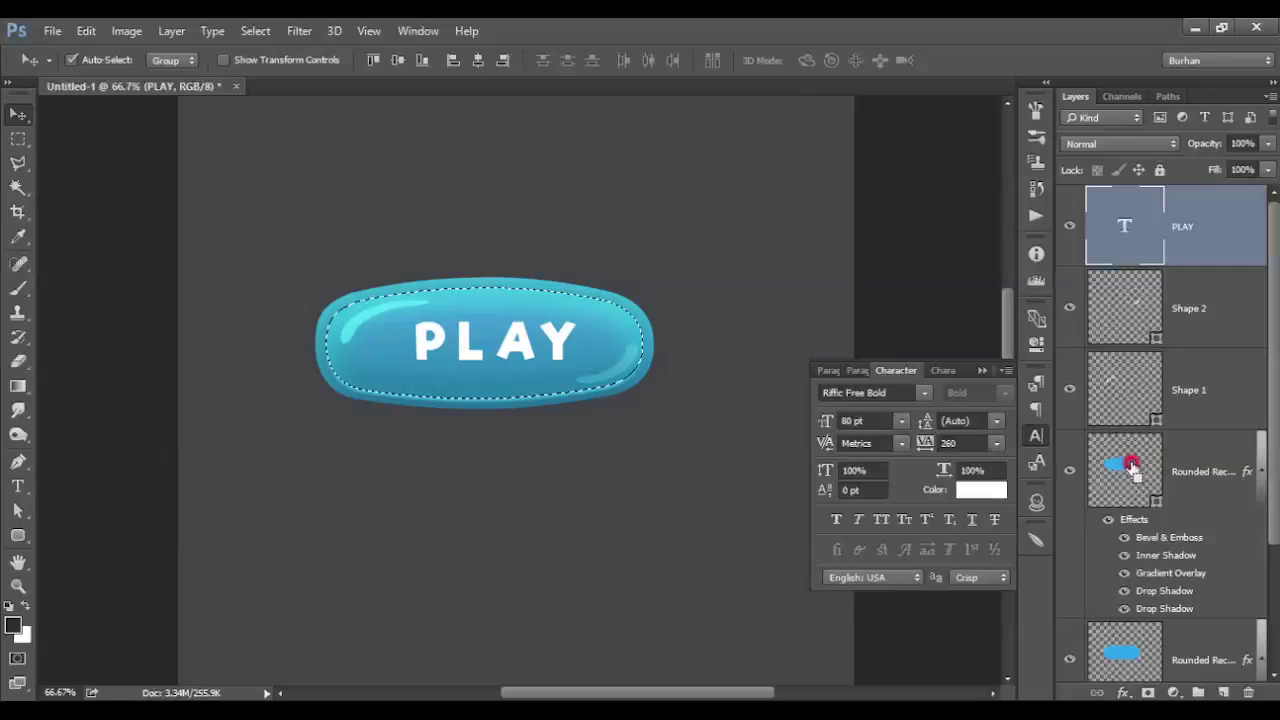
pyautogui.click(478, 60)
pyautogui.click(397, 60)
pyautogui.hotkey('ctrl', 'd')
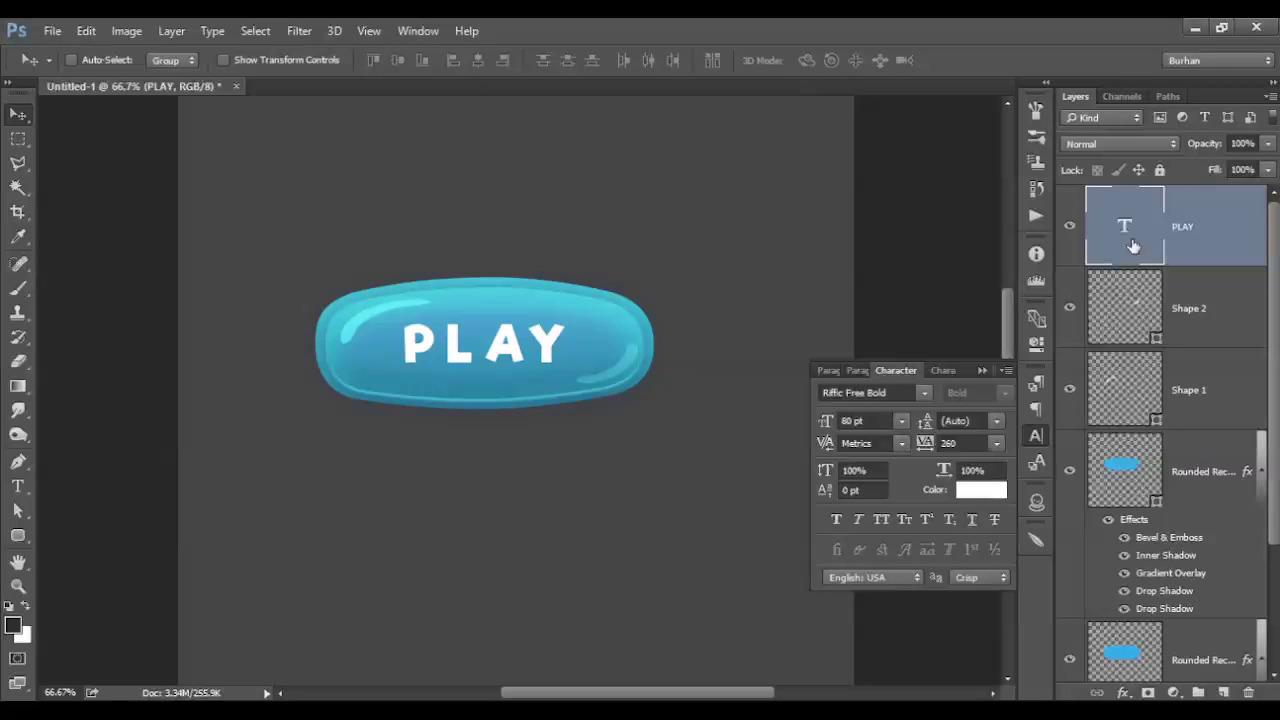
pyautogui.doubleClick(1124, 224)
pyautogui.click(806, 62)
pyautogui.press('v')
# - Scroll the Layers panel and open the lower button layer's effects
pyautogui.scroll(-1, 614, 391)
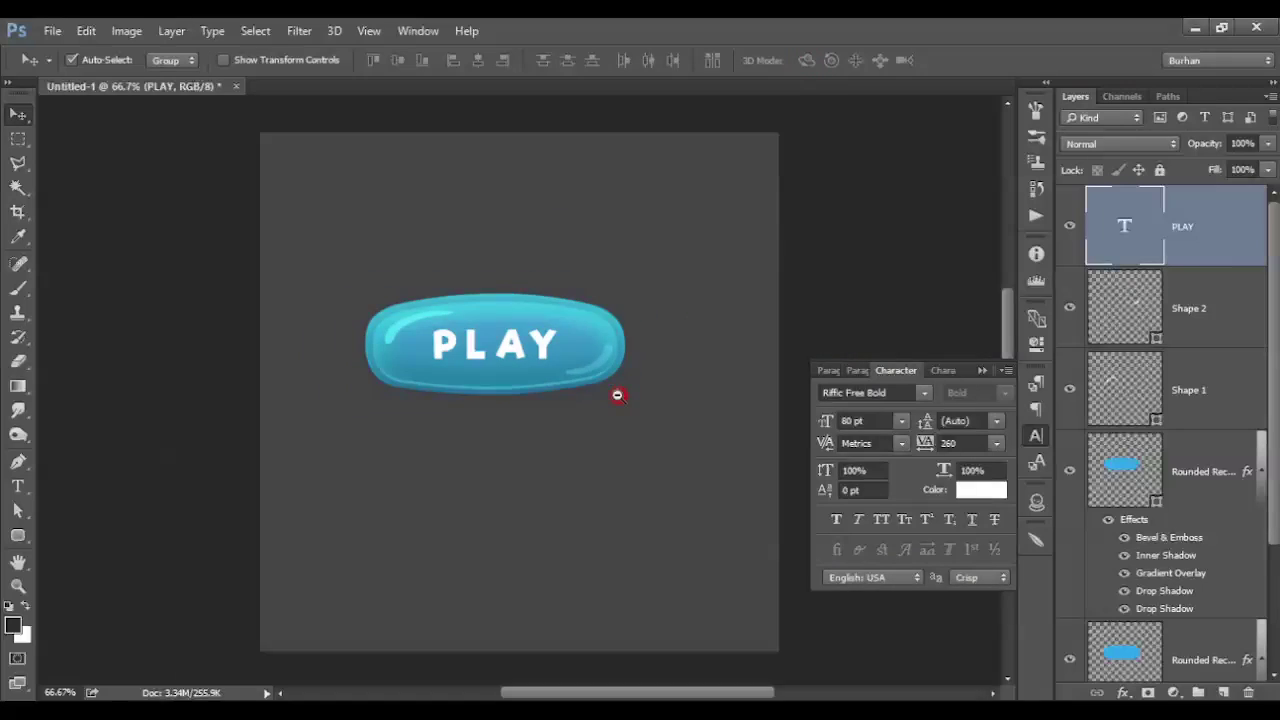
pyautogui.scroll(1, 580, 330)
pyautogui.scroll(1, 528, 280)
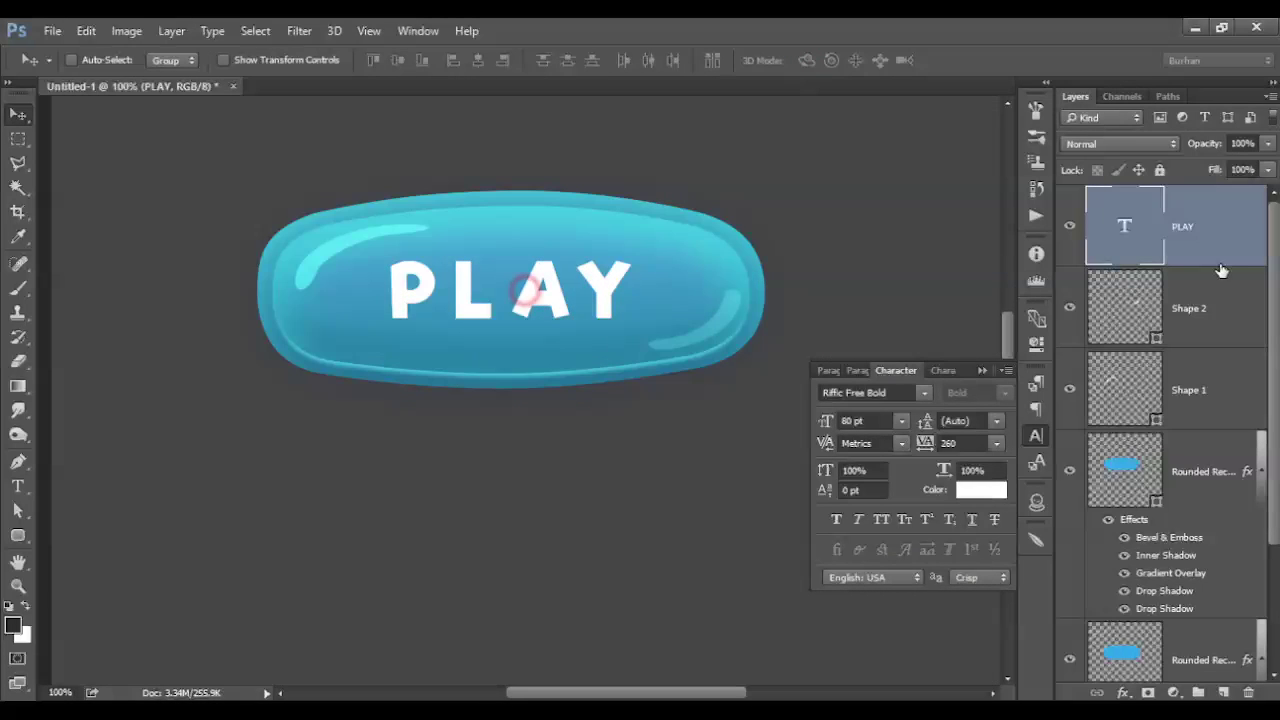
pyautogui.scroll(-3, 1210, 330)
pyautogui.doubleClick(1143, 540)
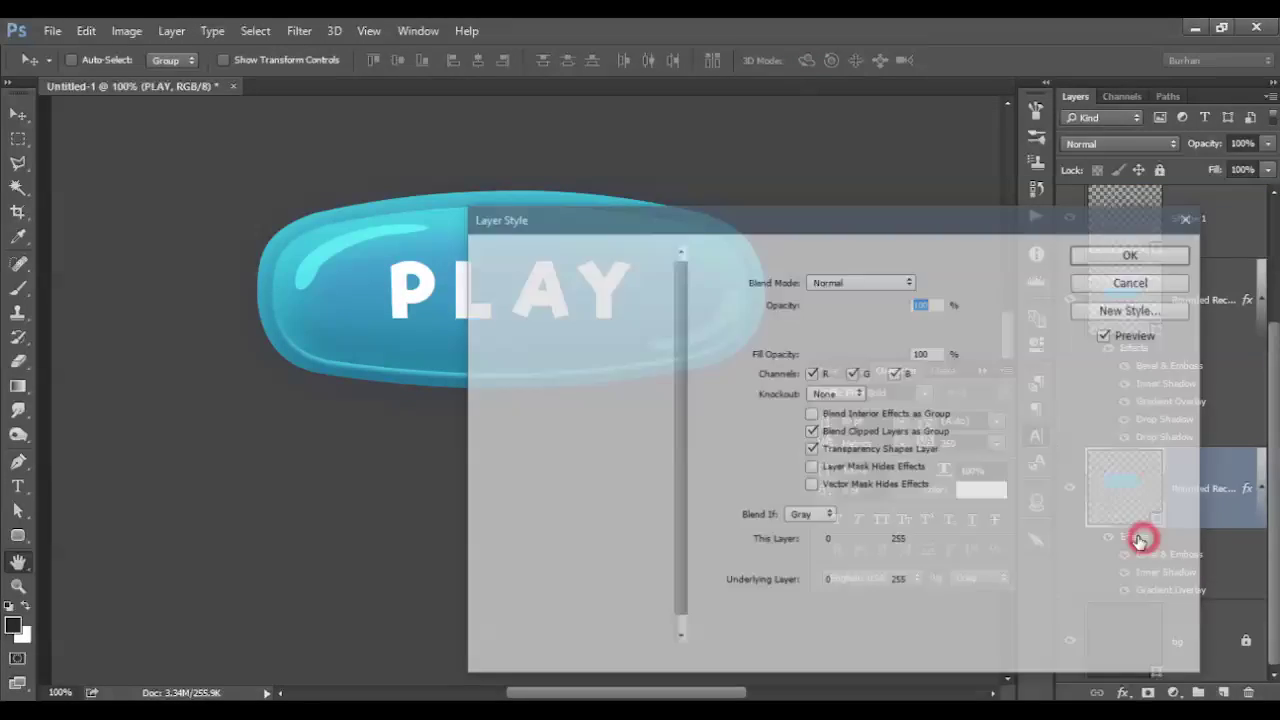
# - Enable a second Inner Shadow with Normal blend, 100% opacity, thin size and no choke
pyautogui.moveTo(788, 205); pyautogui.dragTo(1031, 174)
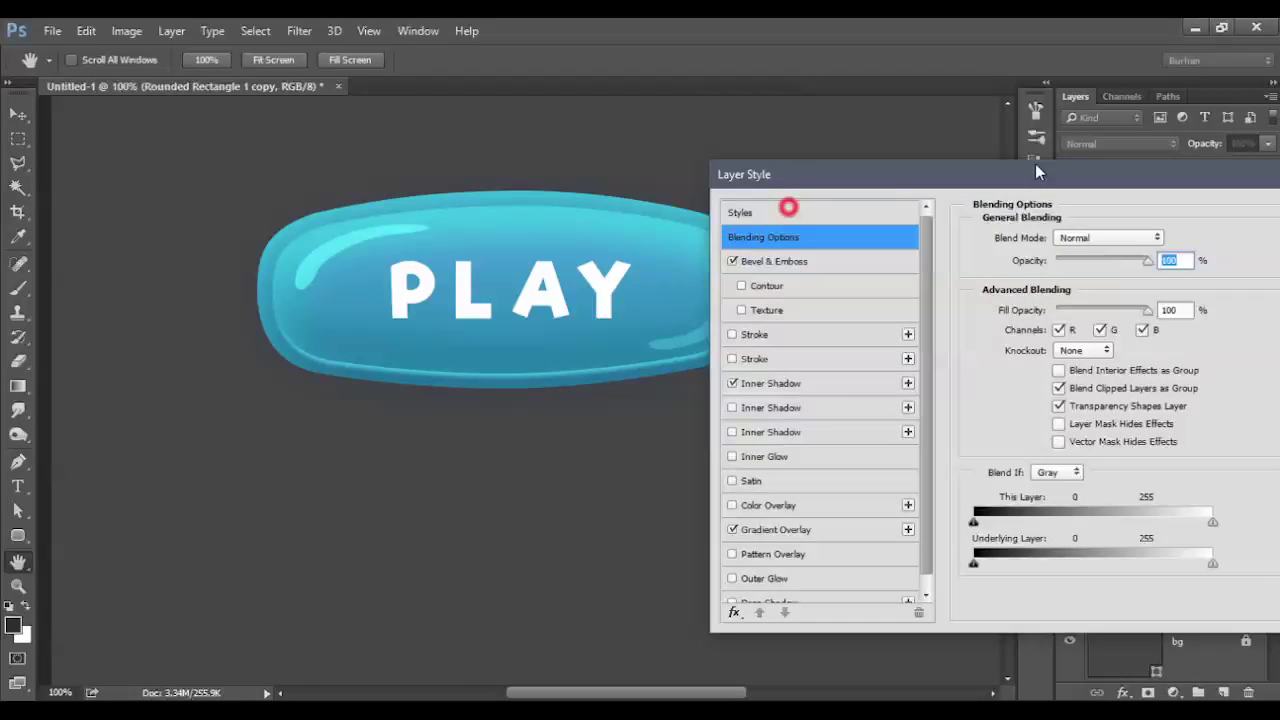
pyautogui.click(806, 408)
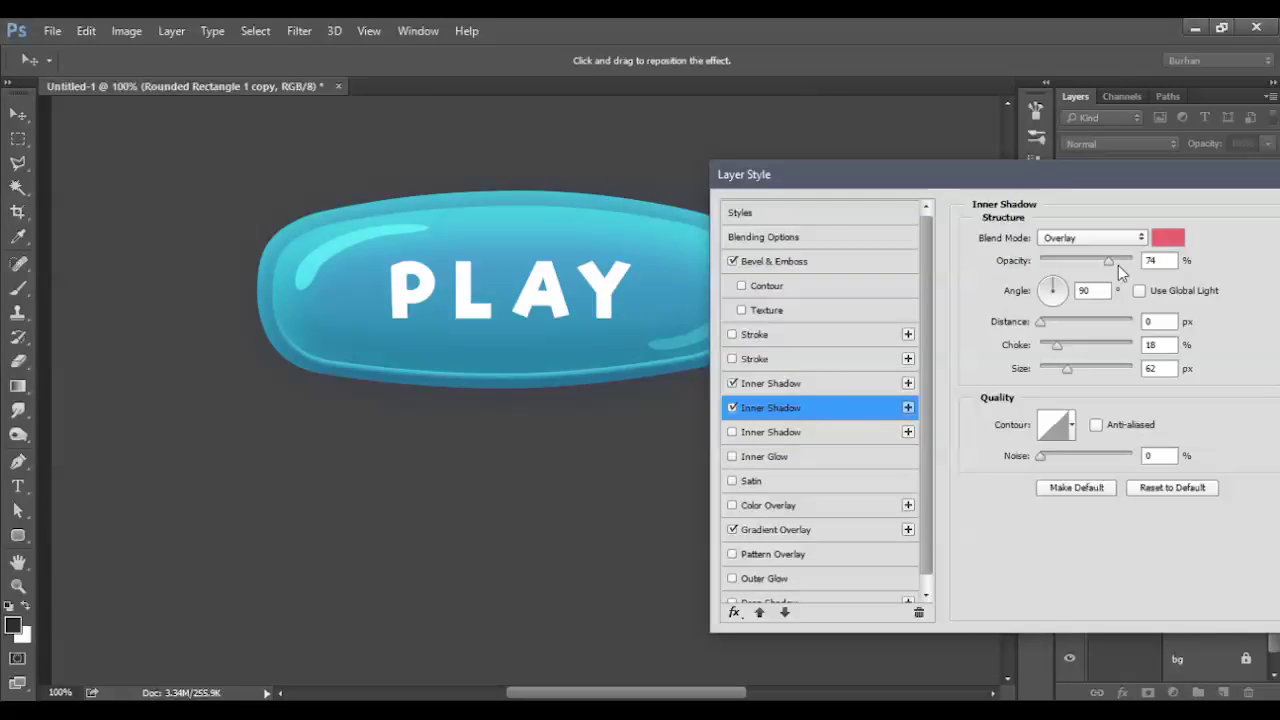
pyautogui.moveTo(1115, 262); pyautogui.dragTo(1138, 260)
pyautogui.click(1100, 237)
pyautogui.click(1090, 241)
pyautogui.moveTo(1067, 370); pyautogui.dragTo(1032, 355)
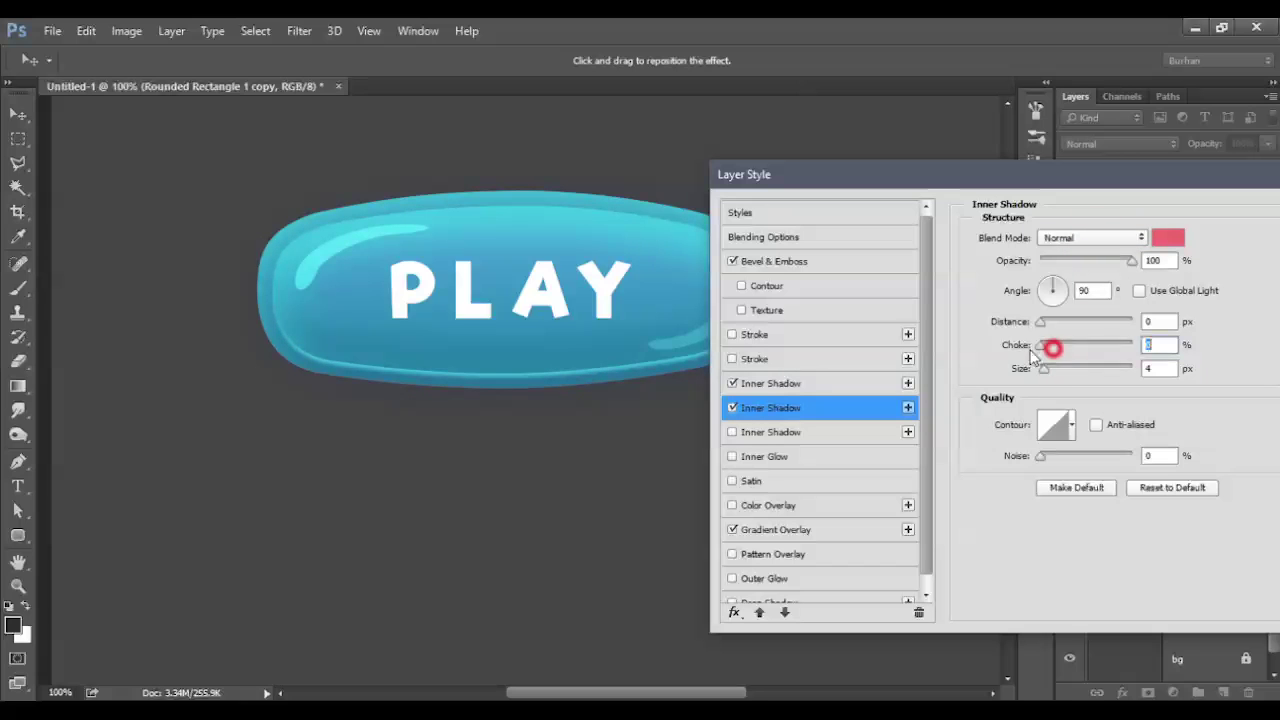
# - Make the inner shadow black, lower its opacity slightly, and apply the layer style
pyautogui.click(1168, 237)
pyautogui.moveTo(798, 460); pyautogui.dragTo(748, 492)
pyautogui.click(1196, 240)
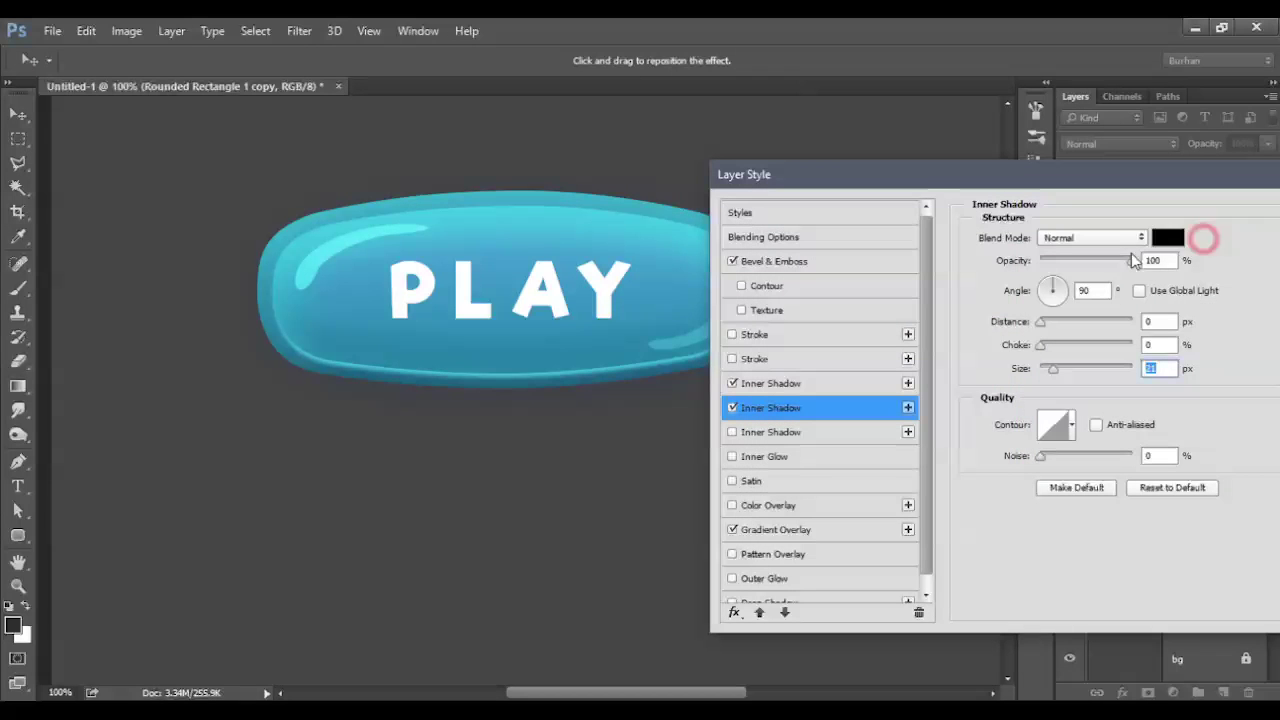
pyautogui.moveTo(1117, 188); pyautogui.dragTo(1018, 143)
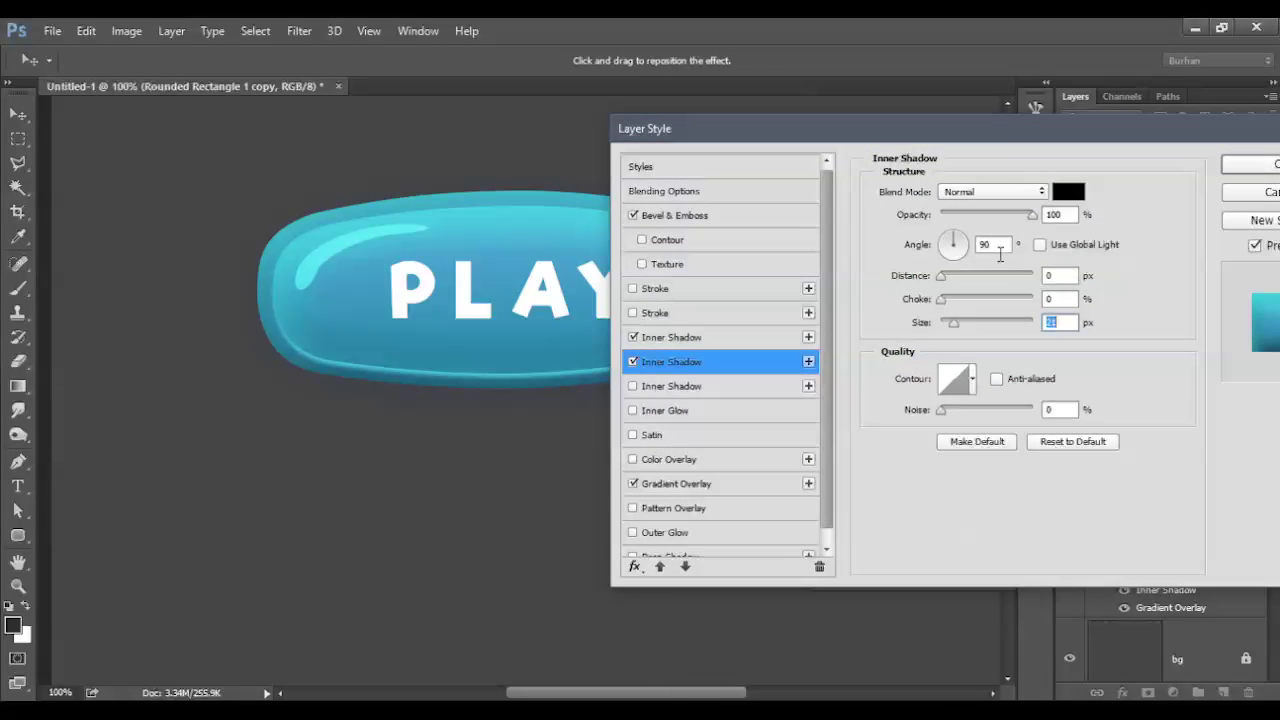
pyautogui.moveTo(1036, 218); pyautogui.dragTo(1018, 215)
pyautogui.click(808, 337)
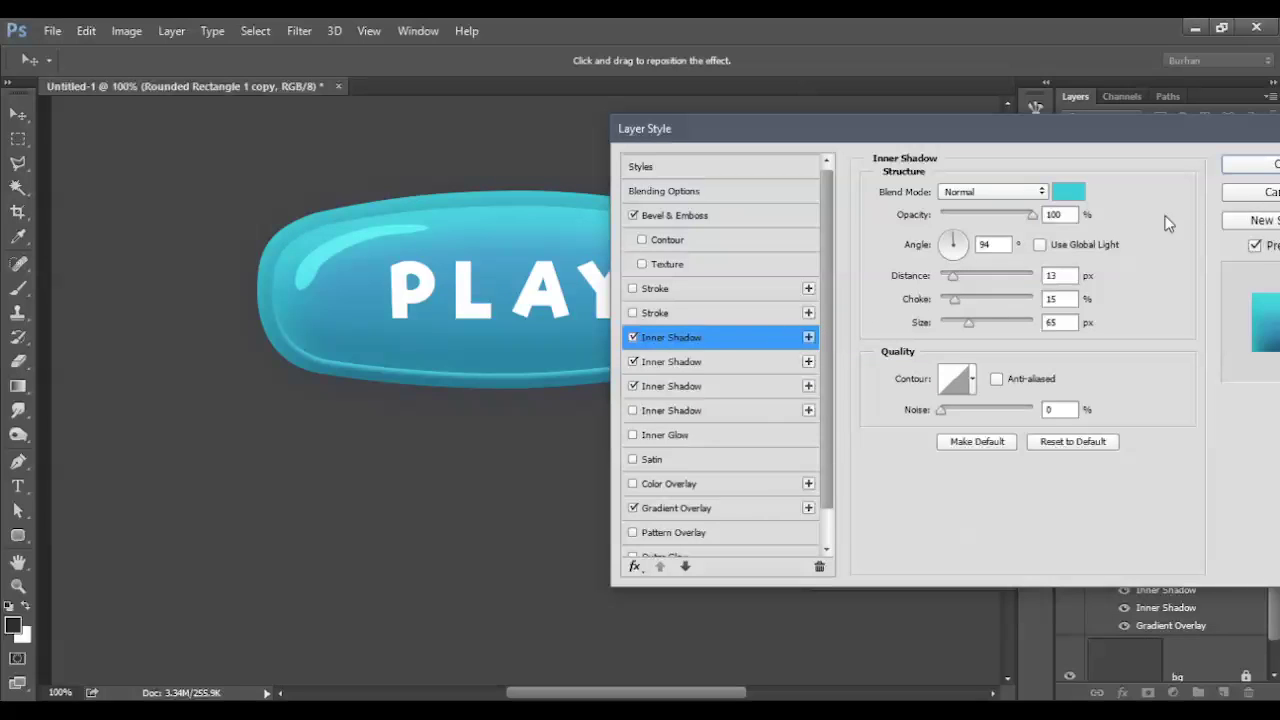
pyautogui.click(1256, 166)
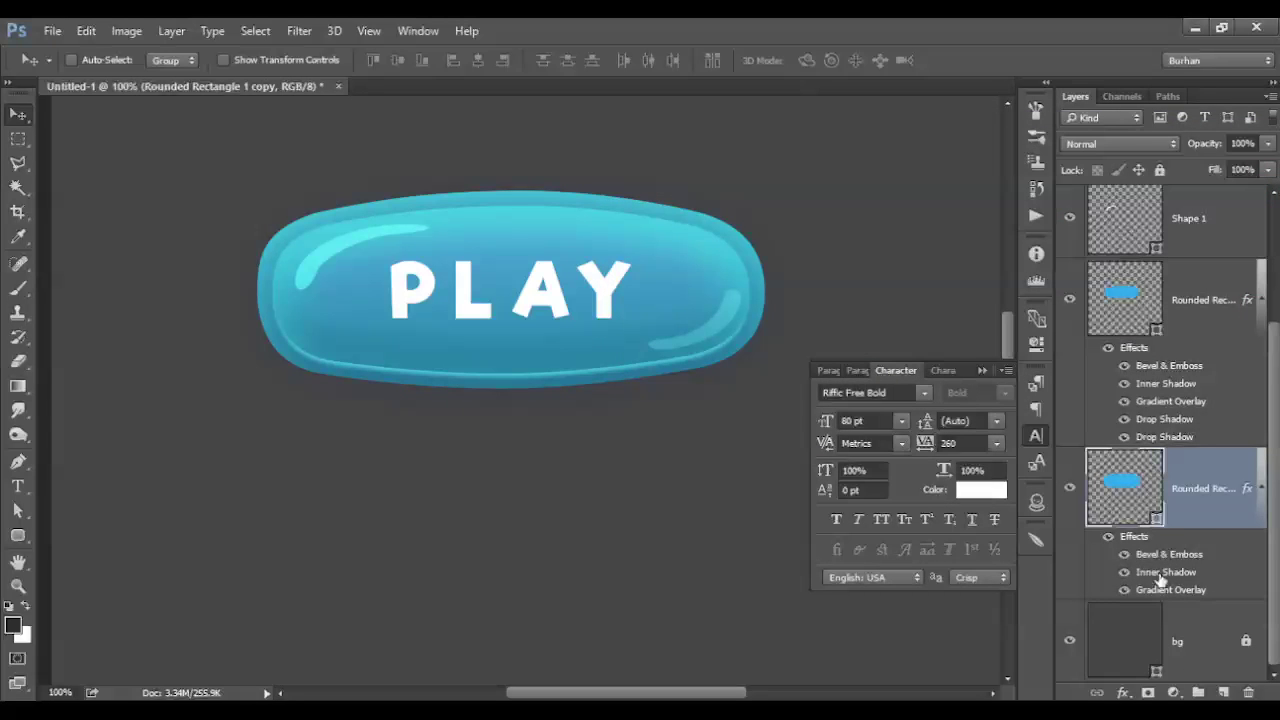
# - Add another black Inner Shadow to the lower button layer with smaller size and about -94° angle
pyautogui.doubleClick(1137, 540)
pyautogui.moveTo(586, 100); pyautogui.dragTo(1130, 163)
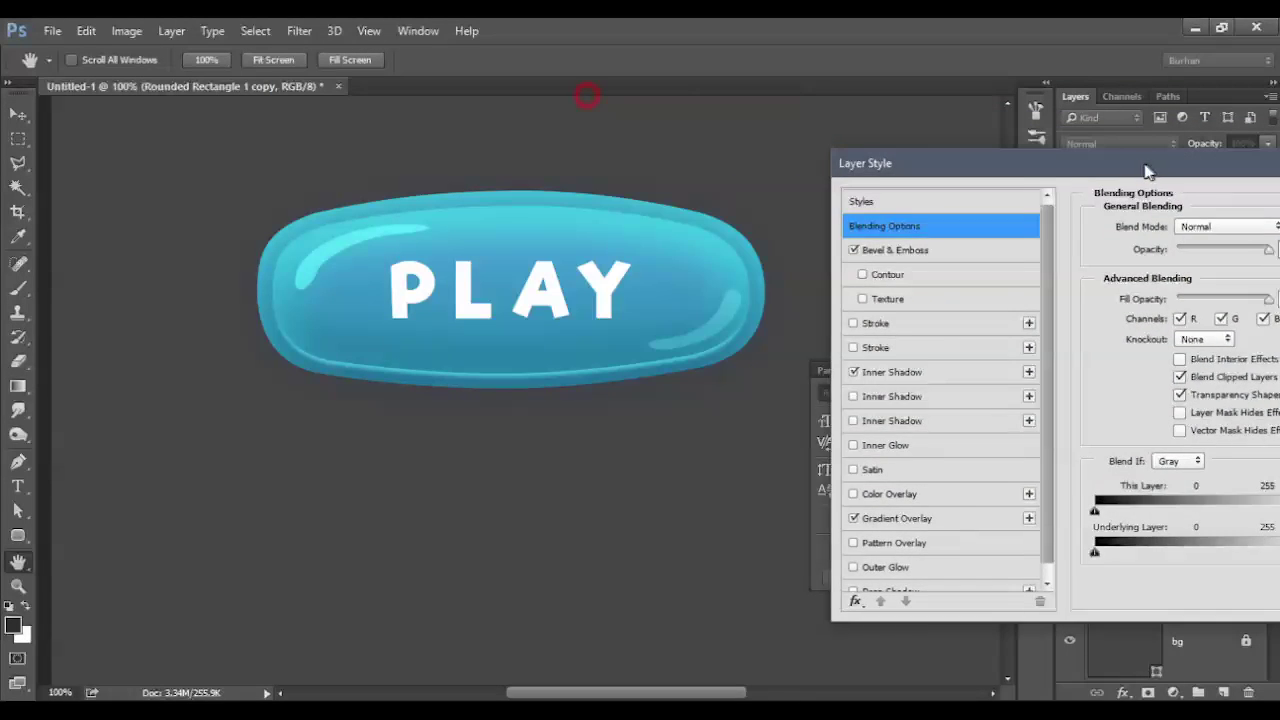
pyautogui.click(1018, 371)
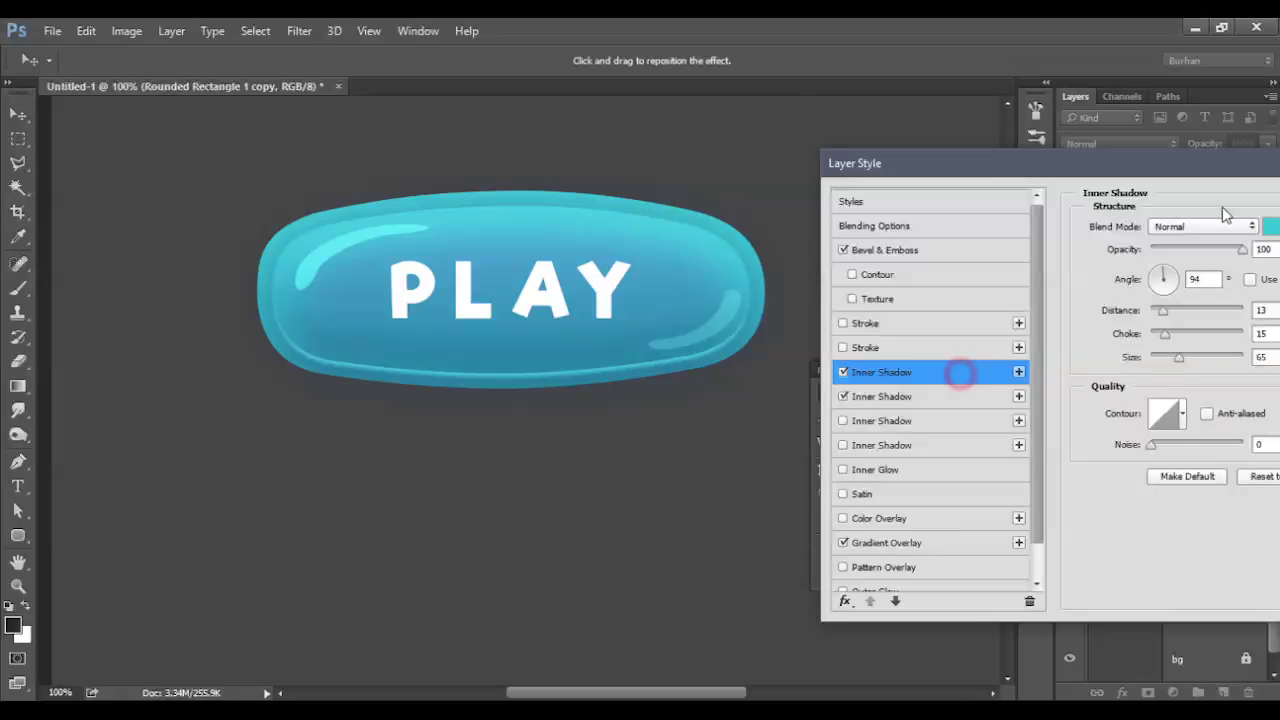
pyautogui.click(1270, 228)
pyautogui.write('000000')
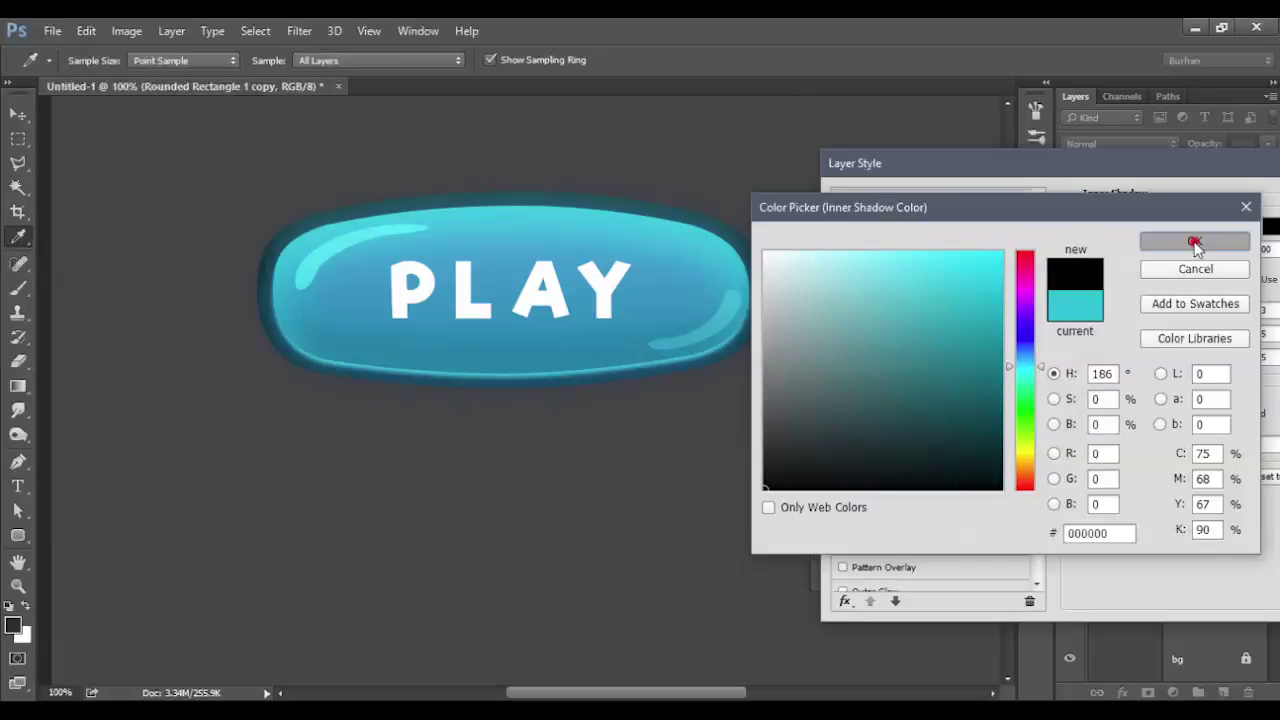
pyautogui.click(1193, 242)
pyautogui.moveTo(1176, 357)
pyautogui.mouseDown()
pyautogui.moveTo(1148, 340)
pyautogui.moveTo(1150, 356)
pyautogui.moveTo(1163, 291)
pyautogui.mouseUp()
pyautogui.moveTo(1142, 168); pyautogui.dragTo(1085, 175)
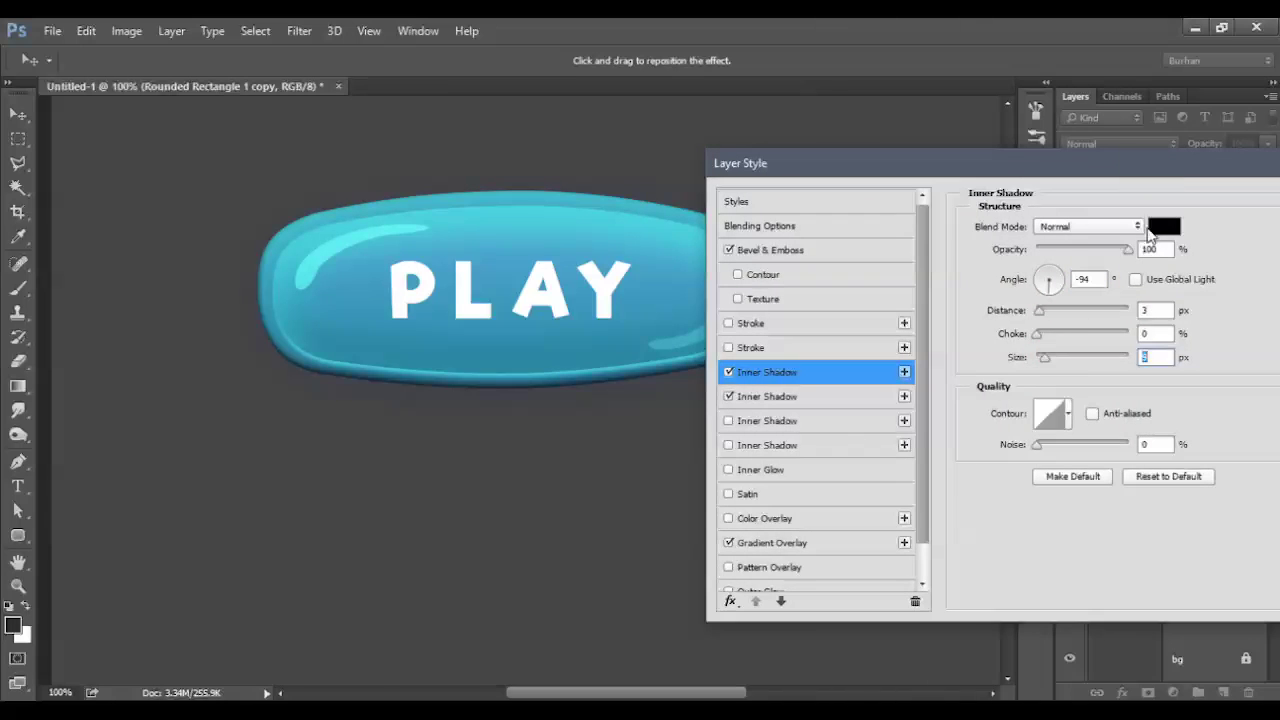
# - Change that inner shadow's colour to dark teal #235665 and apply the layer style
pyautogui.click(1153, 227)
pyautogui.click(603, 342)
pyautogui.click(971, 425)
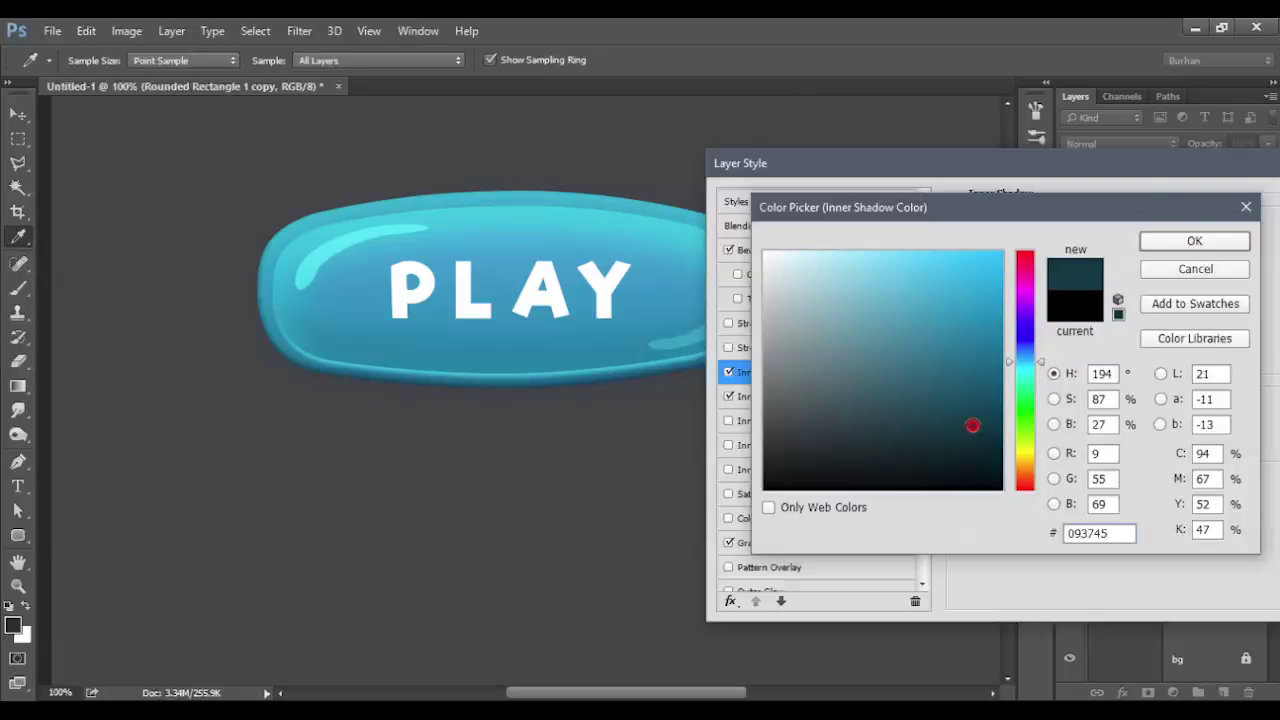
pyautogui.click(959, 400)
pyautogui.click(944, 389)
pyautogui.click(918, 396)
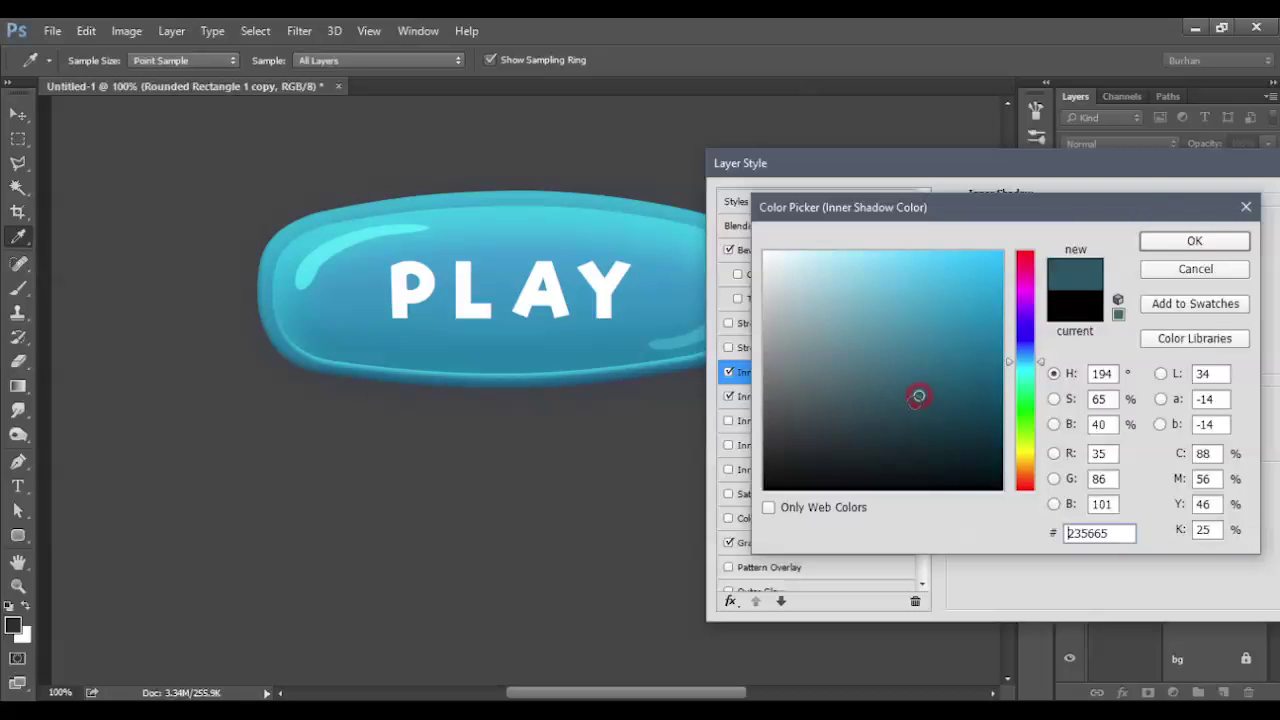
pyautogui.click(904, 389)
pyautogui.click(1168, 243)
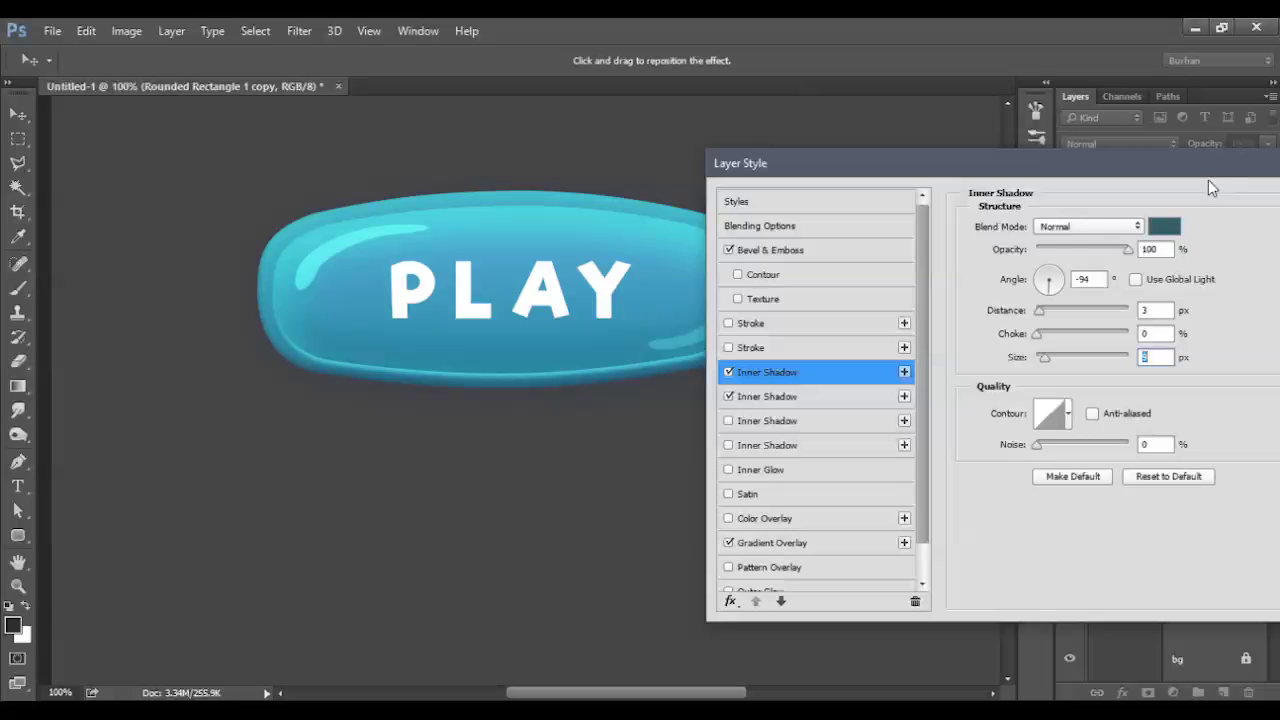
pyautogui.moveTo(1089, 154); pyautogui.dragTo(950, 182)
pyautogui.click(1234, 226)
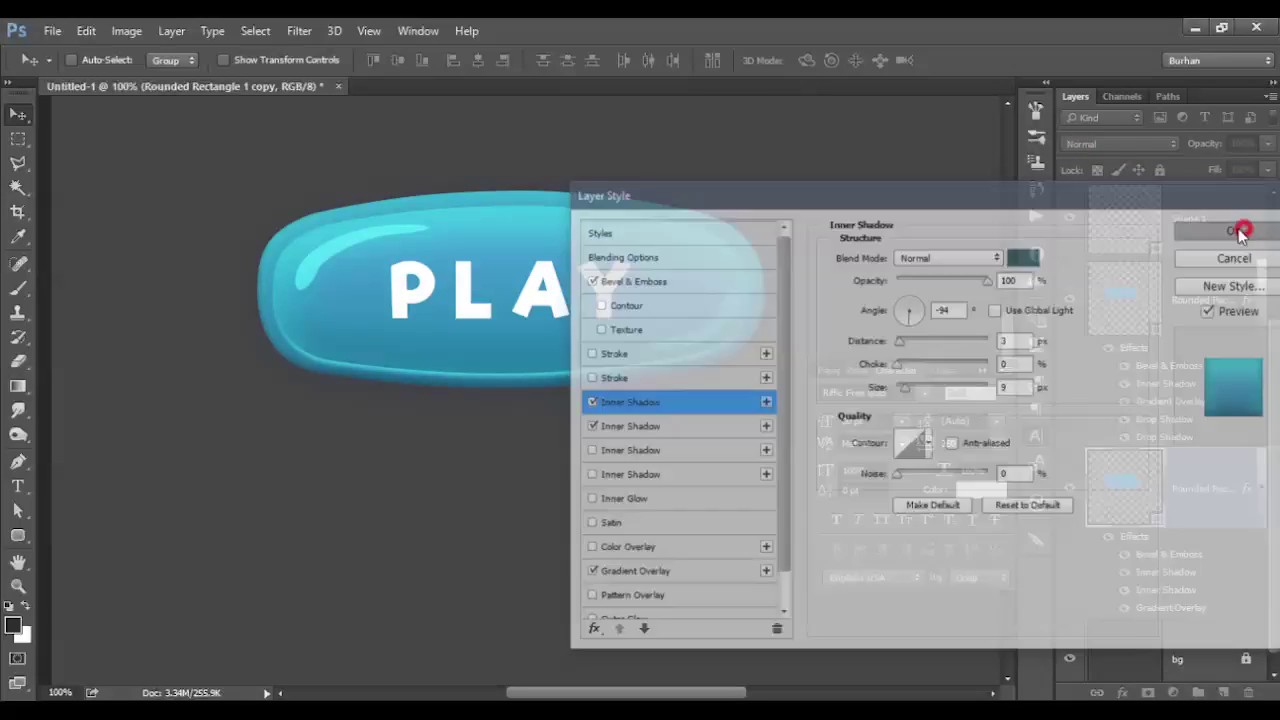
pyautogui.moveTo(603, 324); pyautogui.dragTo(618, 344)
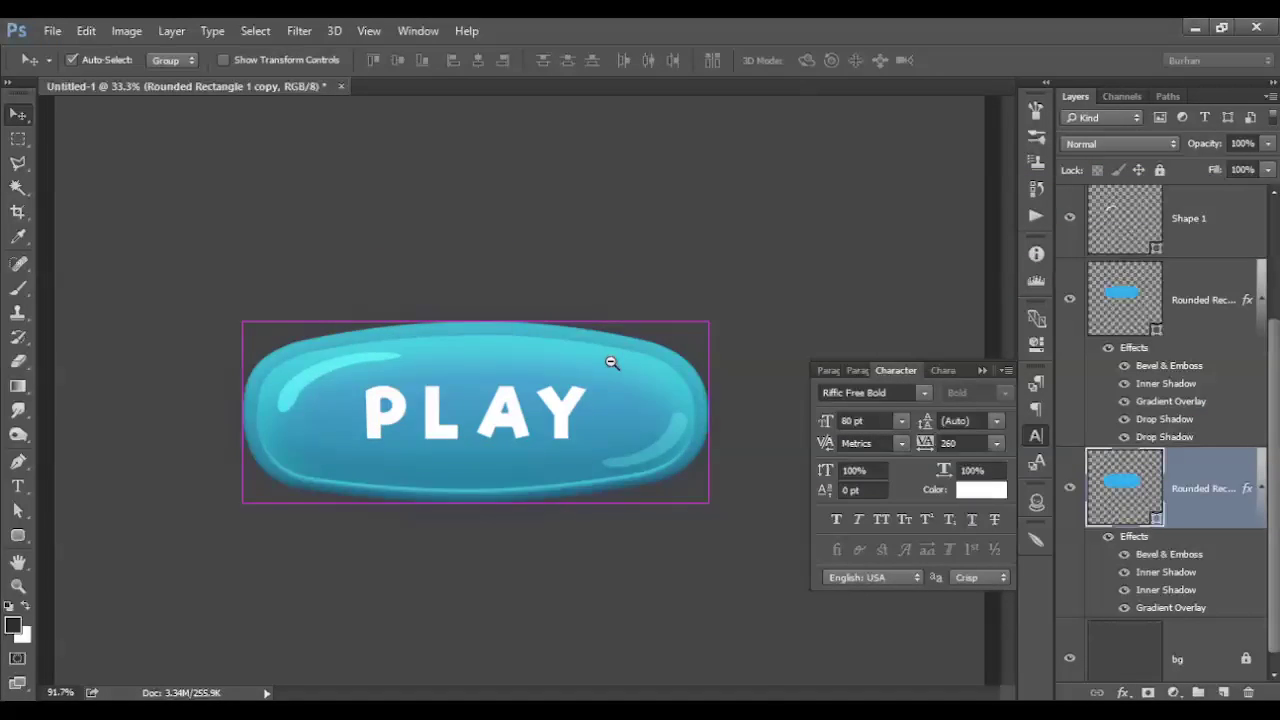
# - Toggle the first inner shadow on and off to compare, zooming closer on the PLAY button
pyautogui.click(1125, 573)
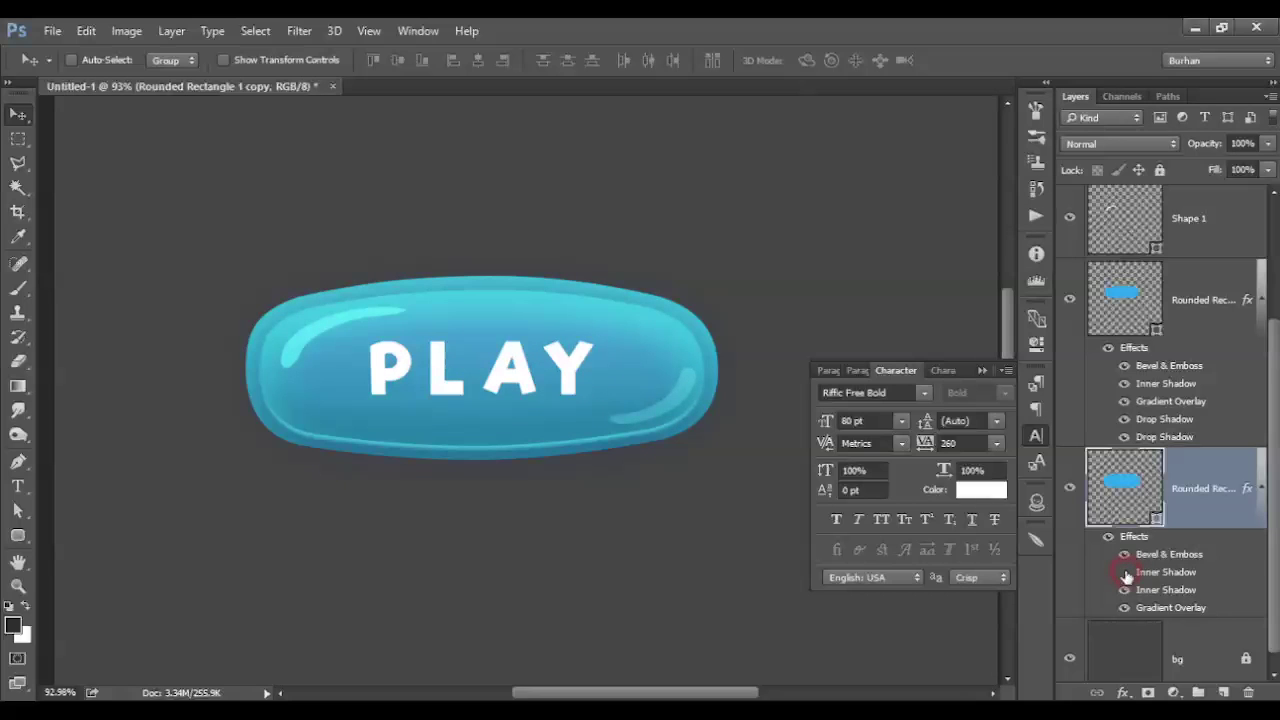
pyautogui.click(1125, 572)
pyautogui.click(1125, 572)
pyautogui.keyDown('alt'); pyautogui.click(483, 466); pyautogui.keyUp('alt')
pyautogui.keyDown('ctrl'); pyautogui.click(463, 251); pyautogui.keyUp('ctrl')
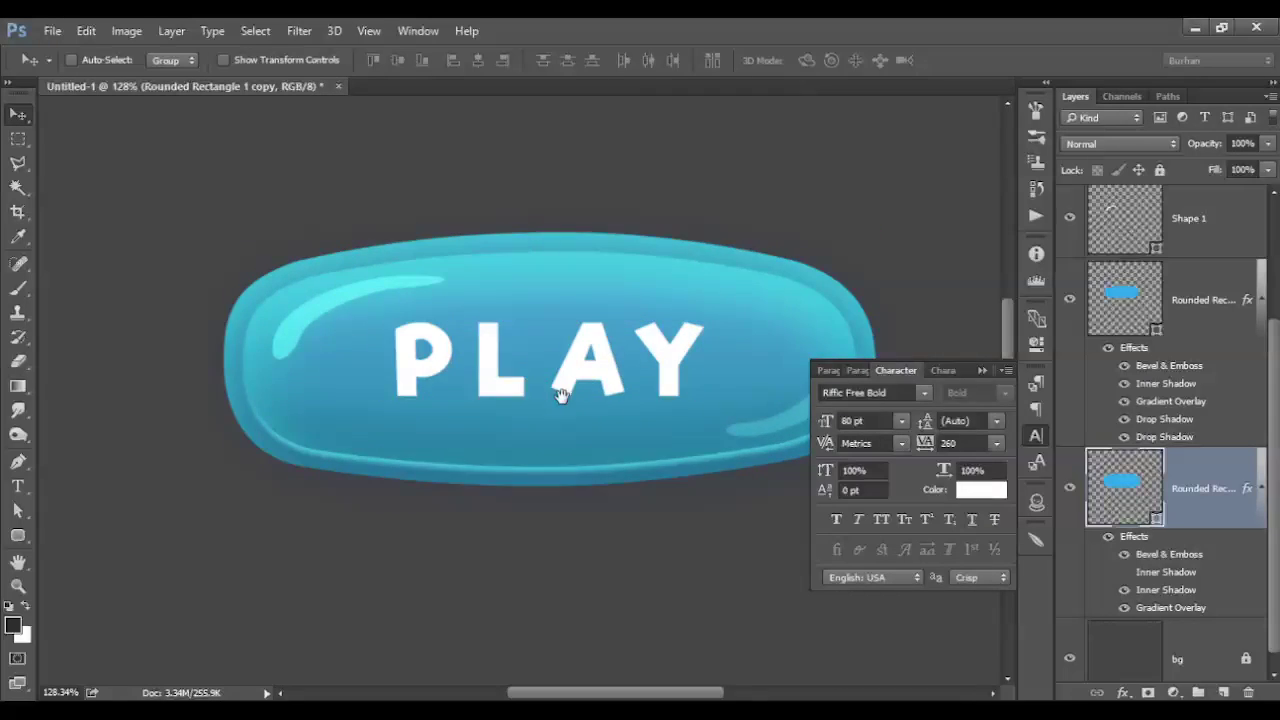
pyautogui.keyDown('ctrl'); pyautogui.click(559, 393); pyautogui.keyUp('ctrl')
pyautogui.click(1125, 572)
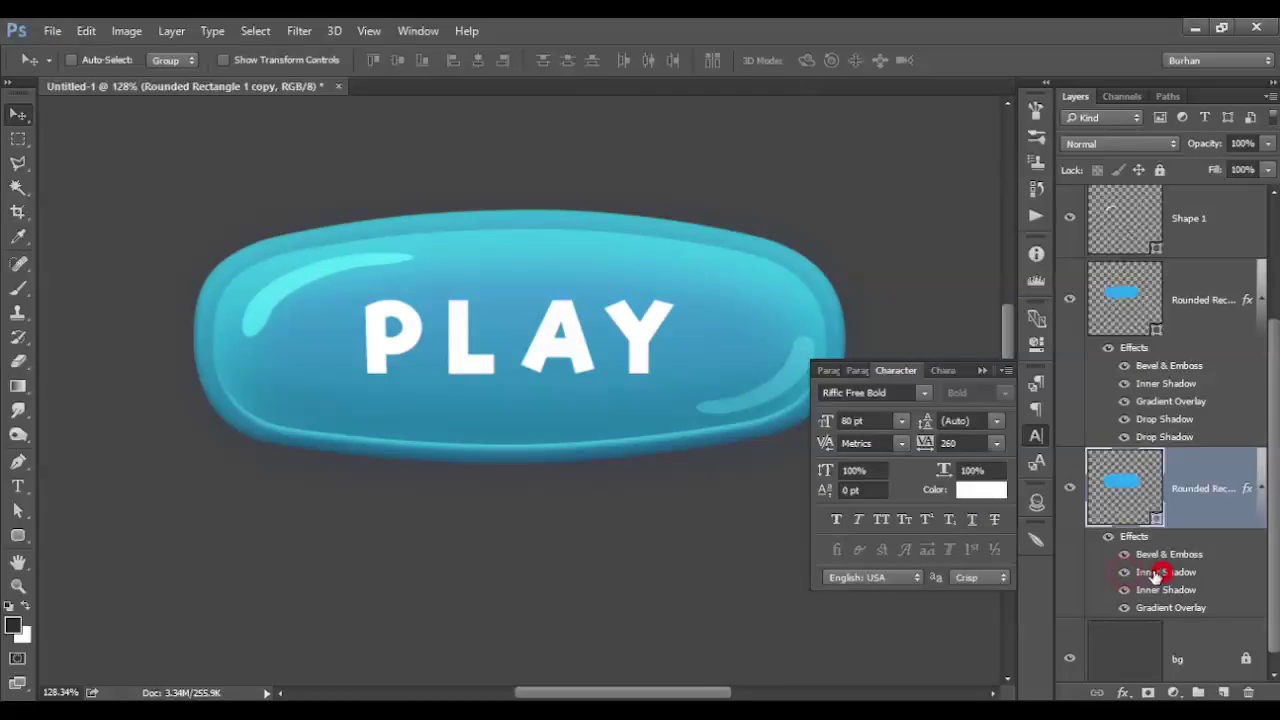
# - Set the first inner shadow to 90° angle, 2 px distance, 0 size and sampled cyan
pyautogui.doubleClick(1162, 572)
pyautogui.moveTo(829, 136); pyautogui.dragTo(1275, 176)
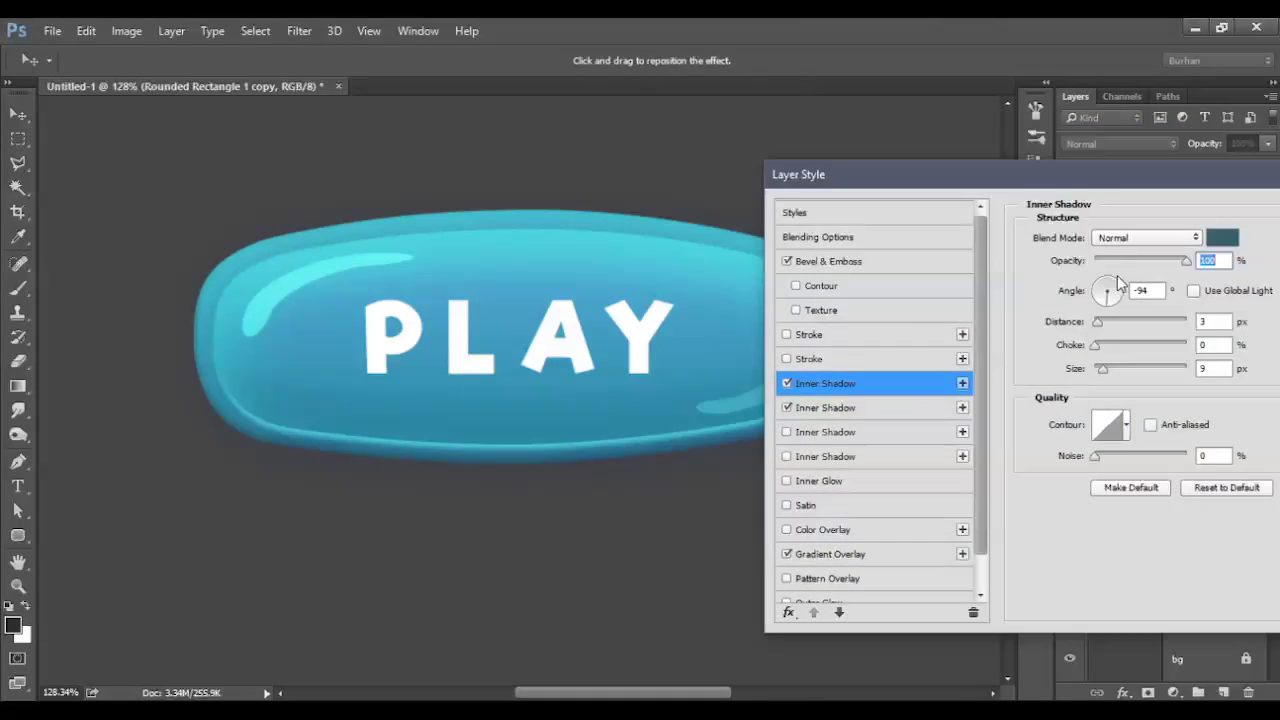
pyautogui.click(1108, 297)
pyautogui.moveTo(1099, 327)
pyautogui.mouseDown()
pyautogui.moveTo(1119, 322)
pyautogui.moveTo(1097, 322)
pyautogui.mouseUp()
pyautogui.click(1100, 366)
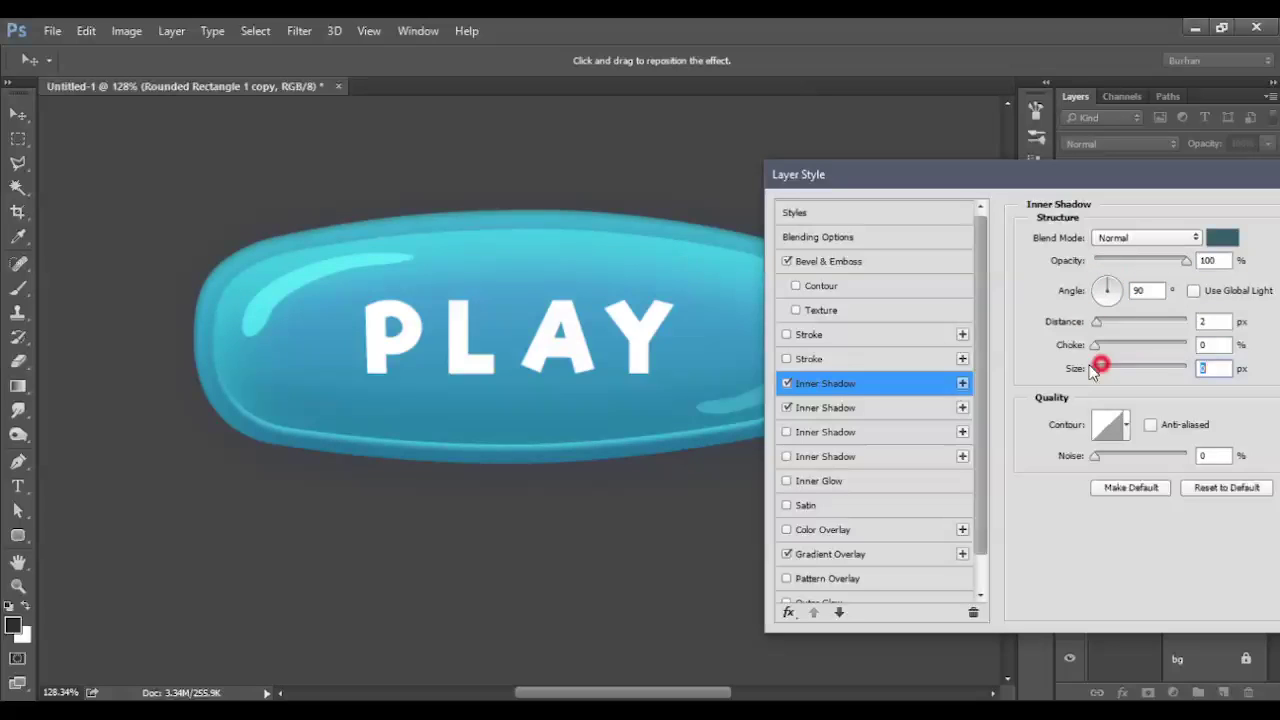
pyautogui.click(1100, 325)
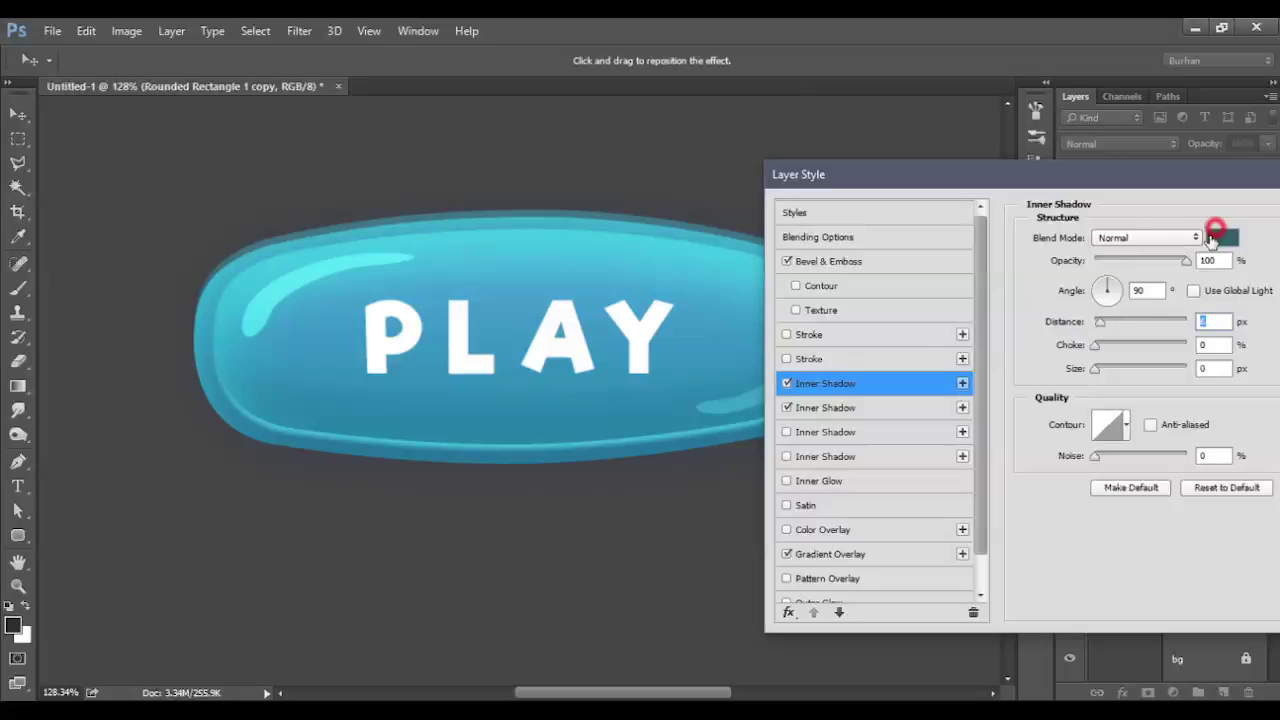
pyautogui.click(1213, 237)
pyautogui.click(297, 277)
pyautogui.click(1197, 240)
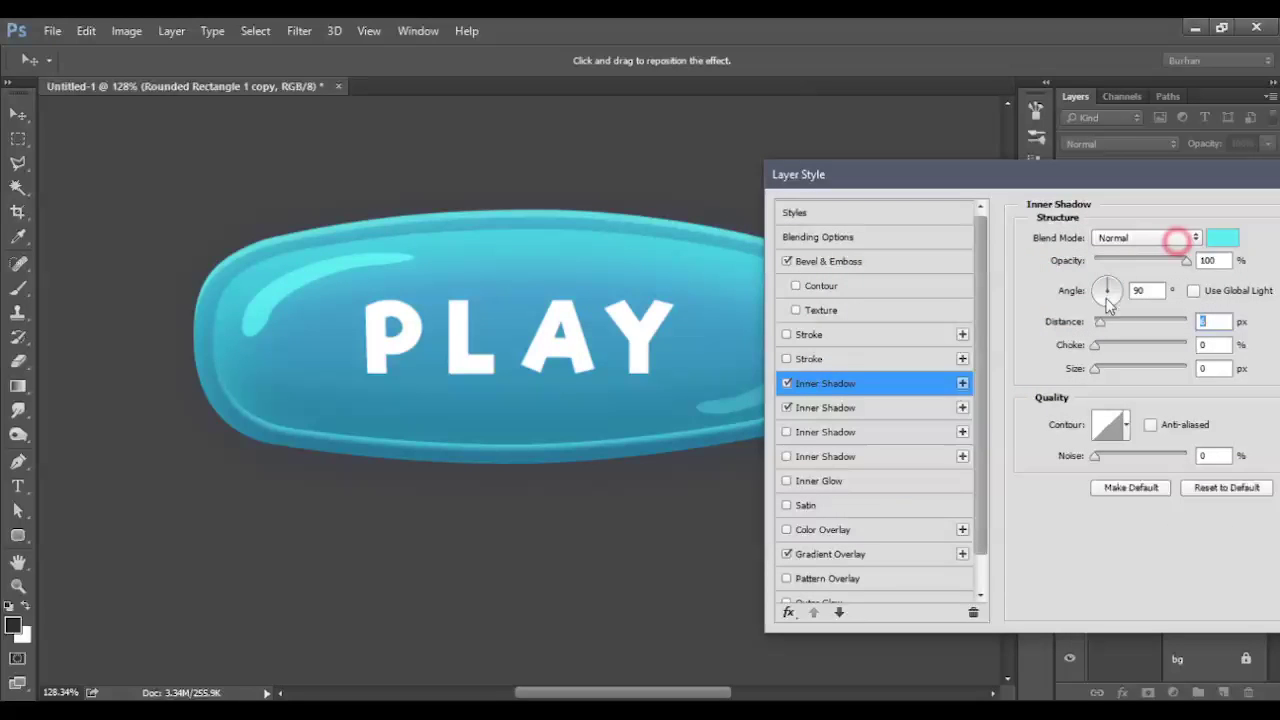
pyautogui.click(1098, 328)
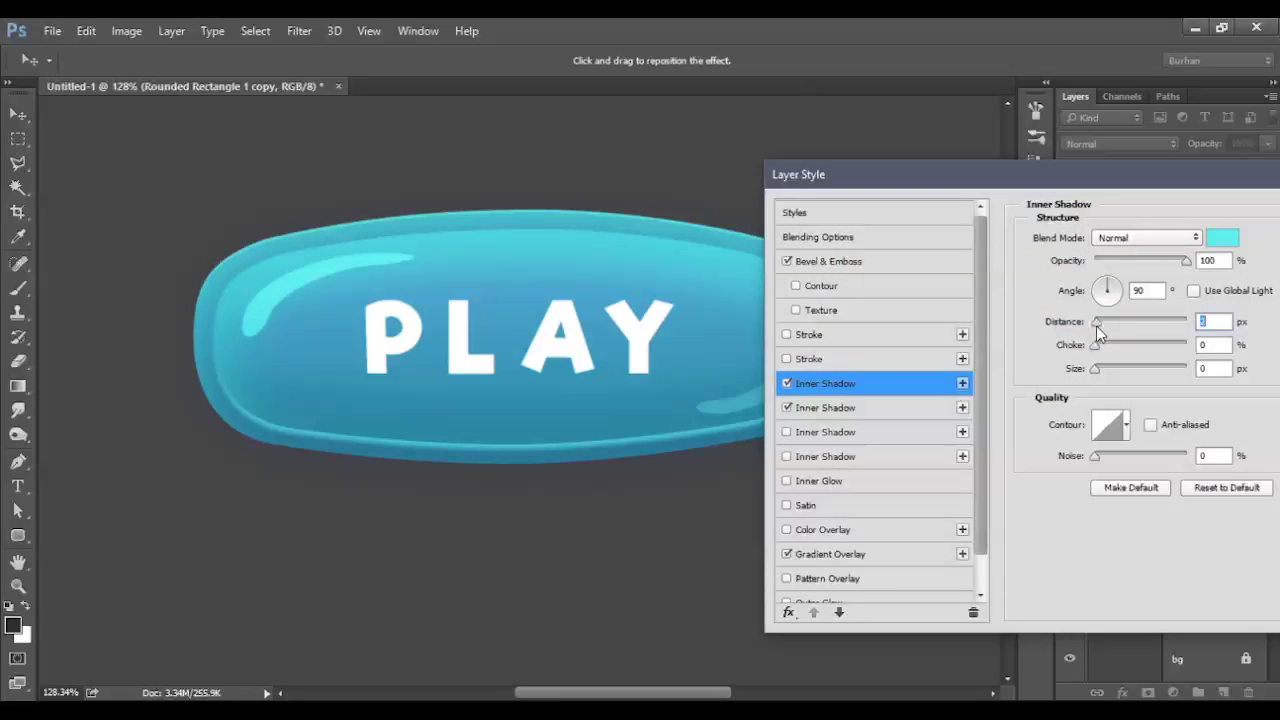
pyautogui.click(1098, 369)
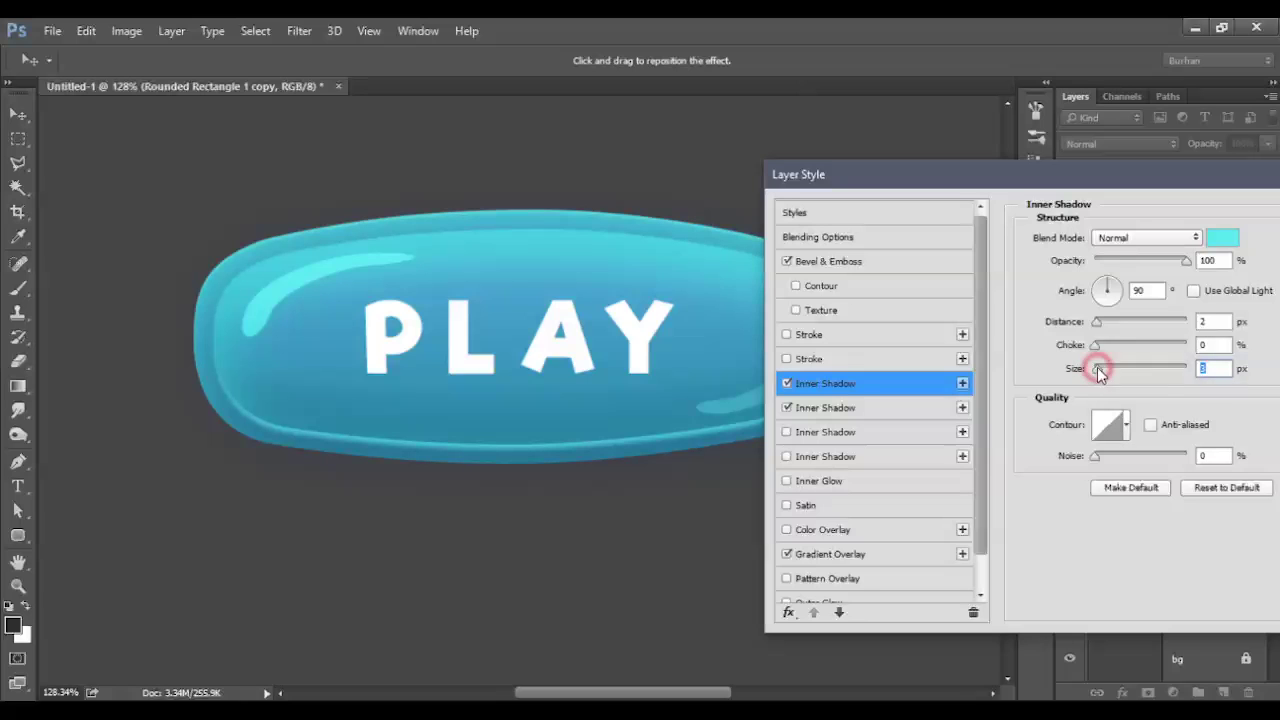
# - Add a light cyan #90f6ff inner shadow with 2 px distance and 3 px size, then apply
pyautogui.moveTo(1106, 185); pyautogui.dragTo(897, 210)
pyautogui.click(752, 411)
pyautogui.click(683, 413)
pyautogui.moveTo(813, 201); pyautogui.dragTo(981, 186)
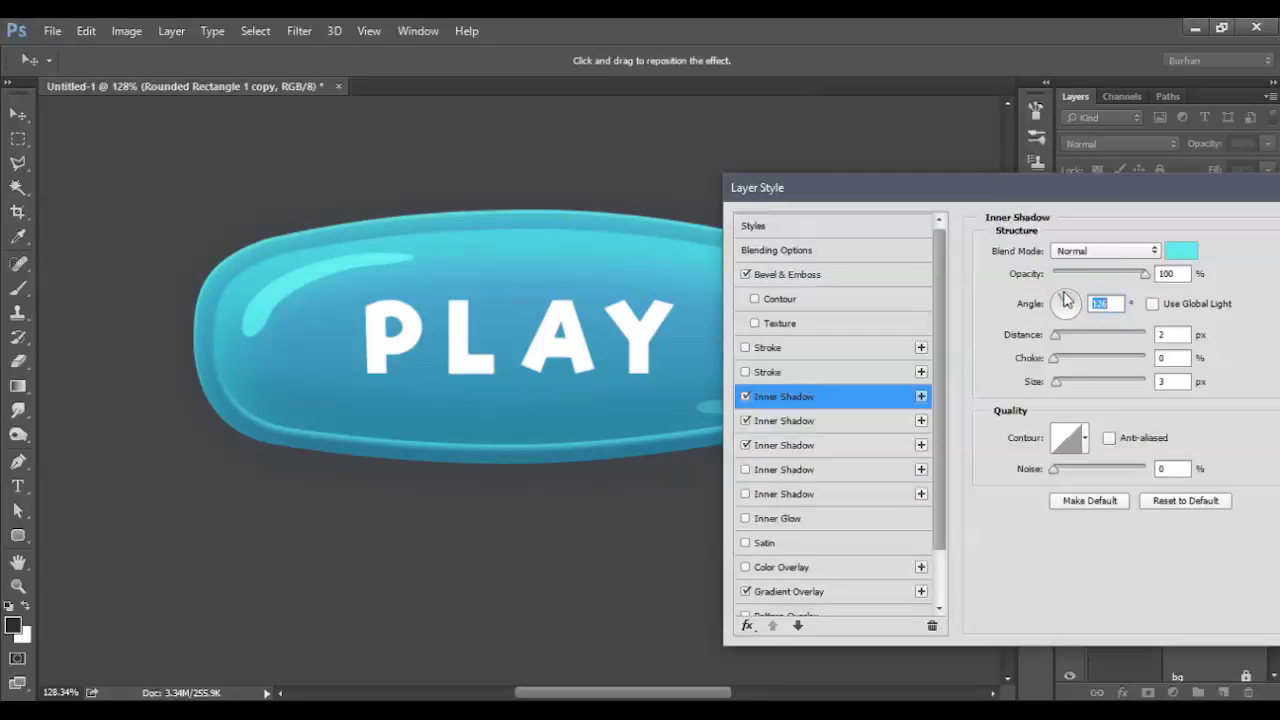
pyautogui.click(1181, 251)
pyautogui.click(910, 261)
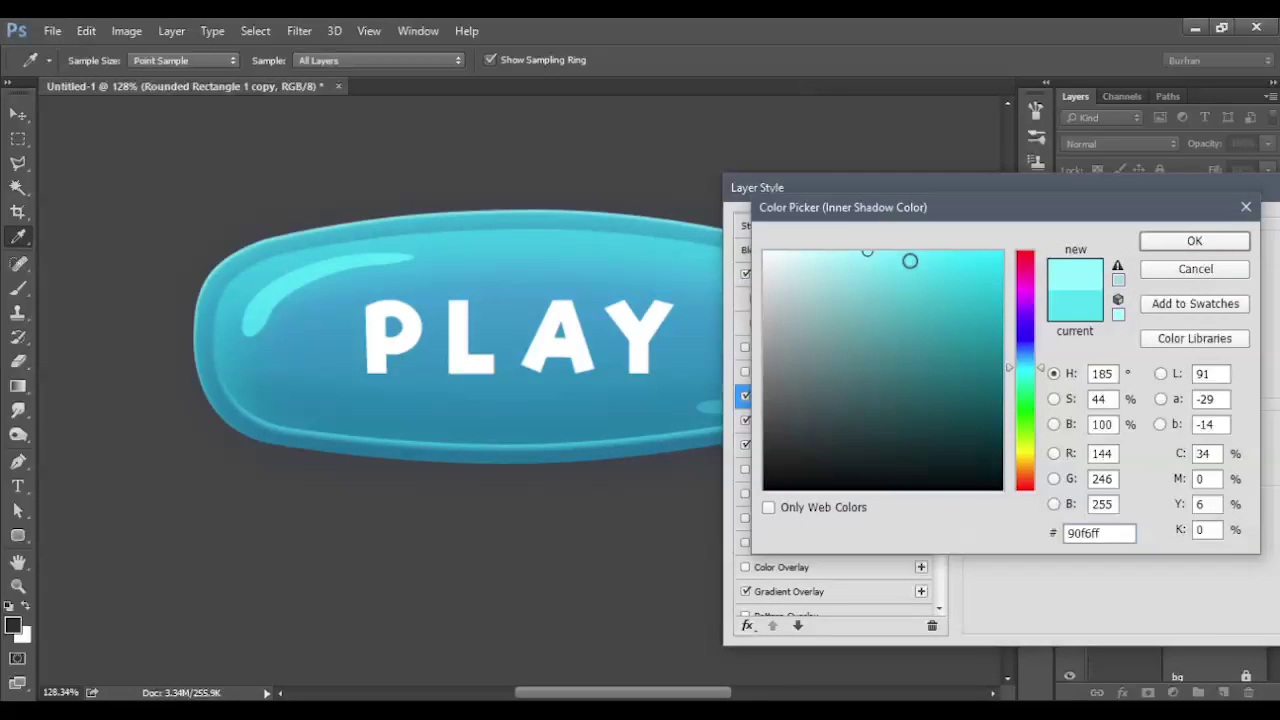
pyautogui.click(1195, 241)
pyautogui.moveTo(1200, 193); pyautogui.dragTo(1015, 223)
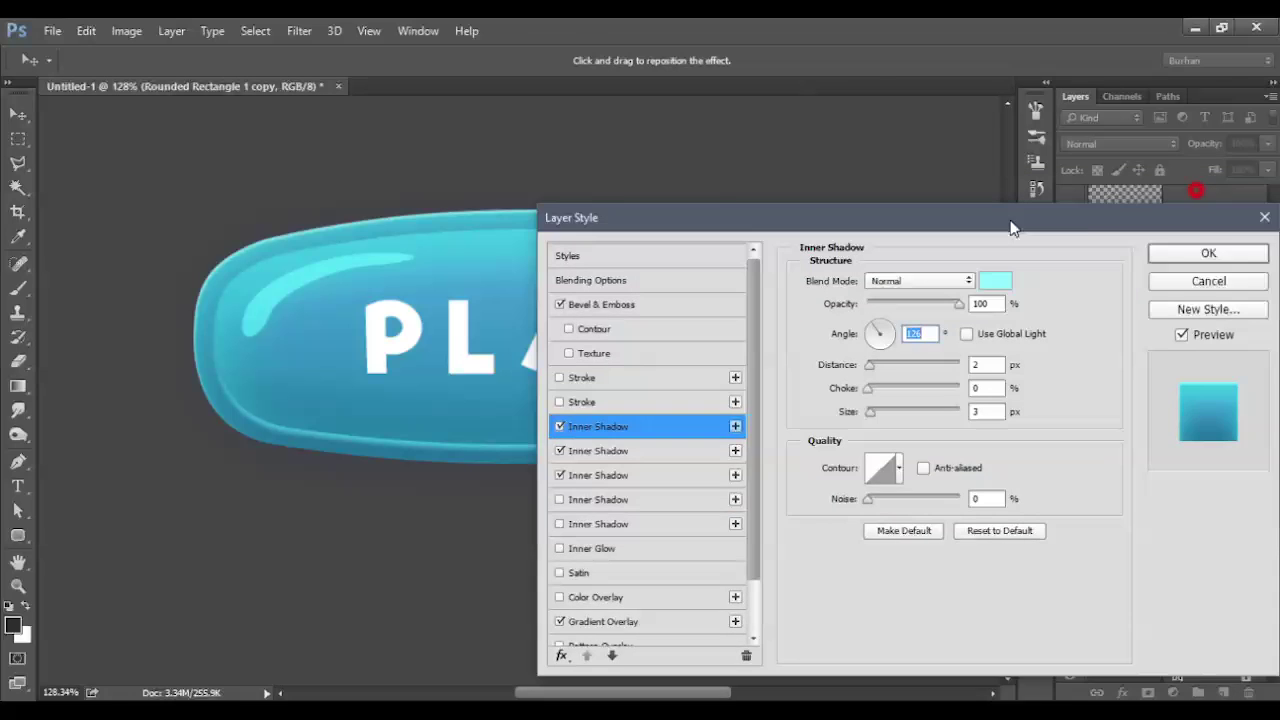
pyautogui.click(1180, 252)
pyautogui.scroll(-3, 600, 318)
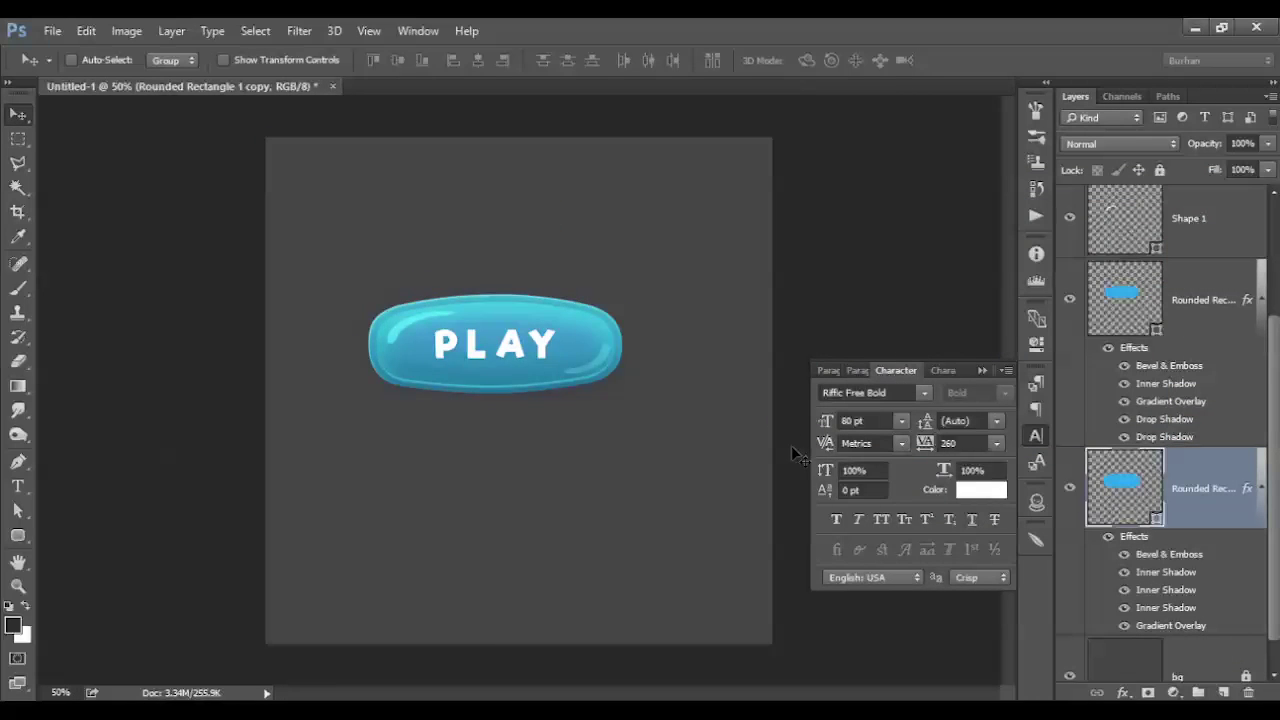
# - Scroll the Layers panel and open Rounded Rectangle 1's Gradient Overlay in the Gradient Editor
pyautogui.scroll(5, 614, 337)
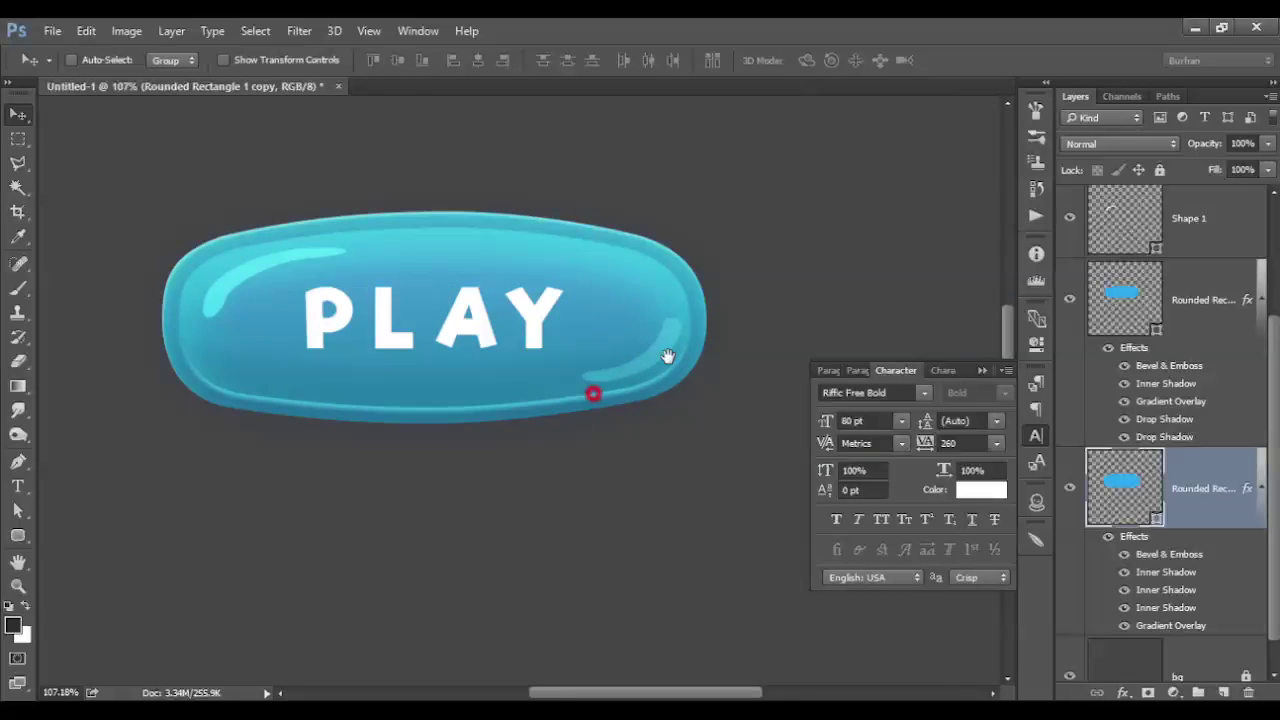
pyautogui.scroll(-2, 668, 414)
pyautogui.scroll(-2, 631, 417)
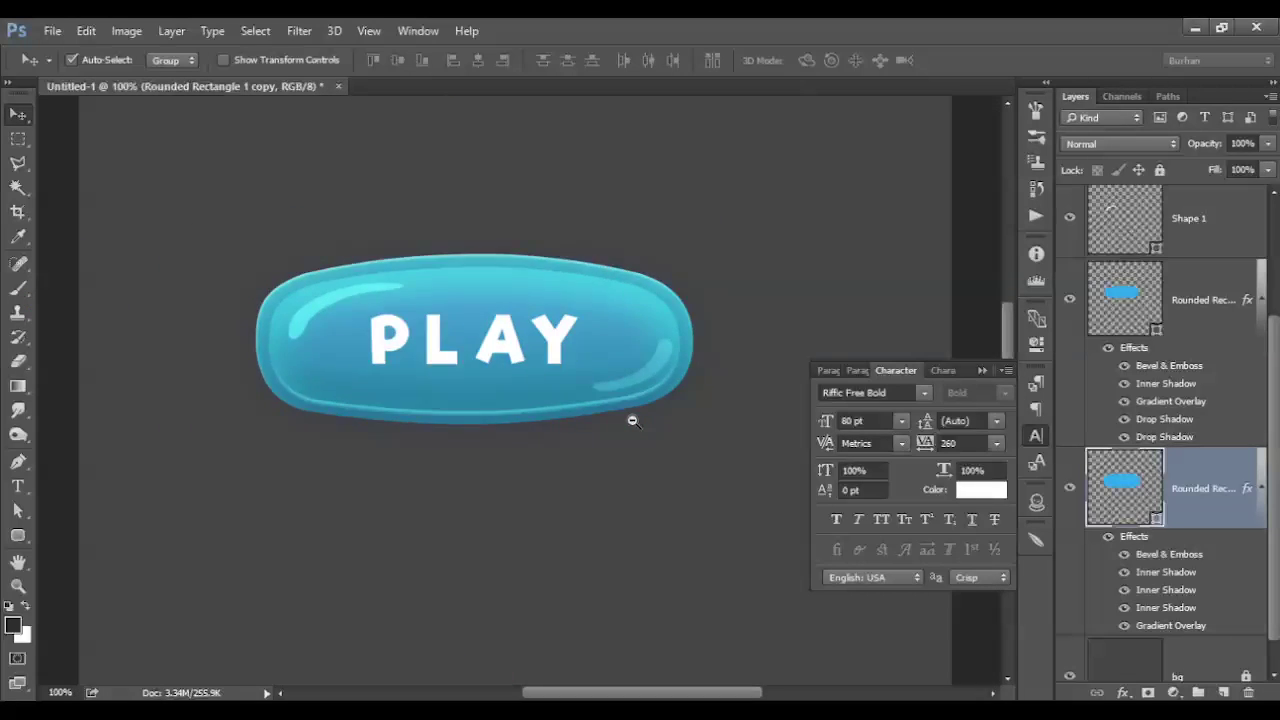
pyautogui.scroll(-1, 680, 451)
pyautogui.scroll(-1, 603, 409)
pyautogui.scroll(-1, 538, 378)
pyautogui.scroll(2, 538, 378)
pyautogui.scroll(1, 603, 409)
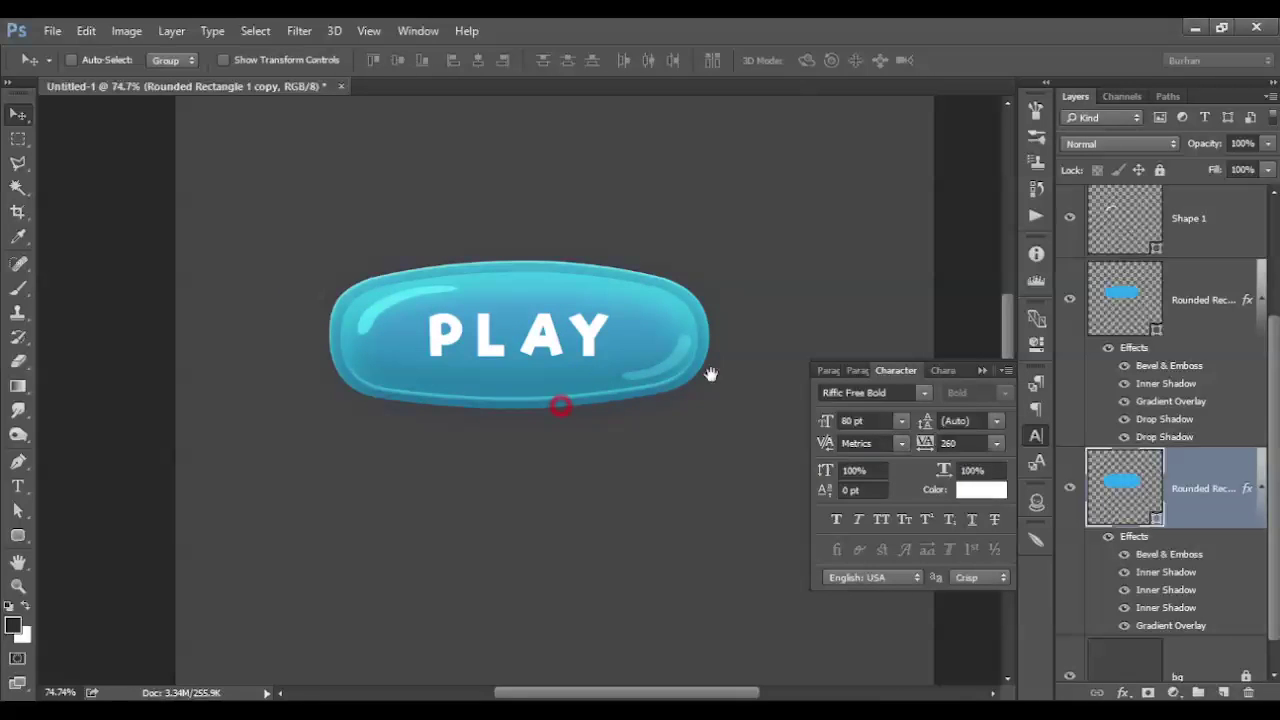
pyautogui.doubleClick(1155, 404)
pyautogui.moveTo(812, 214); pyautogui.dragTo(969, 197)
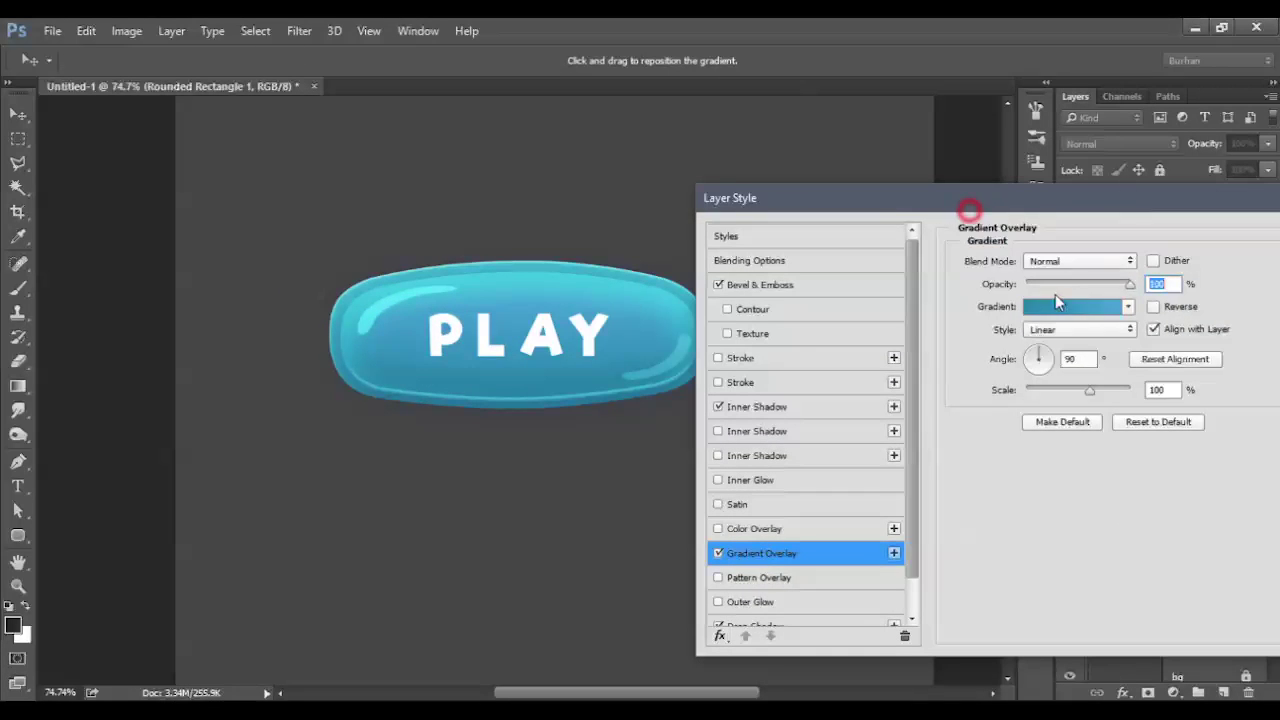
pyautogui.click(1047, 311)
# - Change the bottom gradient stop to deep teal #038daa and confirm all dialogs
pyautogui.doubleClick(863, 447)
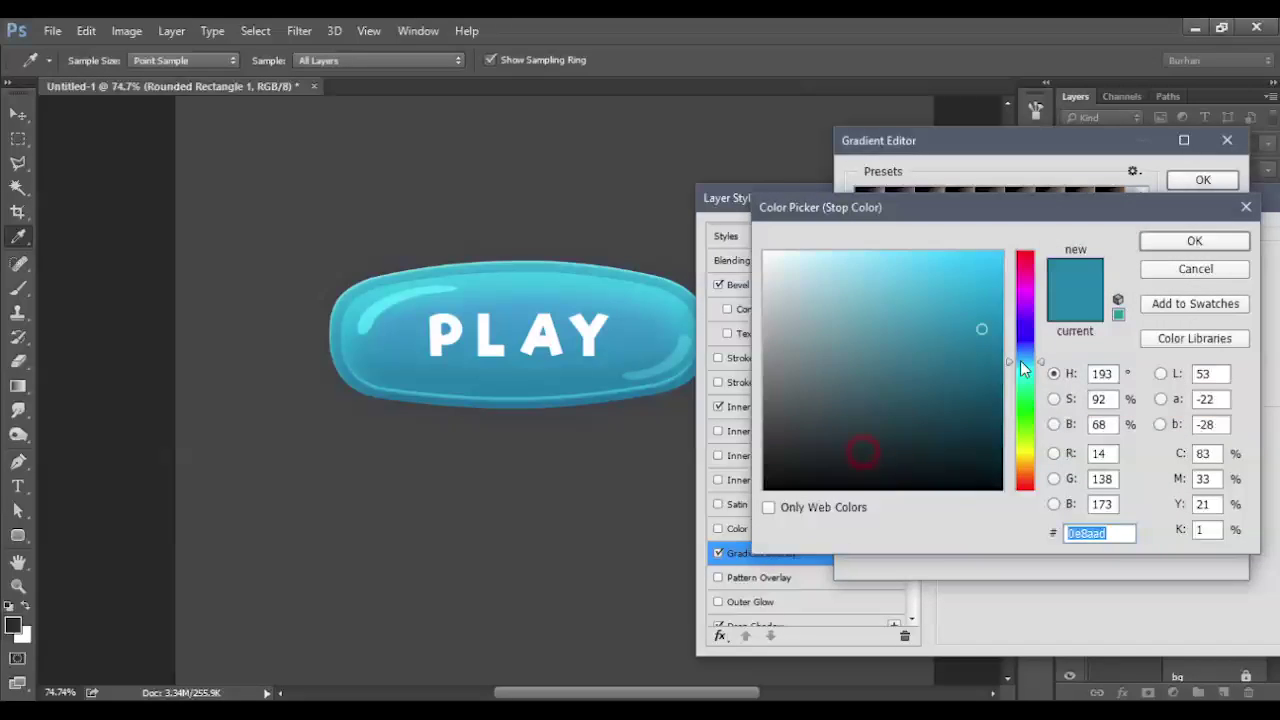
pyautogui.click(1021, 354)
pyautogui.moveTo(1021, 354)
pyautogui.mouseDown()
pyautogui.moveTo(1024, 386)
pyautogui.moveTo(1023, 336)
pyautogui.moveTo(1025, 369)
pyautogui.mouseUp()
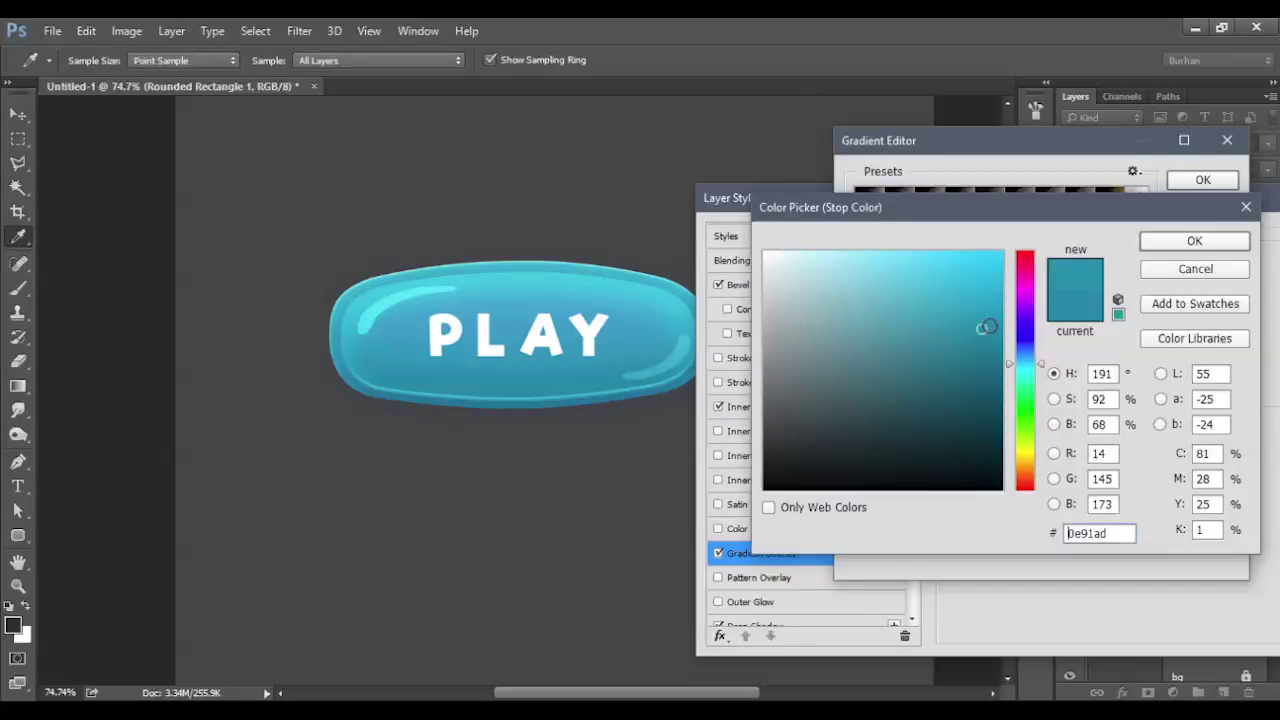
pyautogui.click(996, 352)
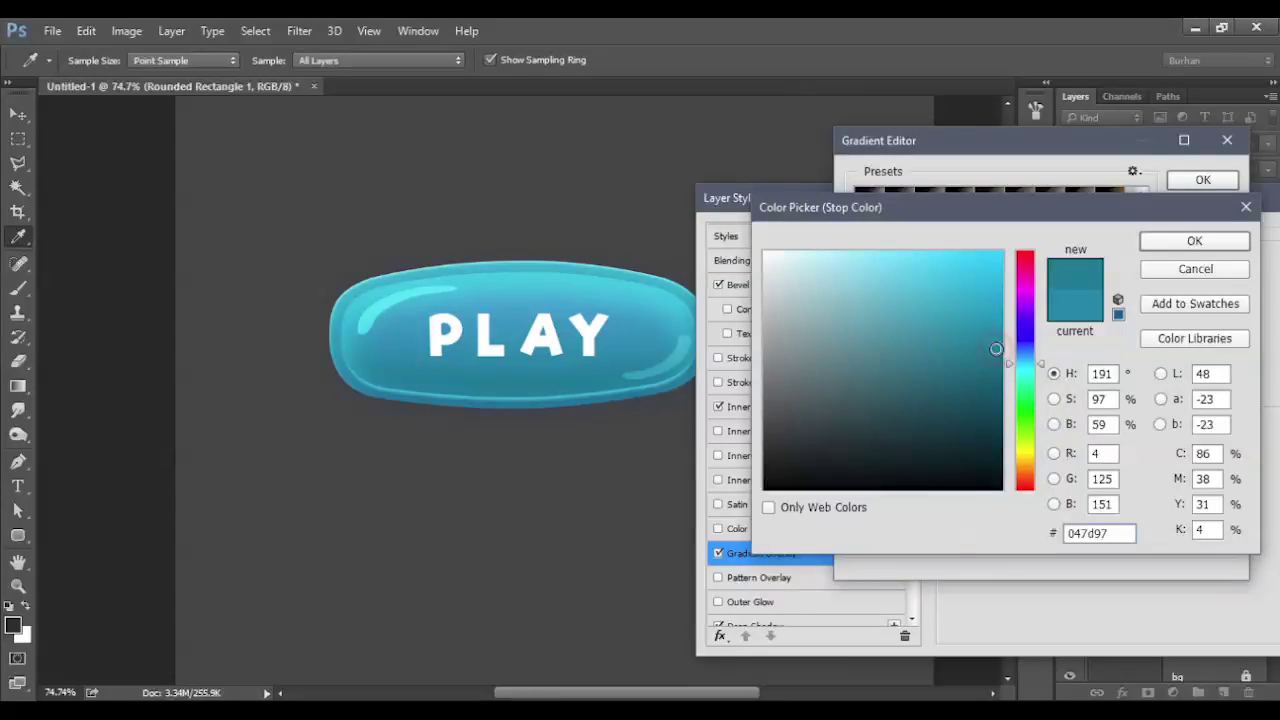
pyautogui.click(997, 341)
pyautogui.click(997, 331)
pyautogui.click(1194, 241)
pyautogui.click(1203, 180)
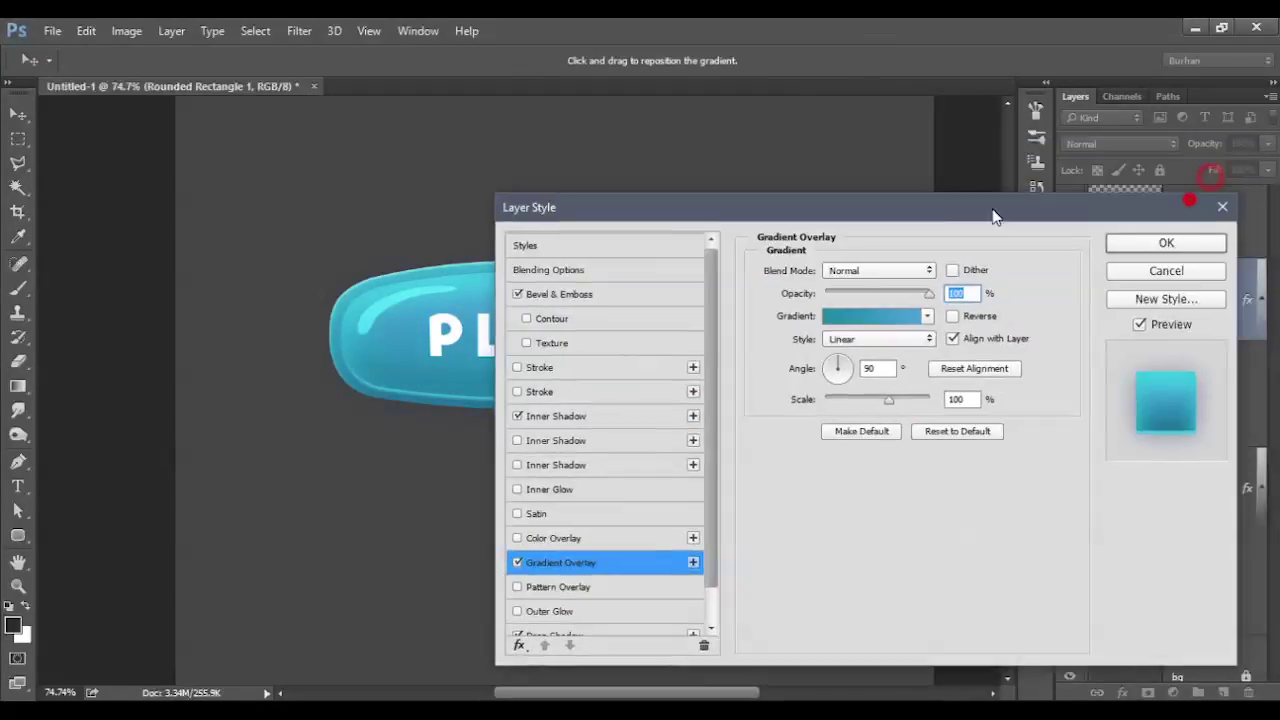
pyautogui.click(1150, 243)
# - Try recolouring the PLAY text dark teal, then undo it back to white
pyautogui.doubleClick(1120, 228)
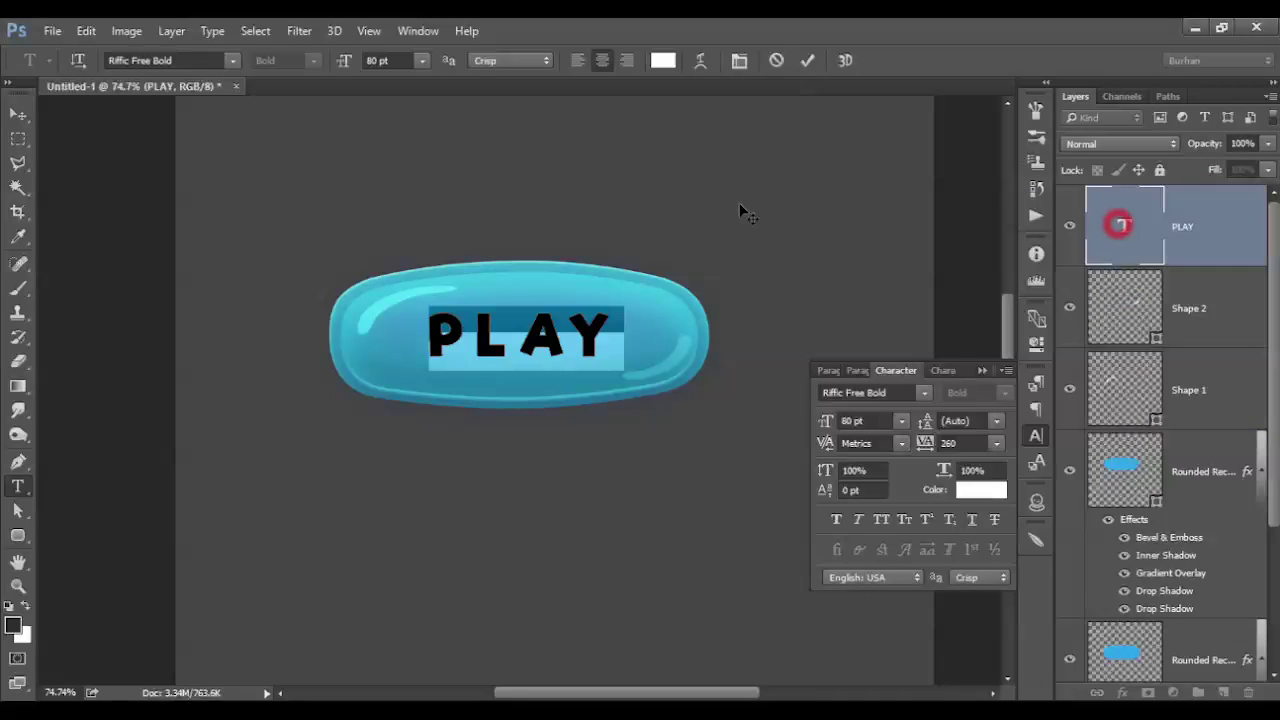
pyautogui.click(662, 60)
pyautogui.click(502, 378)
pyautogui.moveTo(984, 384); pyautogui.dragTo(1001, 432)
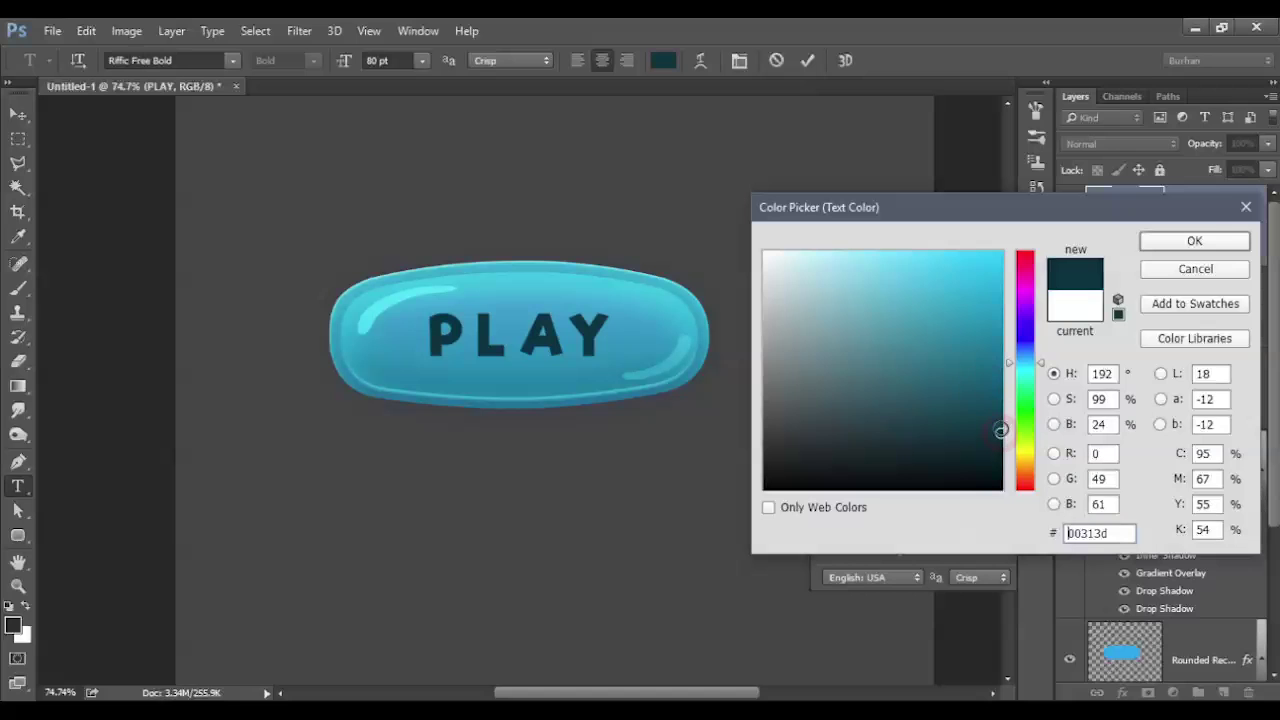
pyautogui.click(1180, 242)
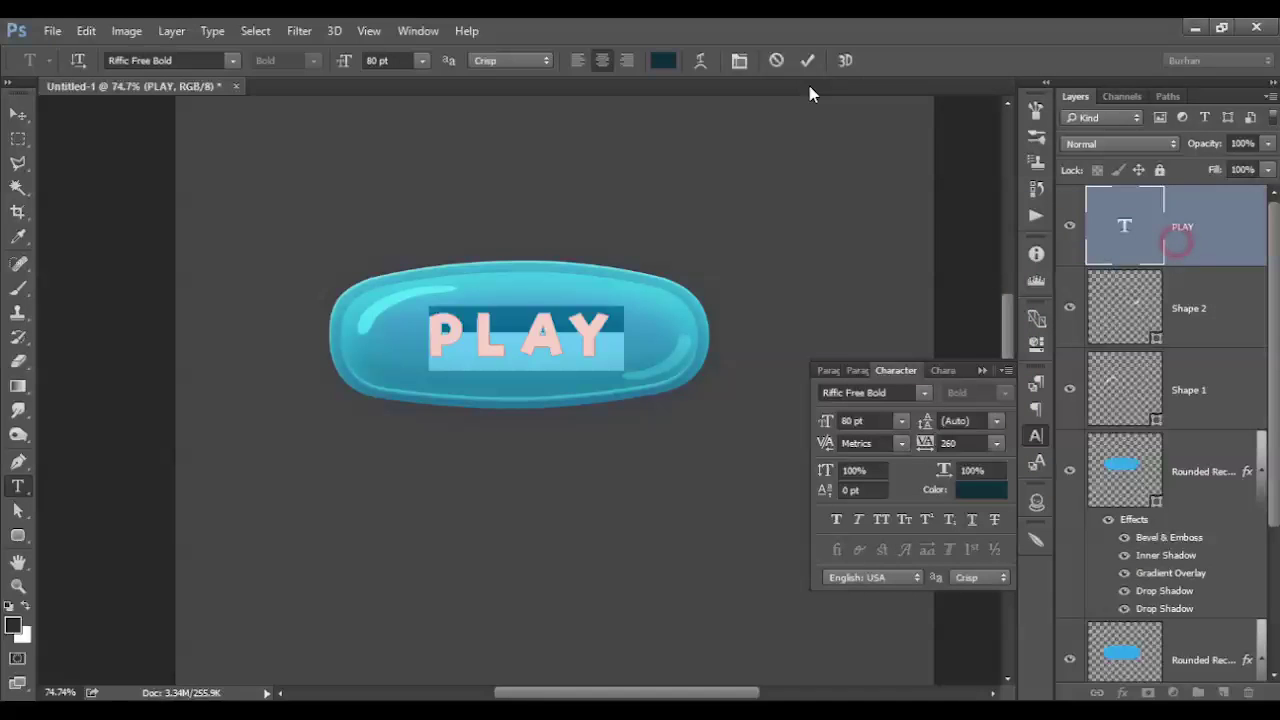
pyautogui.click(808, 60)
pyautogui.press('v')
pyautogui.scroll(-3, 529, 466)
pyautogui.scroll(4, 600, 366)
pyautogui.hotkey('ctrl', 'z')
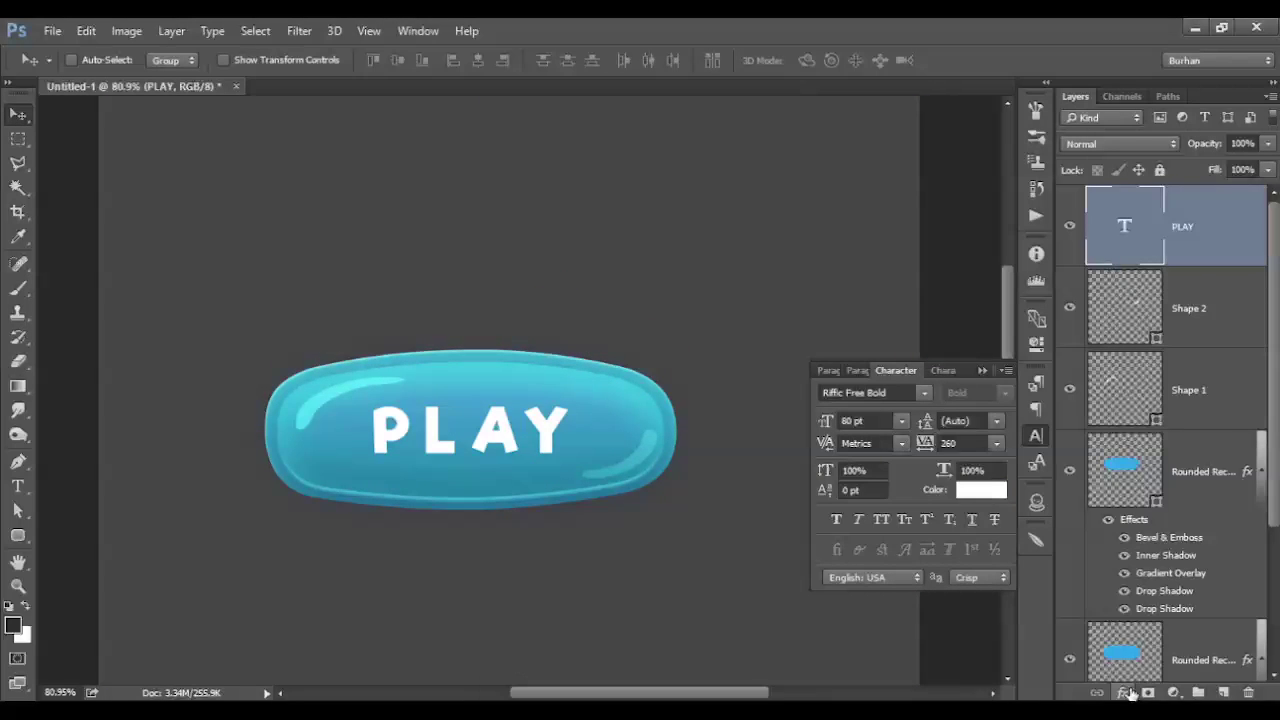
# - Add a Stroke outline to PLAY, coloured with a dark teal sampled from the button
pyautogui.click(1124, 692)
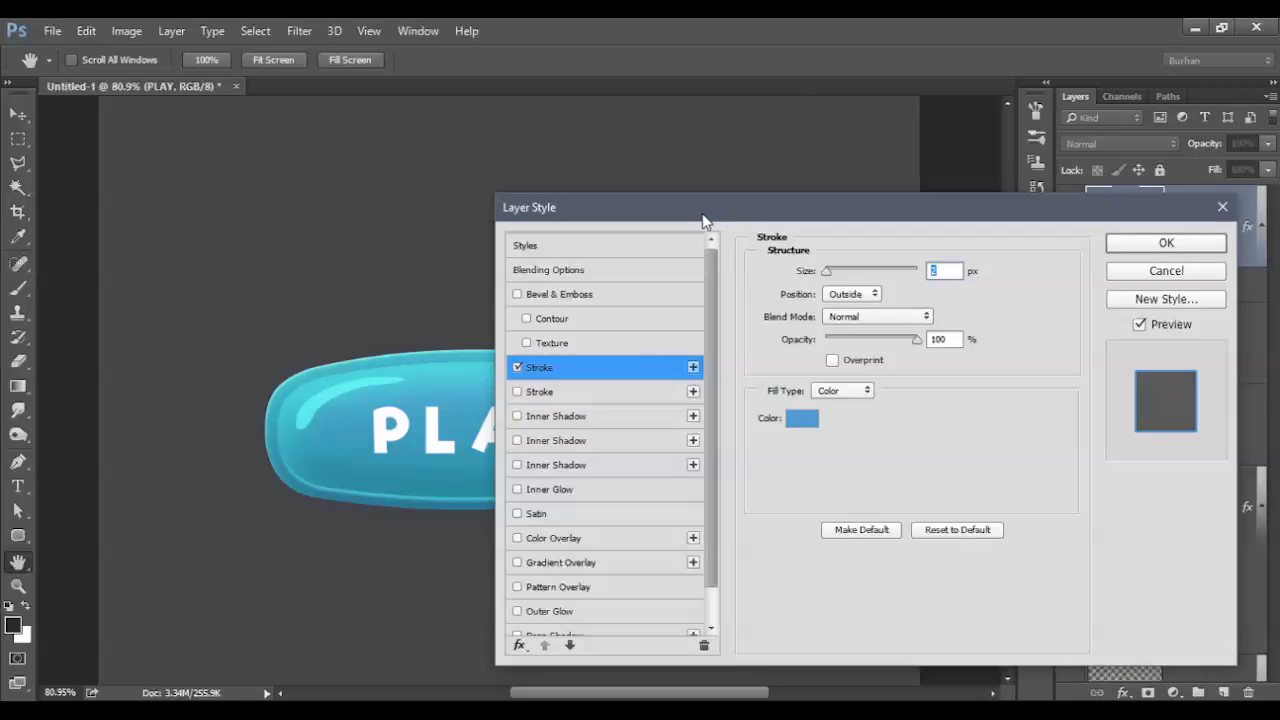
pyautogui.moveTo(702, 213); pyautogui.dragTo(965, 213)
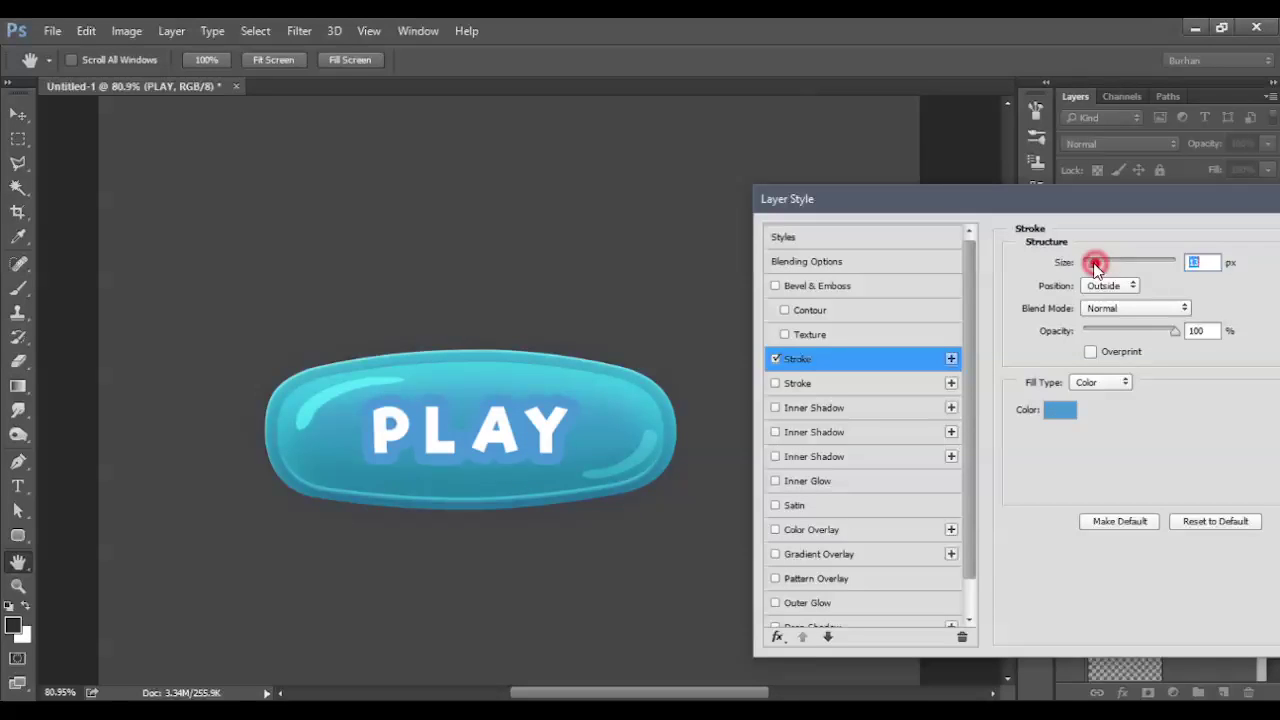
pyautogui.click(1062, 409)
pyautogui.click(457, 486)
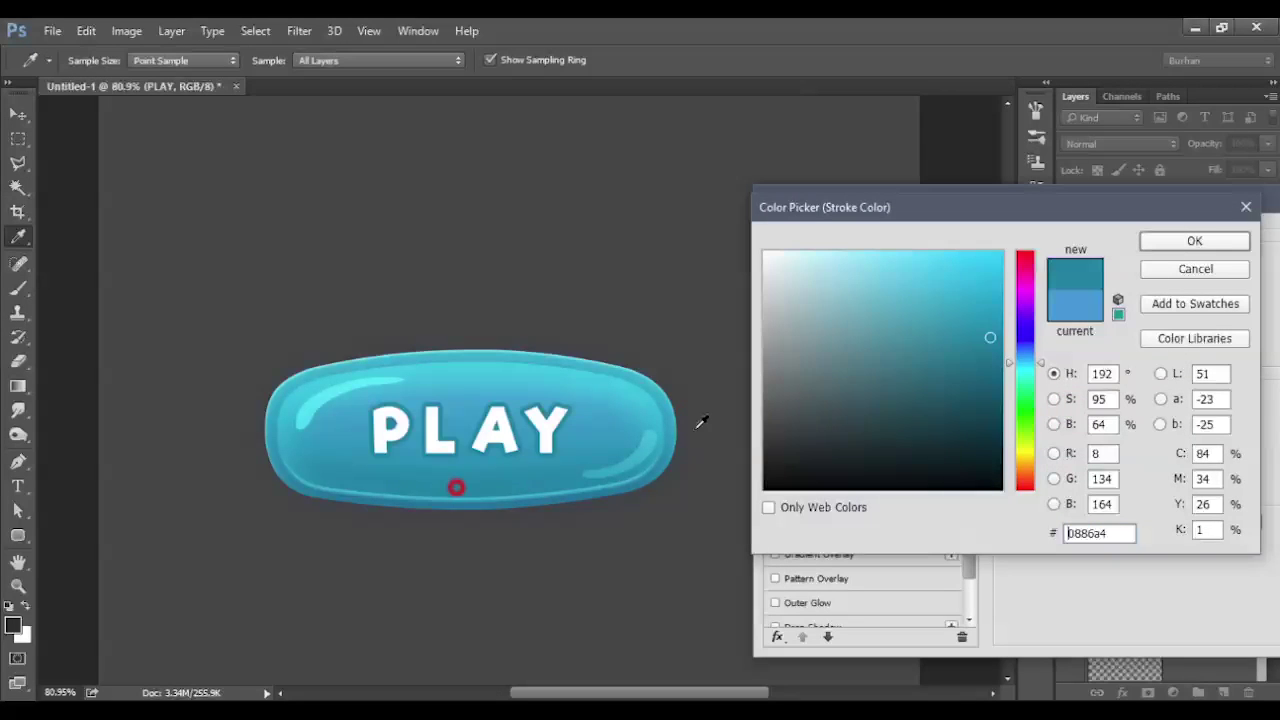
pyautogui.click(993, 370)
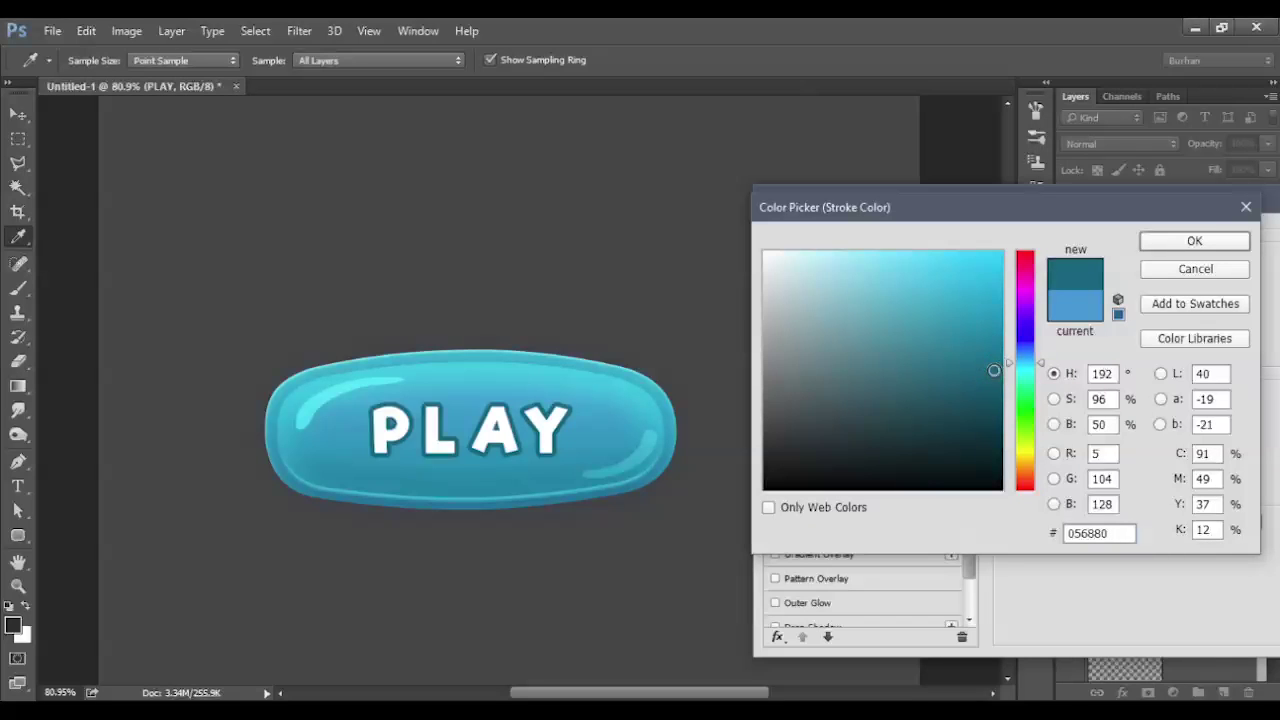
pyautogui.click(1166, 244)
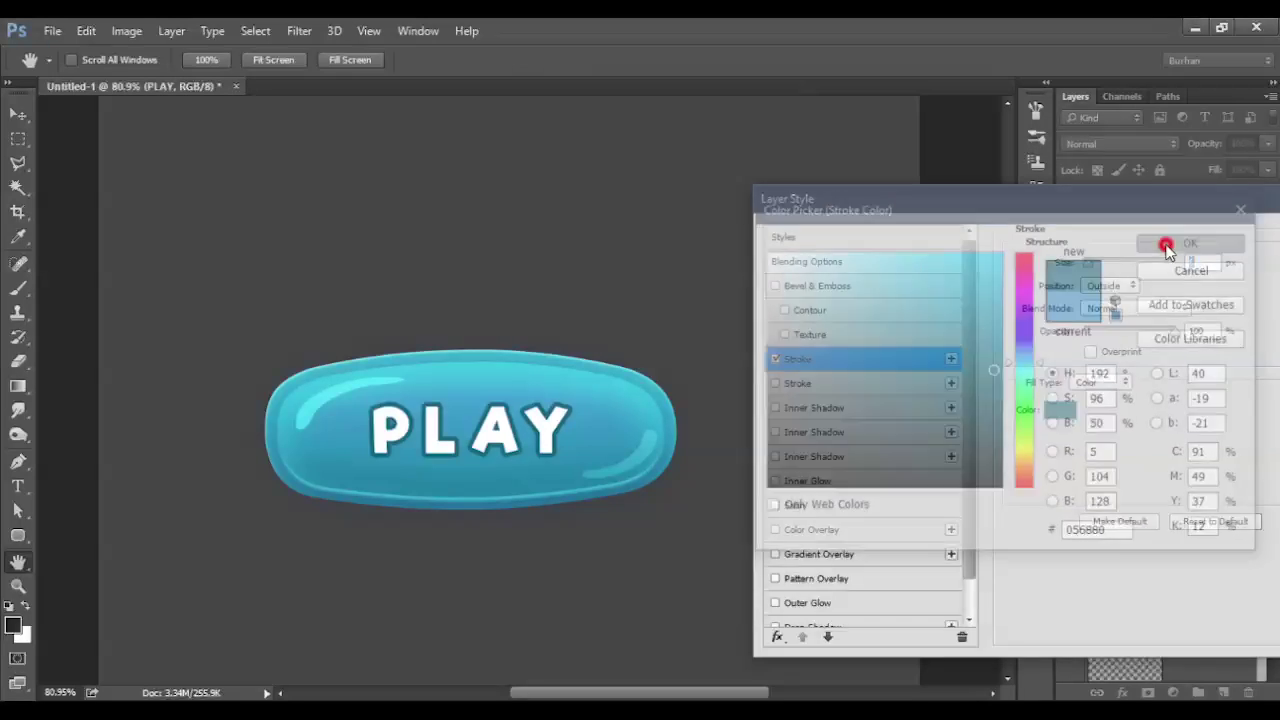
# - Thicken the outline, deepen it to teal #034b5c and apply the style
pyautogui.moveTo(1063, 206); pyautogui.dragTo(995, 199)
pyautogui.moveTo(1020, 256); pyautogui.dragTo(1020, 260)
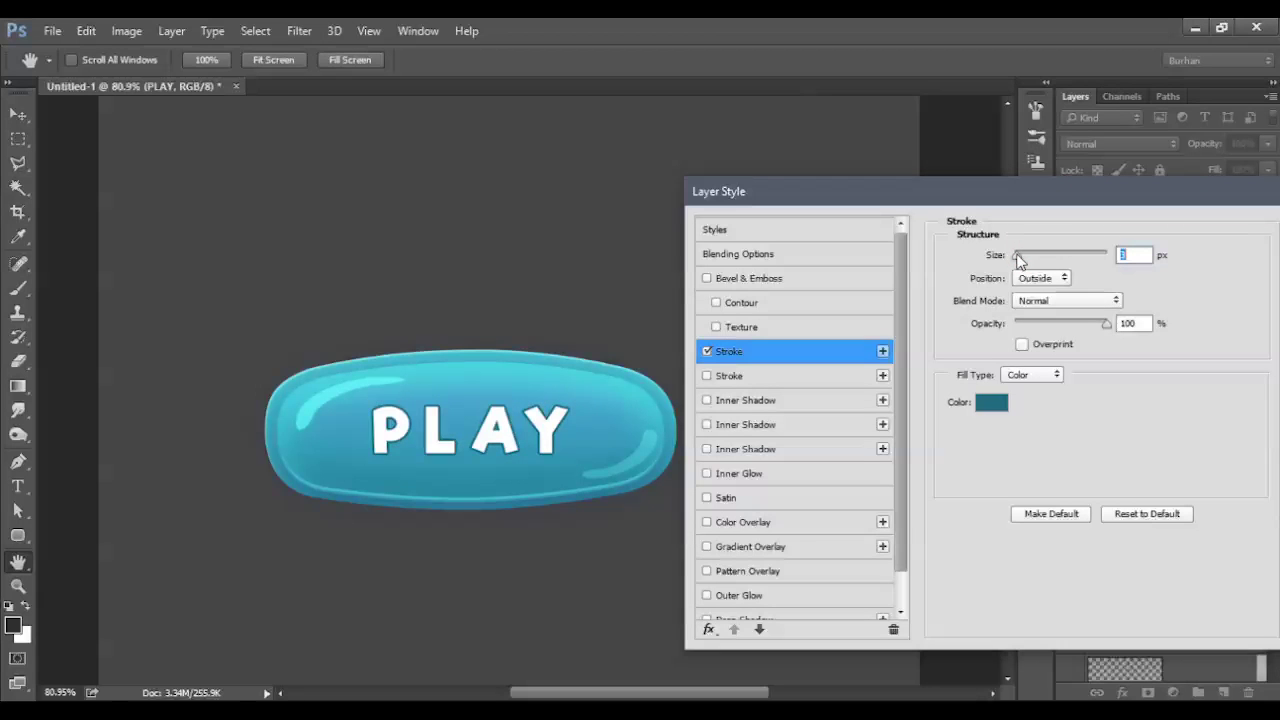
pyautogui.moveTo(1018, 258); pyautogui.dragTo(1023, 259)
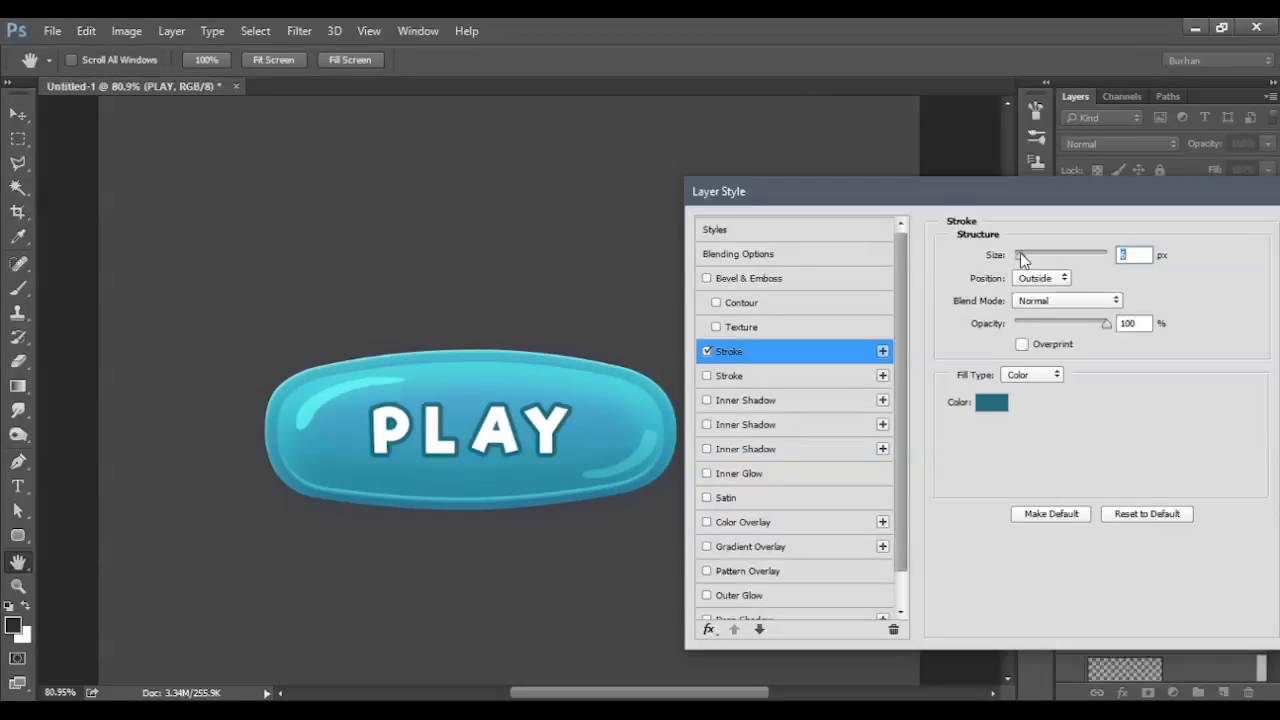
pyautogui.click(991, 403)
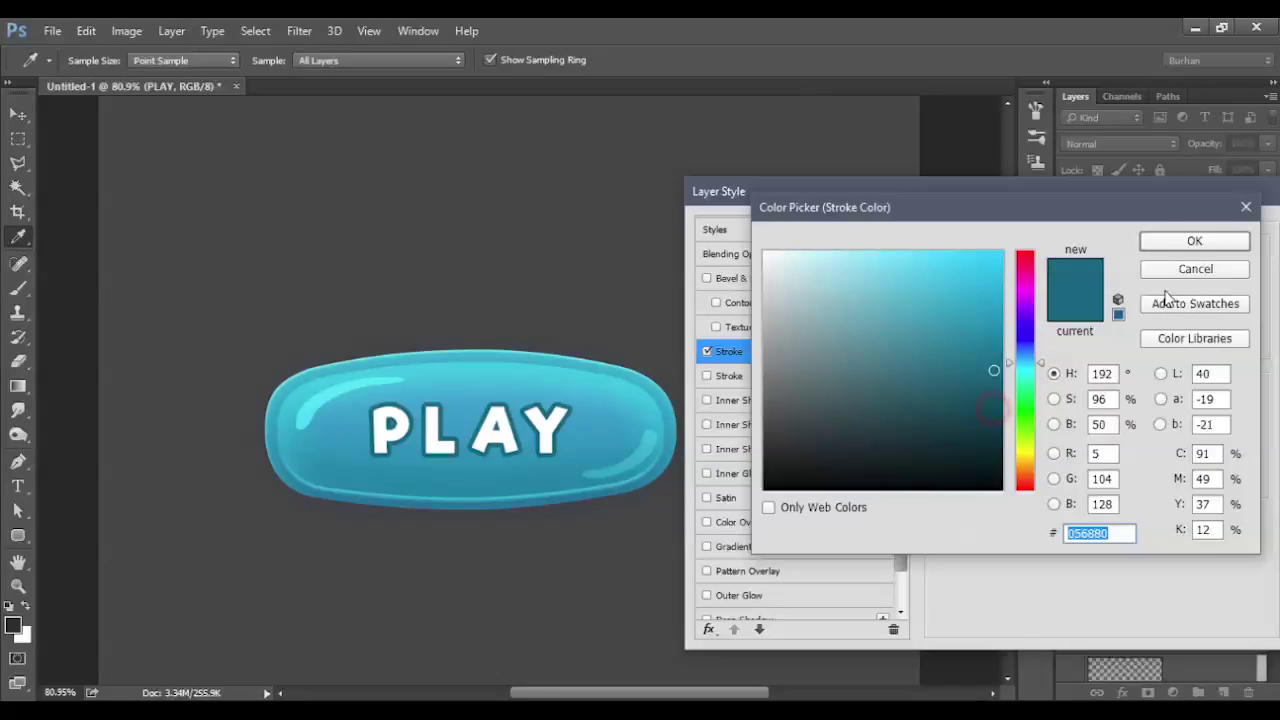
pyautogui.click(995, 403)
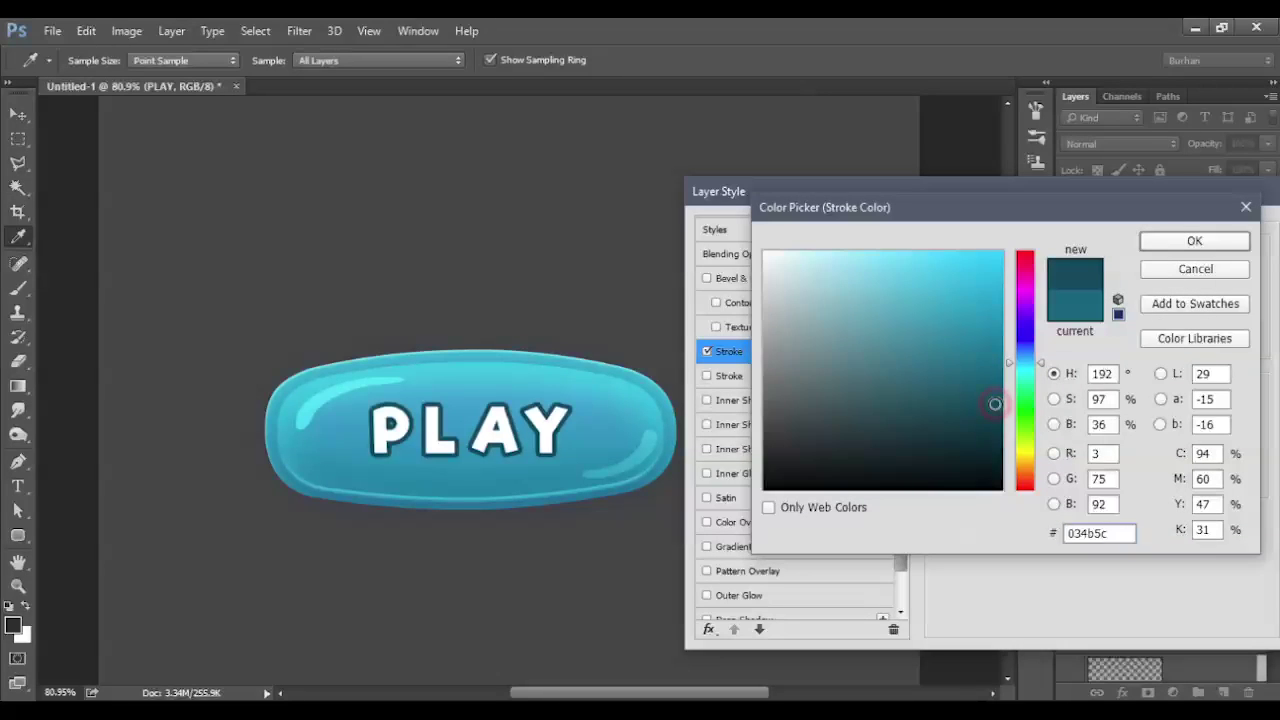
pyautogui.click(1194, 241)
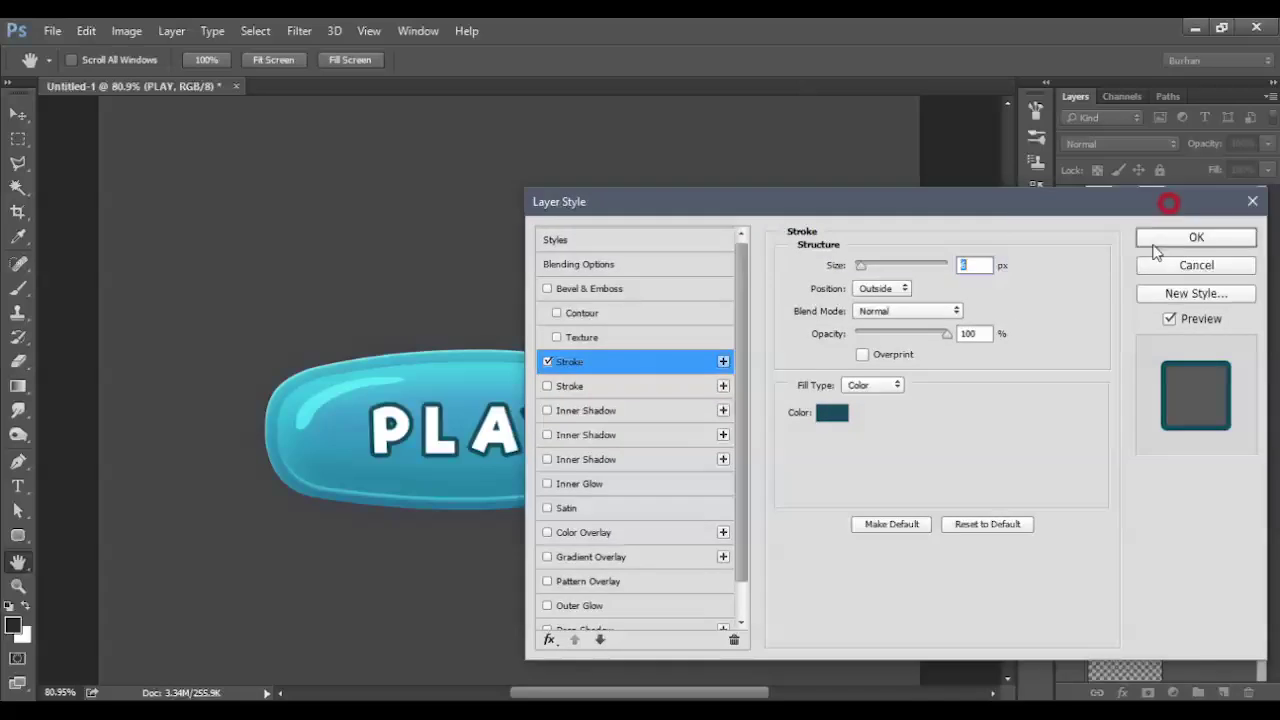
pyautogui.click(1166, 244)
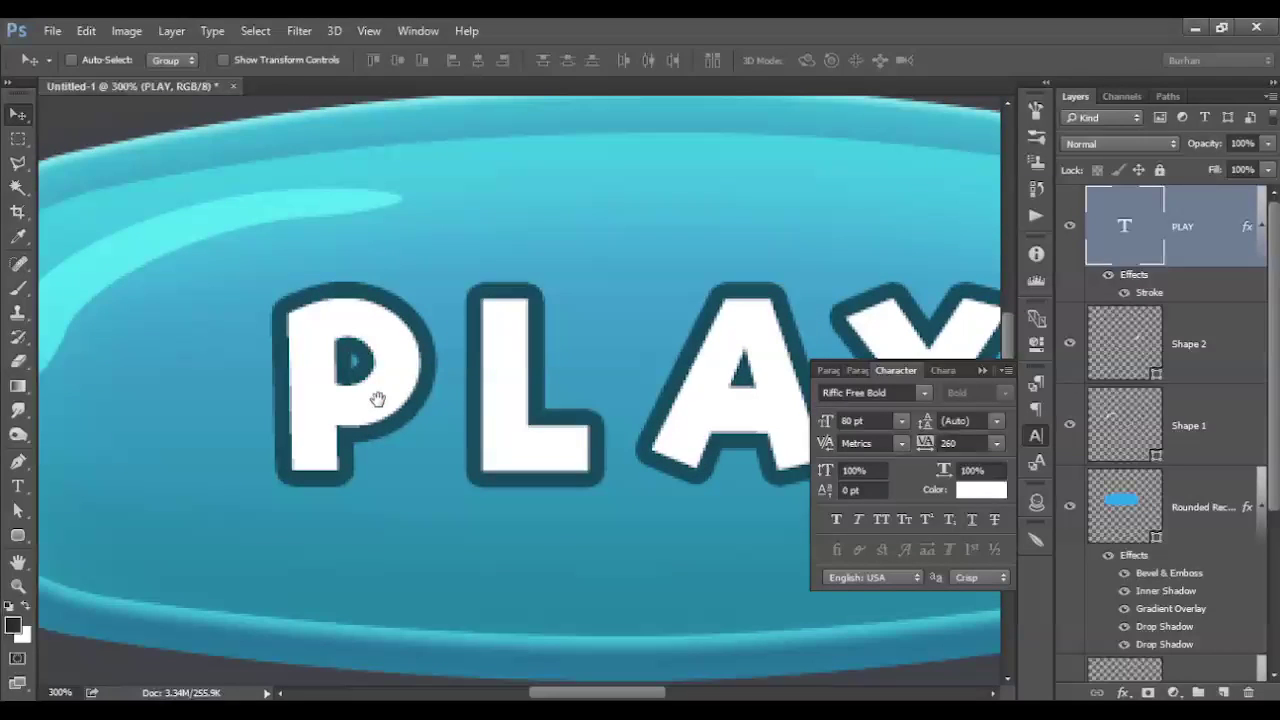
# - Draw a Pen shape inside the P's counter, filled with the outline's dark teal
pyautogui.press('p')
pyautogui.moveTo(346, 353)
pyautogui.mouseDown()
pyautogui.moveTo(368, 372)
pyautogui.moveTo(350, 358)
pyautogui.mouseUp()
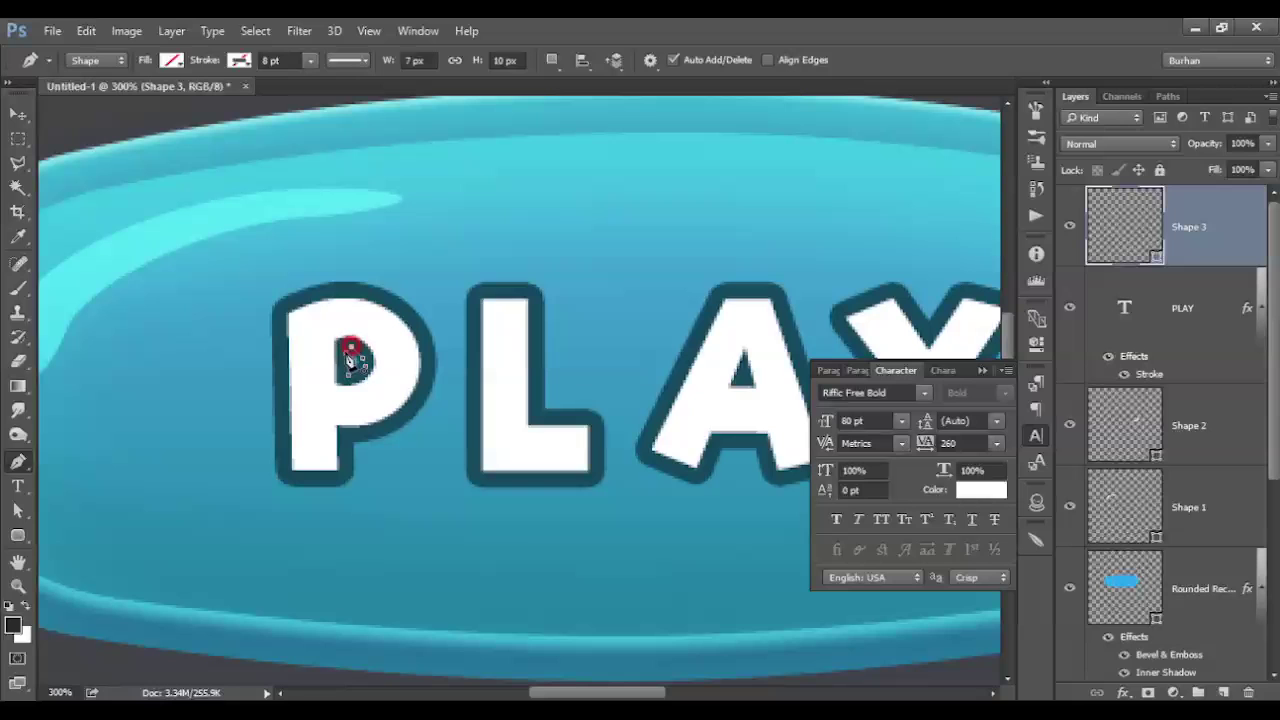
pyautogui.click(171, 60)
pyautogui.click(260, 97)
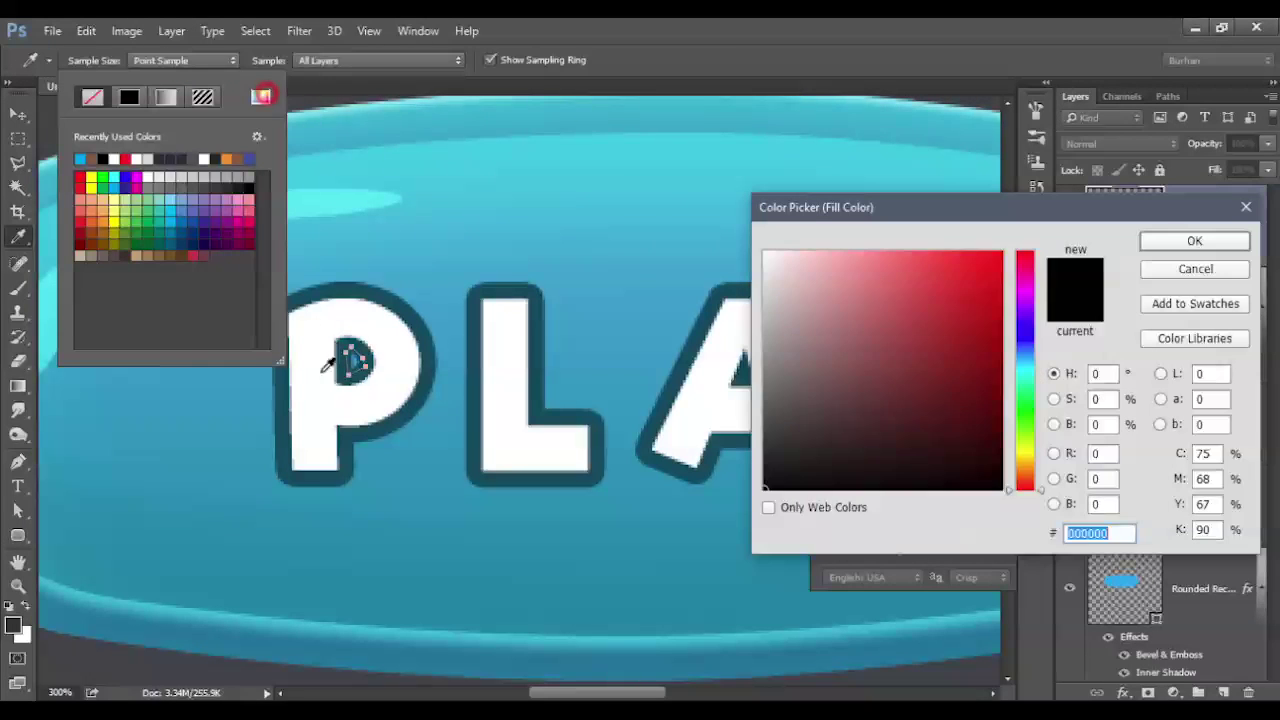
pyautogui.click(281, 439)
pyautogui.click(1176, 247)
# - Return to the Move tool, zoom out and select the PLAY text layer
pyautogui.press('v')
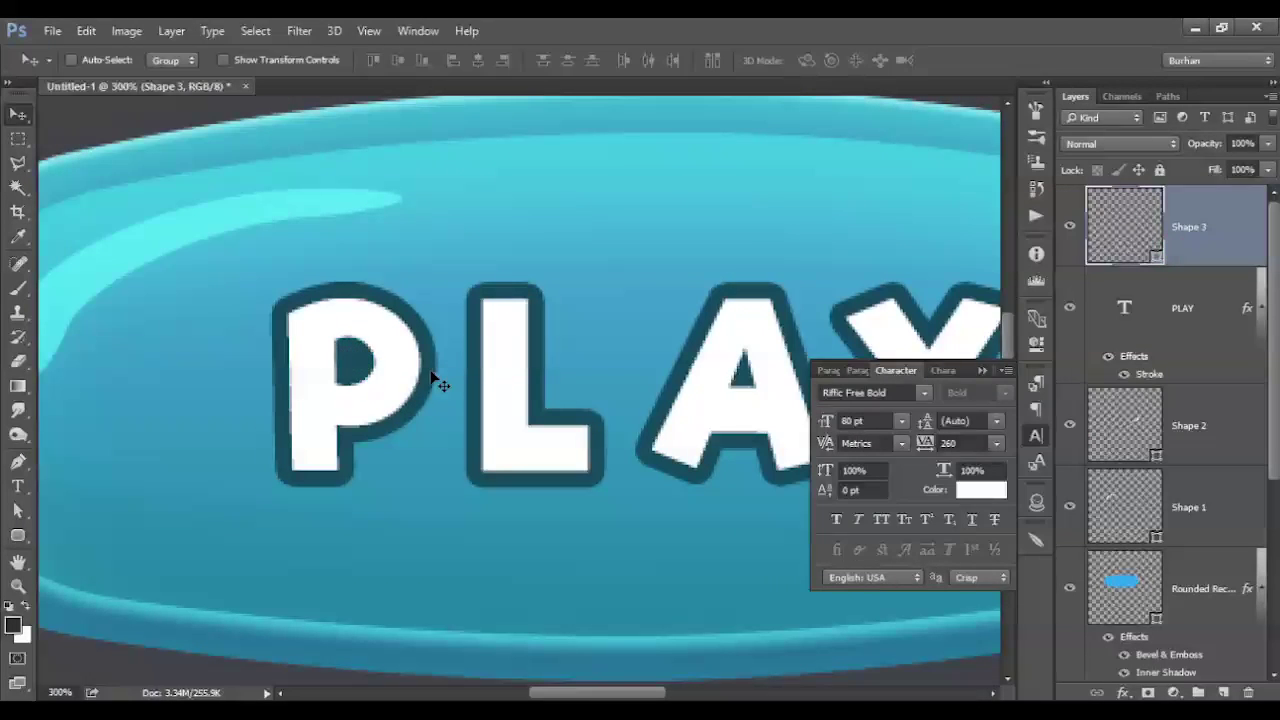
pyautogui.hotkey('ctrl', '-')
pyautogui.hotkey('ctrl', '-')
pyautogui.scroll(-4, 573, 352)
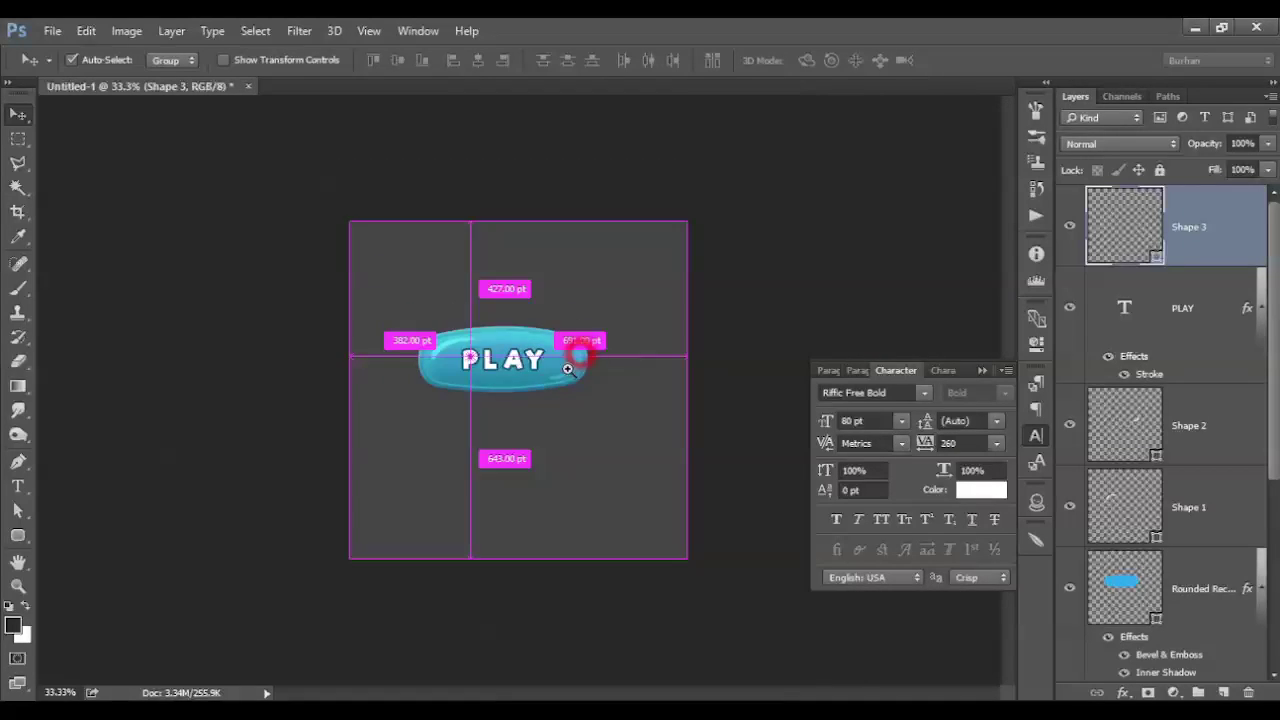
pyautogui.scroll(5, 560, 370)
pyautogui.moveTo(549, 378); pyautogui.dragTo(601, 361)
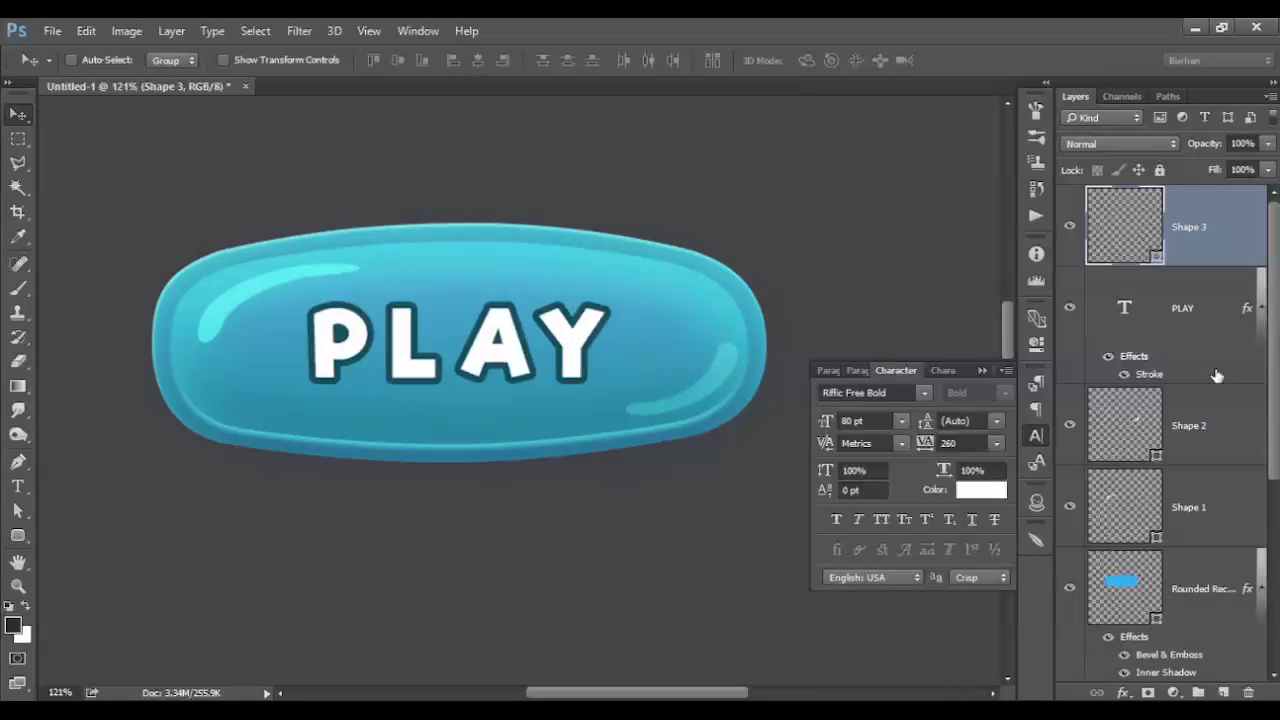
pyautogui.click(1130, 310)
# - Enable a Gradient Overlay on PLAY with both gradient stops set near-white
pyautogui.doubleClick(1131, 357)
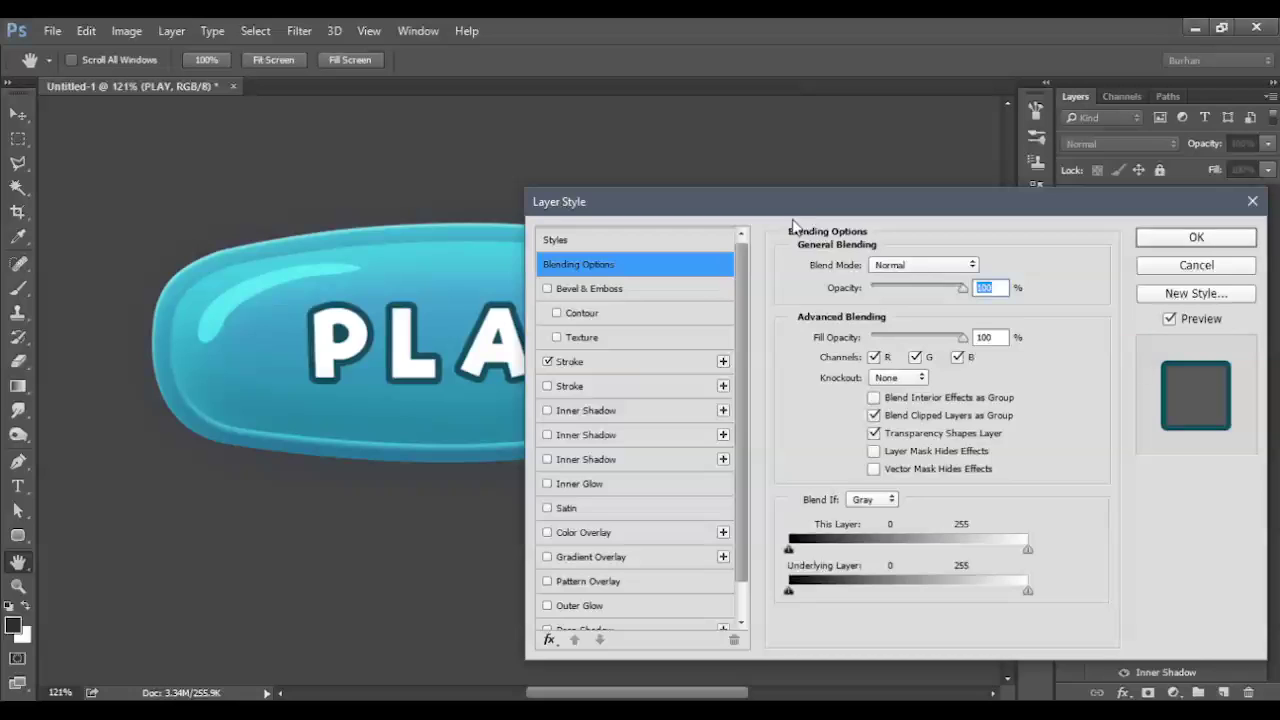
pyautogui.moveTo(796, 216); pyautogui.dragTo(995, 157)
pyautogui.scroll(-1, 854, 433)
pyautogui.click(818, 447)
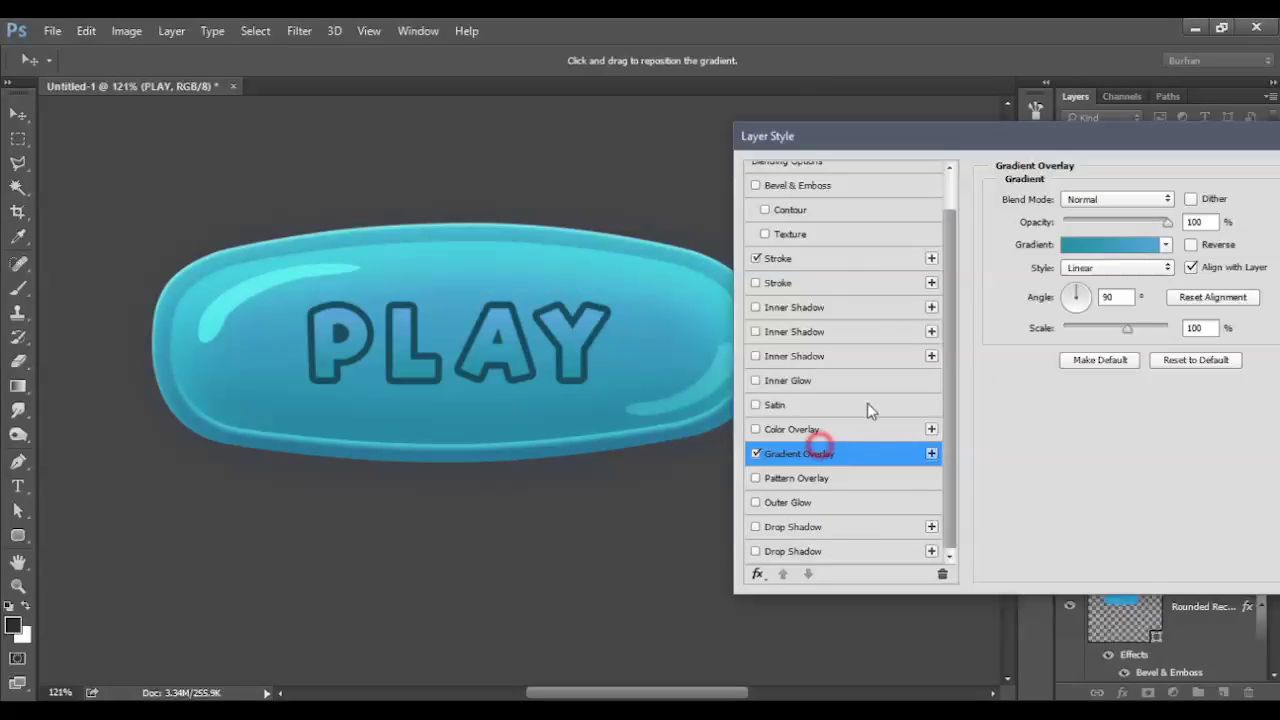
pyautogui.click(1078, 253)
pyautogui.doubleClick(861, 451)
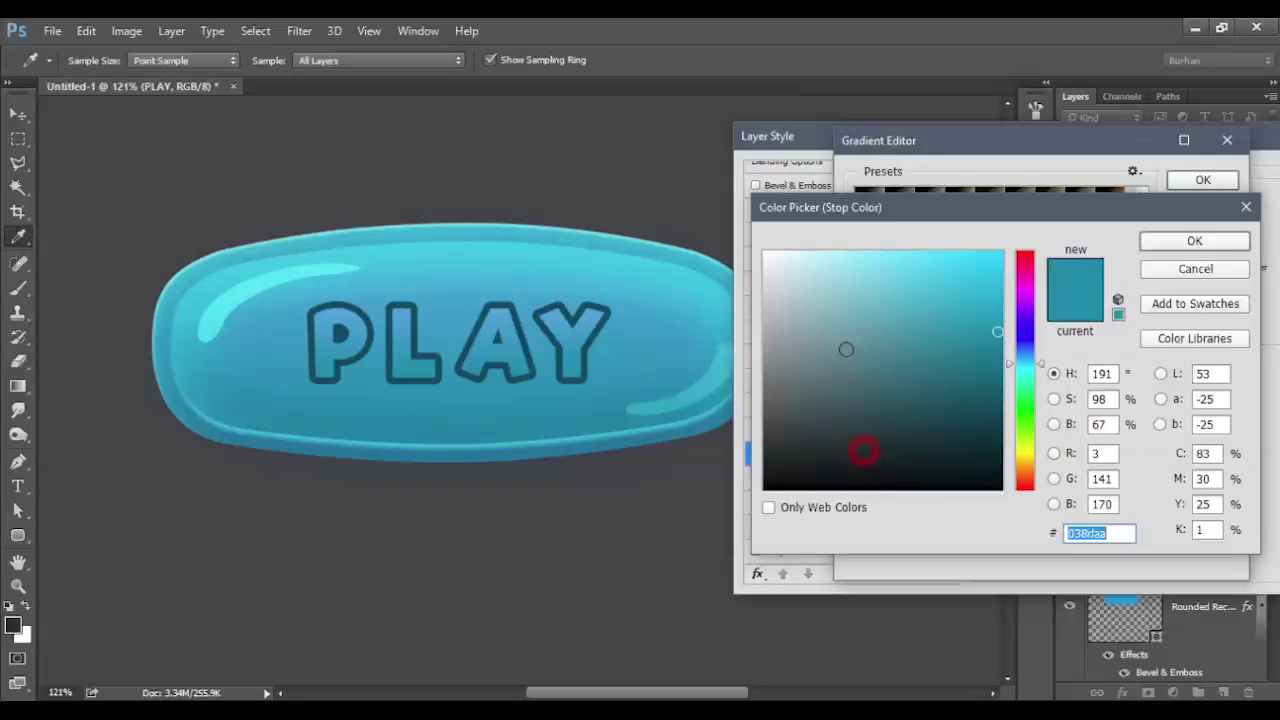
pyautogui.moveTo(940, 332); pyautogui.dragTo(766, 286)
pyautogui.click(1188, 245)
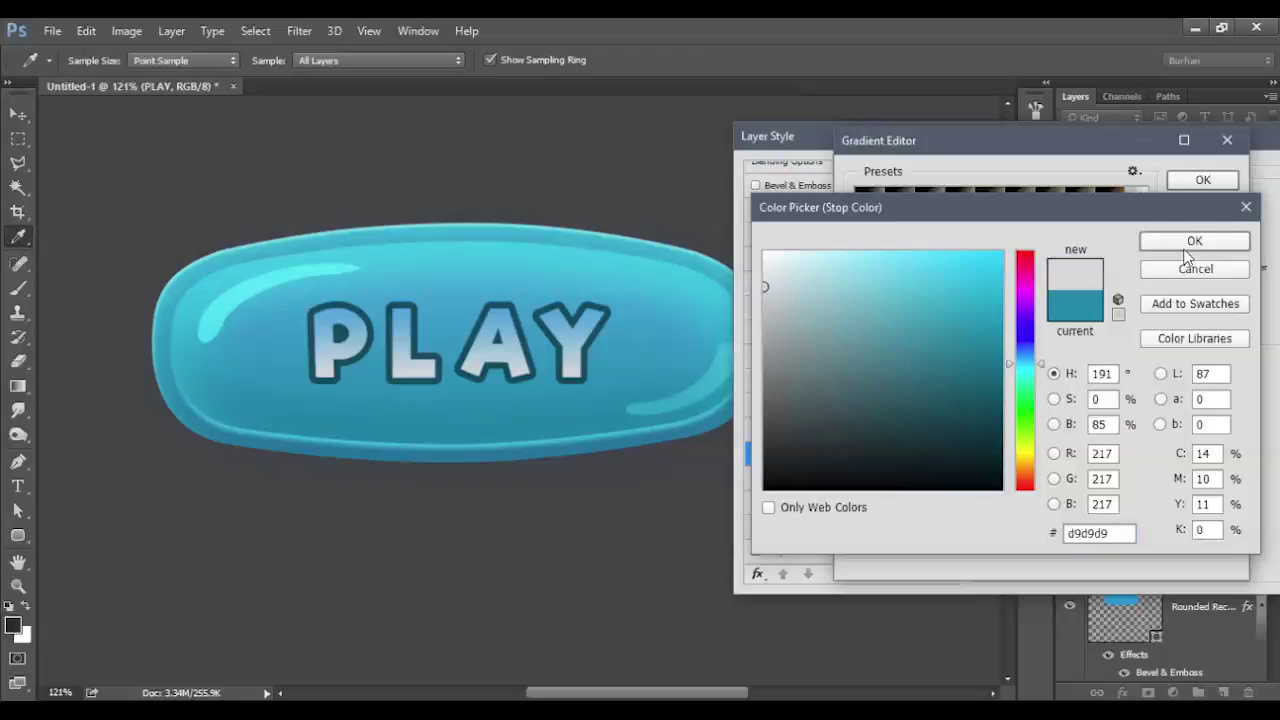
pyautogui.doubleClick(1221, 450)
pyautogui.moveTo(808, 300); pyautogui.dragTo(767, 247)
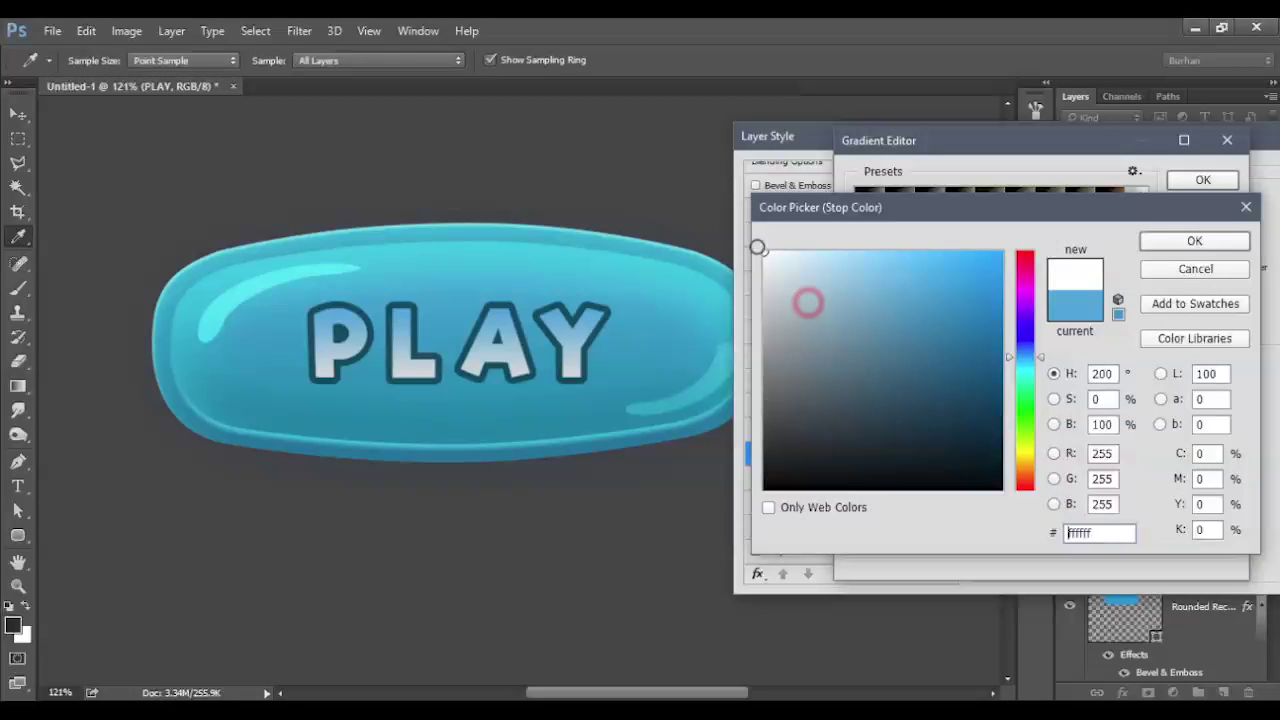
pyautogui.click(1171, 245)
# - Refine the gradient stops to pale tints #d5dee0 and #ebf1f4 and accept the gradient
pyautogui.doubleClick(860, 446)
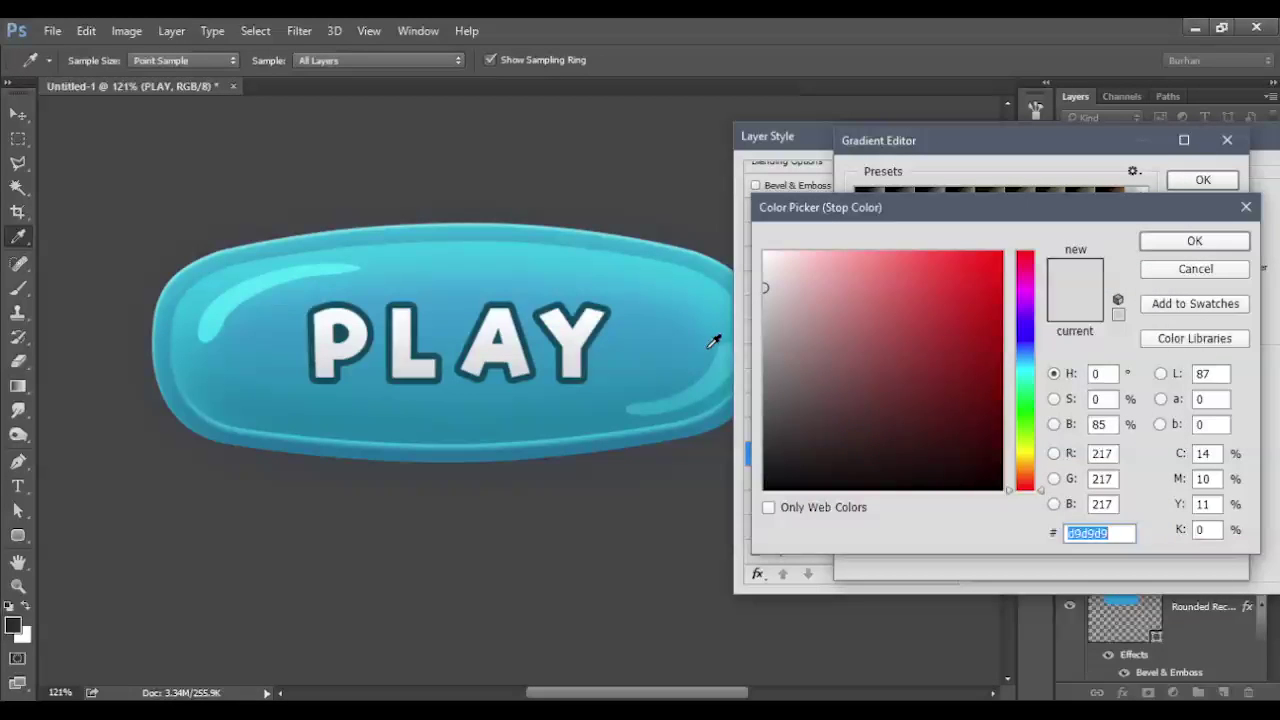
pyautogui.click(628, 262)
pyautogui.click(775, 279)
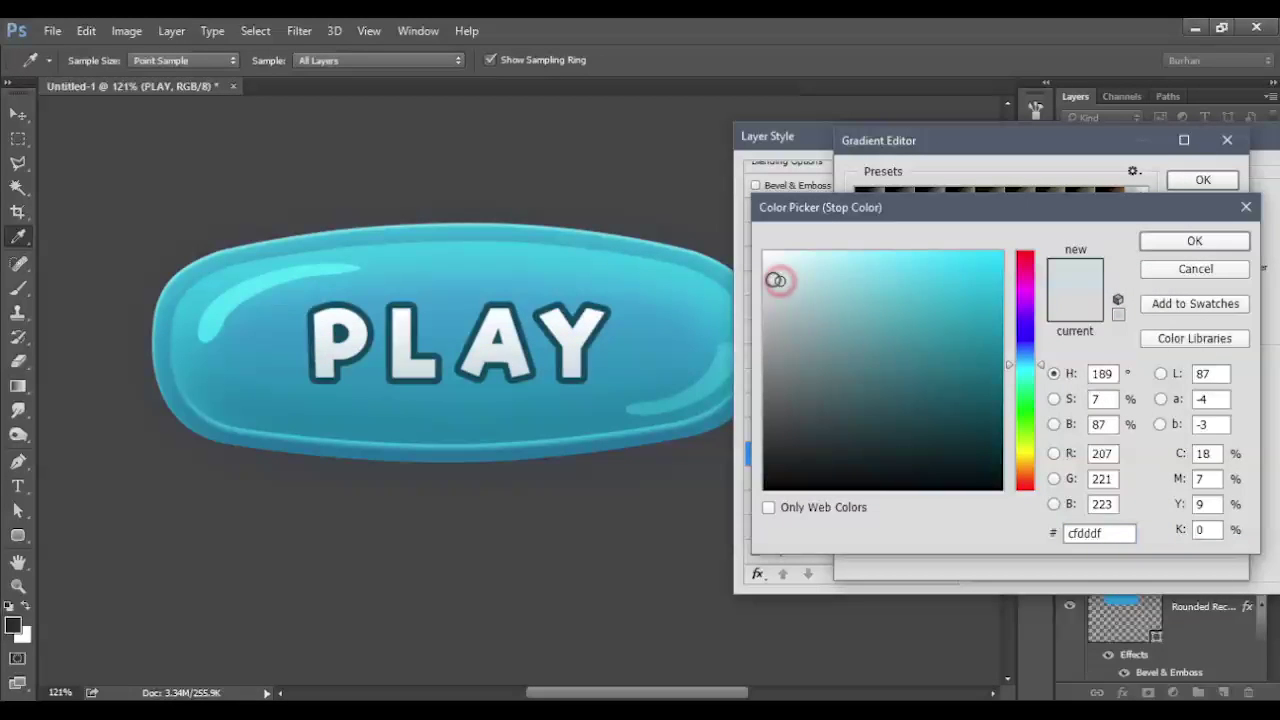
pyautogui.click(766, 263)
pyautogui.click(1176, 245)
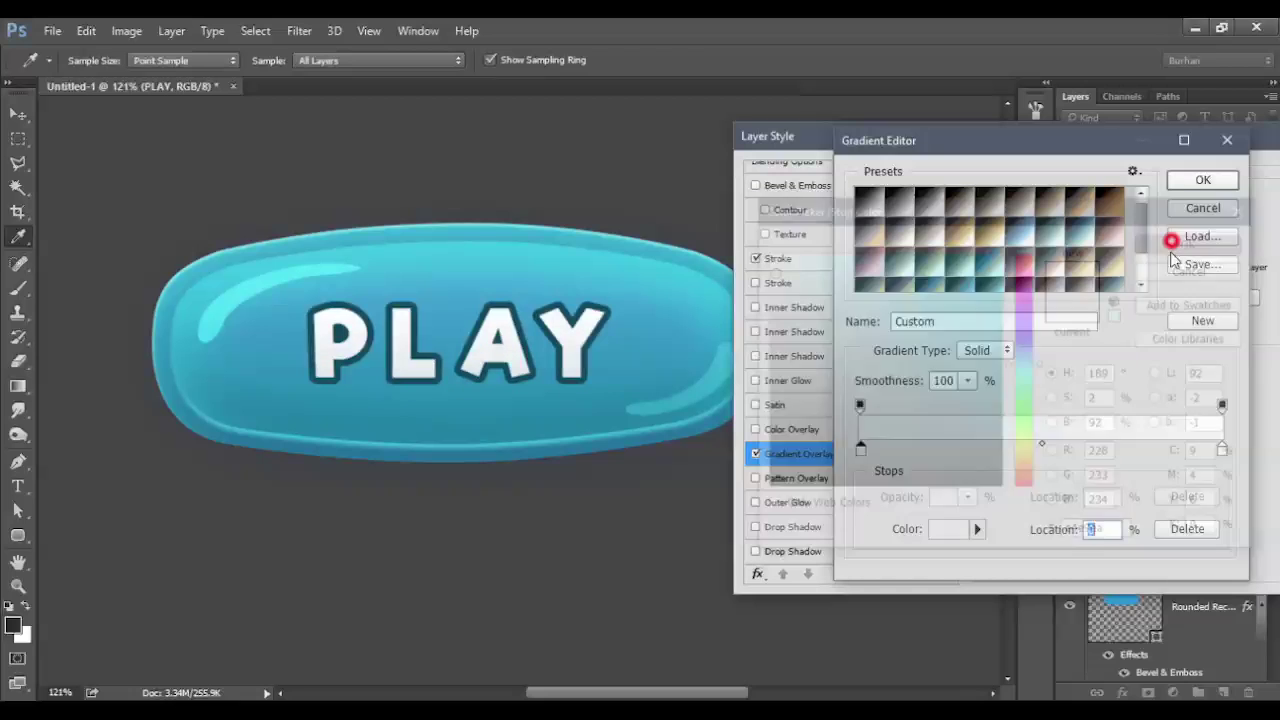
pyautogui.doubleClick(1221, 449)
pyautogui.click(770, 263)
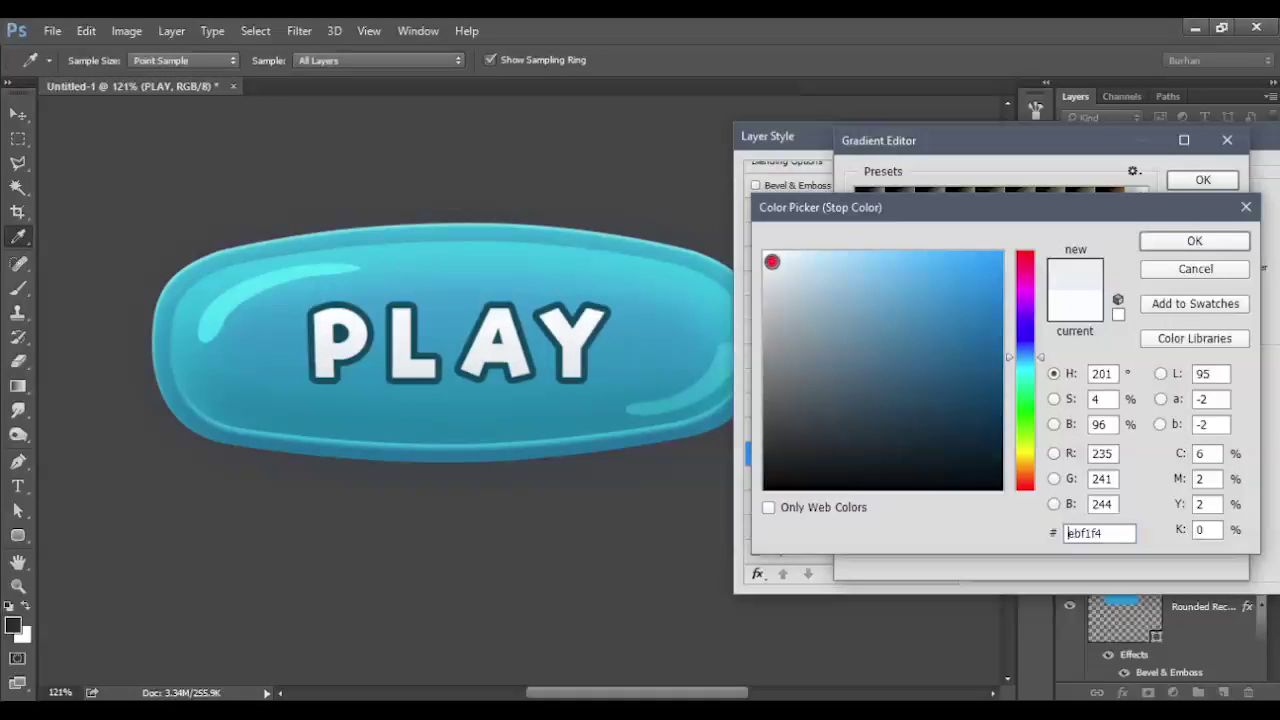
pyautogui.click(1150, 242)
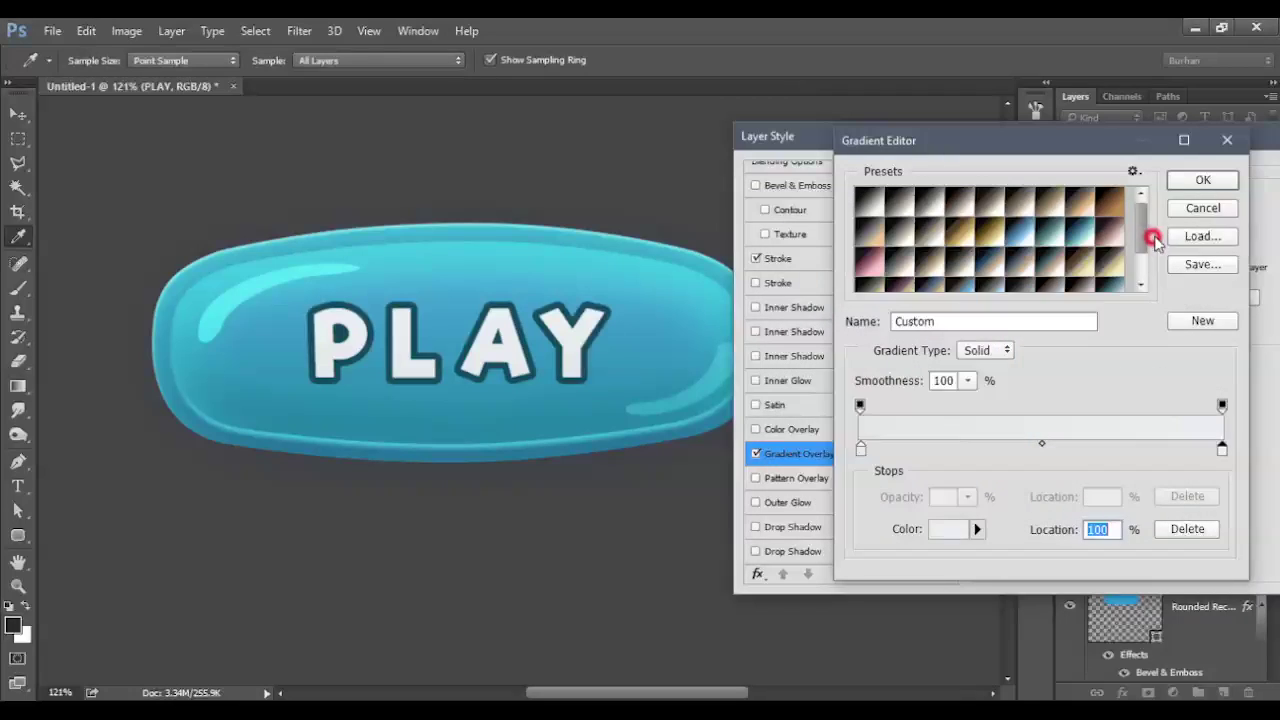
pyautogui.doubleClick(862, 451)
pyautogui.click(775, 280)
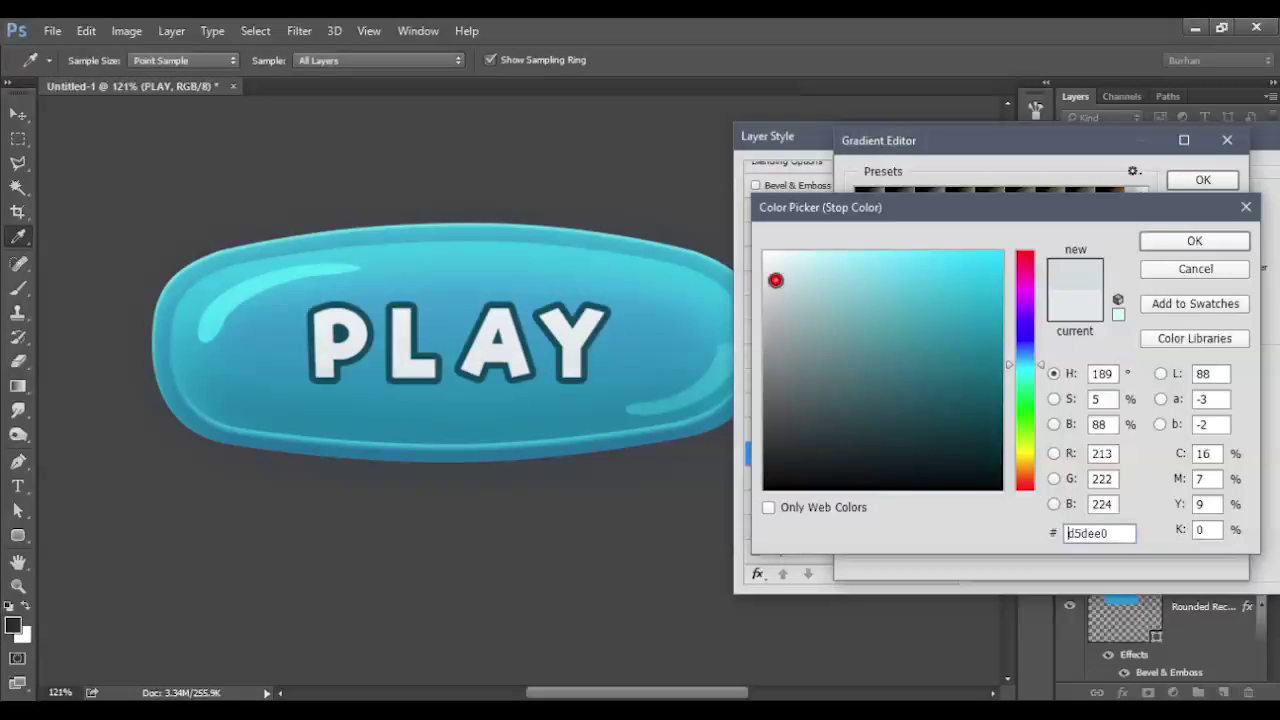
pyautogui.click(1162, 244)
pyautogui.click(1200, 180)
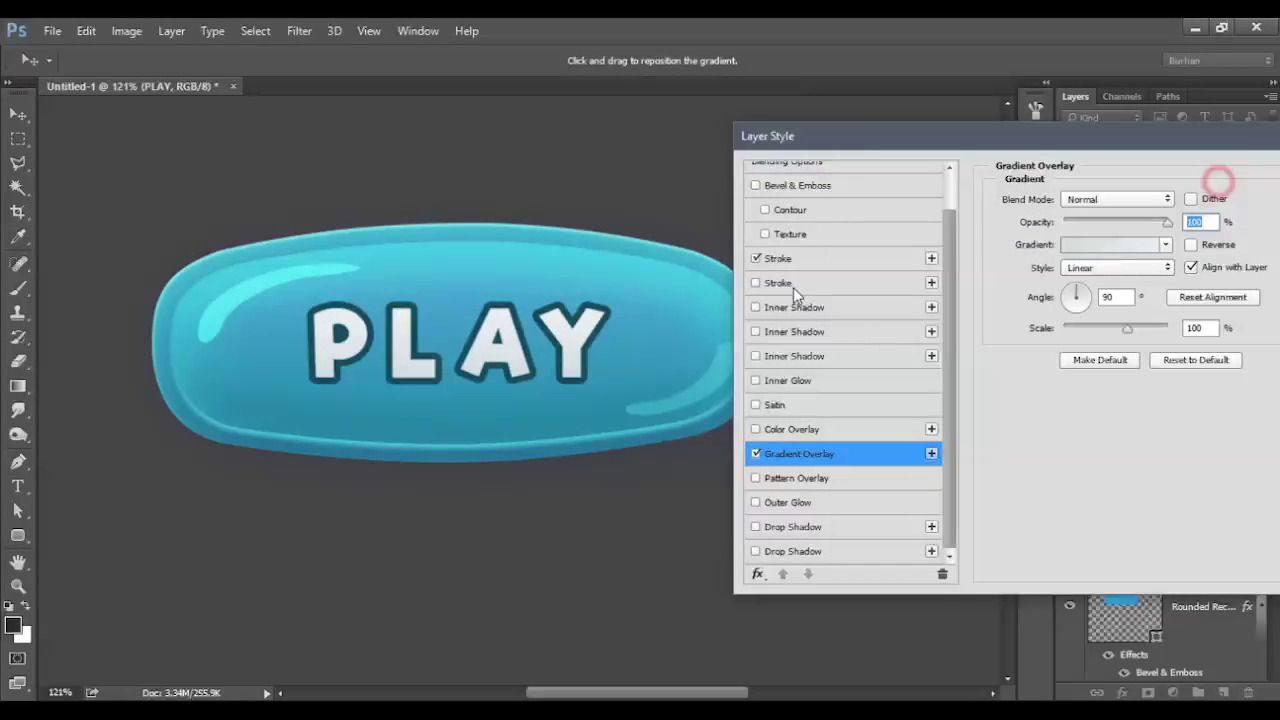
pyautogui.scroll(1, 793, 290)
pyautogui.click(795, 344)
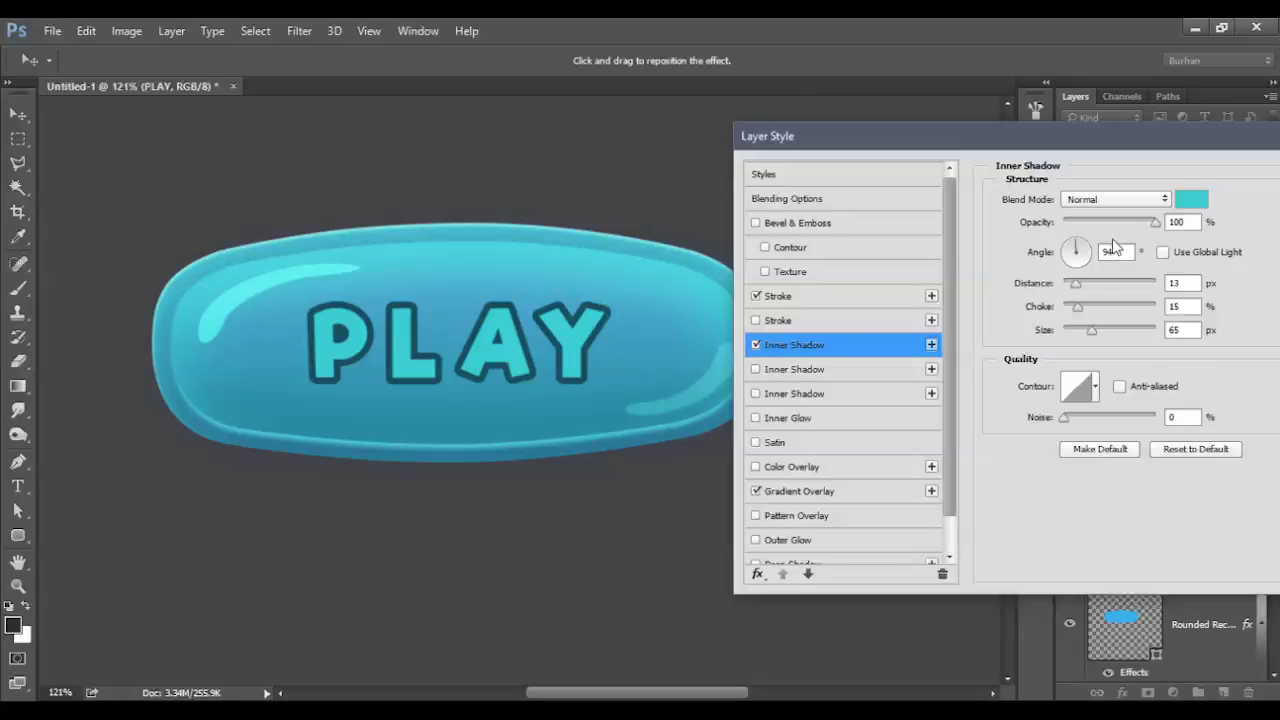
# - Remove the inner shadow's choke and shrink its size to 2 px and distance
pyautogui.moveTo(1077, 306)
pyautogui.mouseDown()
pyautogui.moveTo(1066, 307)
pyautogui.moveTo(1070, 287)
pyautogui.mouseUp()
pyautogui.moveTo(1091, 330); pyautogui.dragTo(1064, 334)
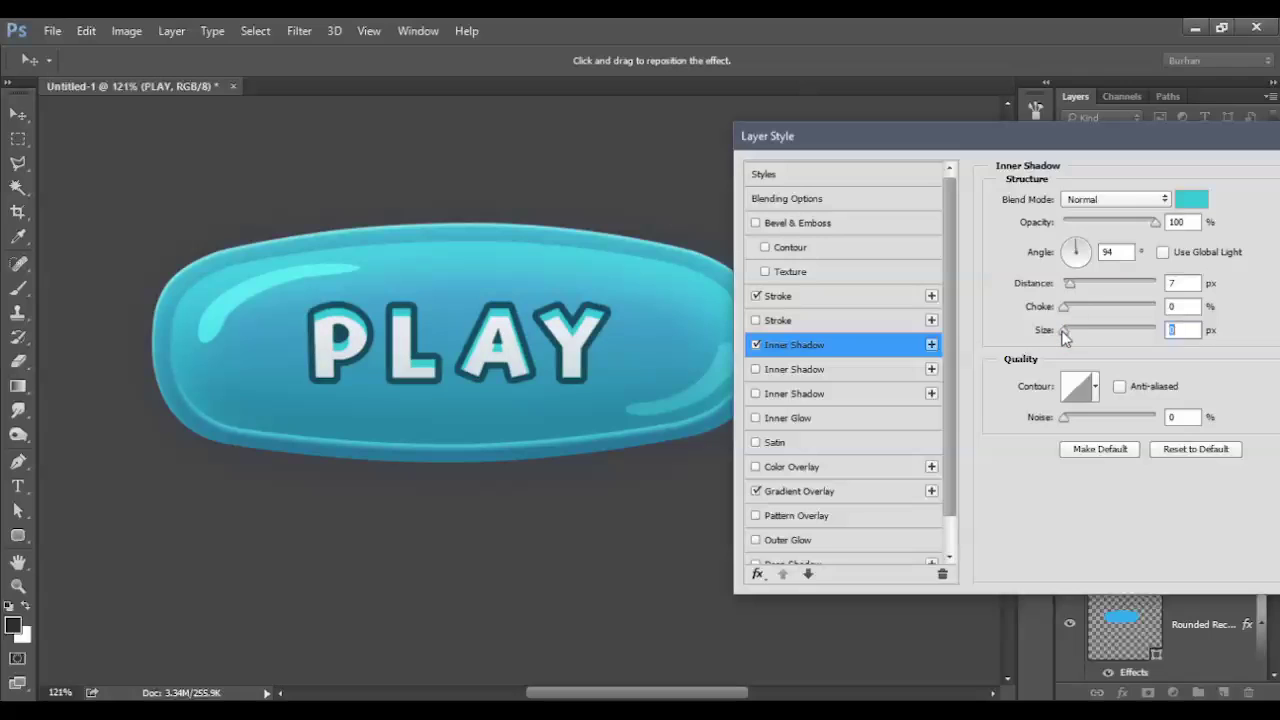
pyautogui.moveTo(1070, 283); pyautogui.dragTo(1066, 285)
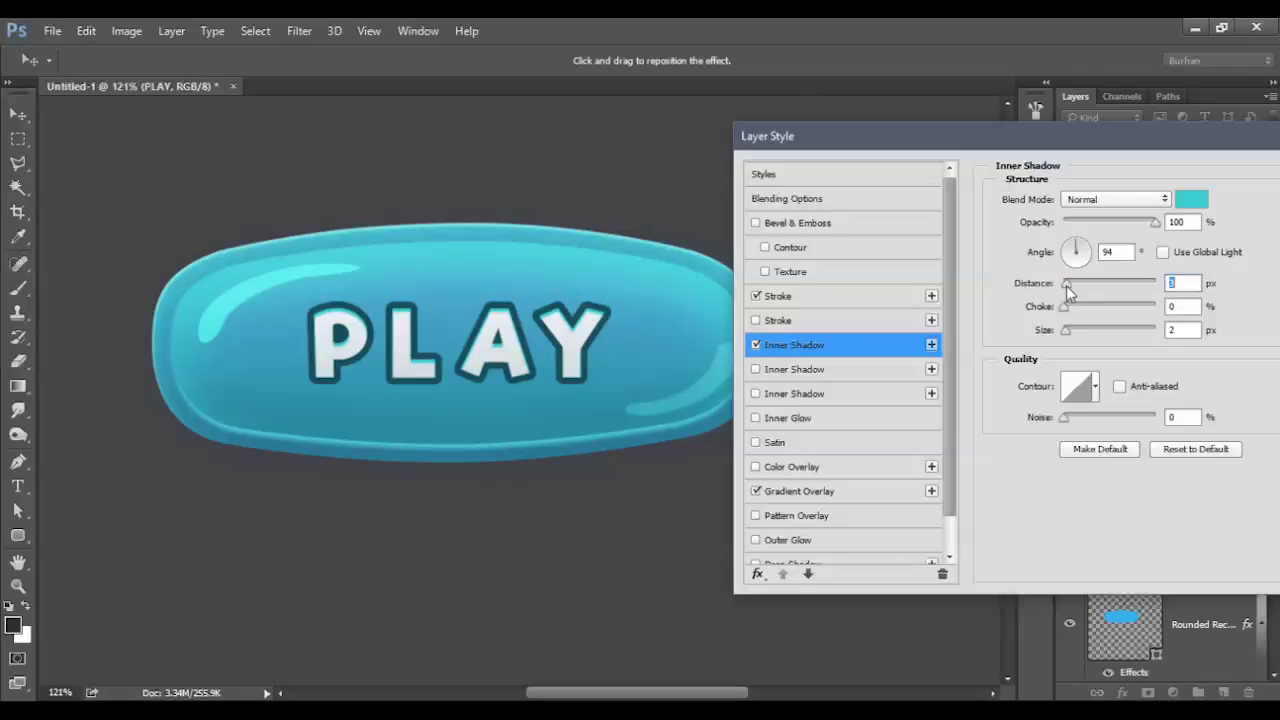
pyautogui.click(1191, 200)
pyautogui.click(1027, 389)
pyautogui.click(1027, 400)
pyautogui.click(1024, 328)
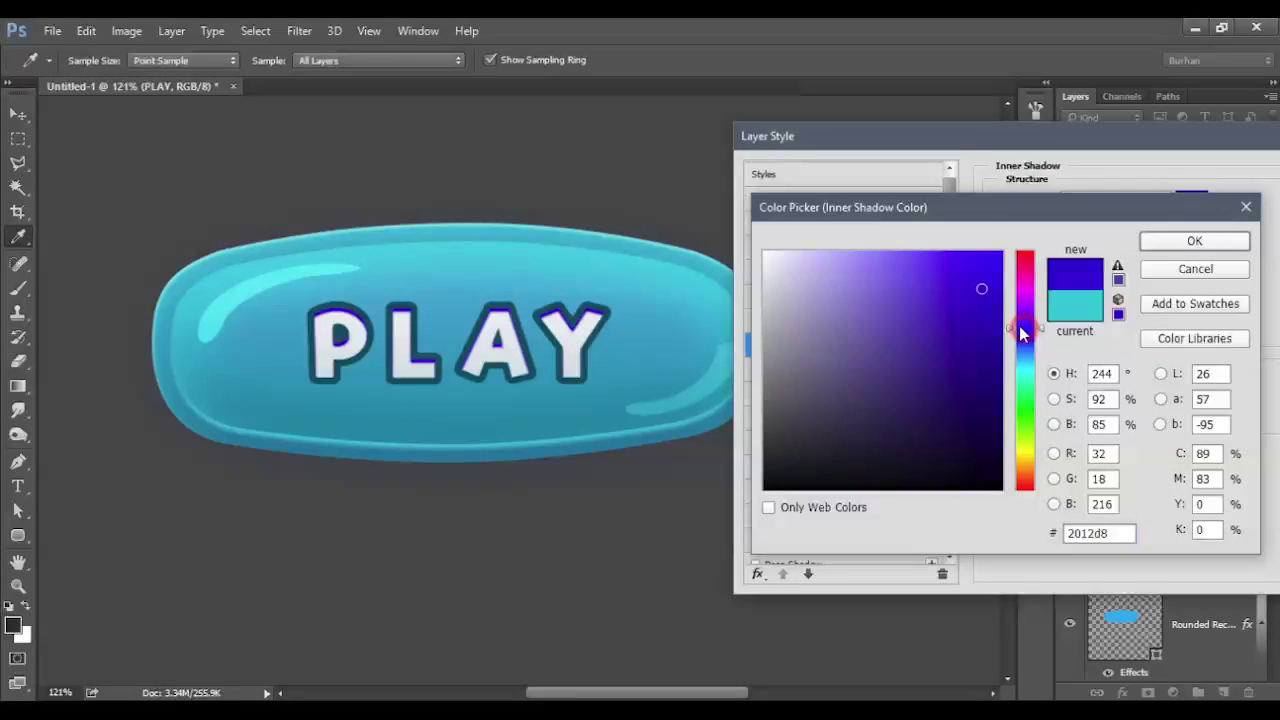
# - Set the inner shadow colour to white ffffff and apply the PLAY layer style
pyautogui.click(278, 282)
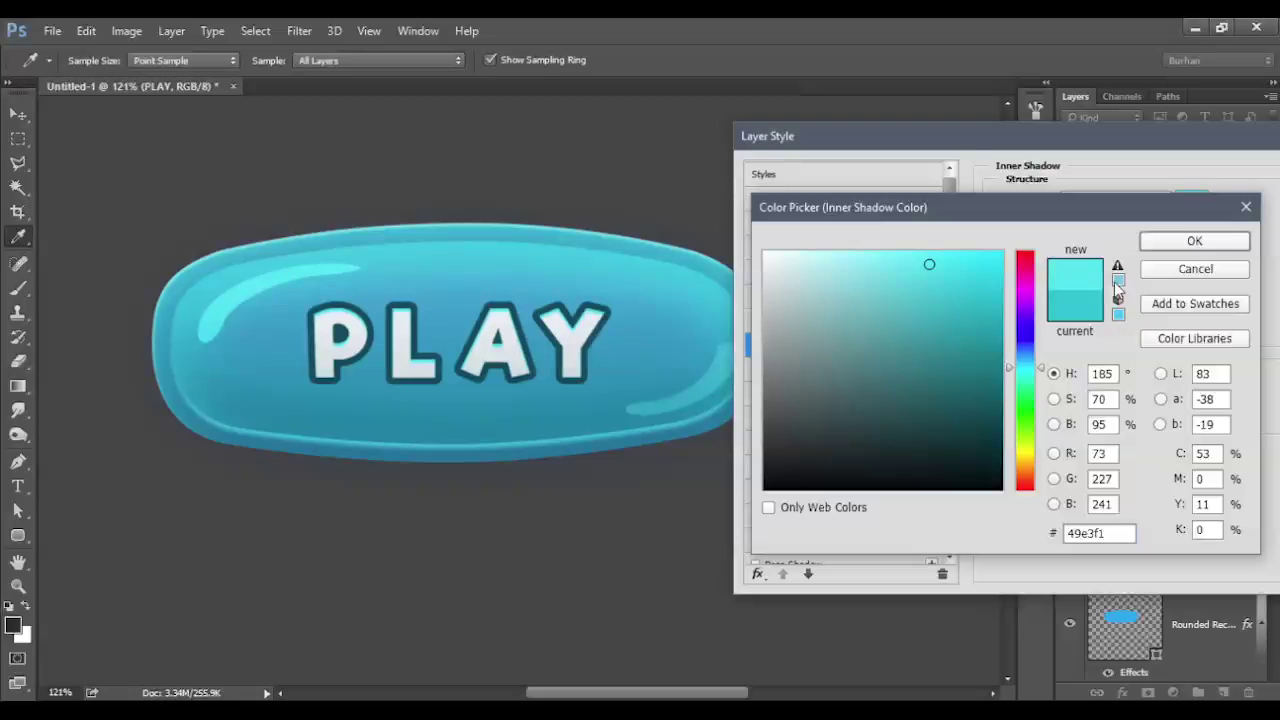
pyautogui.click(951, 274)
pyautogui.click(842, 253)
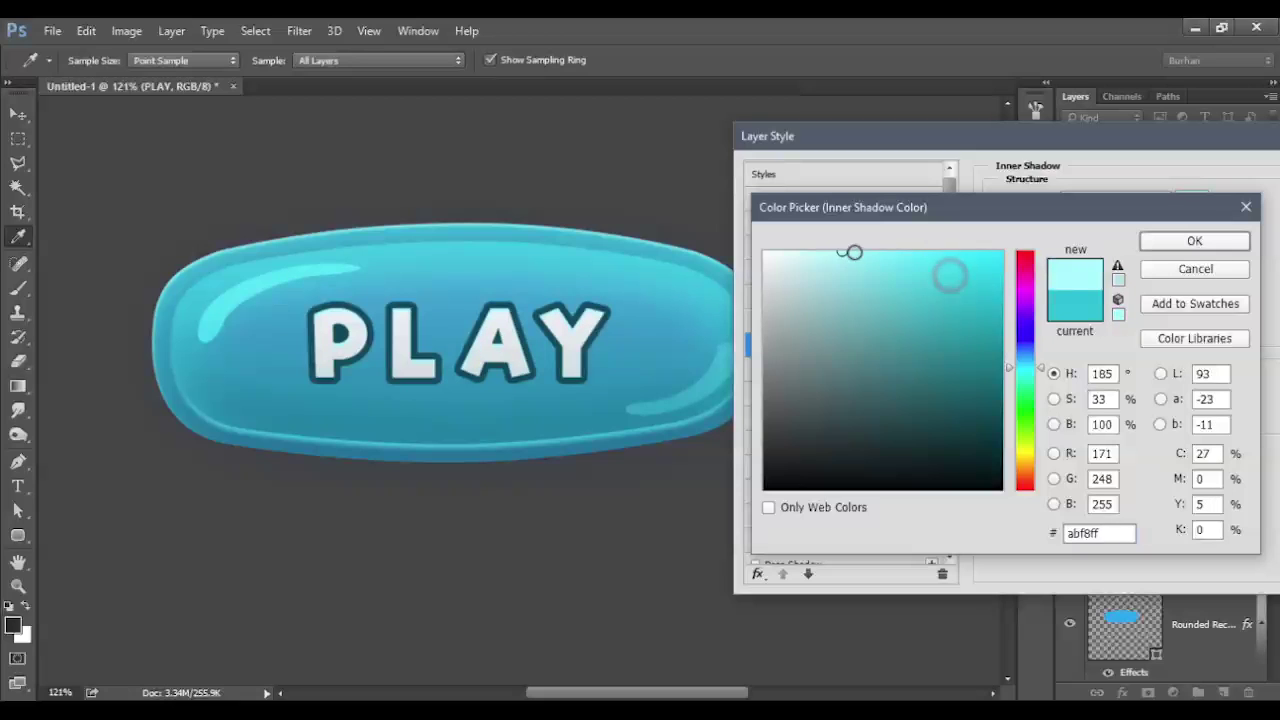
pyautogui.moveTo(850, 268); pyautogui.dragTo(825, 257)
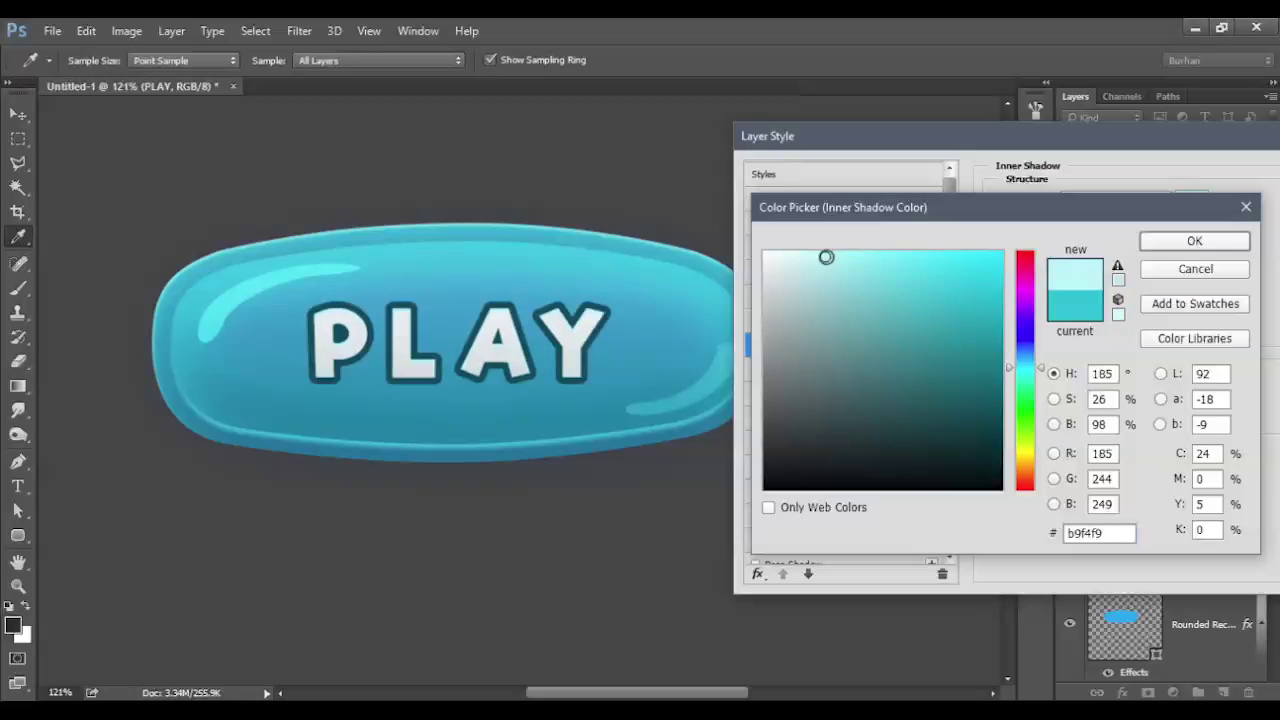
pyautogui.write('ffffff')
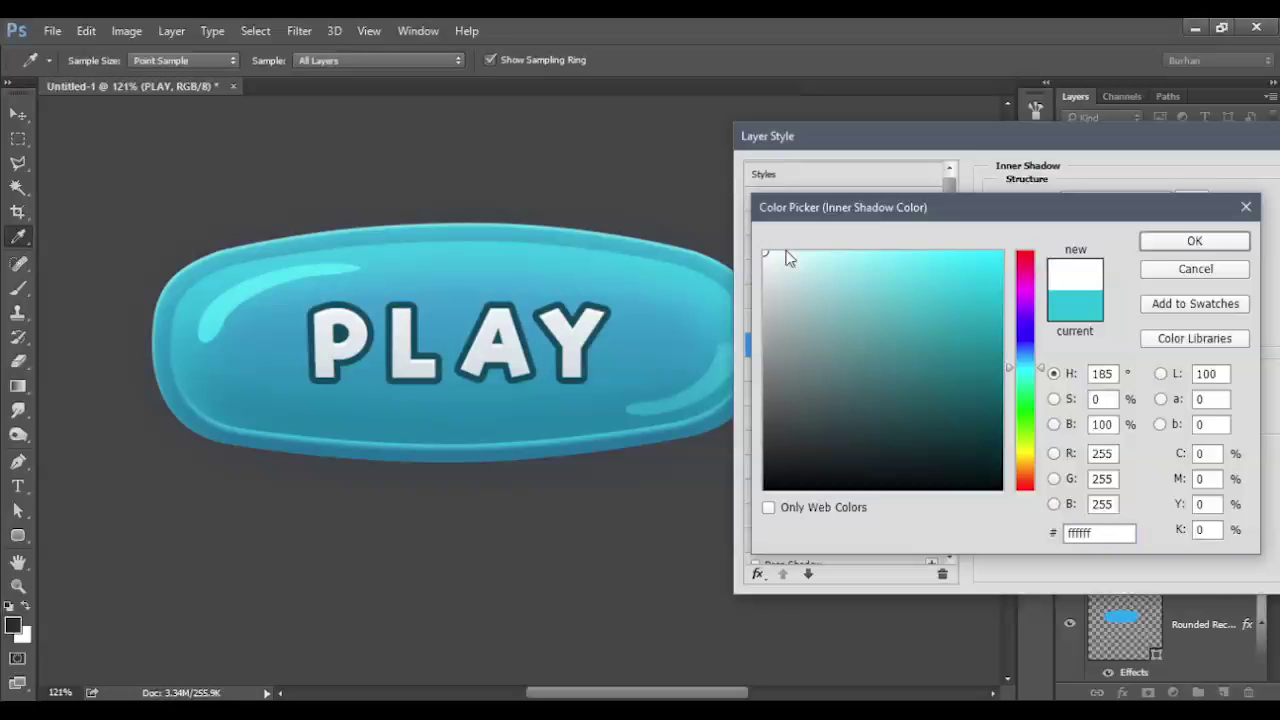
pyautogui.click(1158, 245)
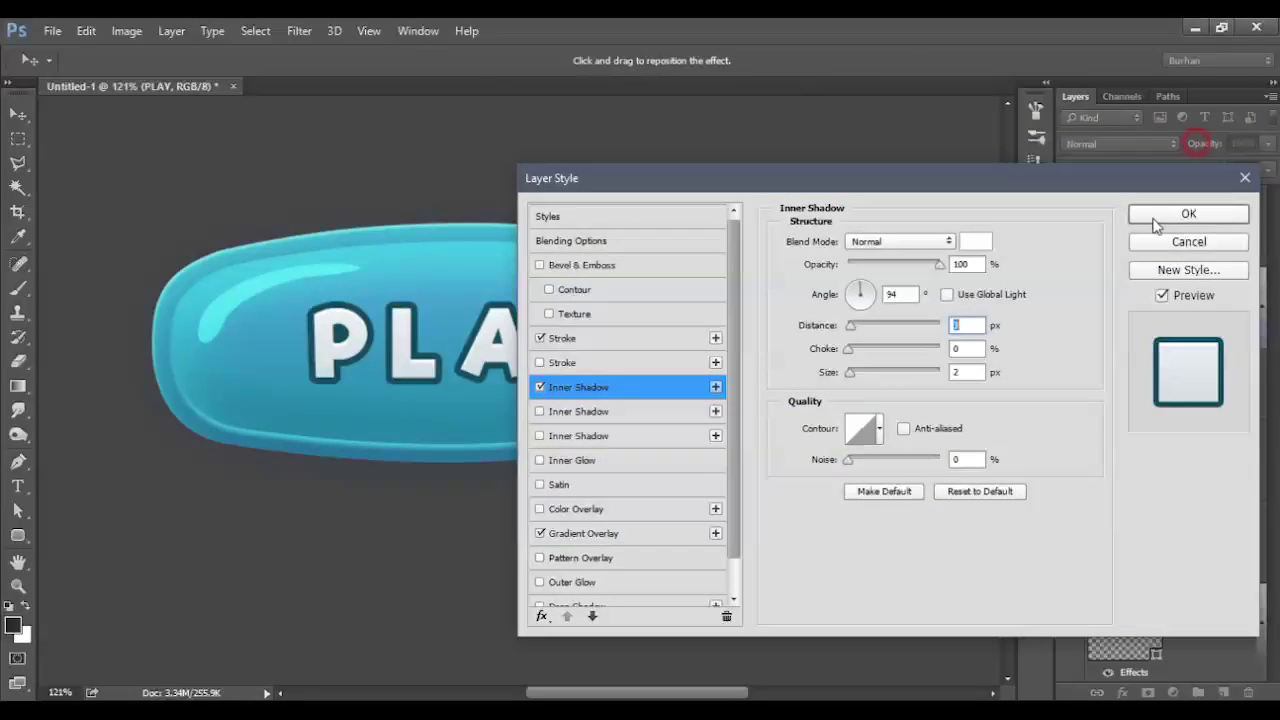
pyautogui.click(1155, 216)
pyautogui.scroll(-2, 529, 375)
pyautogui.scroll(-1, 543, 386)
pyautogui.scroll(-2, 543, 395)
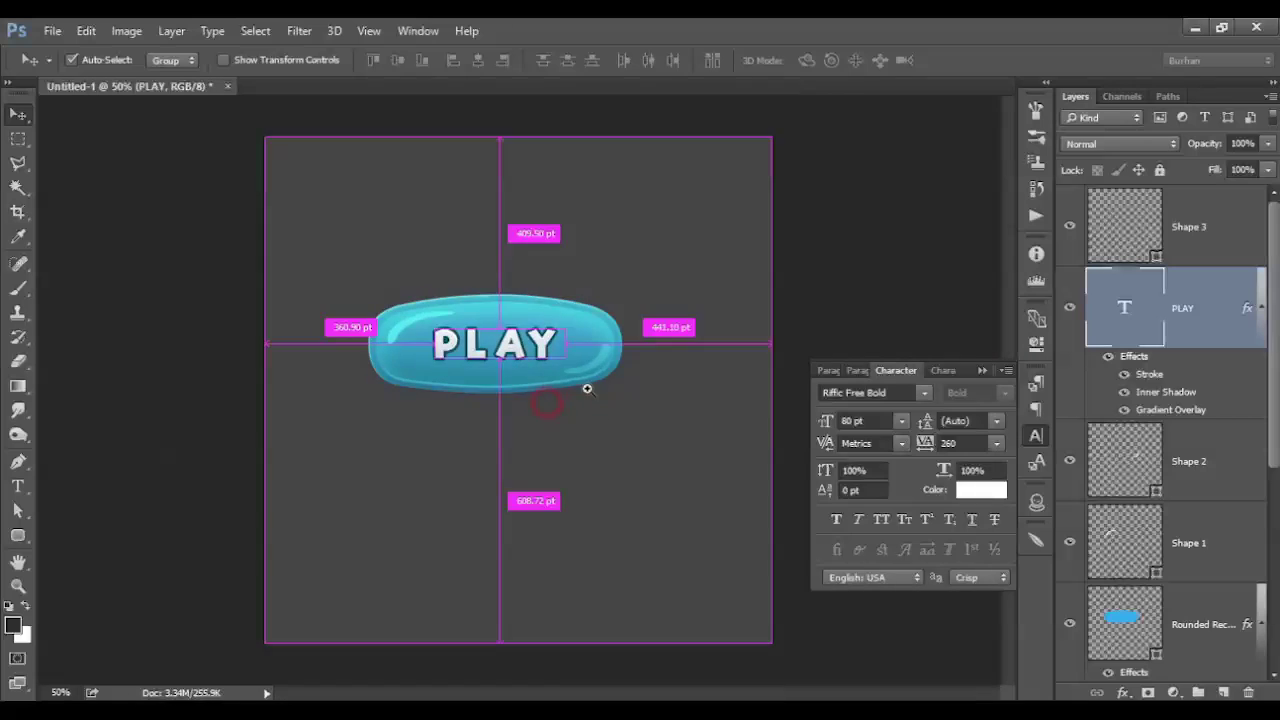
# - Group all the button's layers into a group named Button
pyautogui.click(1183, 218)
pyautogui.scroll(-5, 1165, 400)
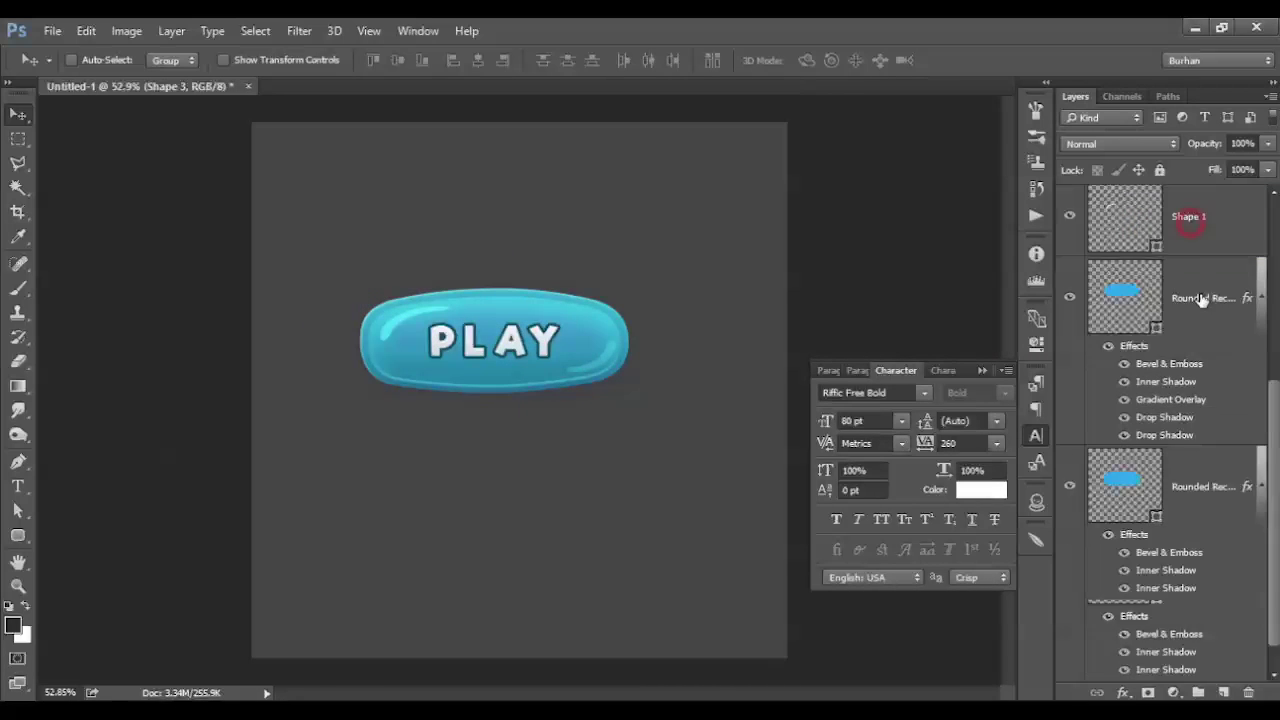
pyautogui.keyDown('shift'); pyautogui.click(1199, 452); pyautogui.keyUp('shift')
pyautogui.hotkey('ctrl', 'g')
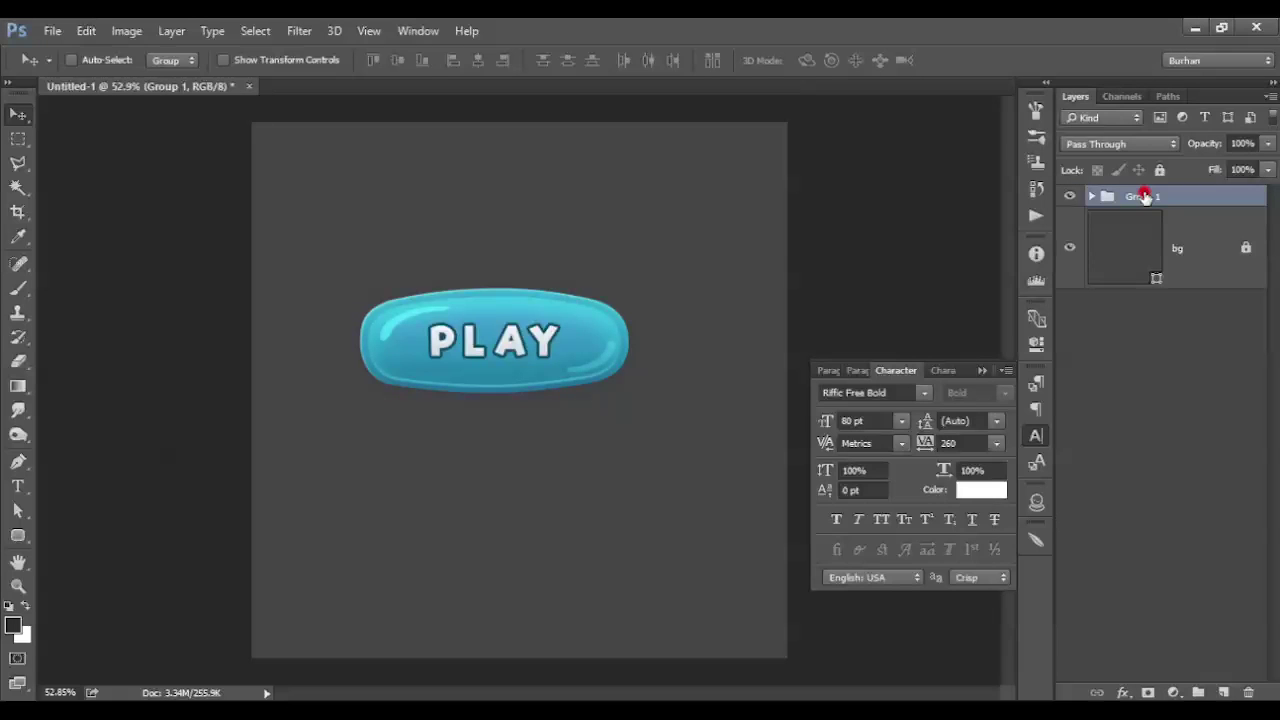
pyautogui.doubleClick(1144, 196)
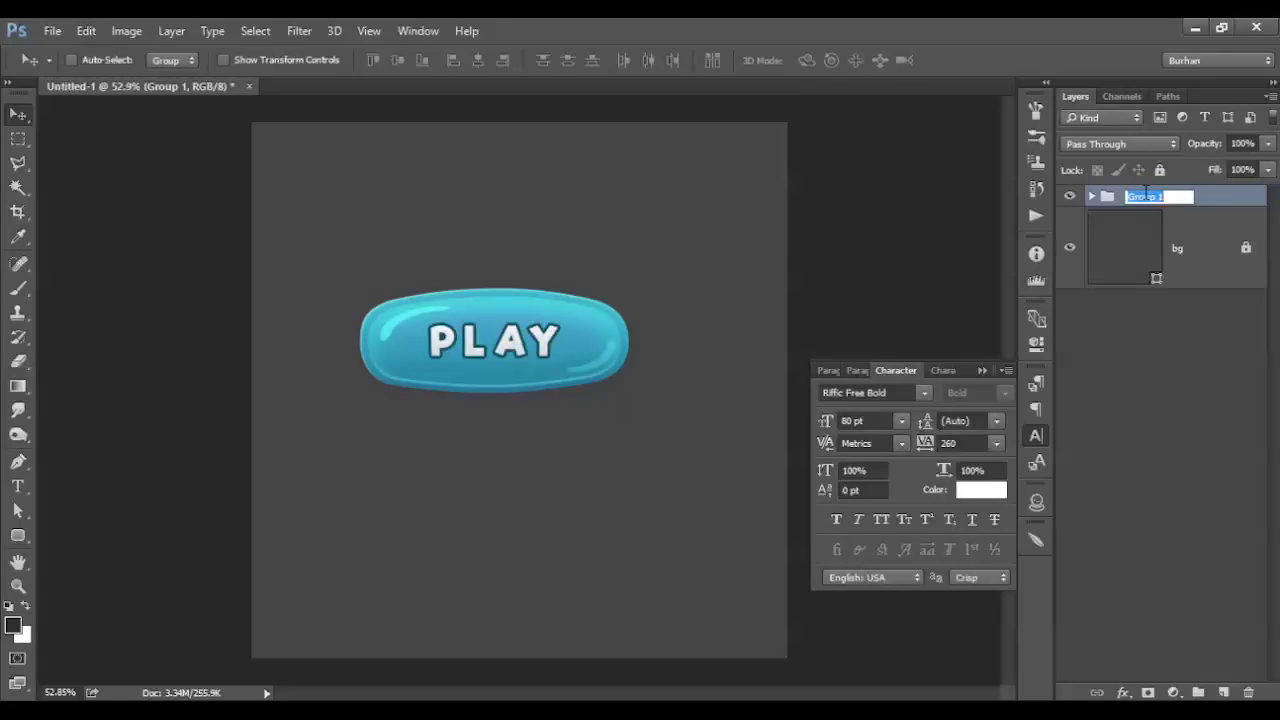
pyautogui.write('Button')
pyautogui.press('Return')
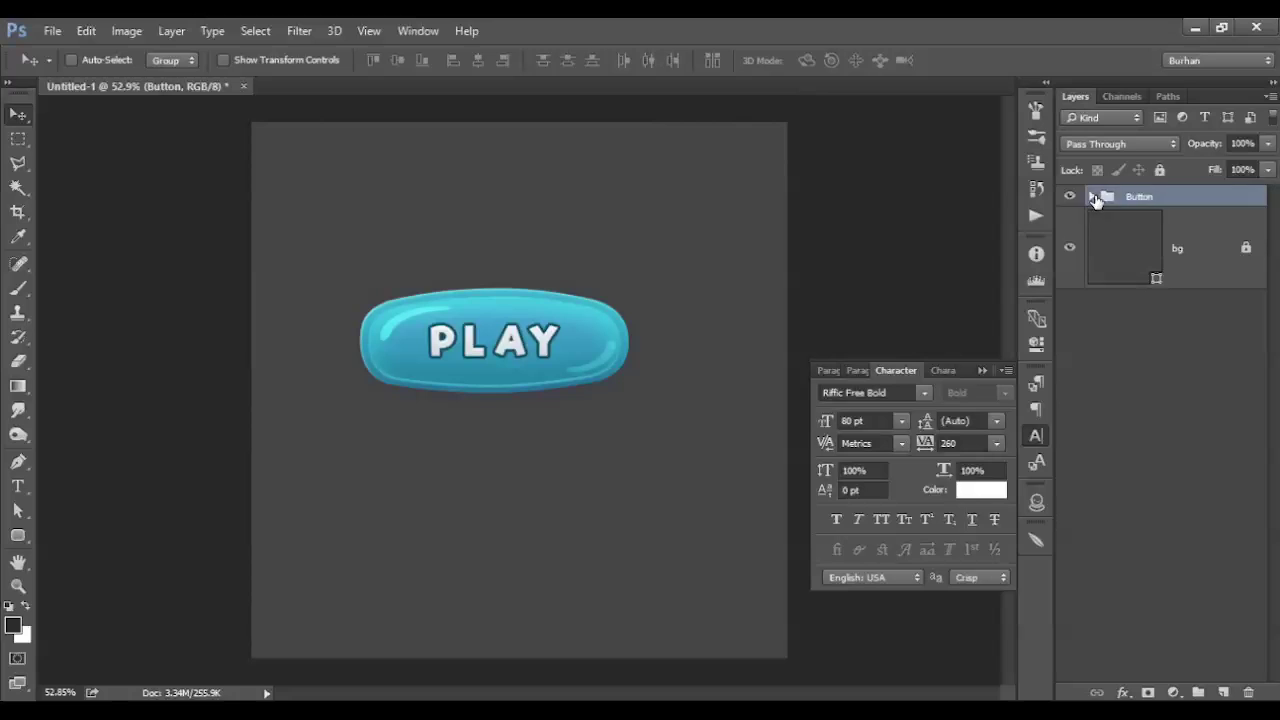
# - Rename the pill-shape layers to button and button_upper
pyautogui.click(1093, 197)
pyautogui.scroll(-2, 1242, 577)
pyautogui.scroll(-1, 1219, 565)
pyautogui.doubleClick(1214, 548)
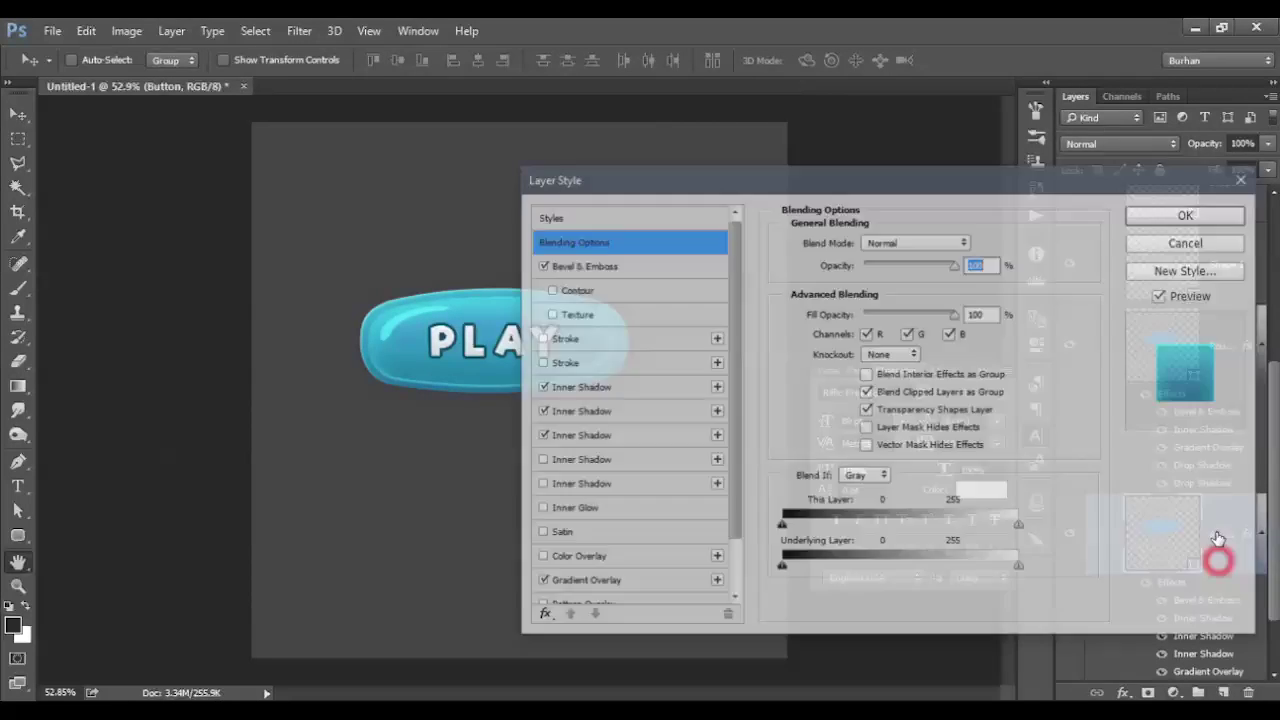
pyautogui.click(1186, 243)
pyautogui.doubleClick(1224, 535)
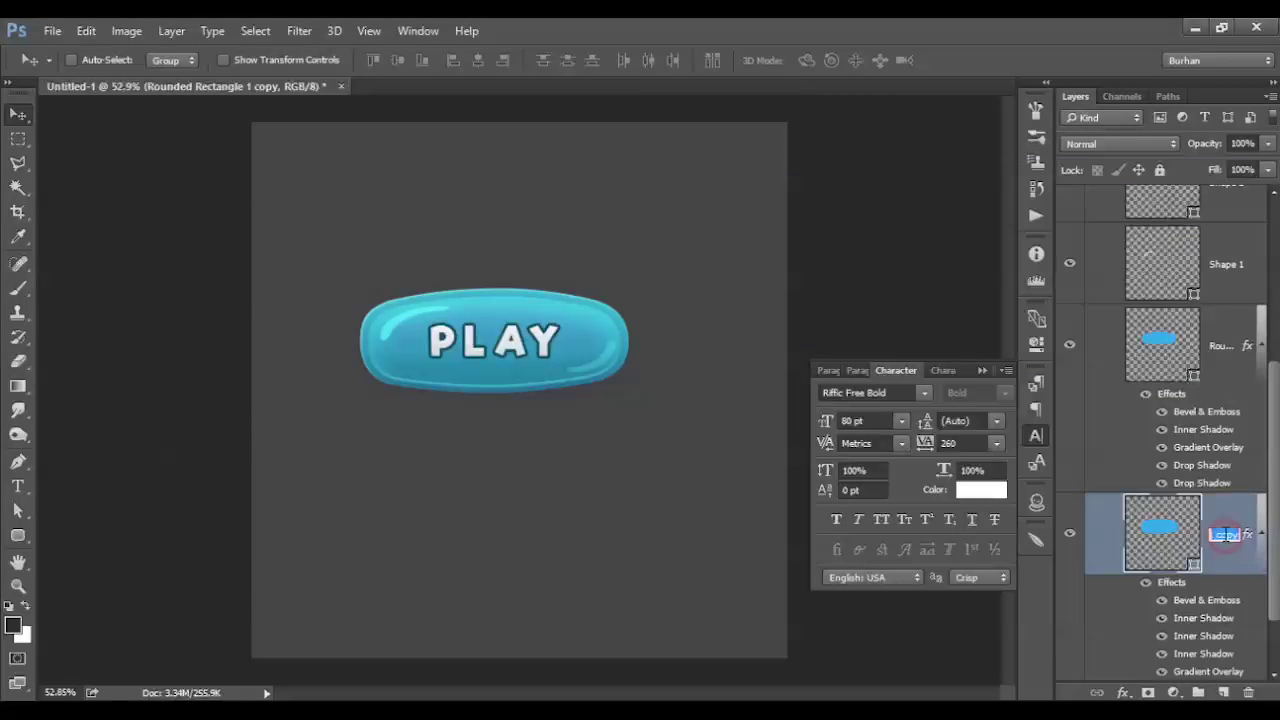
pyautogui.write('on')
pyautogui.press('Return')
pyautogui.doubleClick(1220, 345)
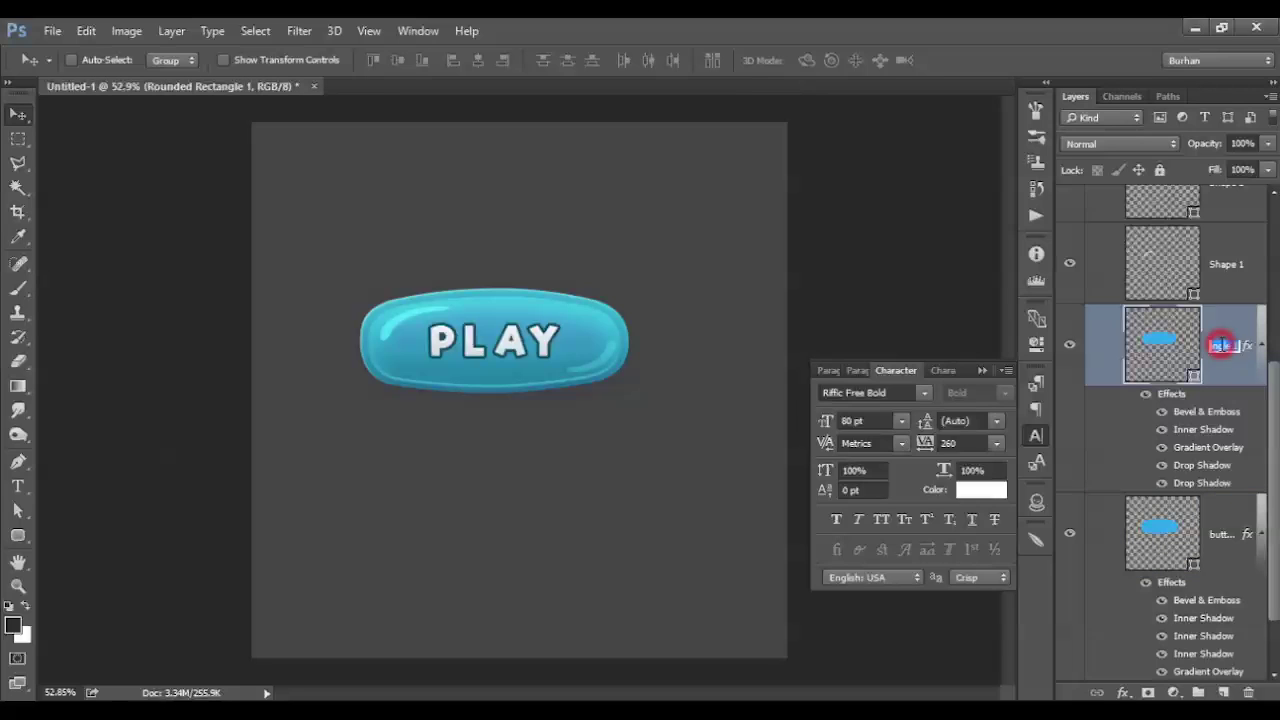
pyautogui.write('B')
pyautogui.write('_')
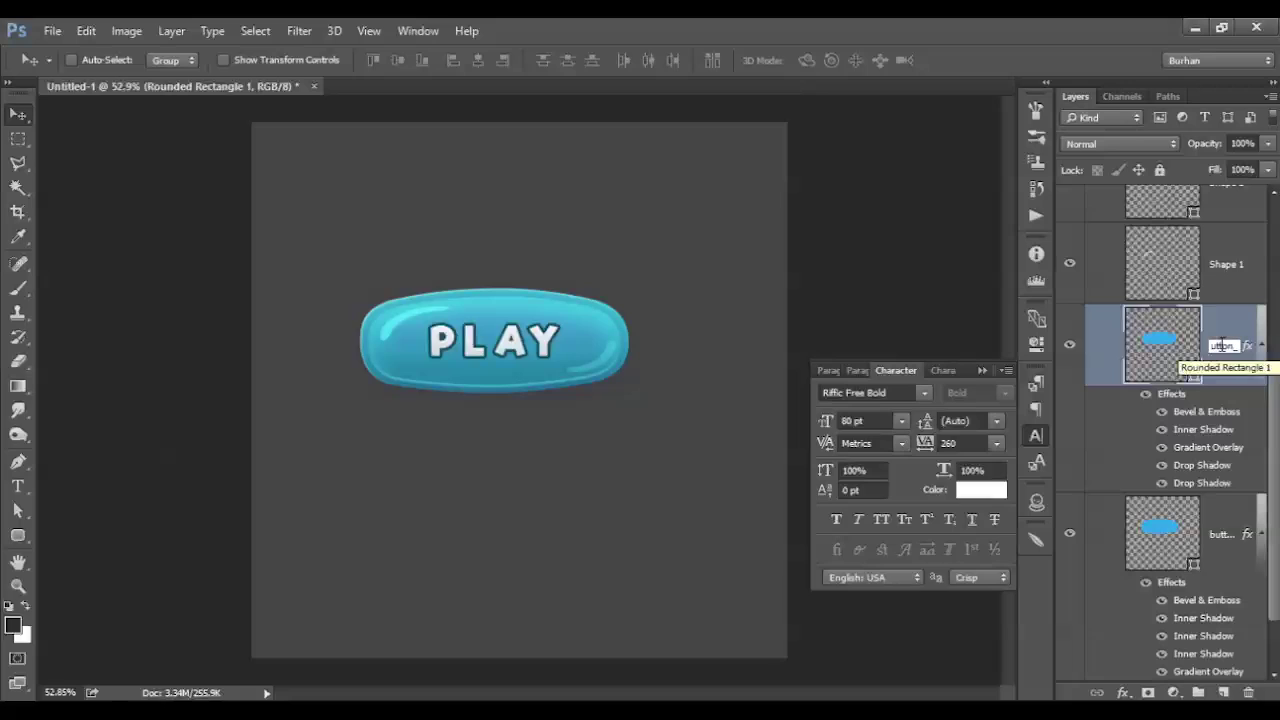
pyautogui.write('upper')
pyautogui.press('Return')
# - Group the Shape 1 and Shape 2 highlight layers into a highlights group
pyautogui.scroll(2, 1190, 312)
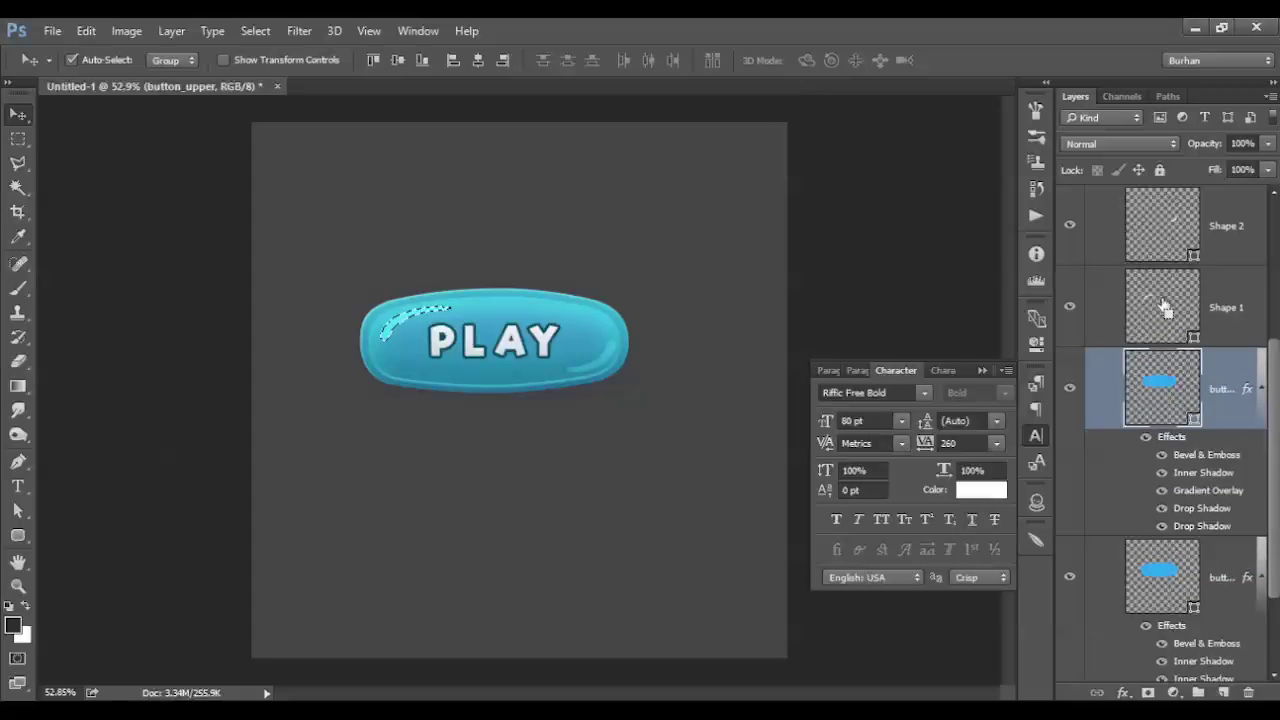
pyautogui.click(1230, 222)
pyautogui.keyDown('shift'); pyautogui.click(1224, 320); pyautogui.keyUp('shift')
pyautogui.hotkey('ctrl', 'g')
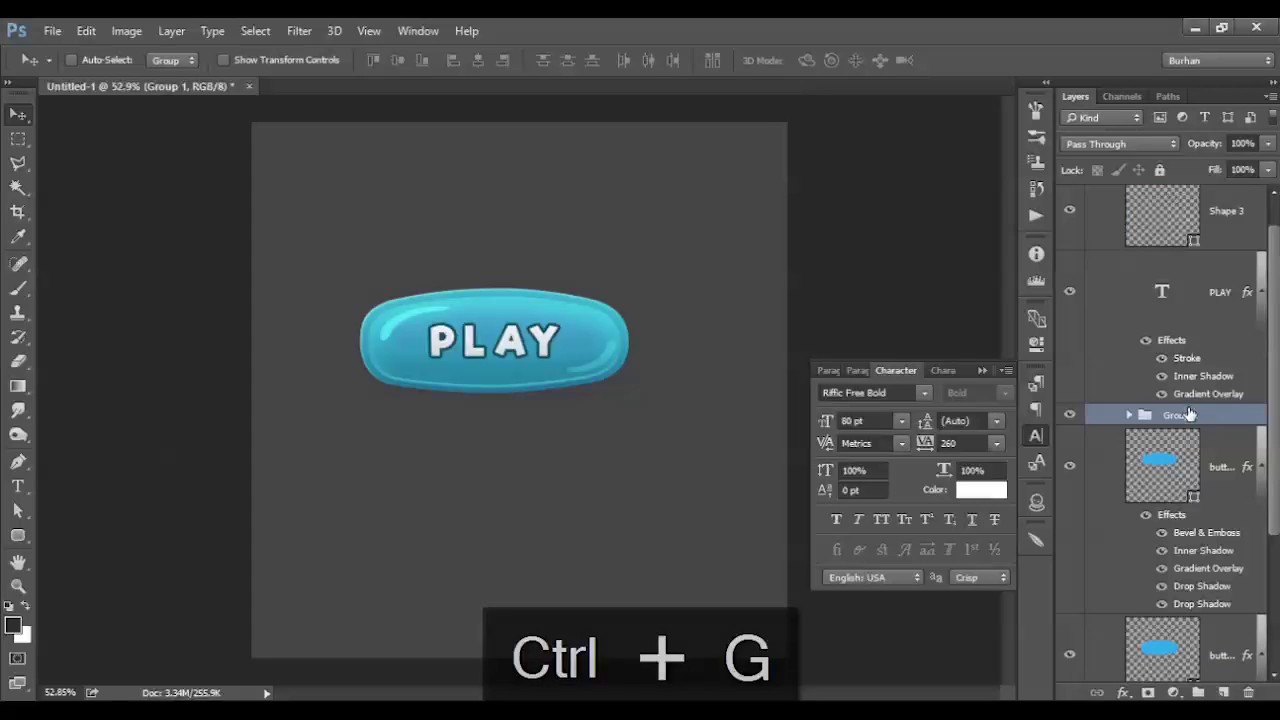
pyautogui.doubleClick(1183, 415)
pyautogui.write('h')
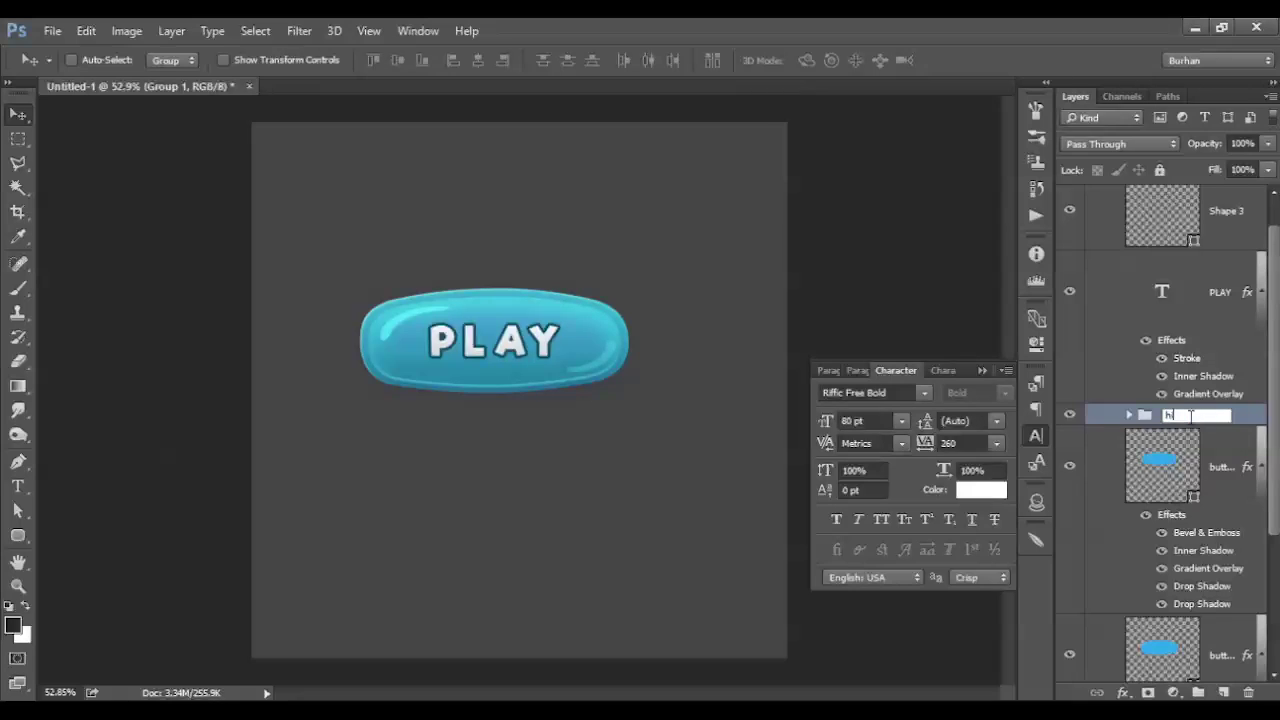
pyautogui.write('lights')
pyautogui.press('Return')
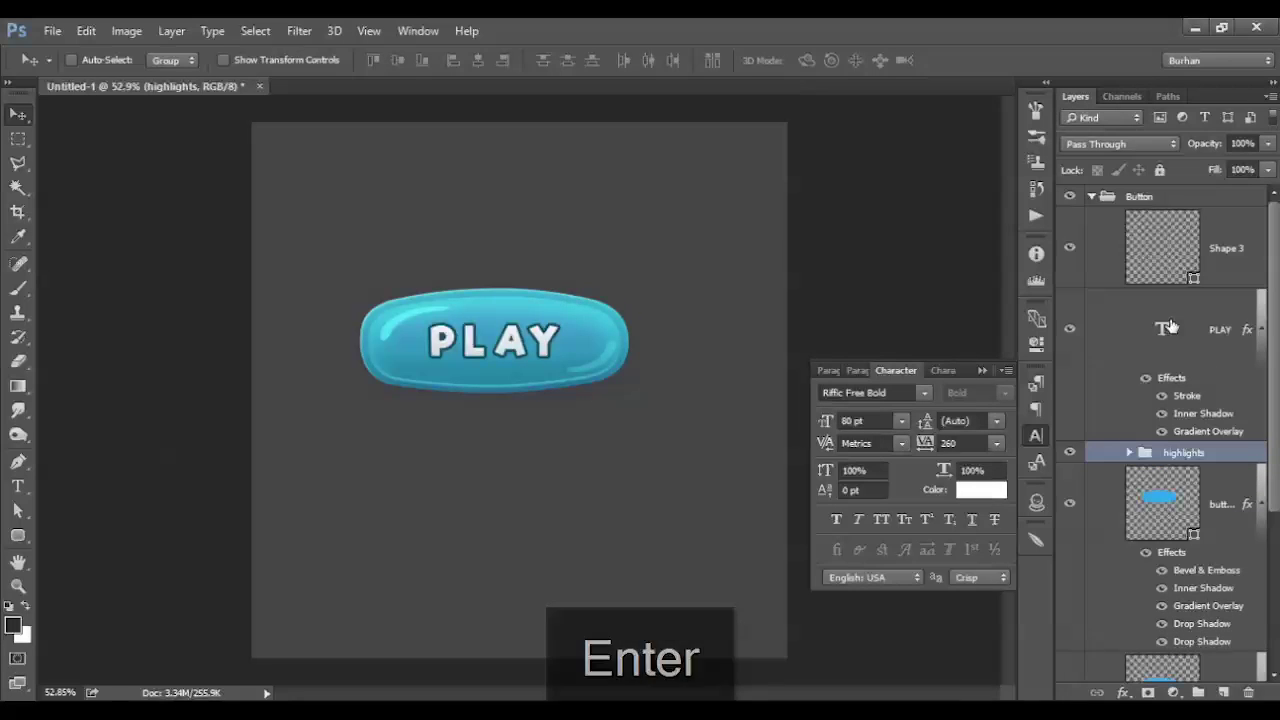
# - Group the PLAY text and Shape 3 layers into a Text group
pyautogui.scroll(2, 1175, 330)
pyautogui.click(1220, 332)
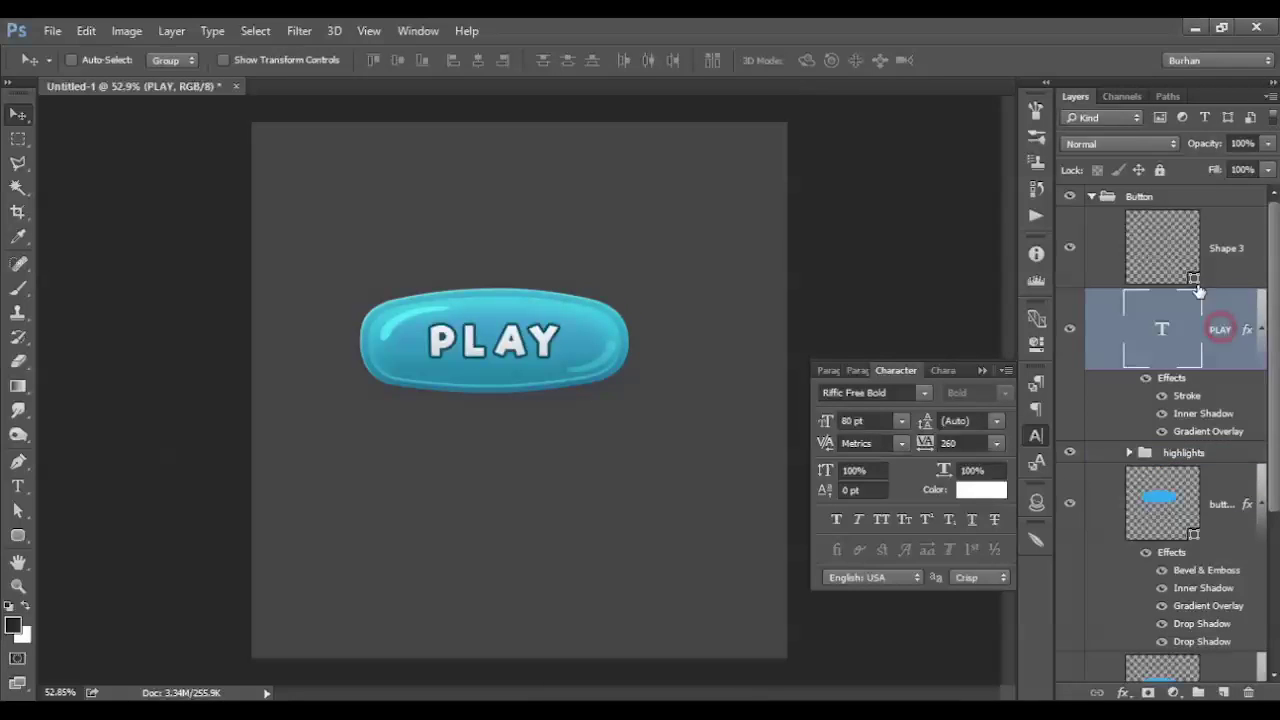
pyautogui.keyDown('shift'); pyautogui.click(1212, 248); pyautogui.keyUp('shift')
pyautogui.hotkey('ctrl', 'g')
pyautogui.doubleClick(1186, 226)
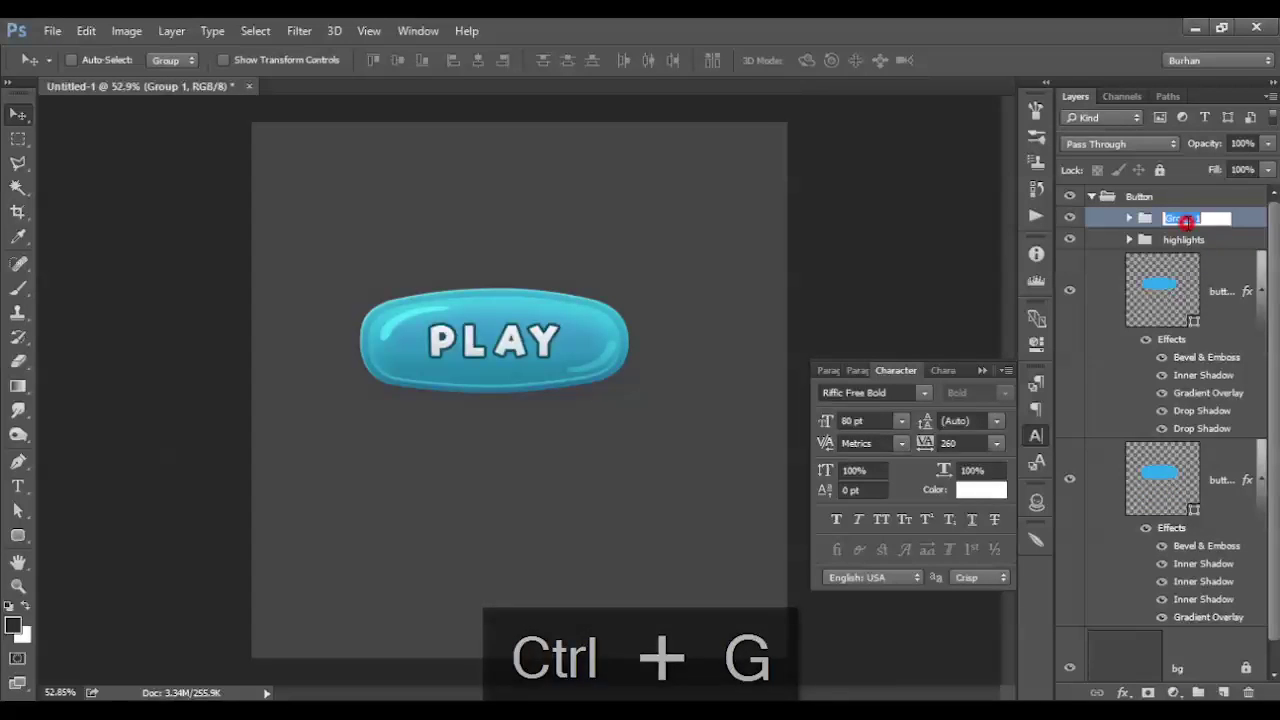
pyautogui.write('Text')
pyautogui.click(1243, 222)
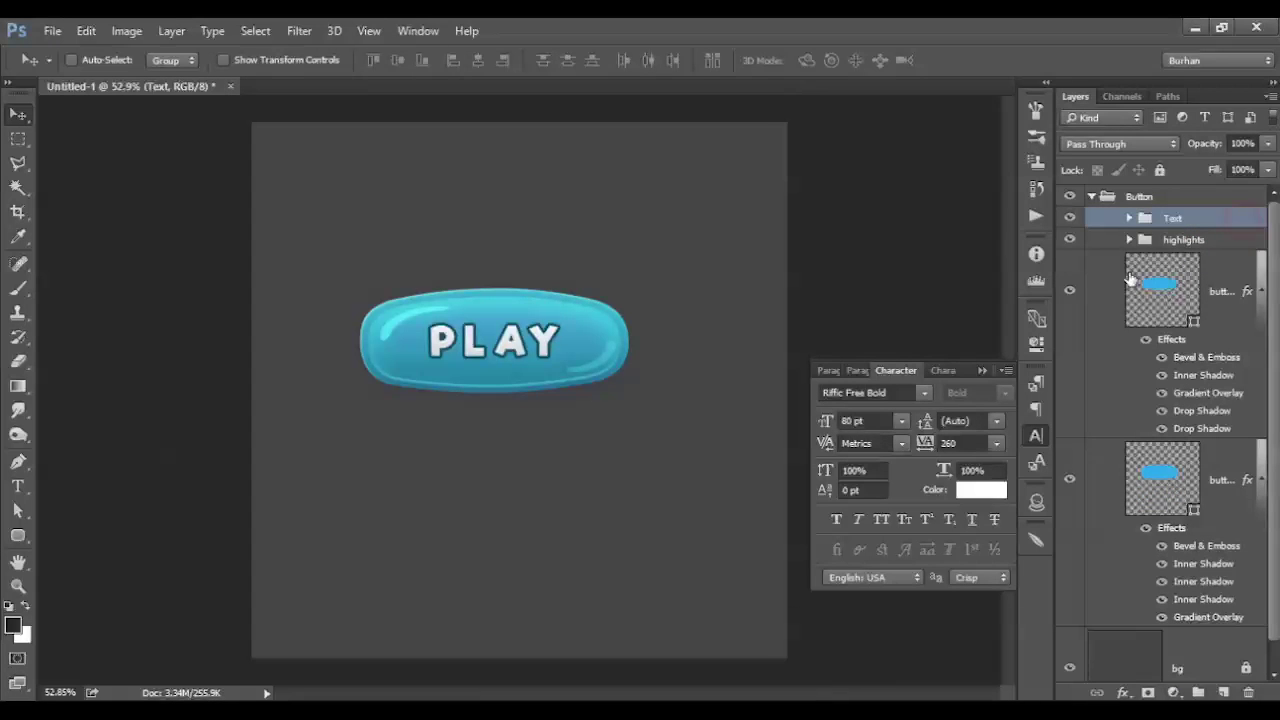
# - Group the two pill-shape layers into a button group and collapse Button
pyautogui.scroll(-1, 1148, 373)
pyautogui.click(1205, 265)
pyautogui.keyDown('shift'); pyautogui.click(1215, 455); pyautogui.keyUp('shift')
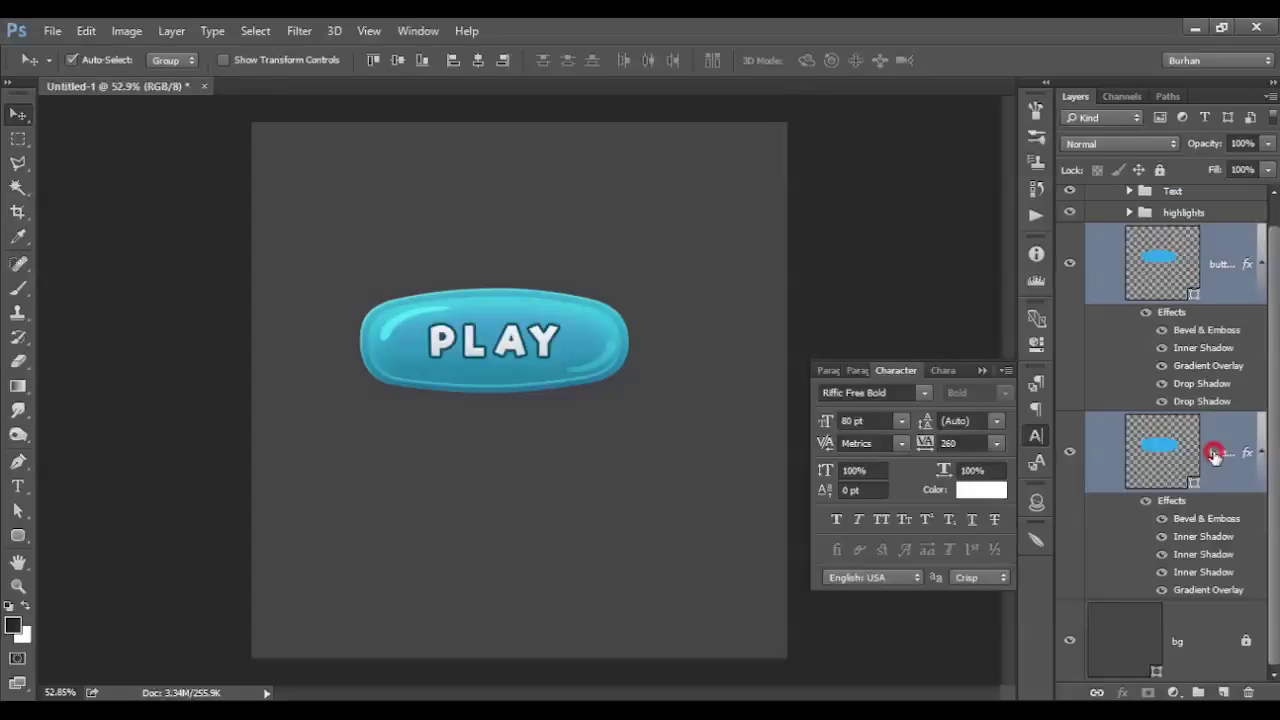
pyautogui.hotkey('ctrl', 'g')
pyautogui.doubleClick(1186, 261)
pyautogui.write('button')
pyautogui.press('Return')
pyautogui.click(1091, 196)
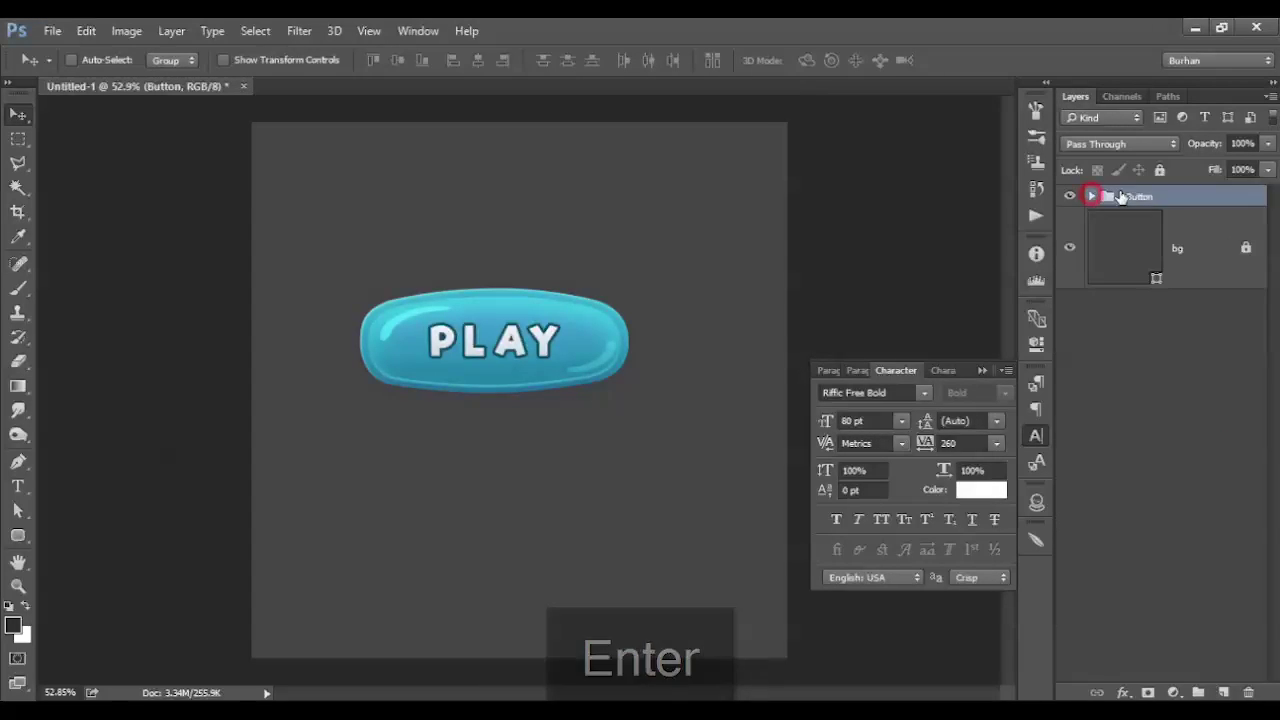
# - Duplicate the Button group and move the copy below the original
pyautogui.click(1126, 188)
pyautogui.hotkey('ctrl', 'j')
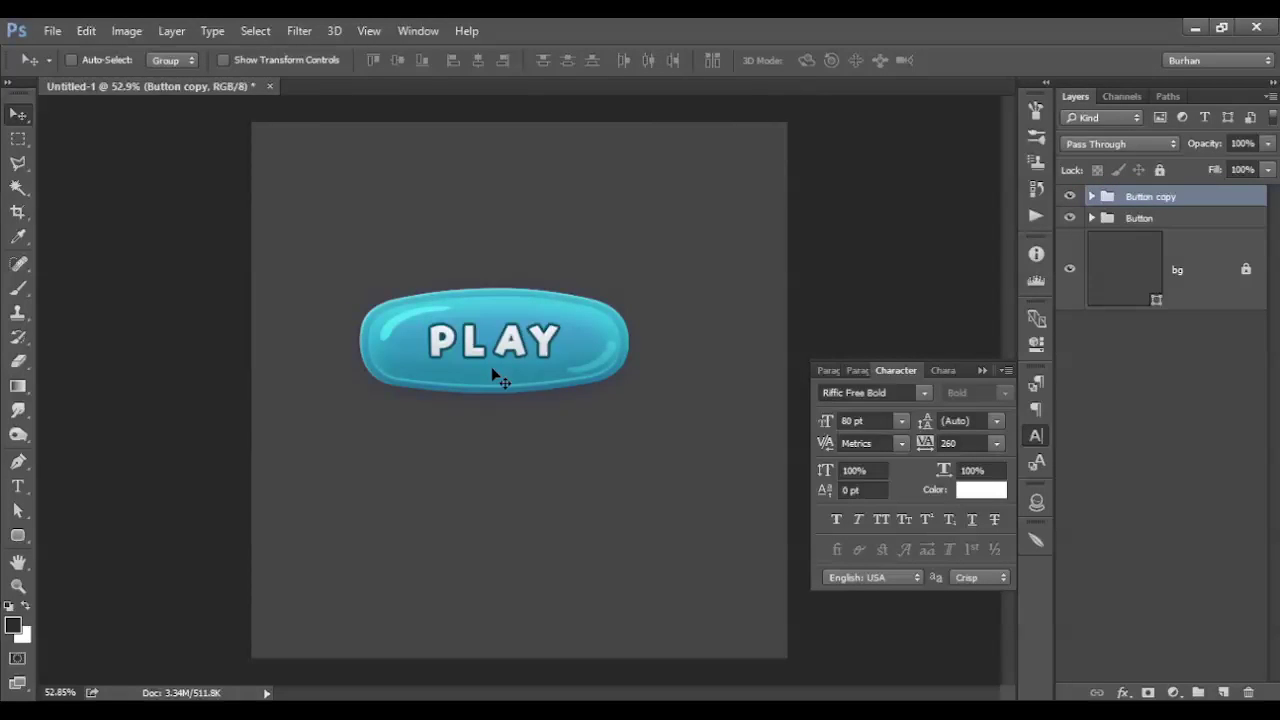
pyautogui.moveTo(495, 368); pyautogui.dragTo(495, 280)
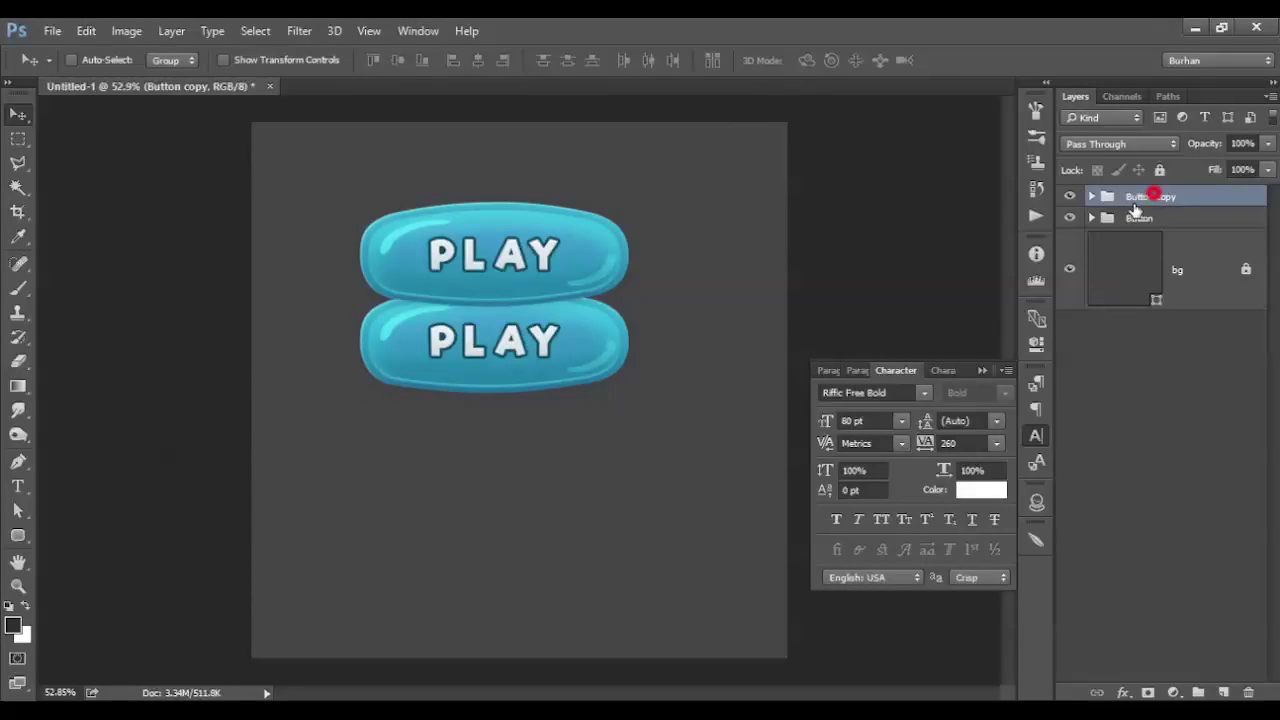
pyautogui.moveTo(445, 355); pyautogui.dragTo(457, 577)
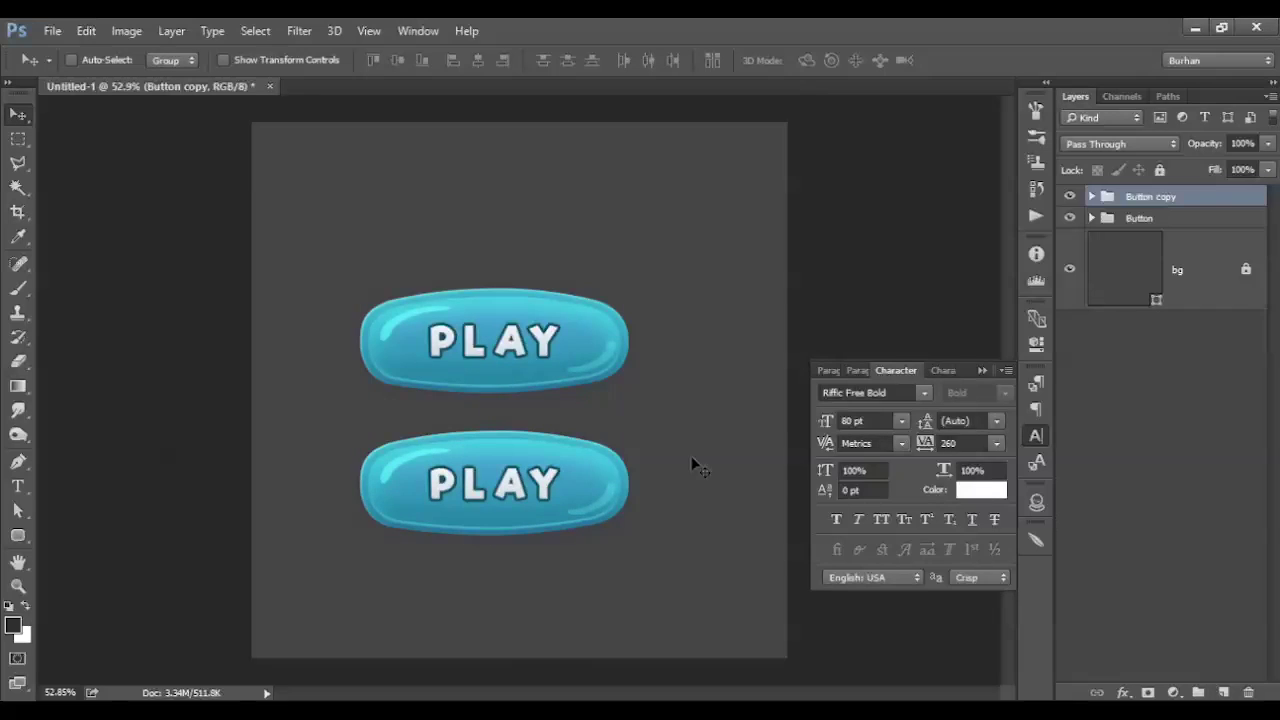
# - Clip a Hue/Saturation adjustment to the copy with hue -38 to turn it green
pyautogui.click(1124, 692)
pyautogui.click(1124, 692)
pyautogui.click(1178, 692)
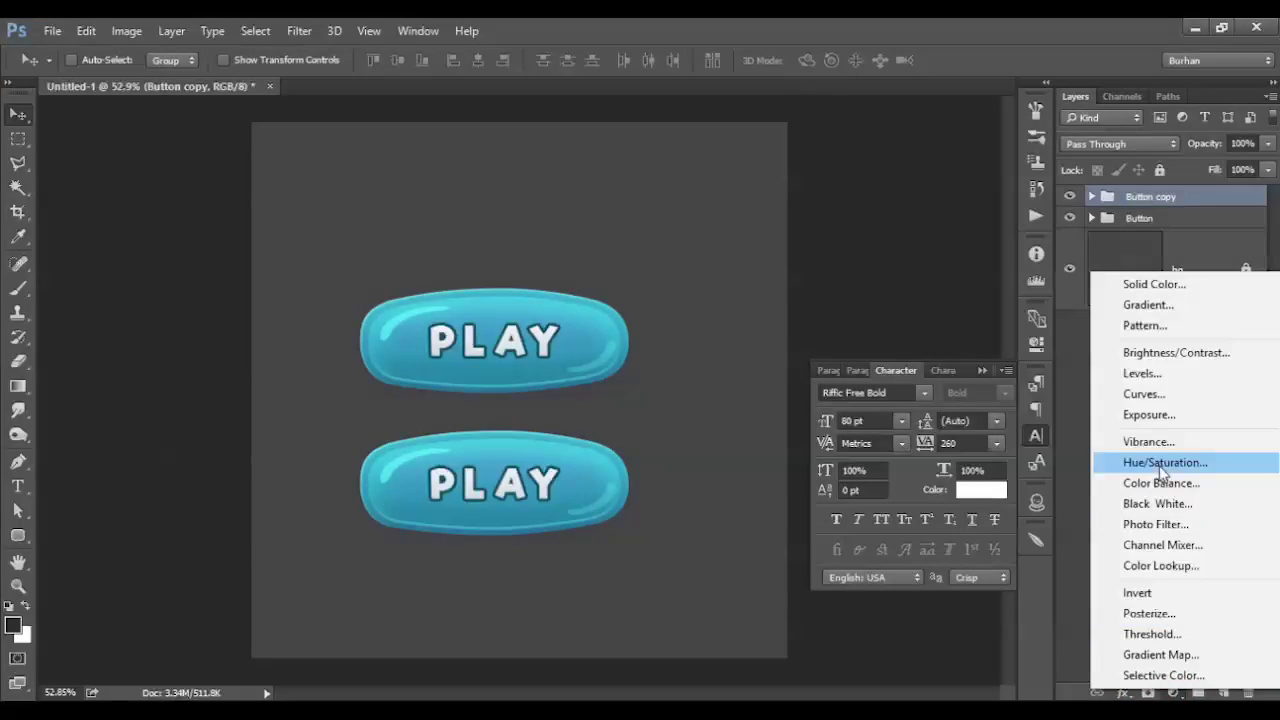
pyautogui.click(1160, 462)
pyautogui.click(869, 621)
pyautogui.moveTo(906, 434); pyautogui.dragTo(868, 439)
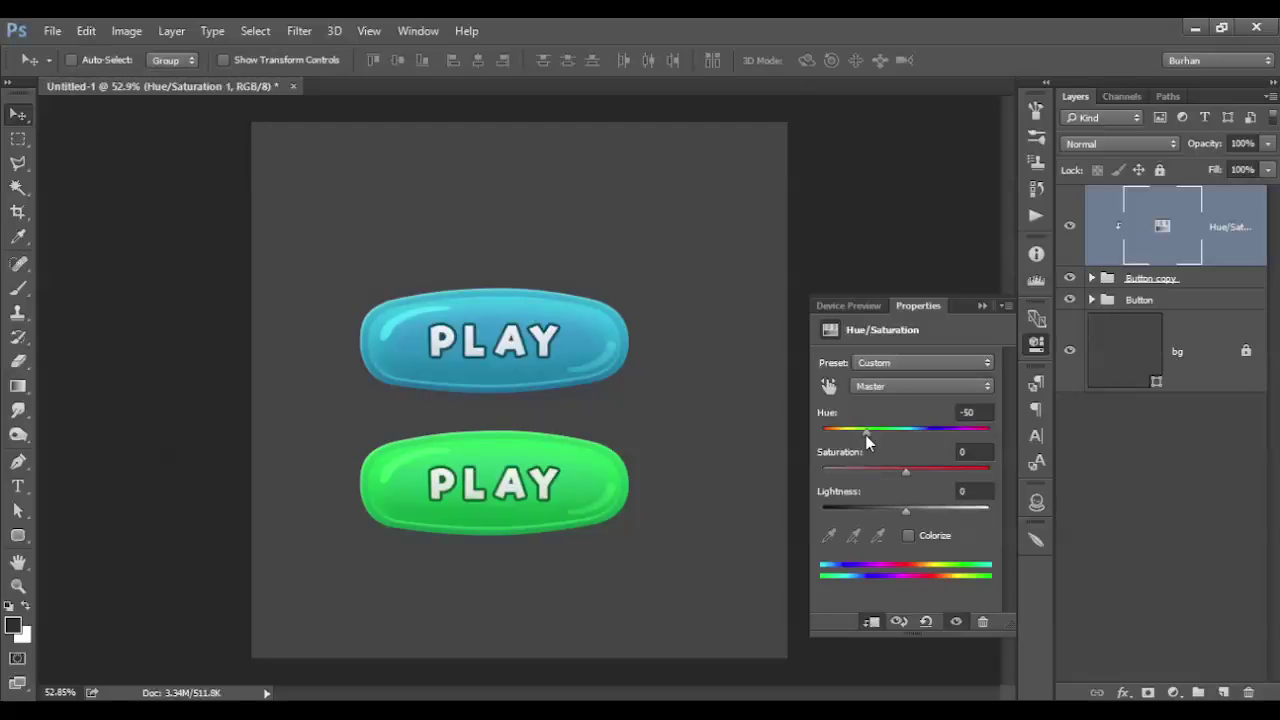
pyautogui.moveTo(866, 437); pyautogui.dragTo(873, 437)
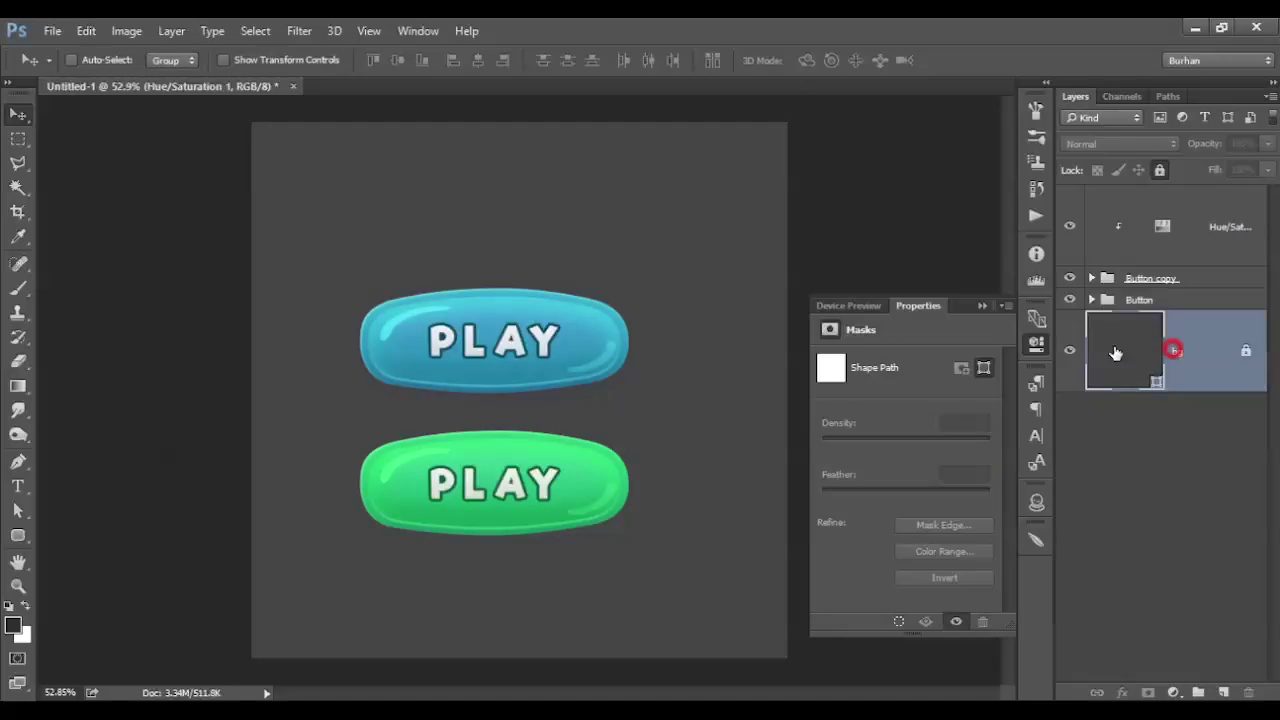
# - Unlock the bg layer and change its fill colour to near-black #171717
pyautogui.doubleClick(1172, 350)
pyautogui.click(654, 296)
pyautogui.click(1246, 355)
pyautogui.doubleClick(1131, 350)
pyautogui.click(765, 458)
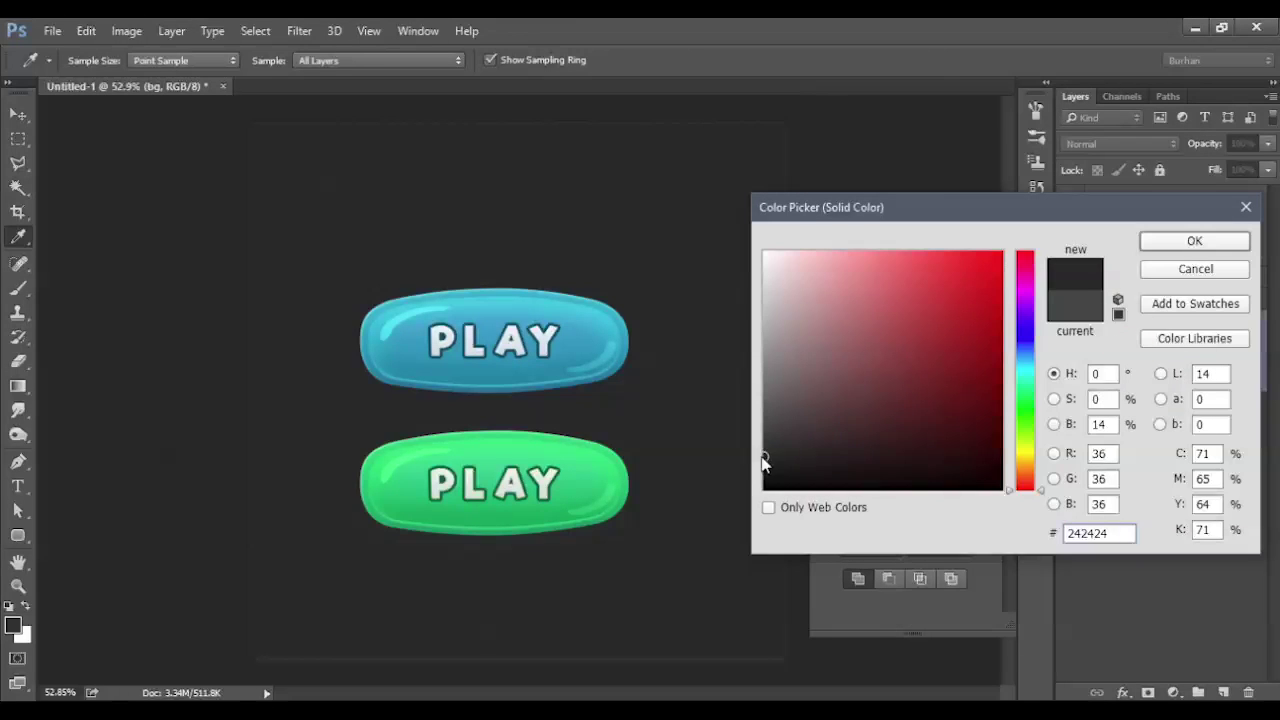
pyautogui.moveTo(767, 455); pyautogui.dragTo(756, 472)
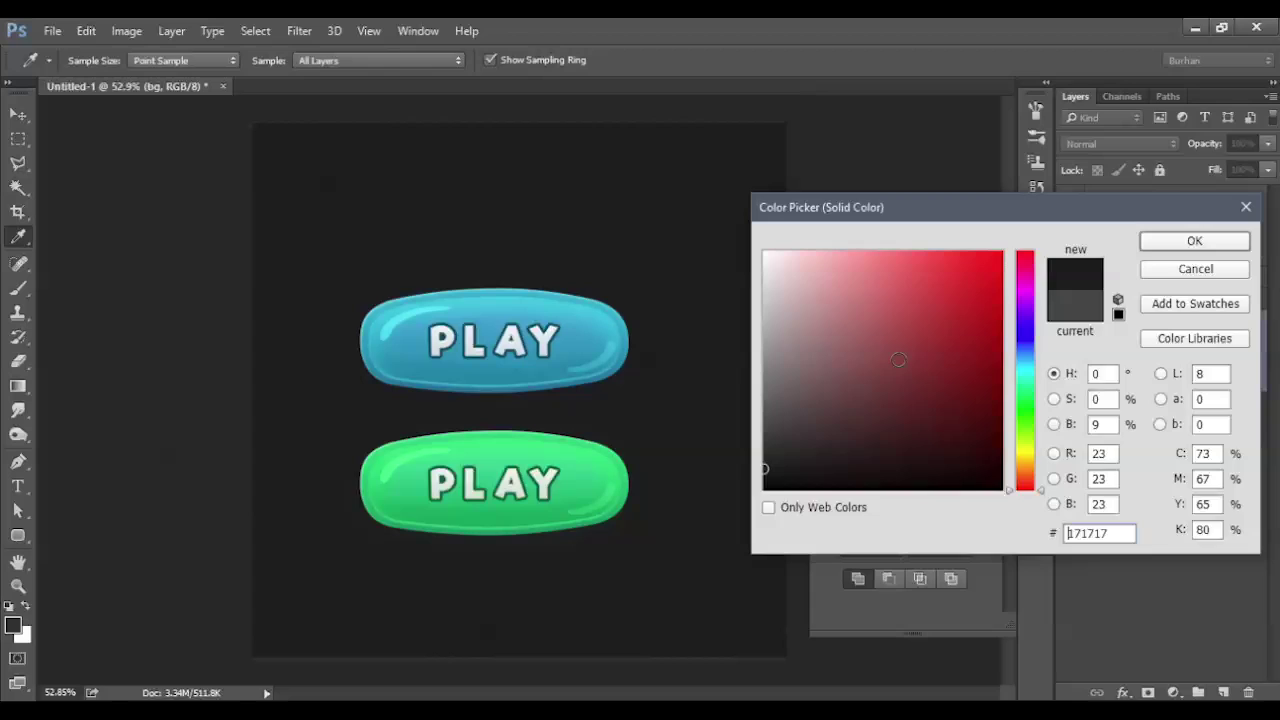
pyautogui.click(1163, 240)
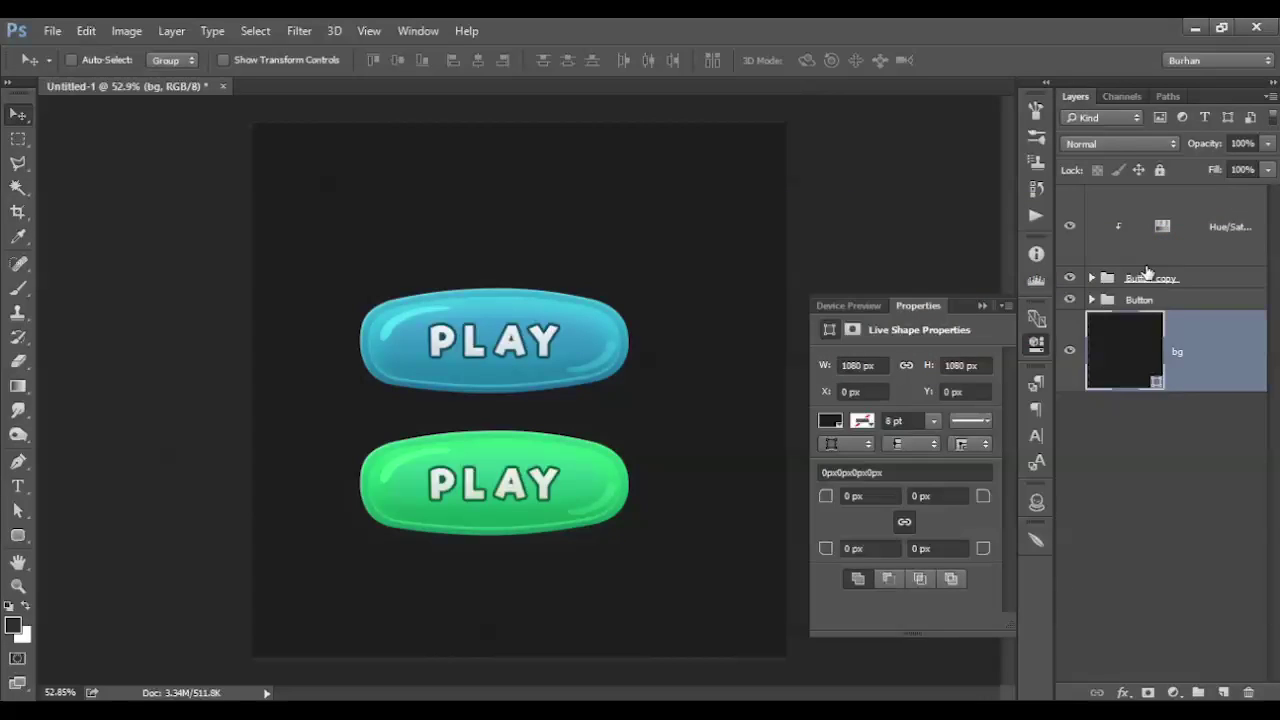
# - Rename the Button copy group to button_green
pyautogui.doubleClick(1158, 279)
pyautogui.write('button_gree')
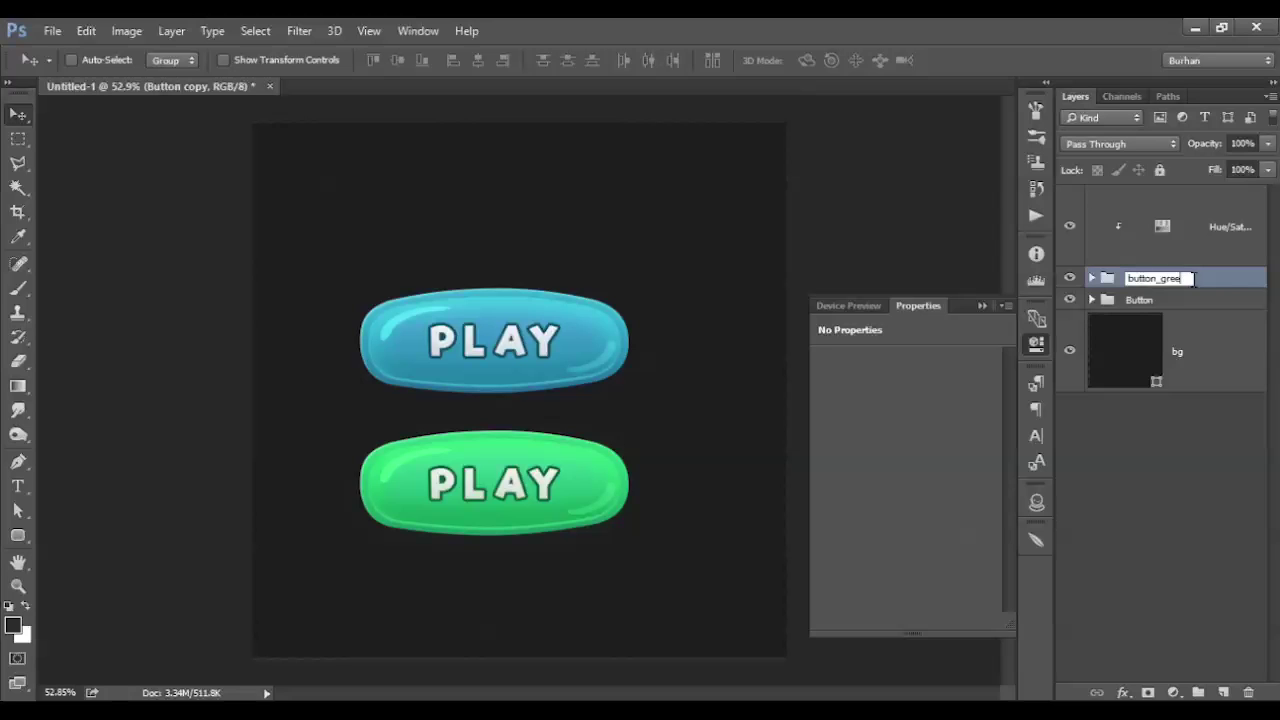
pyautogui.write('n')
pyautogui.press('Return')
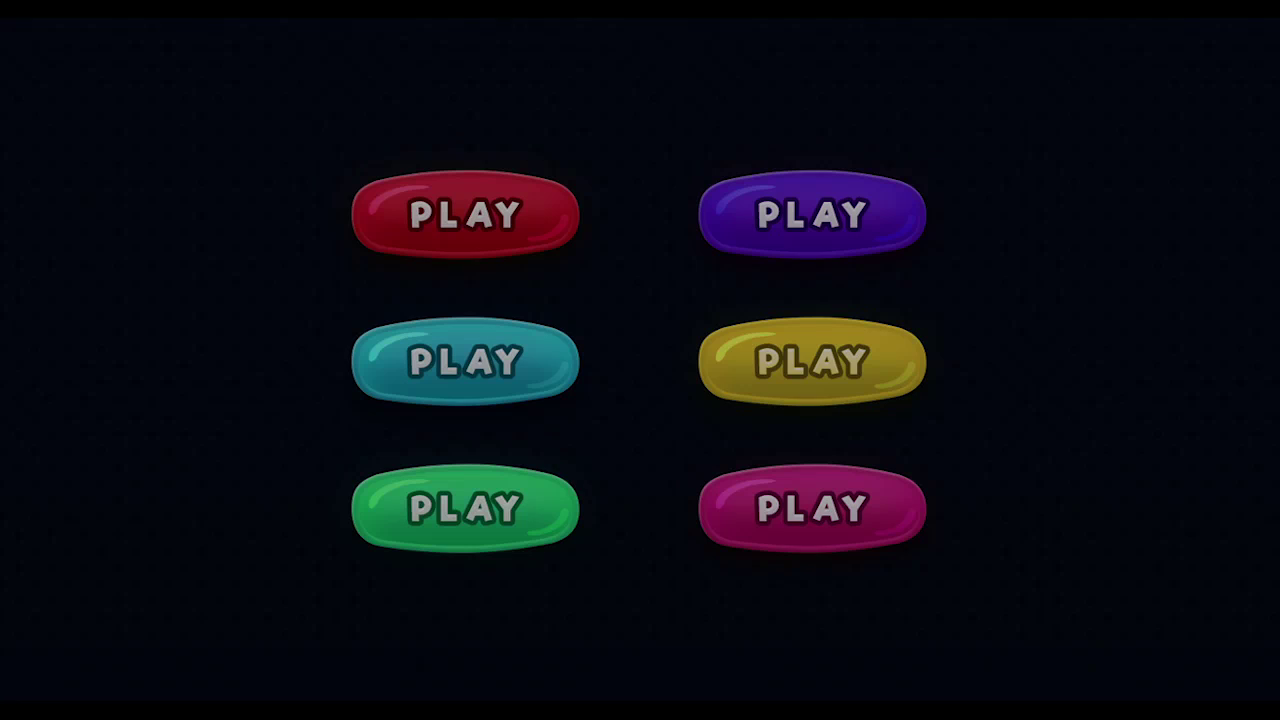